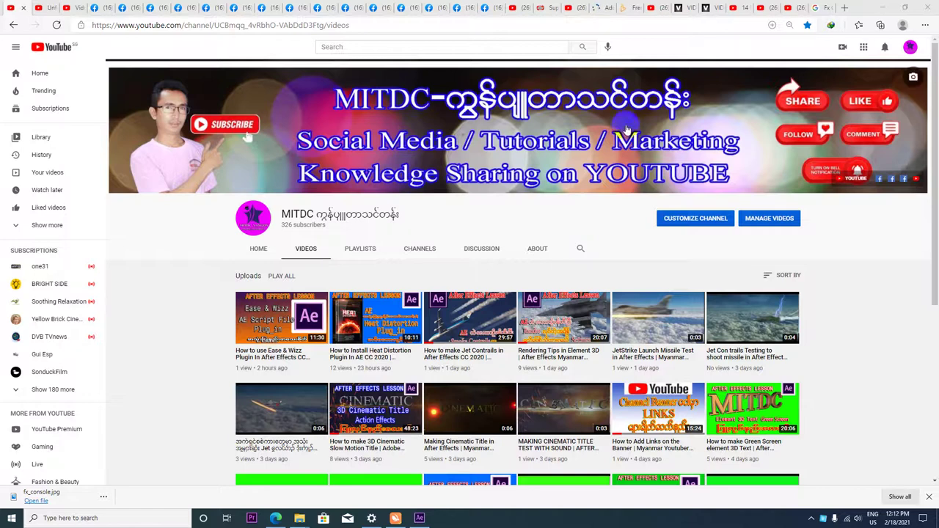
Go to the Video Copilot FX Console V1.0.5 blog post and scroll to its Windows/Apple download buttons
click(680, 10)
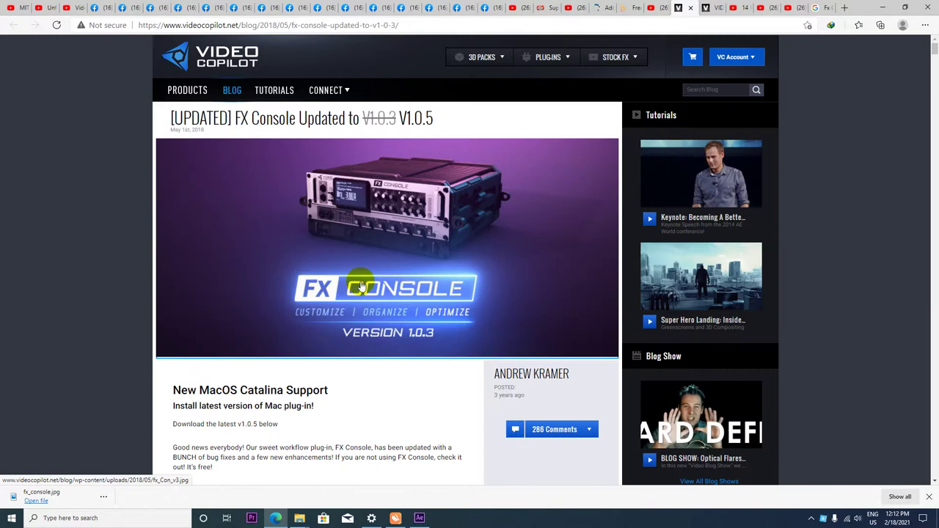
scroll(367, 275, down, 1)
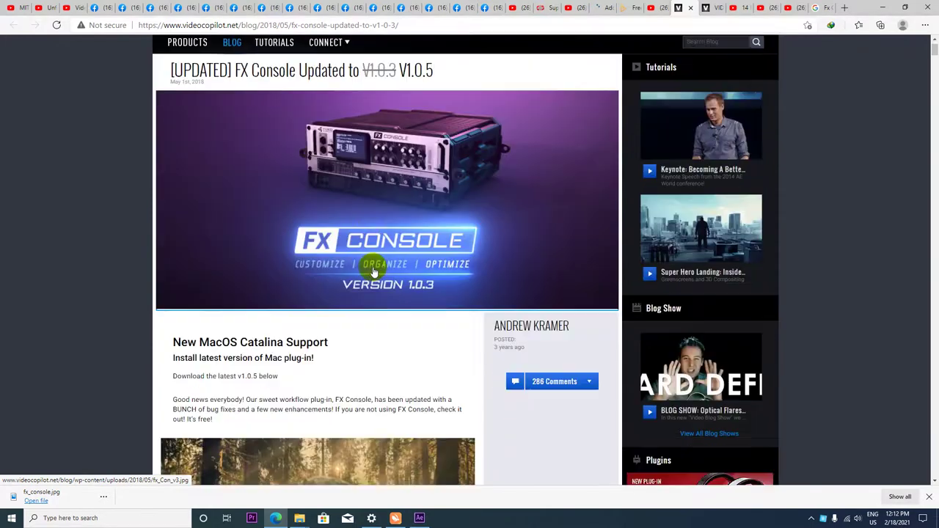
scroll(371, 271, up, 1)
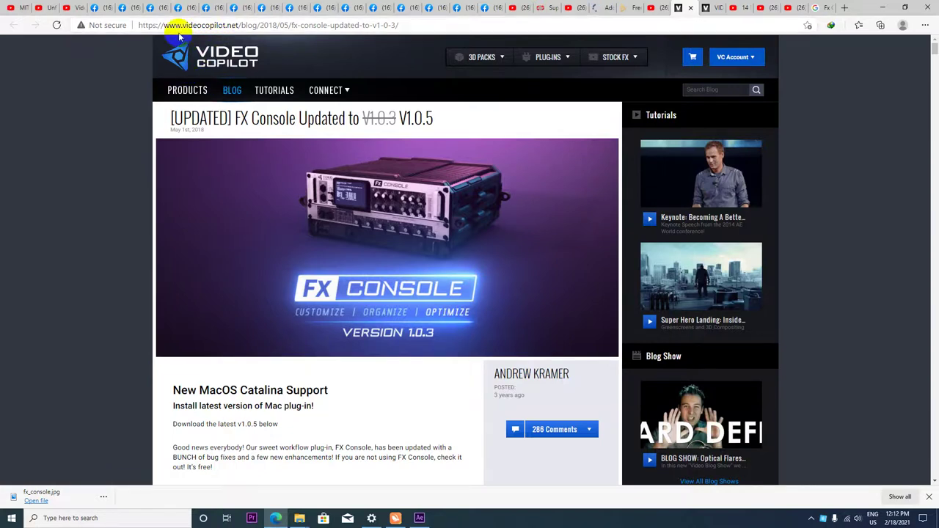
scroll(327, 191, down, 2)
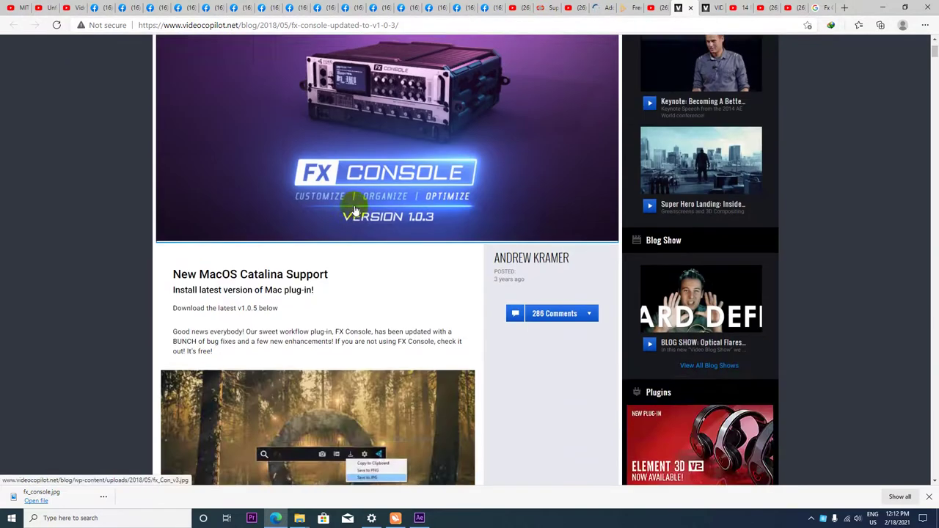
scroll(352, 203, up, 2)
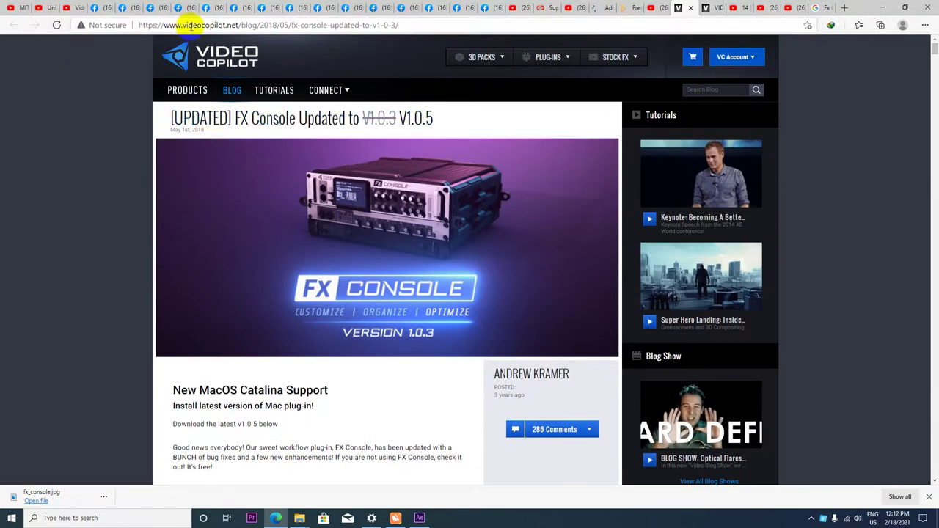
scroll(256, 245, down, 5)
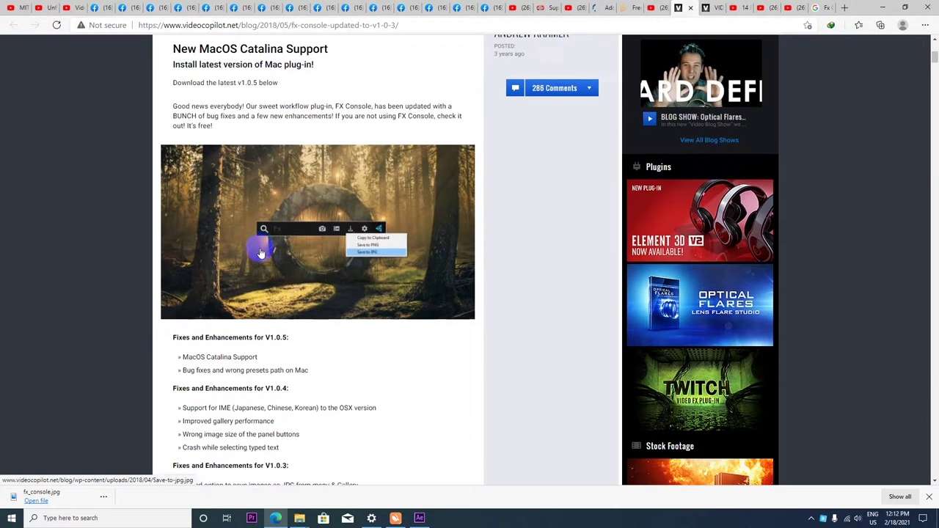
scroll(262, 250, down, 4)
scroll(262, 249, down, 3)
scroll(264, 251, down, 4)
scroll(265, 252, up, 3)
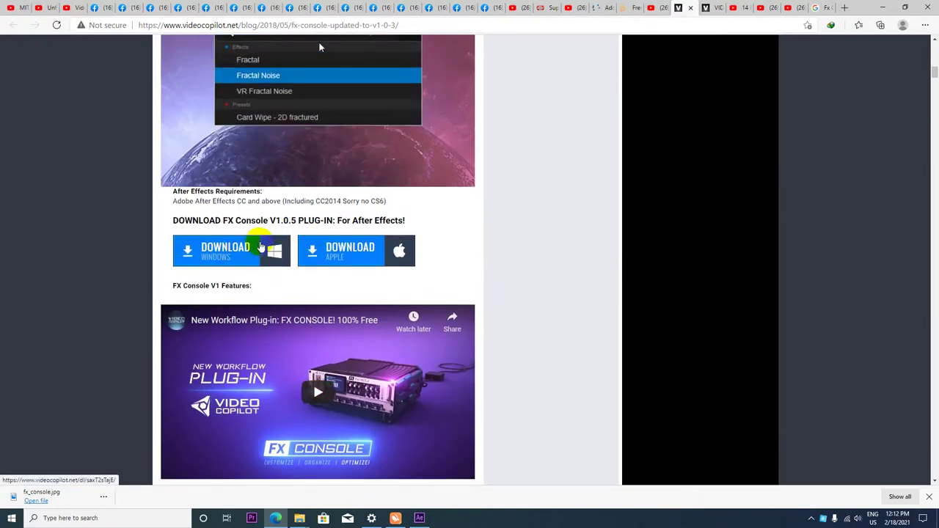
Download the Windows version of FX Console, look over its features, and minimize Edge
click(224, 253)
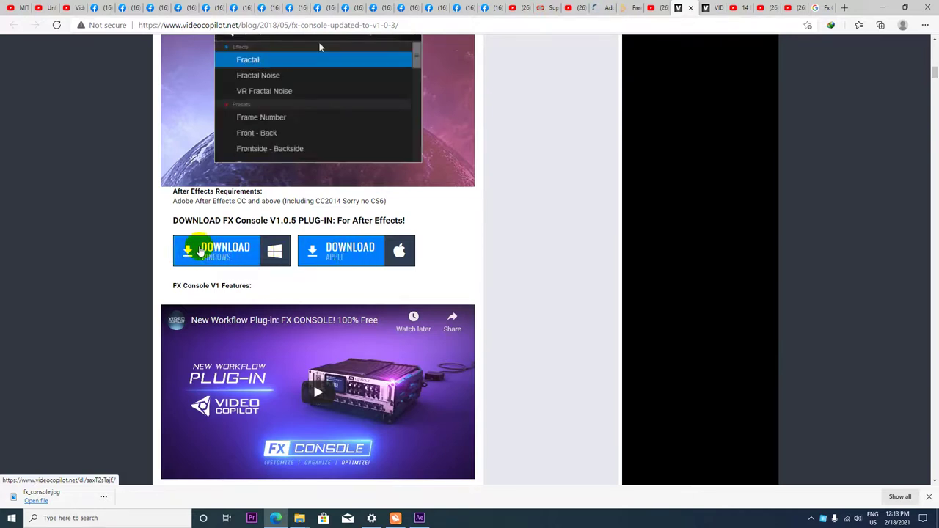
scroll(203, 250, up, 5)
scroll(204, 244, down, 2)
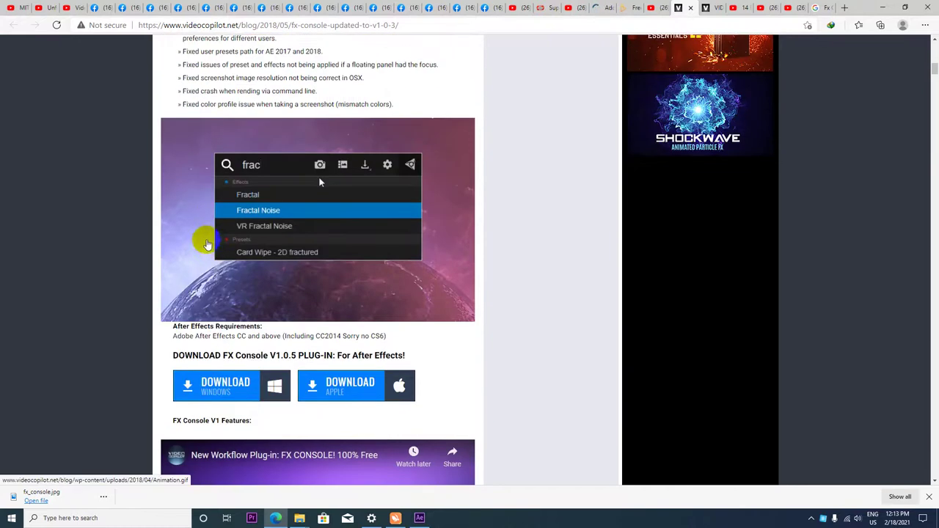
scroll(205, 250, down, 3)
scroll(220, 260, down, 1)
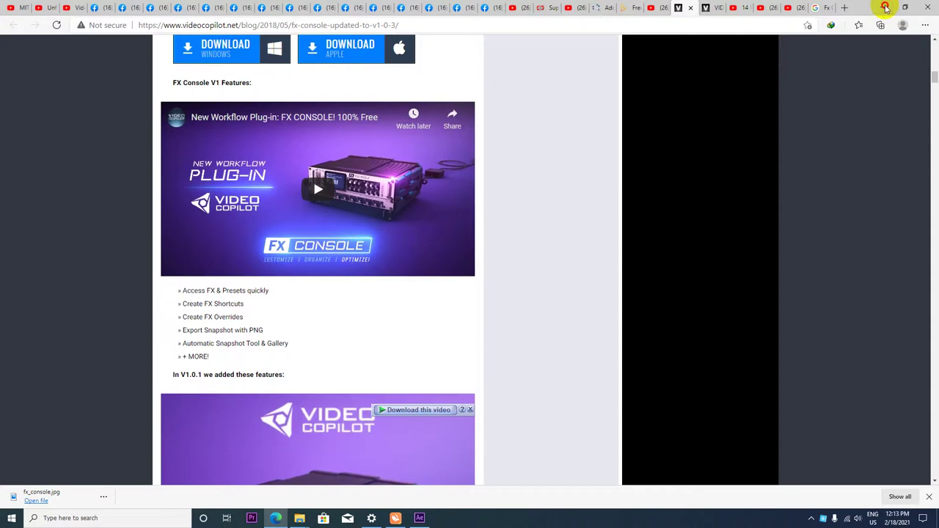
click(885, 9)
Refresh the desktop twice, then open and minimize After Effects from the taskbar
right_click(402, 193)
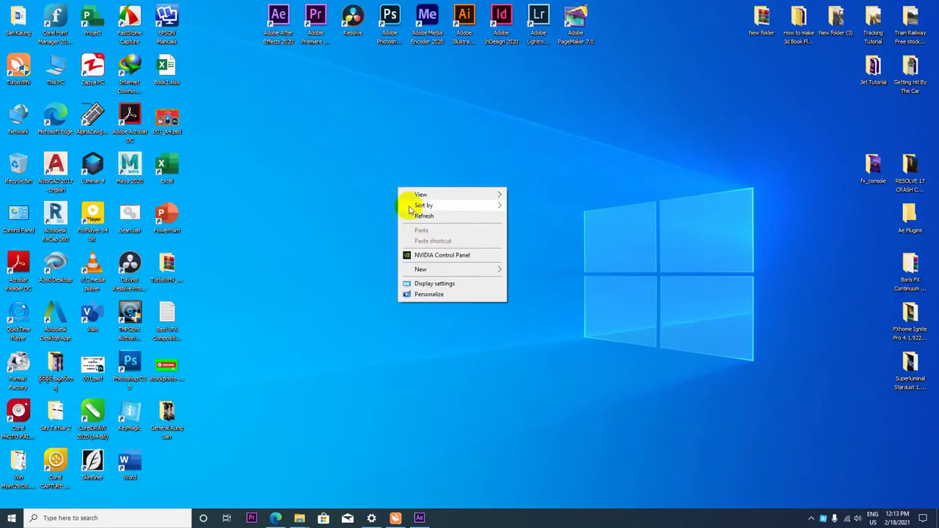
click(404, 214)
right_click(402, 256)
click(410, 277)
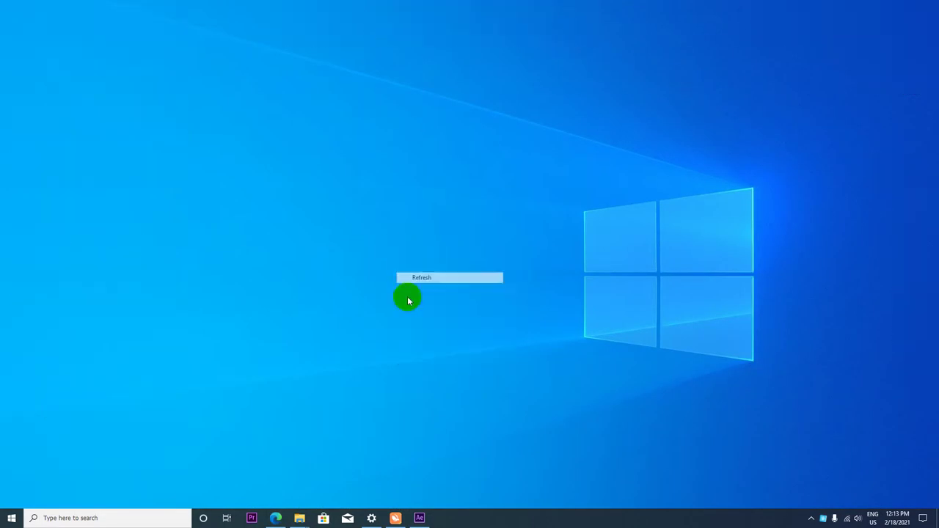
click(419, 519)
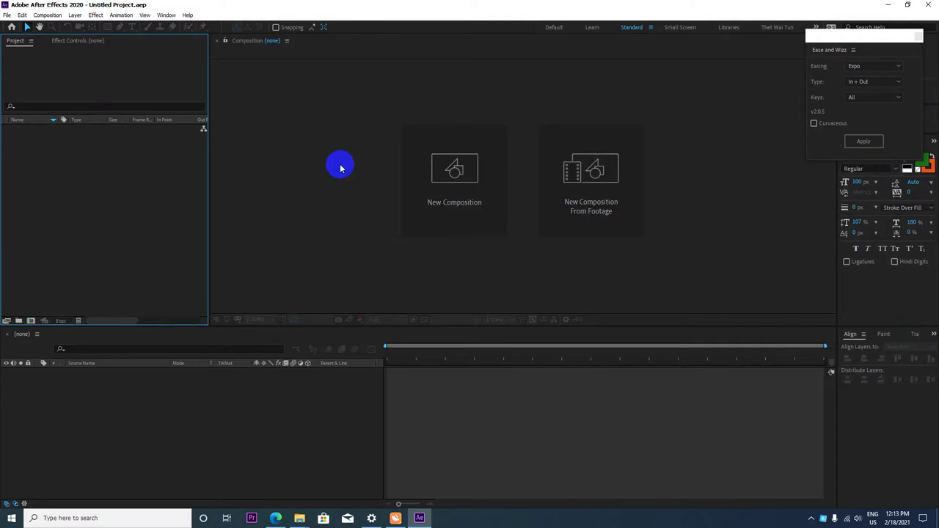
click(890, 7)
Refresh the desktop and move the fx_console folder to the centre of the screen
right_click(326, 165)
click(345, 190)
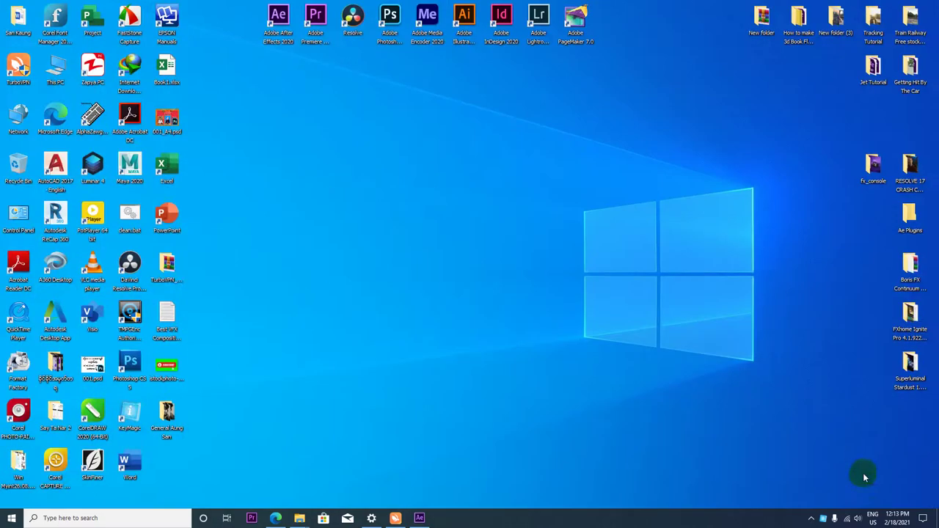
drag(873, 168, 427, 266)
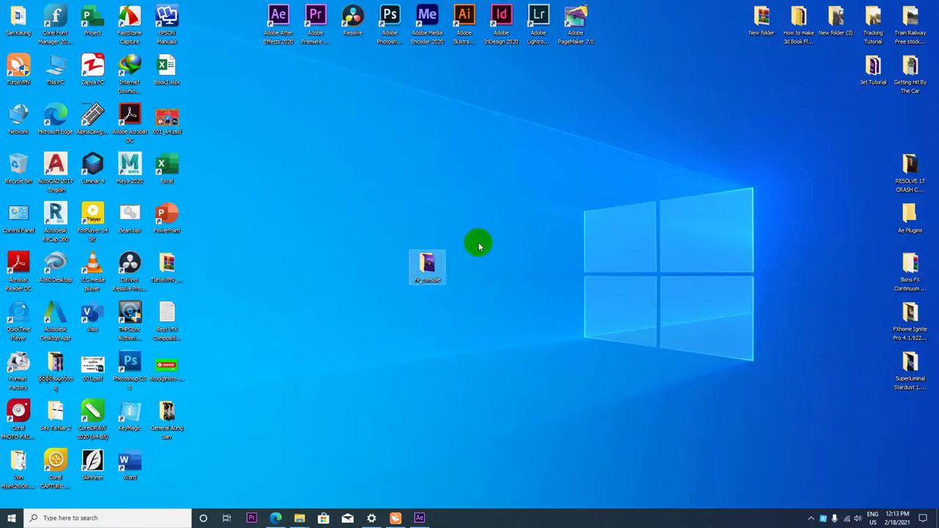
Open the fx_console folder, move its window right, and select FXConsoleInstaller_1.0.5_Win.zip
double_click(428, 267)
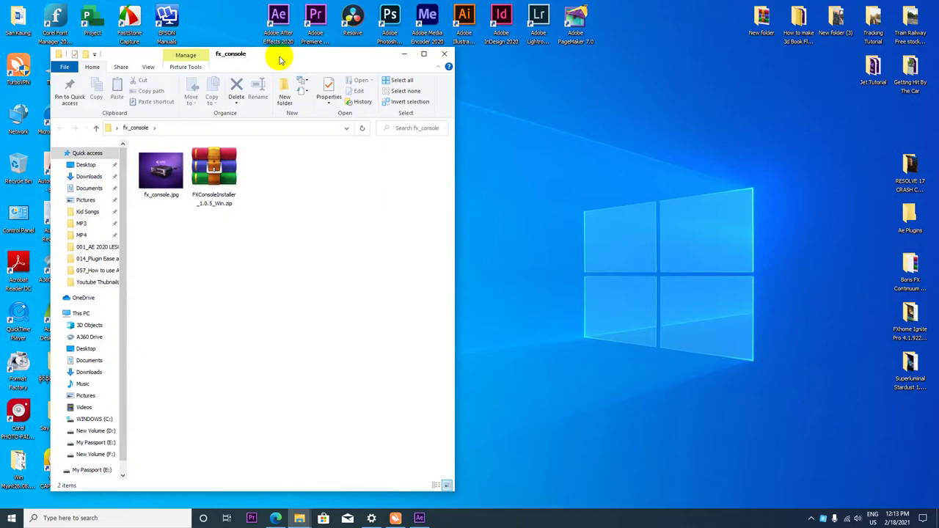
drag(283, 25, 690, 35)
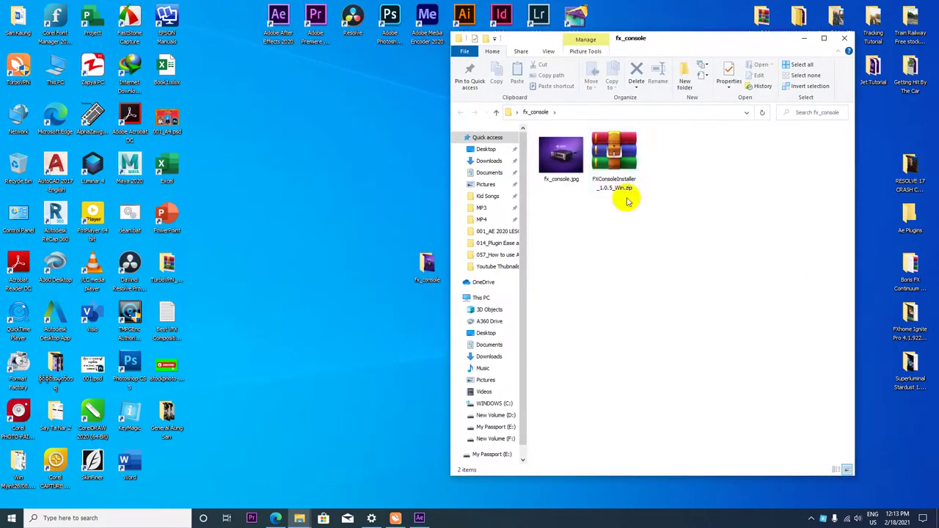
click(613, 158)
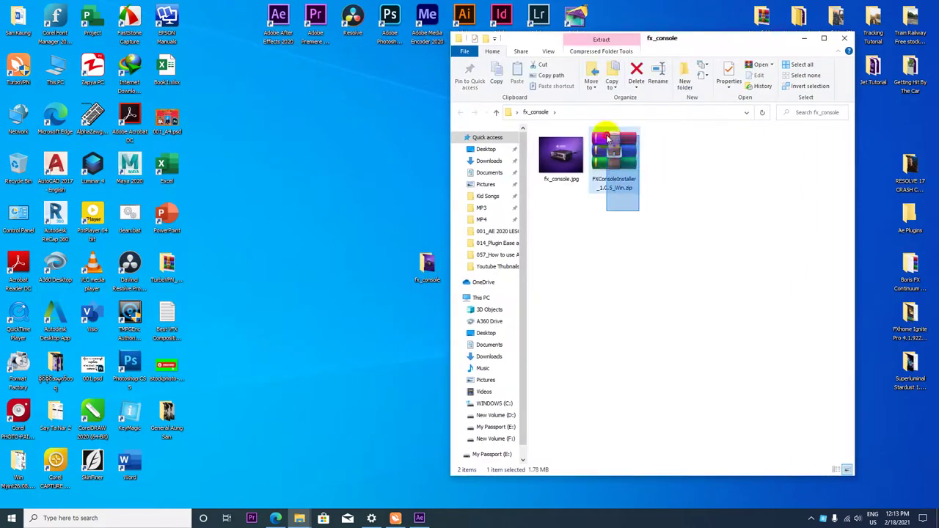
click(611, 195)
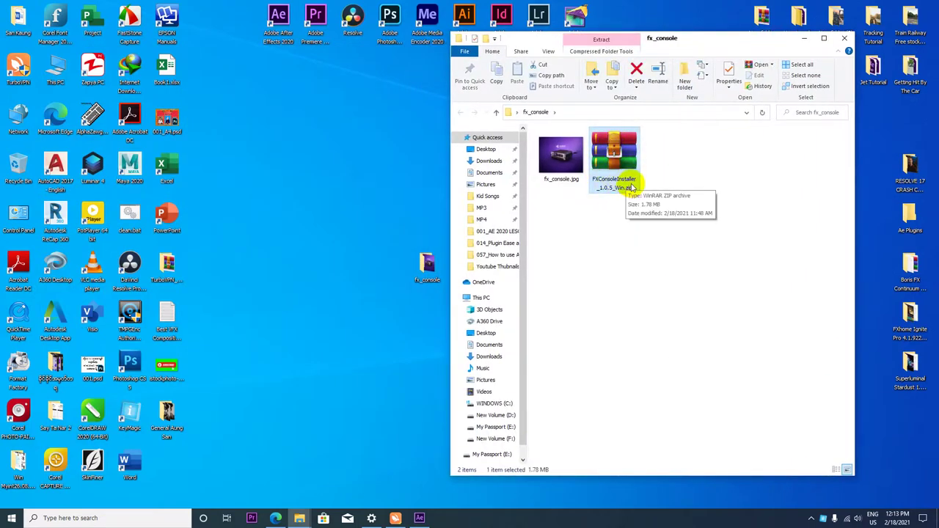
Extract the zip here and bring up actions for FXConsole_1.0.5_Installer_x64.exe
right_click(615, 152)
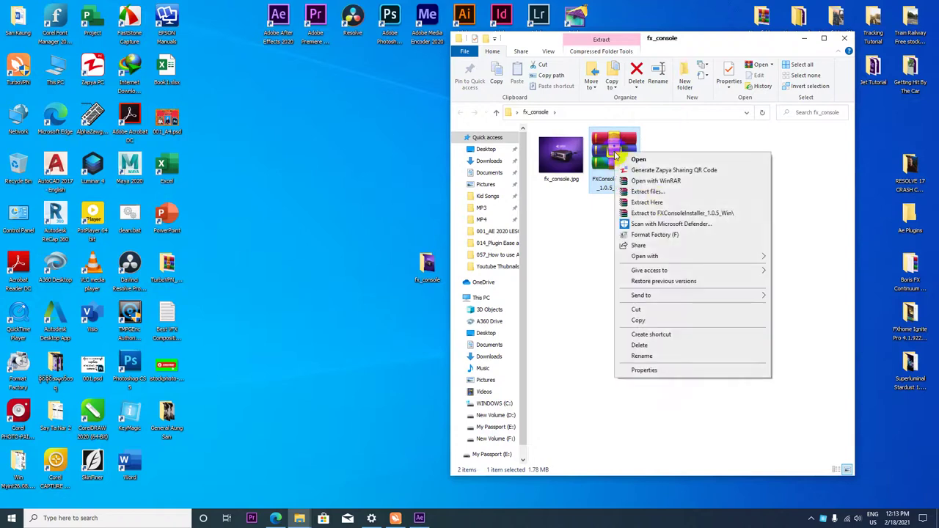
click(660, 202)
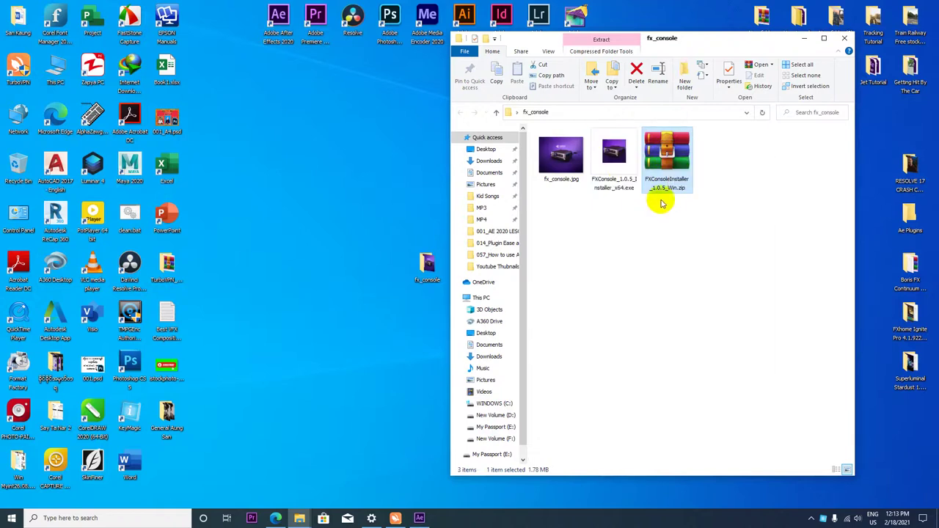
click(635, 182)
drag(662, 46, 687, 44)
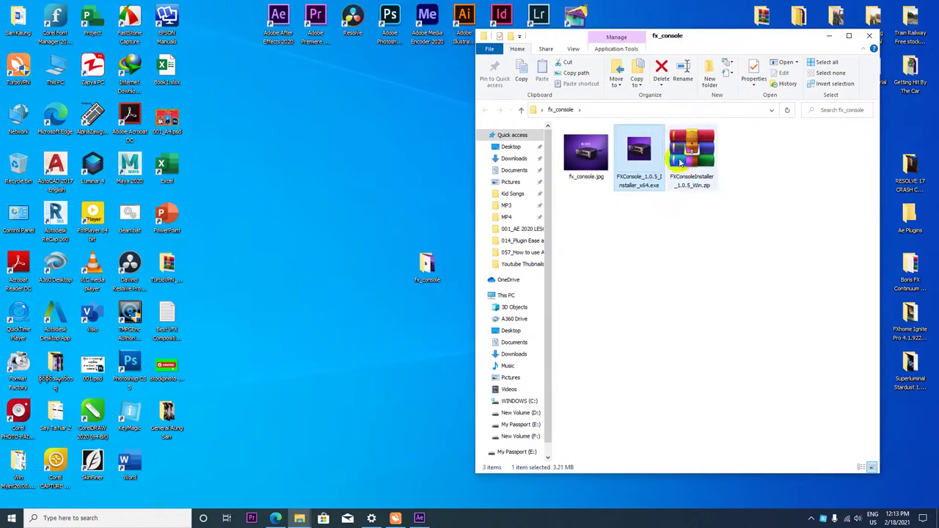
right_click(646, 155)
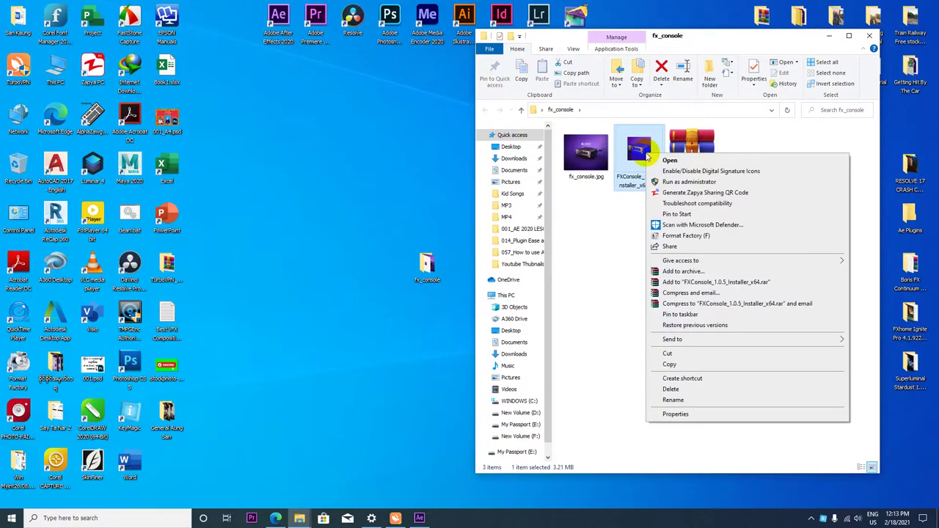
Run the FX Console installer as administrator, move it upper left, and accept the licence
click(689, 182)
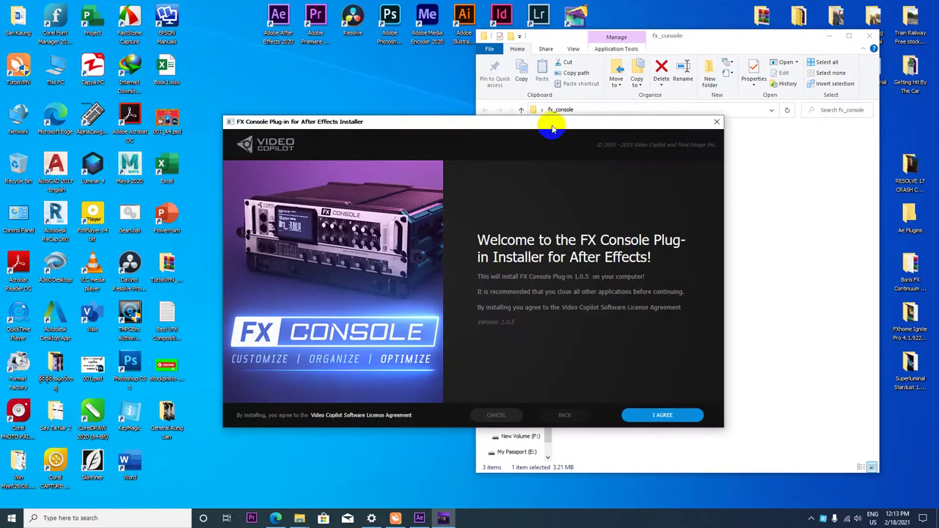
drag(549, 121, 378, 49)
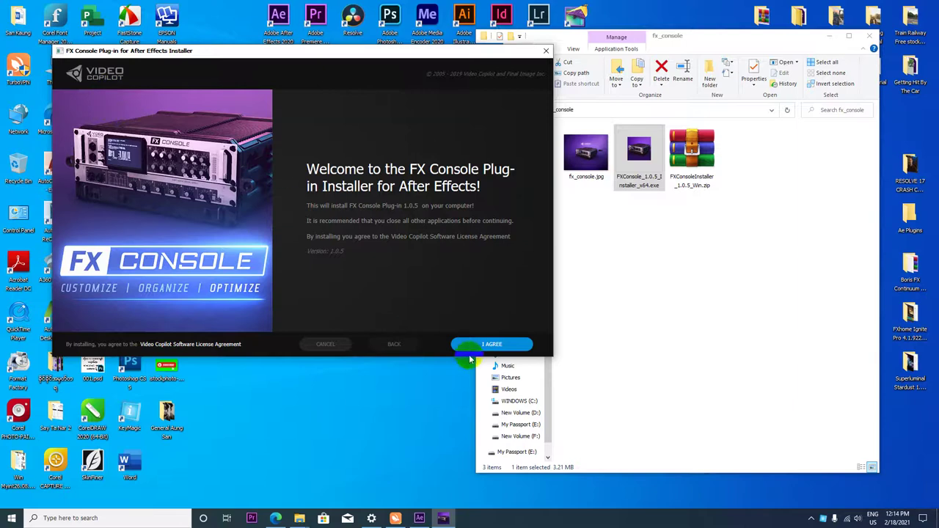
click(490, 345)
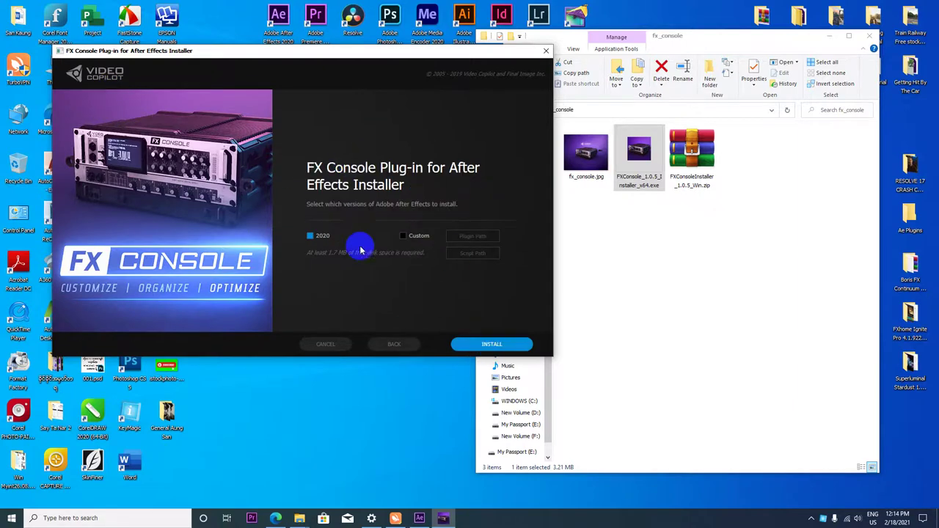
Tick After Effects 2020, enable custom install paths, install FX Console, and finish
click(319, 243)
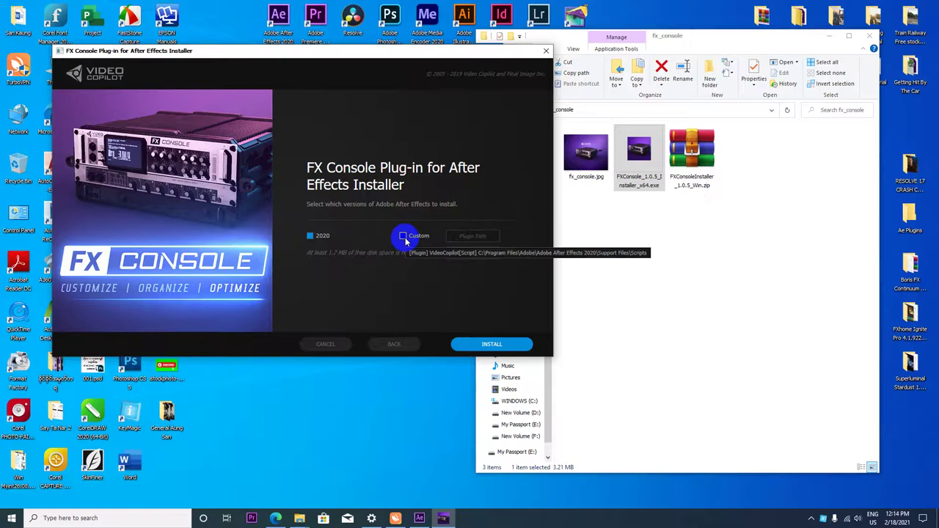
click(404, 239)
click(406, 240)
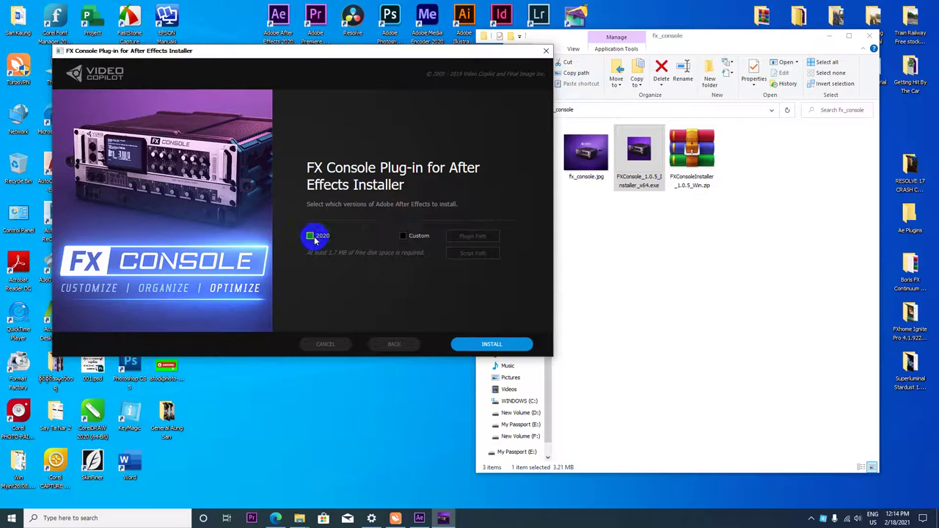
click(404, 236)
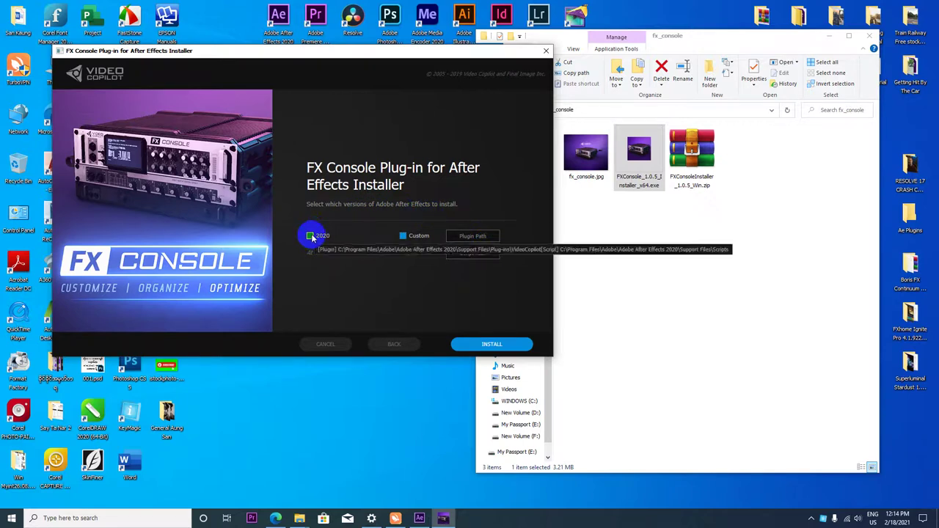
click(502, 348)
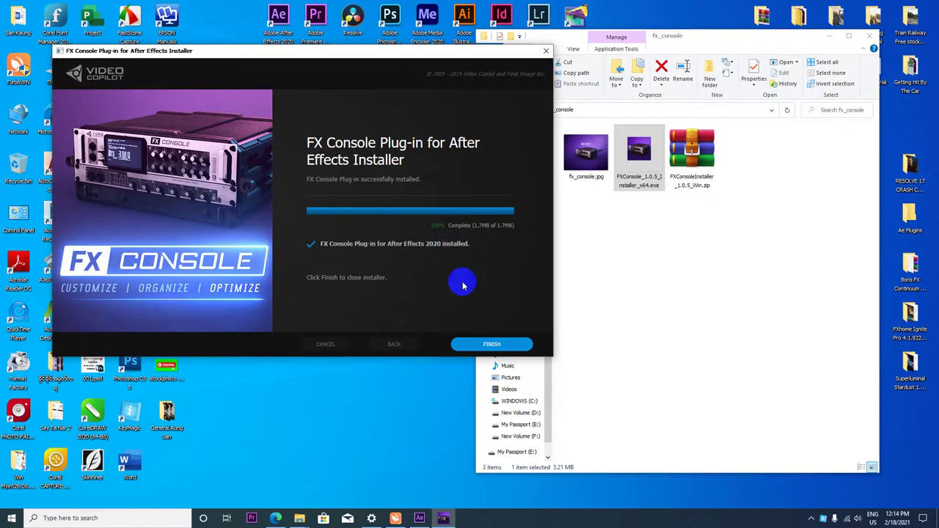
click(500, 344)
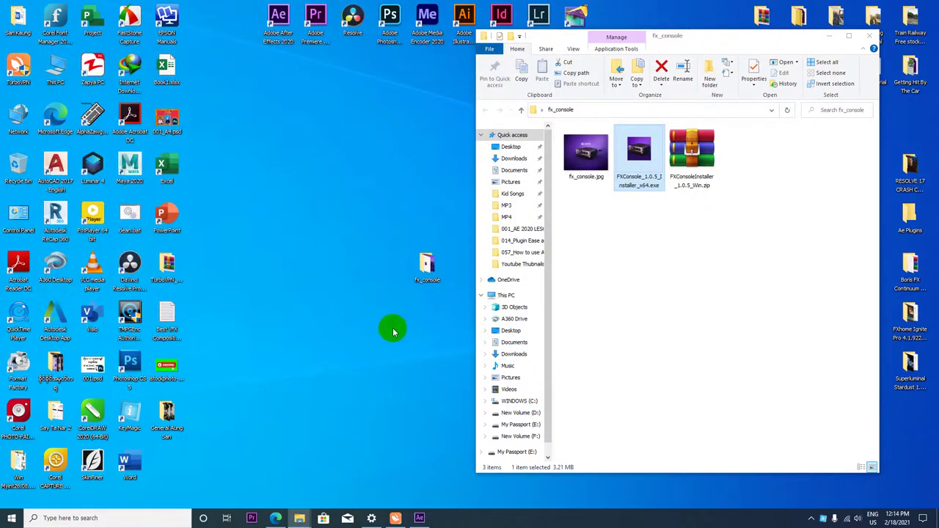
Refresh the desktop, bring After Effects forward, and close the fx_console folder window
right_click(286, 197)
click(305, 225)
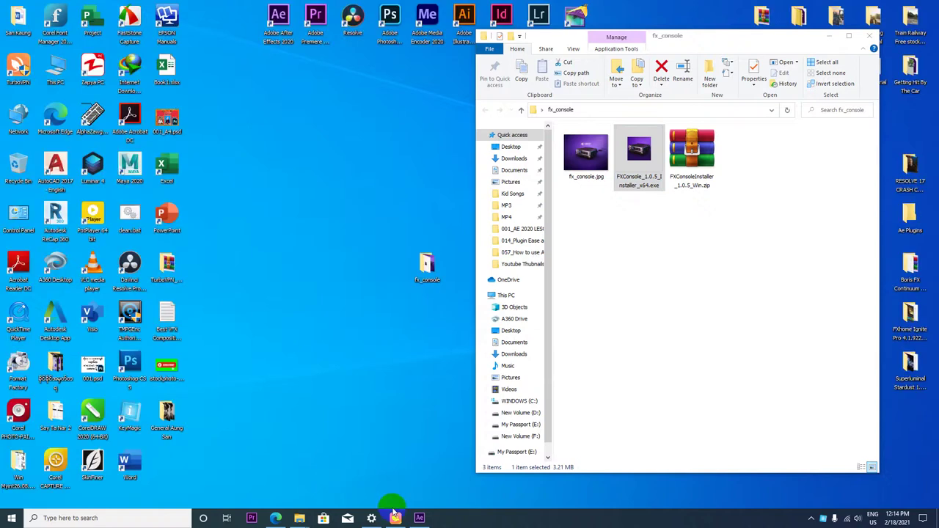
click(417, 517)
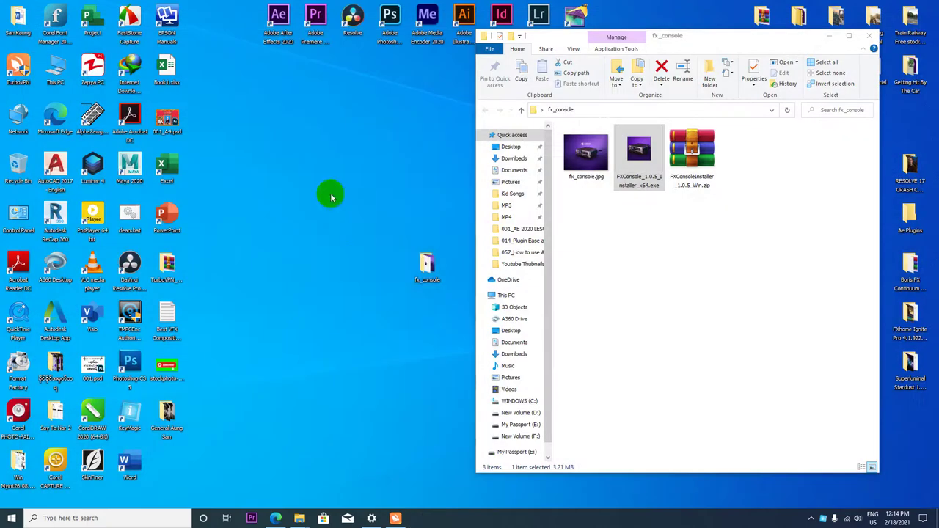
right_click(324, 182)
click(344, 207)
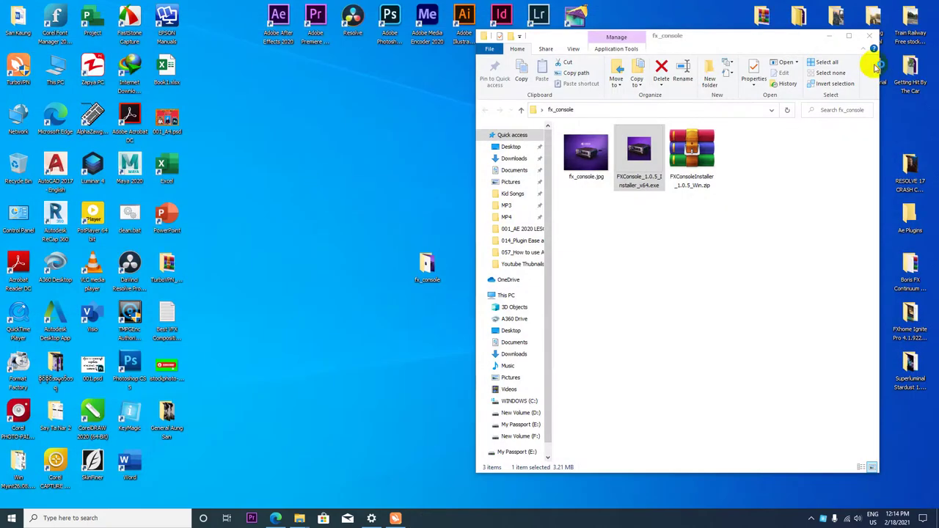
click(866, 37)
Move the fx_console icon to the upper right of the desktop and launch After Effects 2020
right_click(475, 123)
click(496, 151)
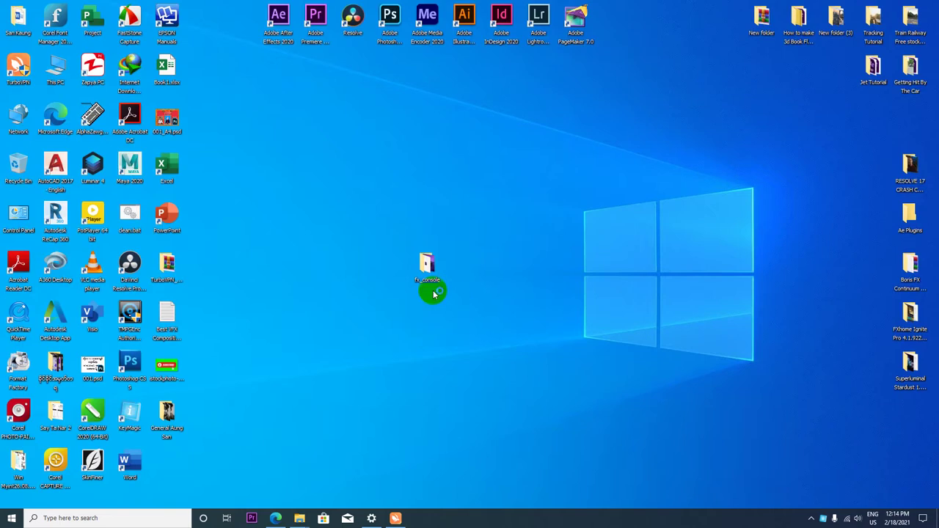
mouse_move(429, 269)
mouse_down()
mouse_move(733, 208)
mouse_move(722, 121)
mouse_up()
right_click(455, 183)
click(475, 208)
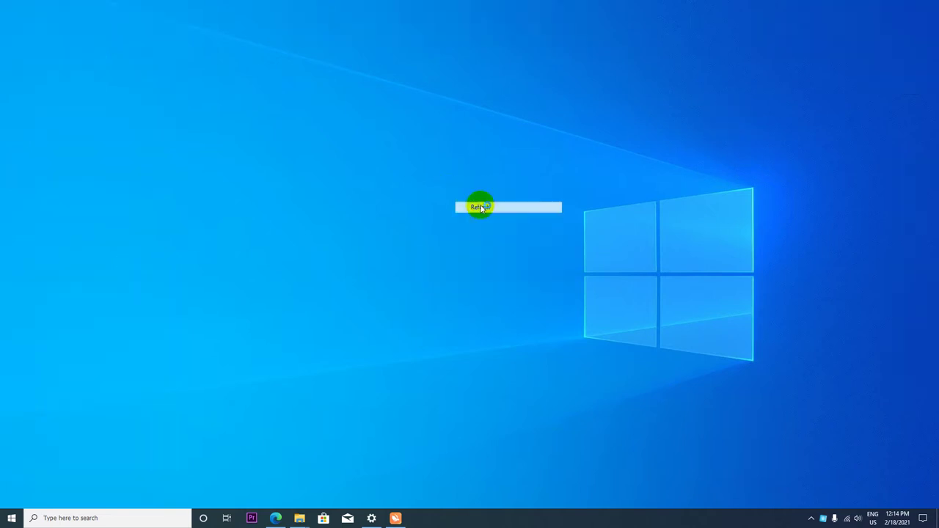
right_click(427, 162)
click(452, 189)
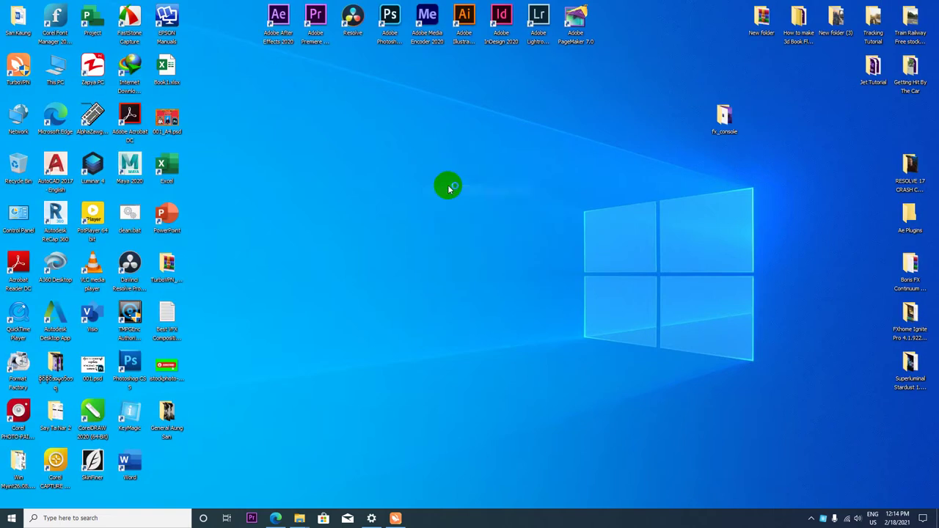
double_click(277, 35)
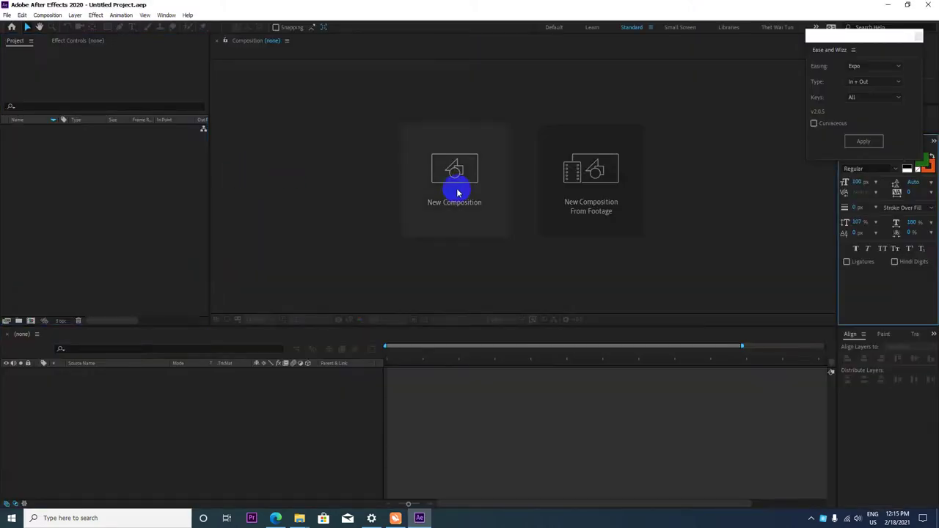
Create the 'Fx Console' composition at HDTV 1080, 29.97 fps, then minimize After Effects
click(454, 187)
click(123, 83)
text(Fx Console)
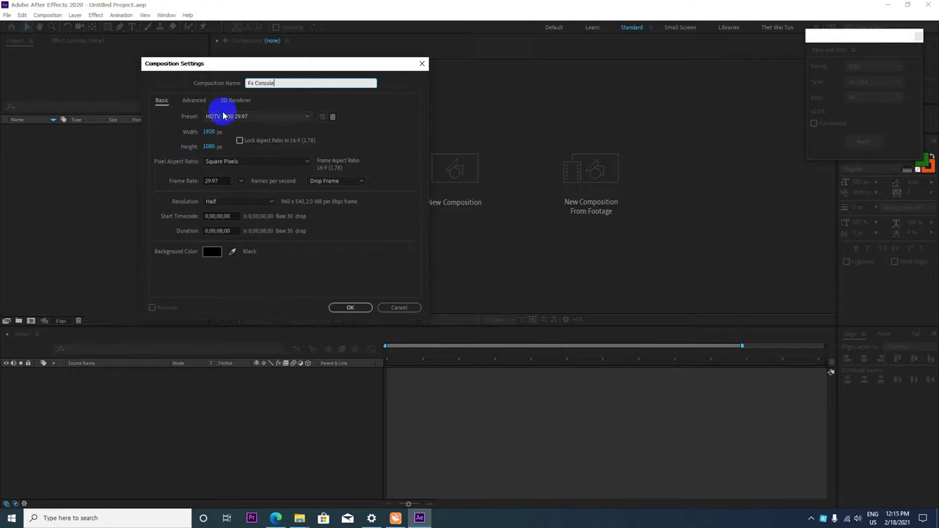
click(350, 308)
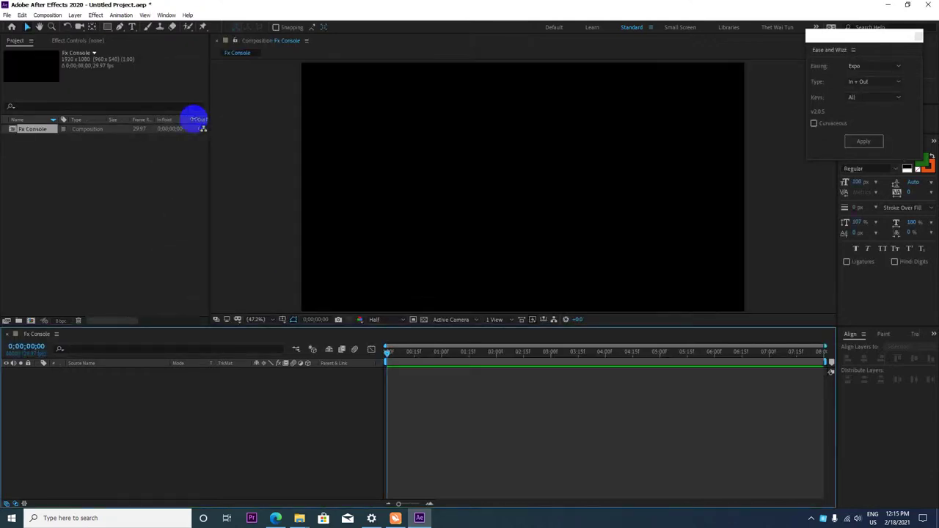
scroll(465, 218, down, 2)
scroll(465, 218, up, 2)
scroll(466, 222, down, 2)
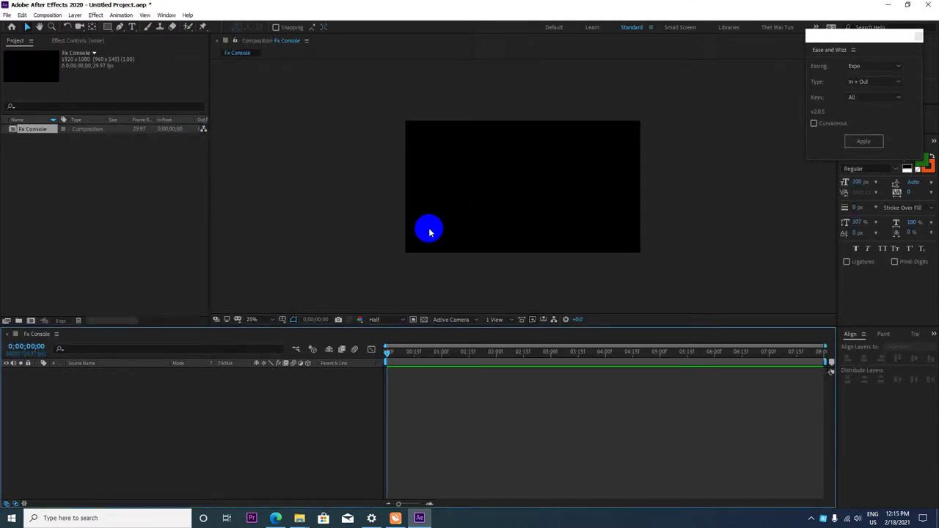
click(136, 133)
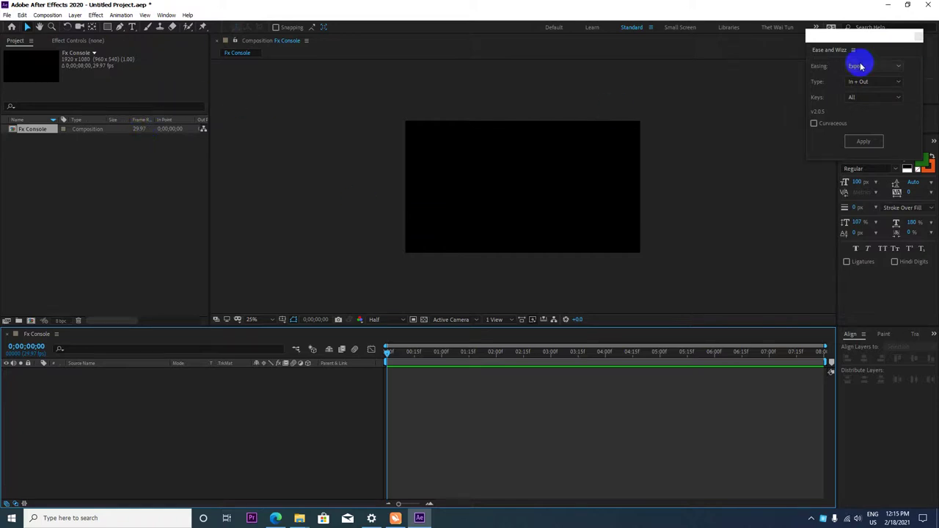
click(887, 7)
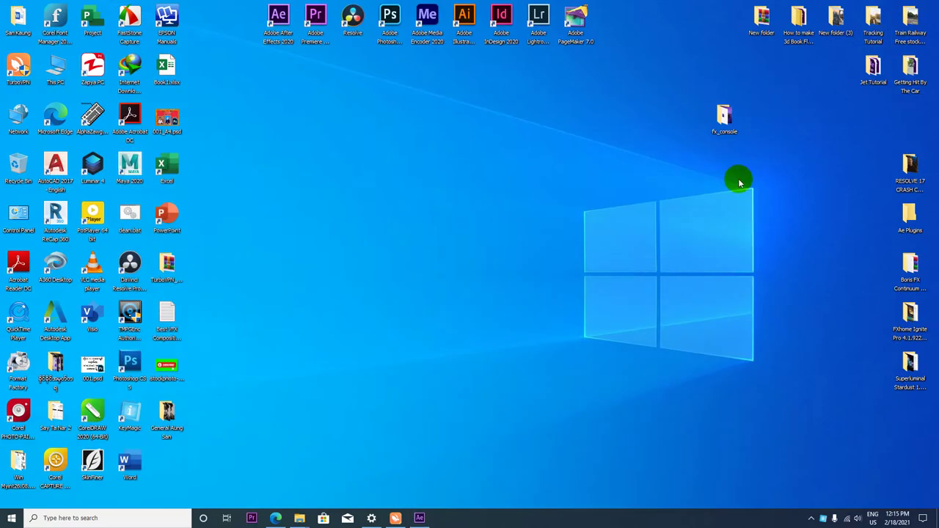
Open the fx_console folder and drag fx_console.jpg into the After Effects Project panel
double_click(724, 117)
drag(585, 151, 579, 302)
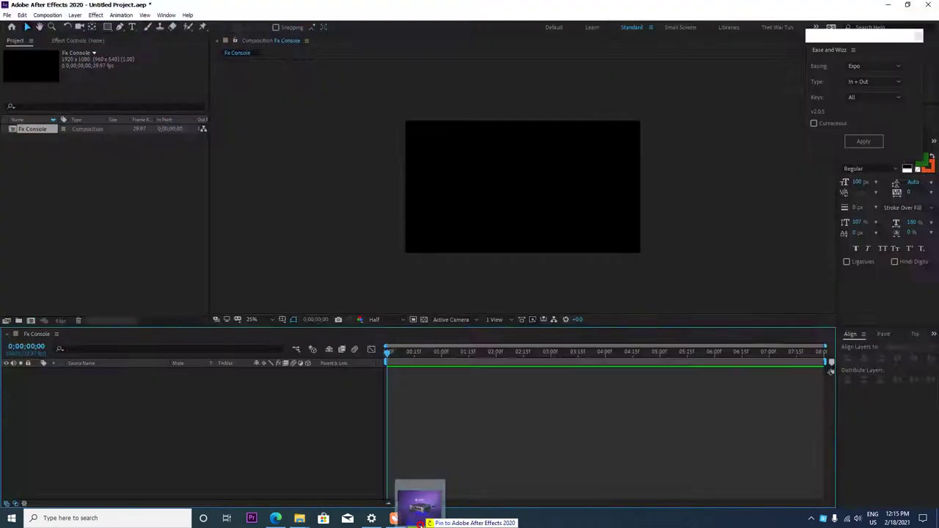
drag(578, 302, 86, 254)
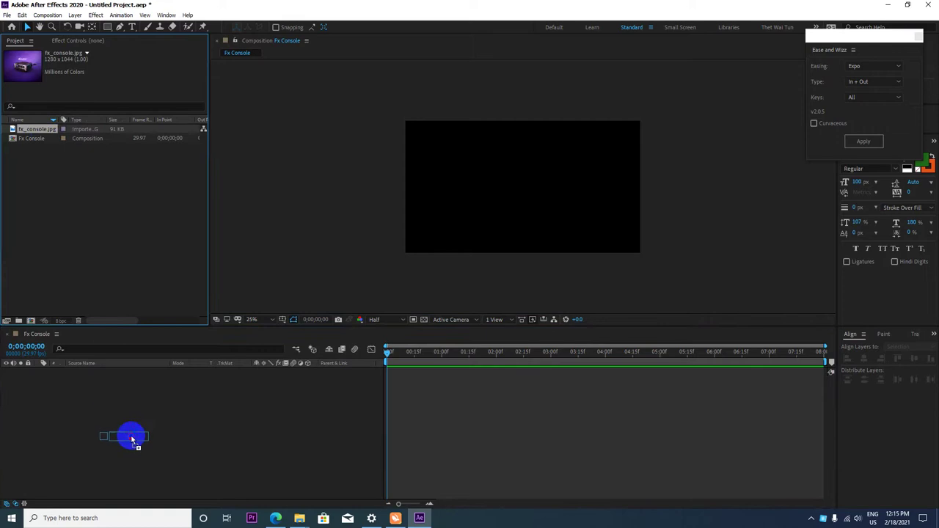
Add fx_console.jpg as a layer in the Fx Console timeline and move the Ease and Wizz panel aside
drag(42, 130, 129, 436)
scroll(530, 188, up, 2)
scroll(529, 188, down, 2)
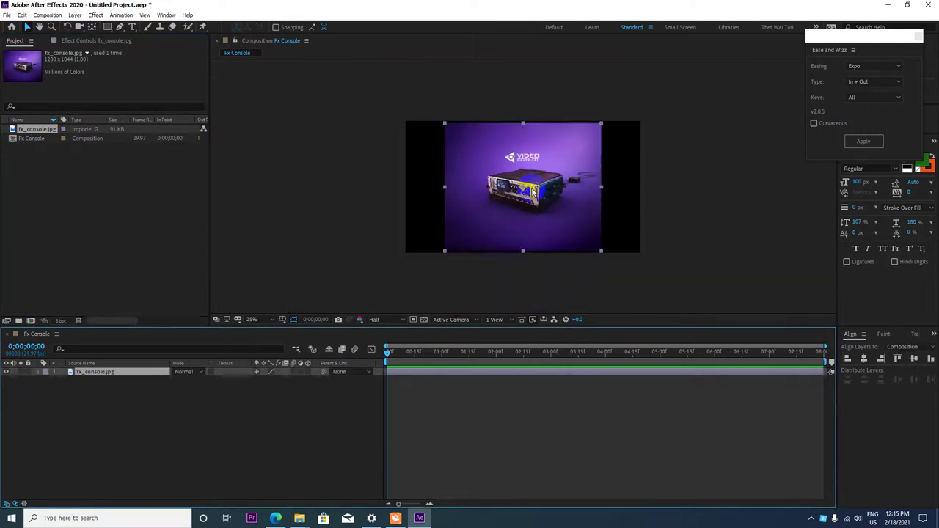
scroll(529, 207, up, 2)
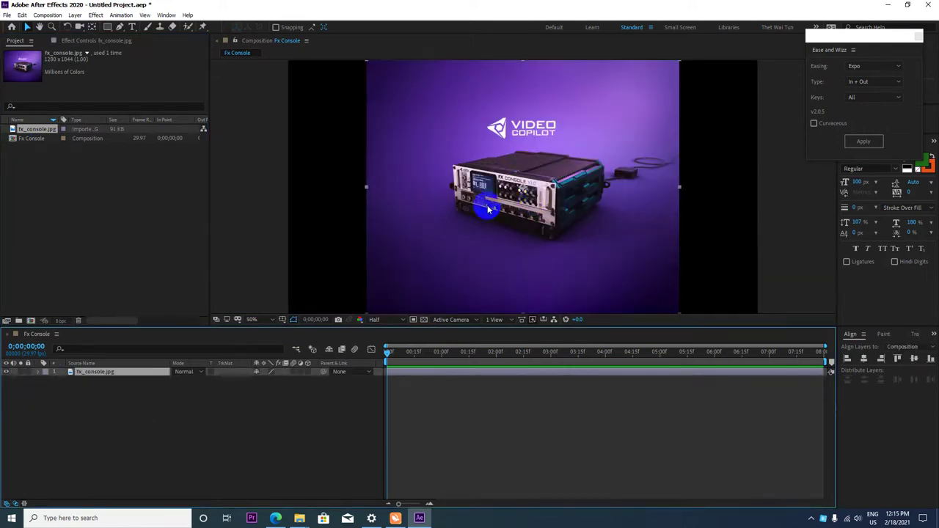
scroll(520, 192, down, 2)
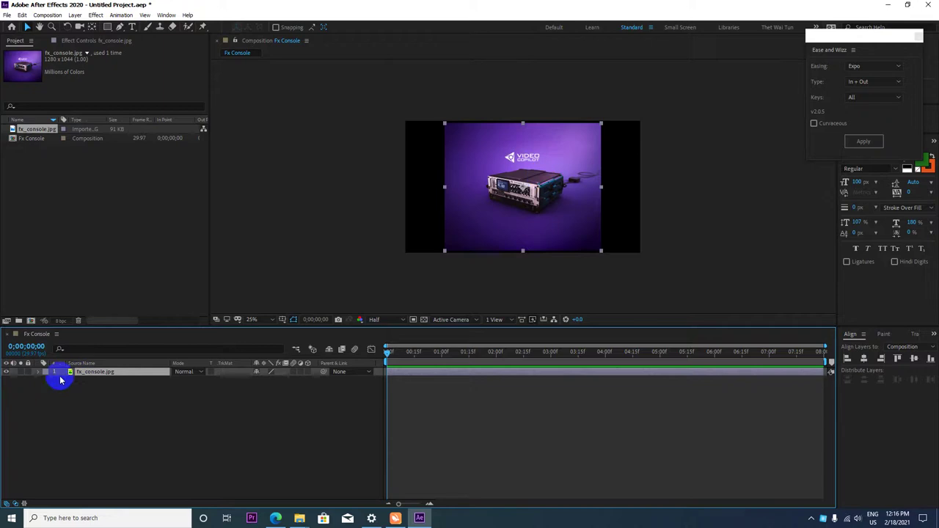
drag(52, 136, 522, 174)
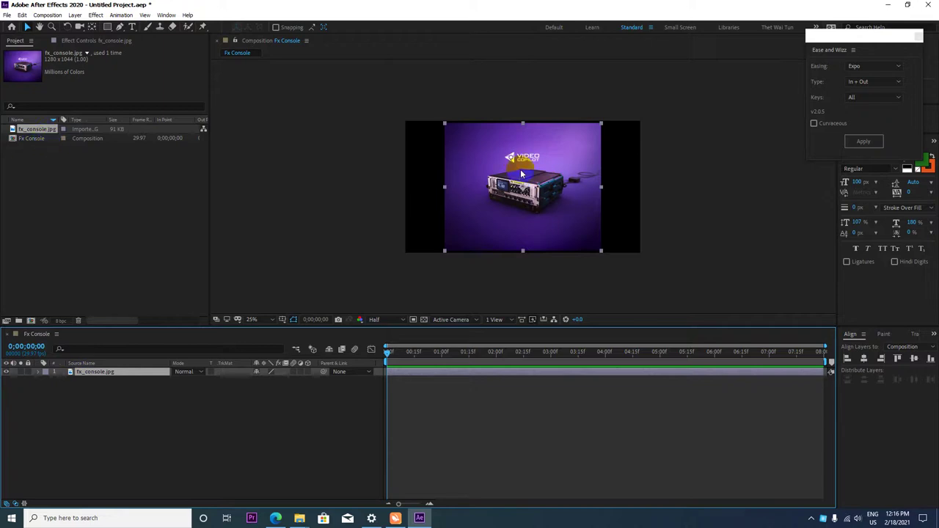
drag(896, 38, 747, 61)
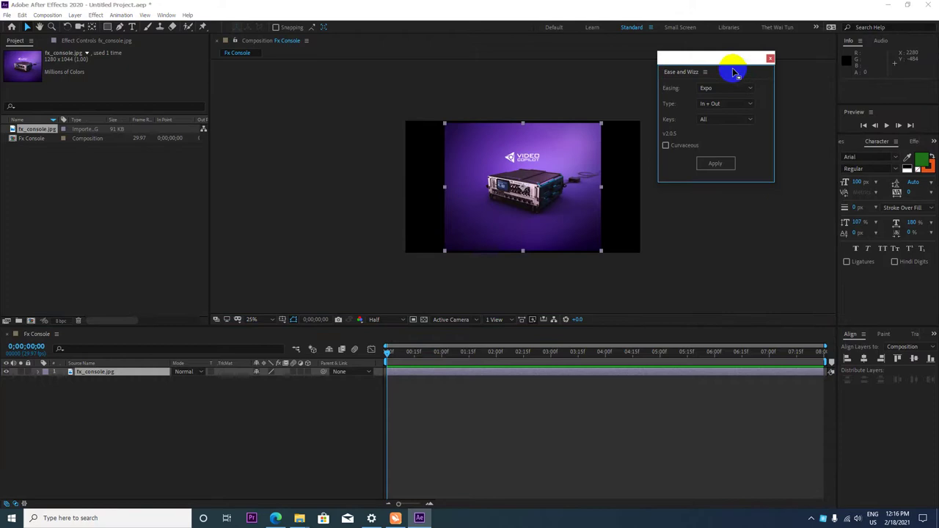
click(770, 59)
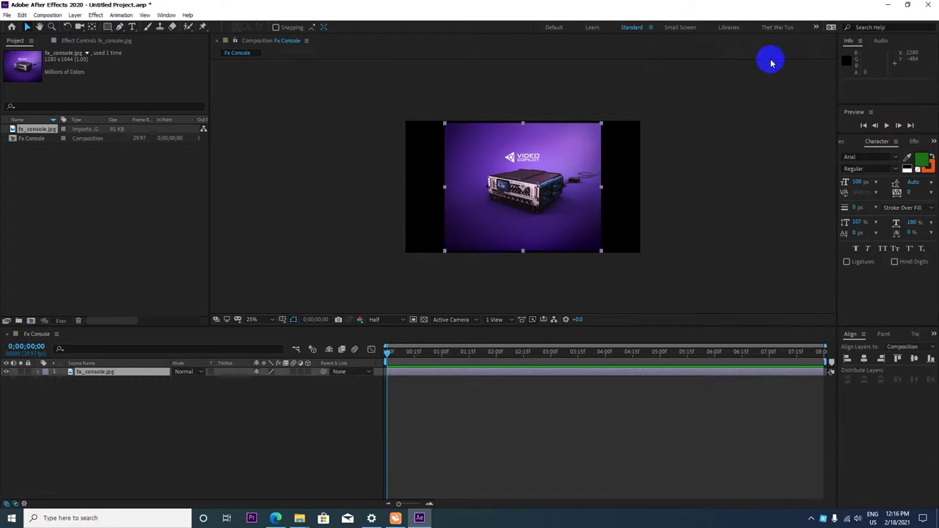
click(915, 142)
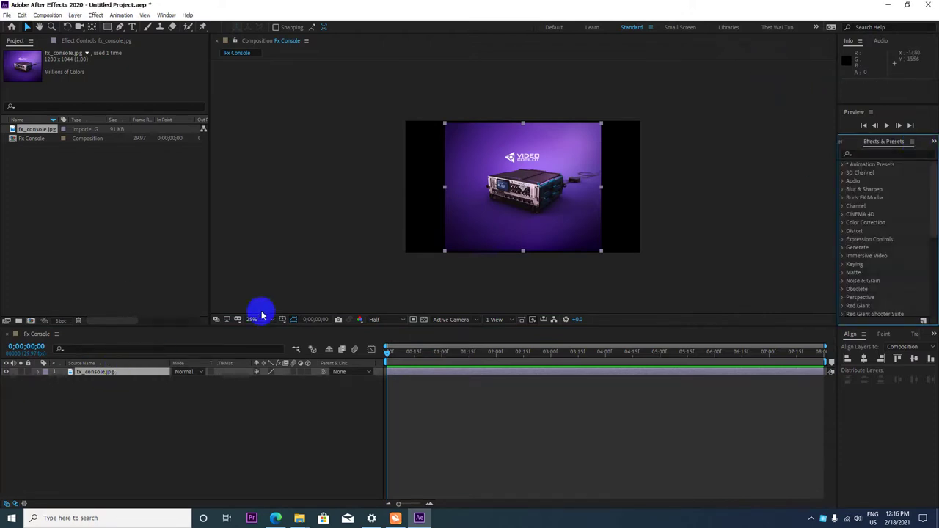
key(ctrl+shift)
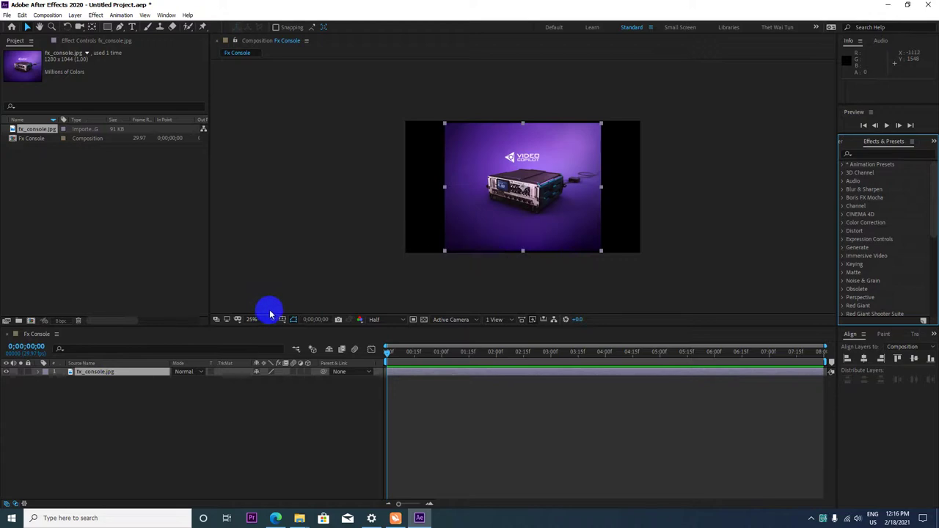
click(823, 518)
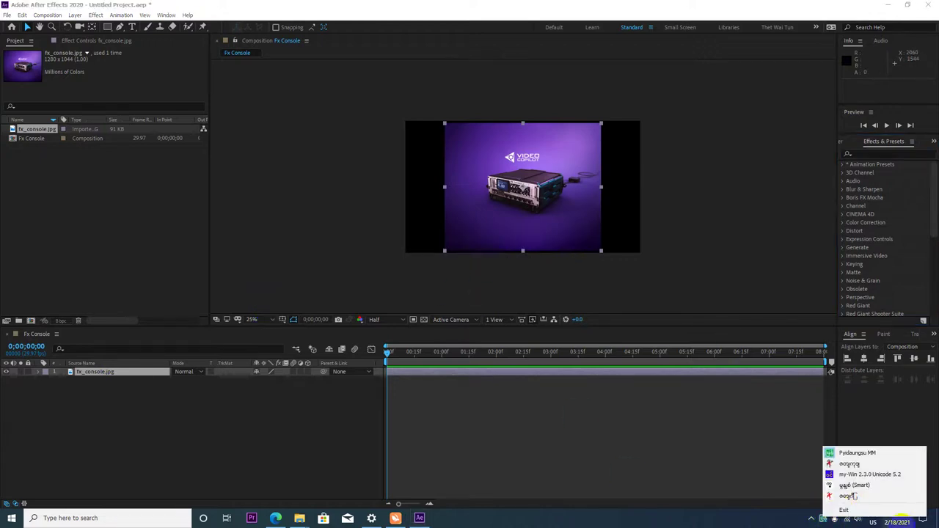
click(609, 371)
click(500, 278)
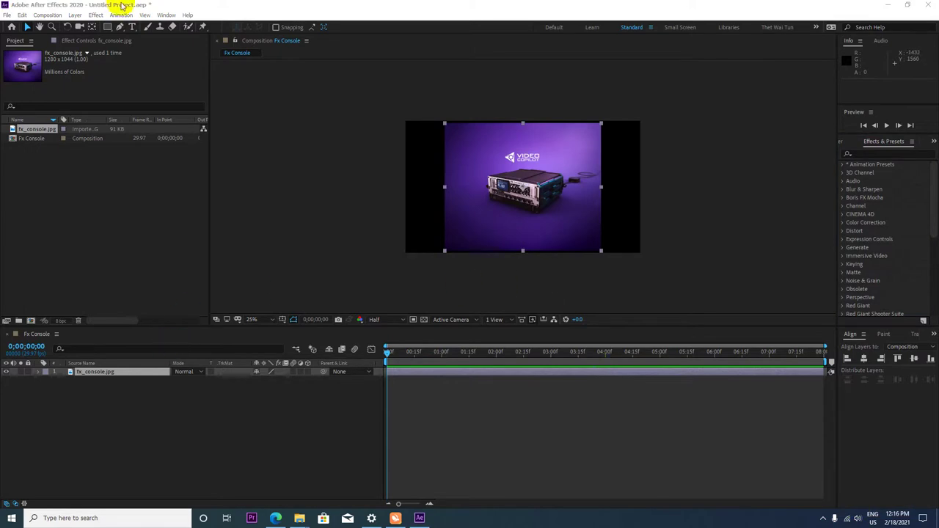
click(97, 396)
click(95, 372)
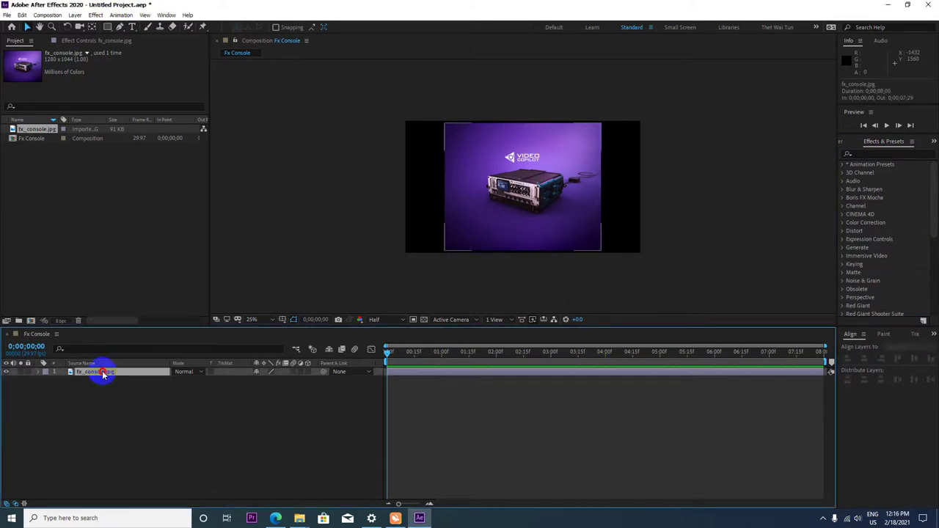
click(96, 15)
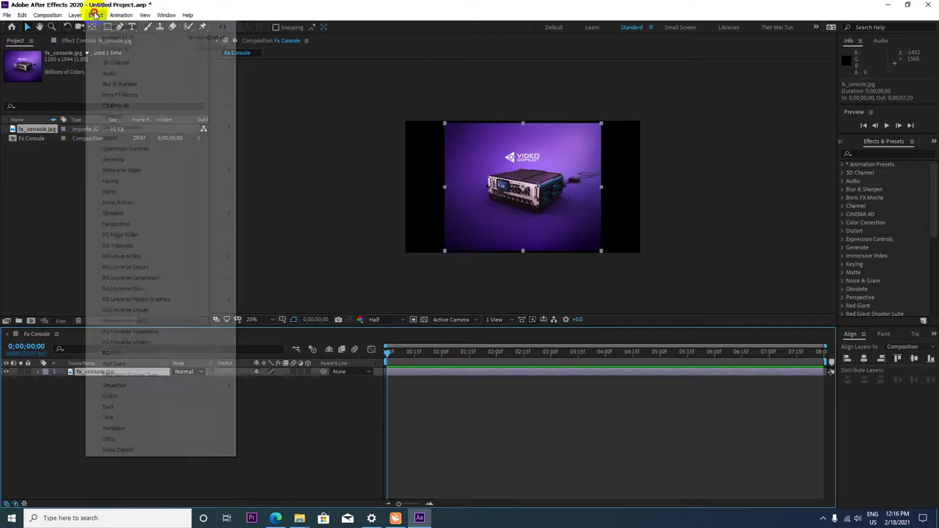
click(225, 452)
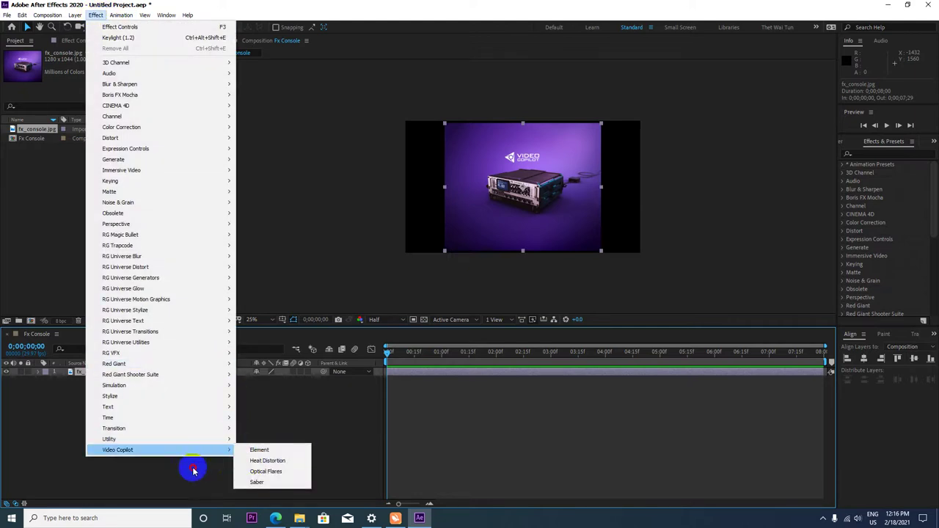
click(193, 470)
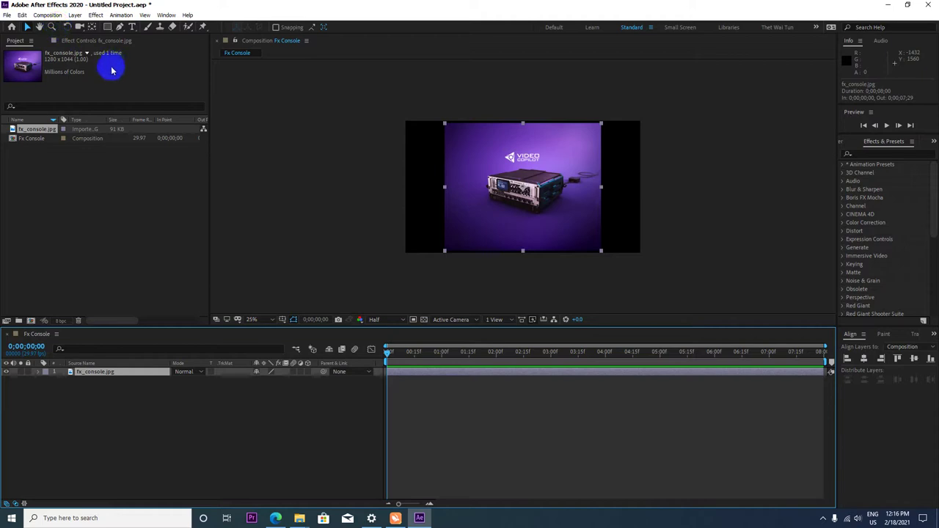
click(871, 153)
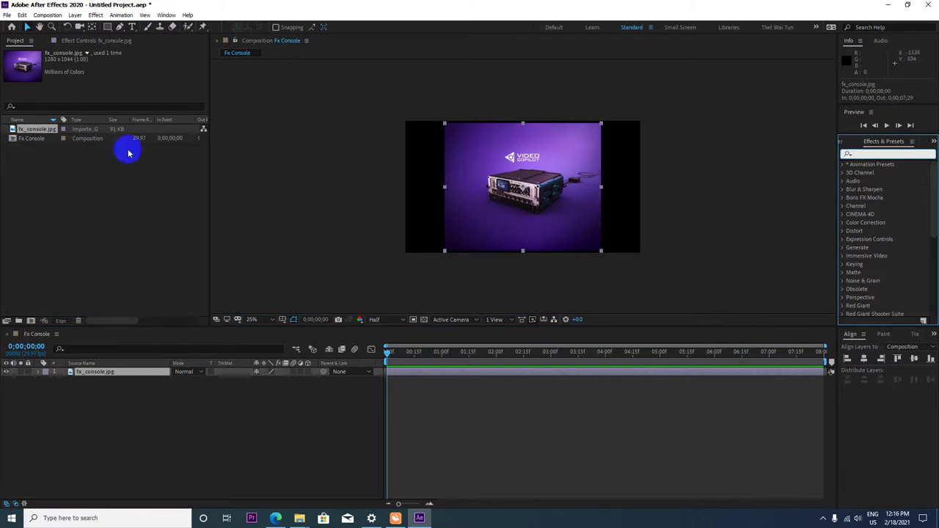
Show the Effect Controls panel for fx_console.jpg, briefly opening and closing its panel options
click(95, 383)
click(92, 371)
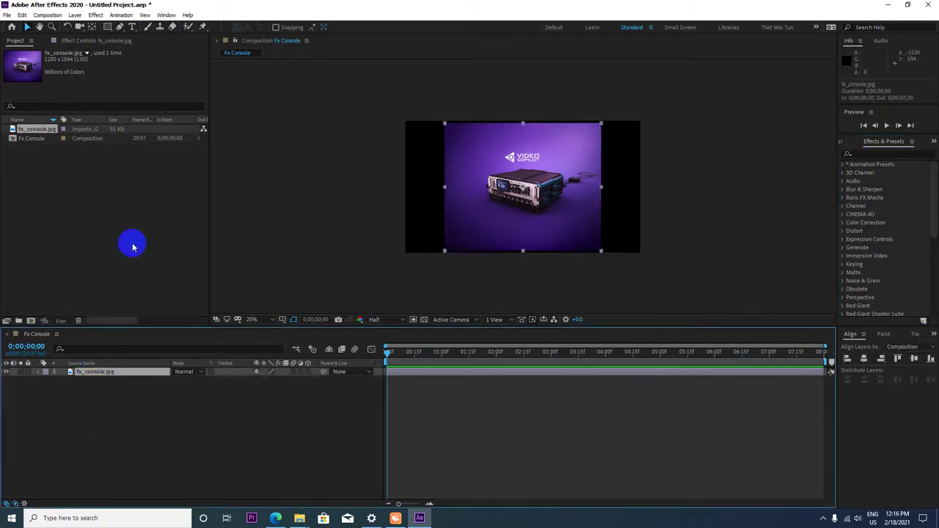
click(97, 41)
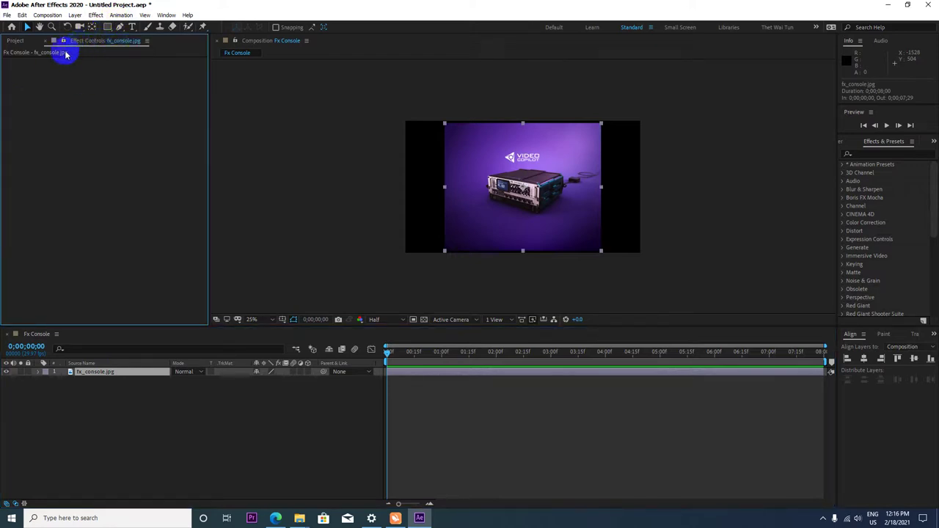
click(147, 41)
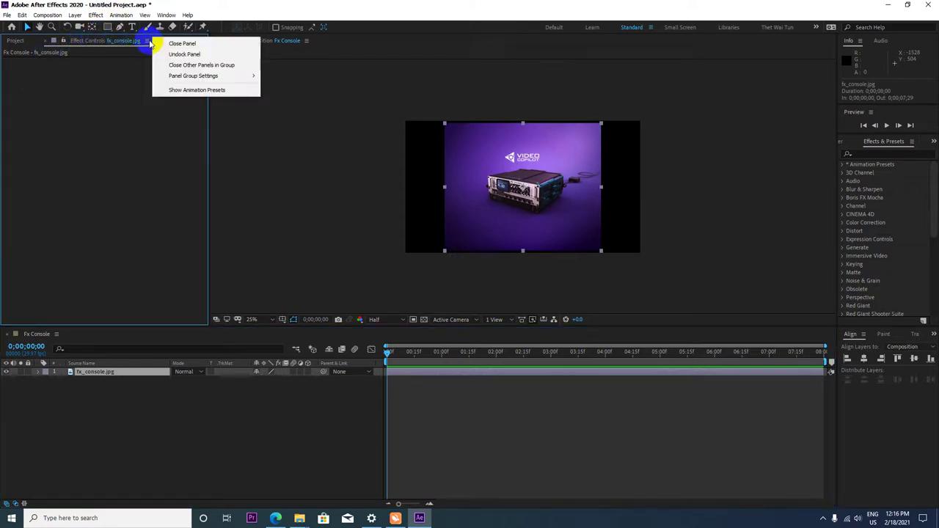
click(53, 245)
Summon and dismiss the FX Console bar with Ctrl+Space several times over the composition
key(ctrl+space)
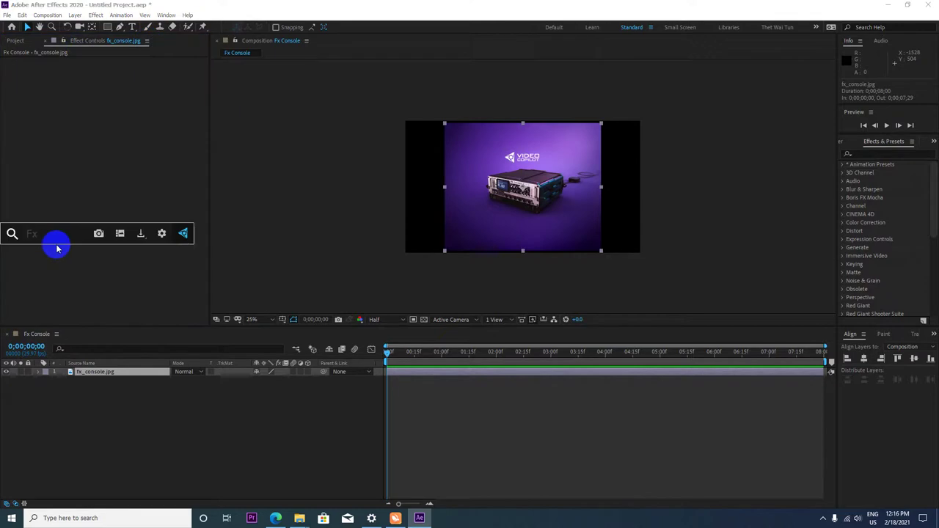
click(109, 109)
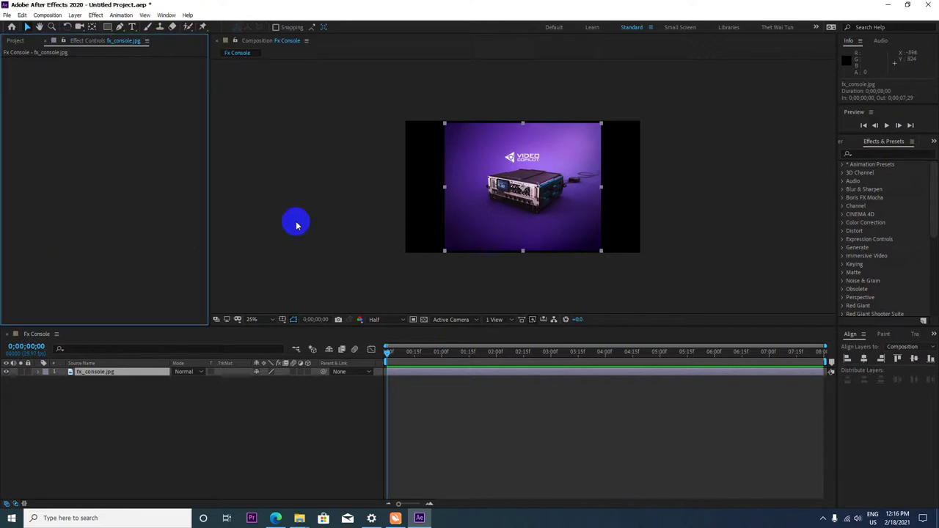
click(294, 214)
key(ctrl+space)
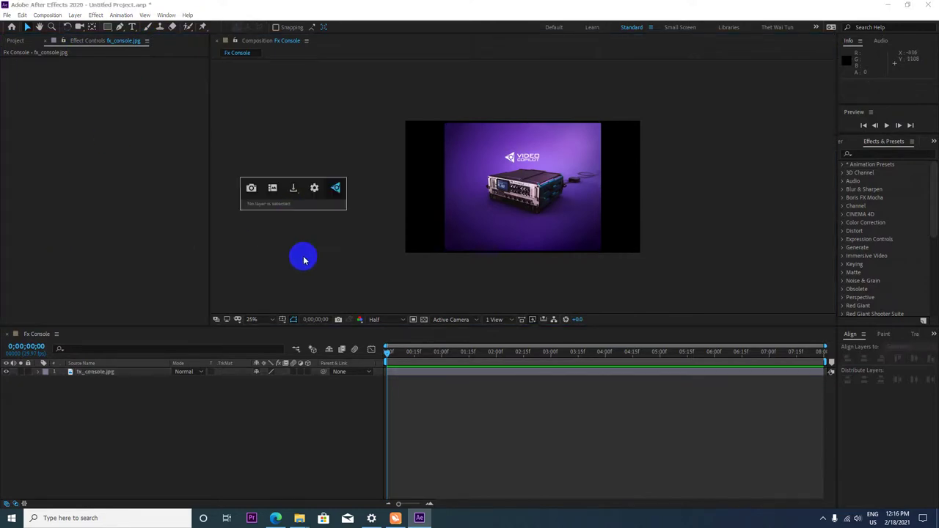
click(311, 262)
key(ctrl+space)
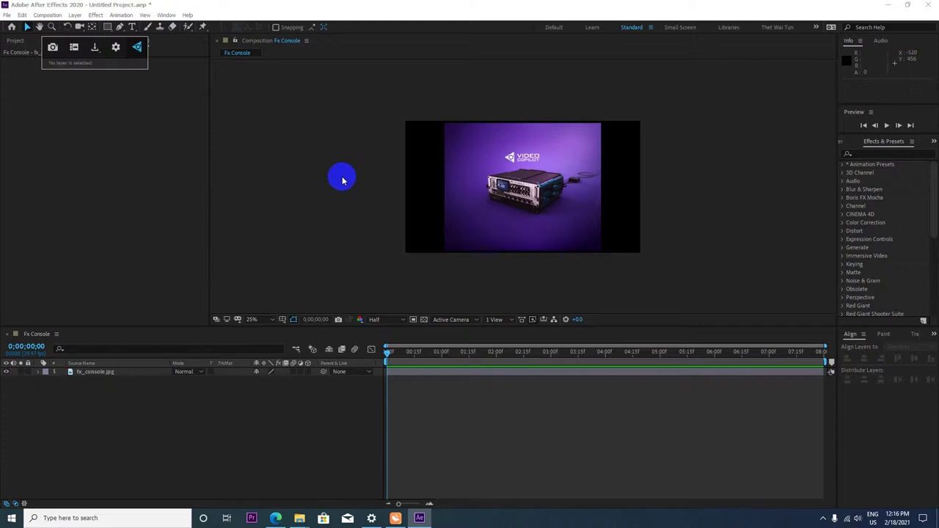
click(341, 178)
key(ctrl+space)
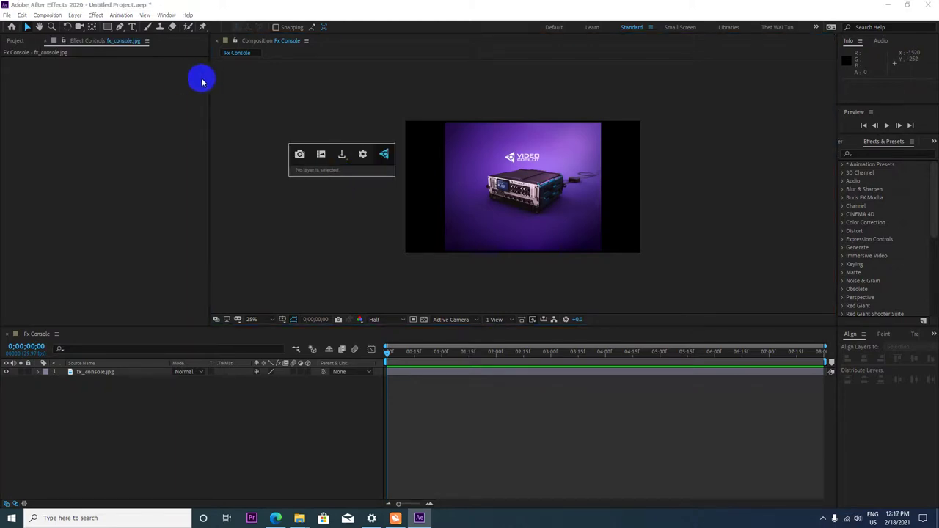
key(ctrl+space)
Summon the FX Console bar with Ctrl+Space over the timeline and layer list
click(230, 396)
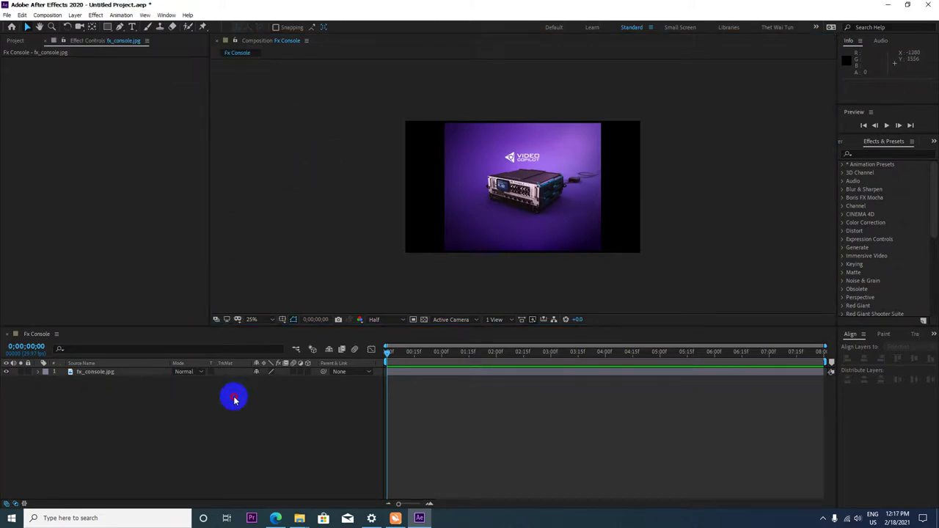
key(ctrl+space)
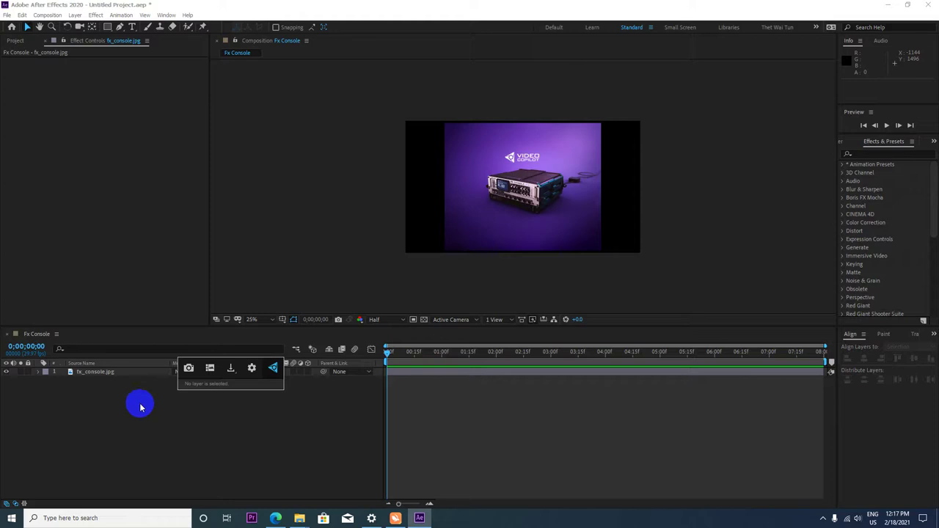
click(141, 407)
key(ctrl+space)
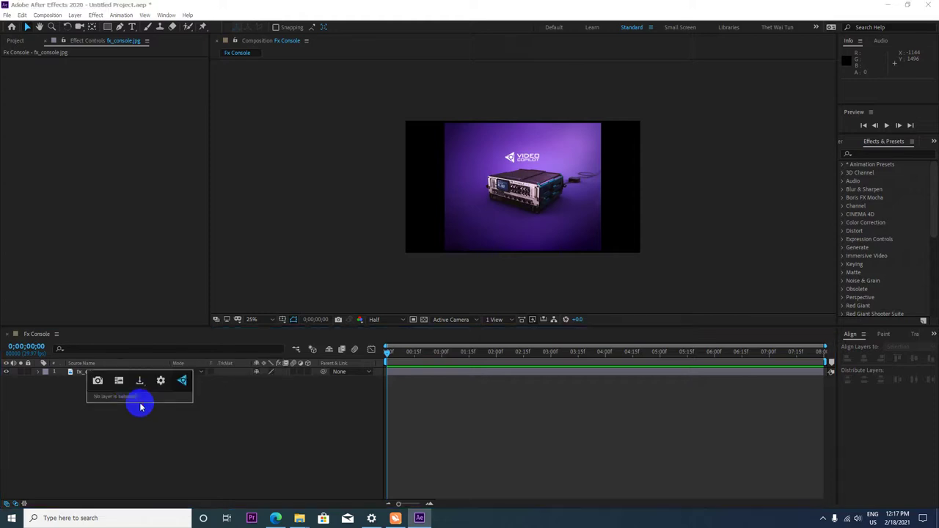
click(136, 430)
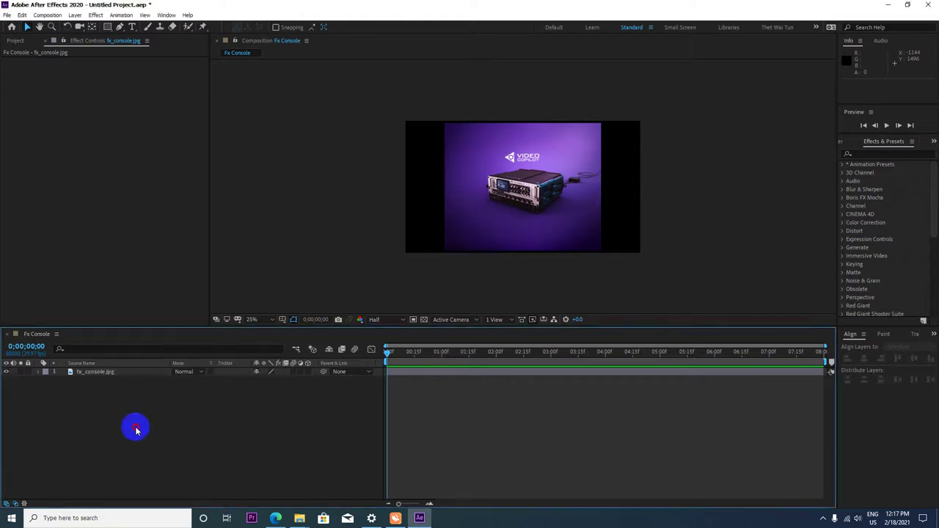
key(ctrl+space)
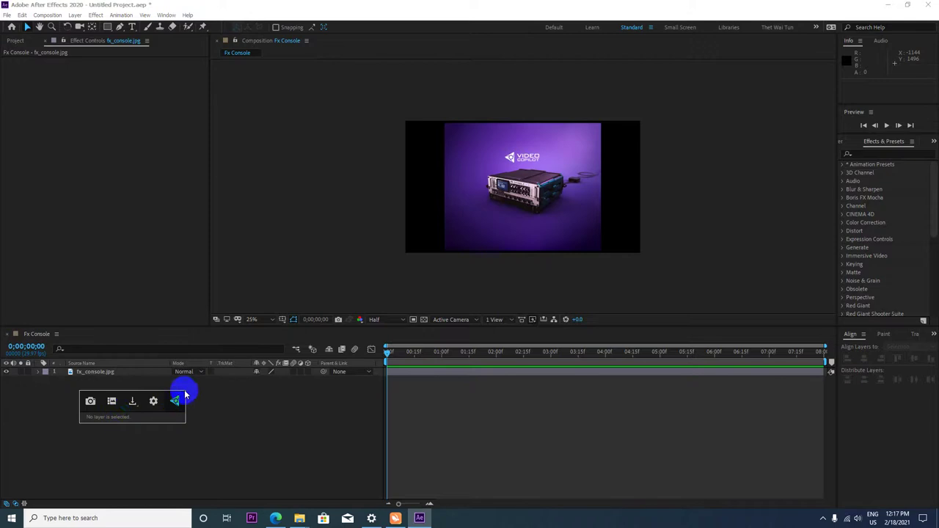
Open the FX Console settings and move the dialog up and to the left
click(153, 401)
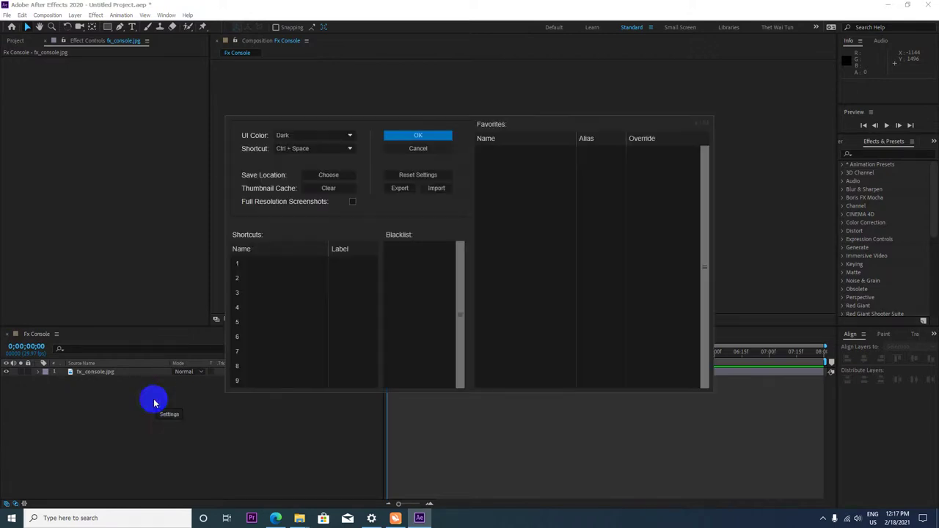
drag(462, 129, 457, 96)
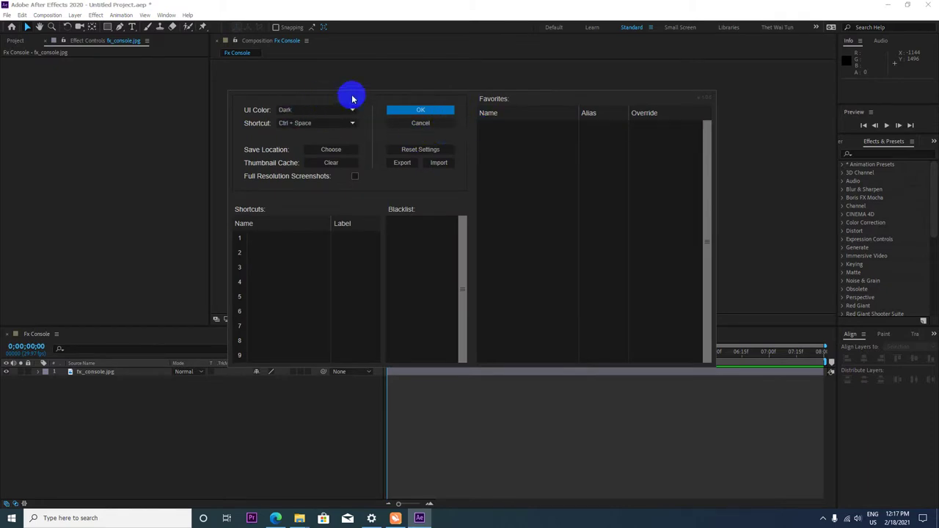
drag(374, 96, 271, 72)
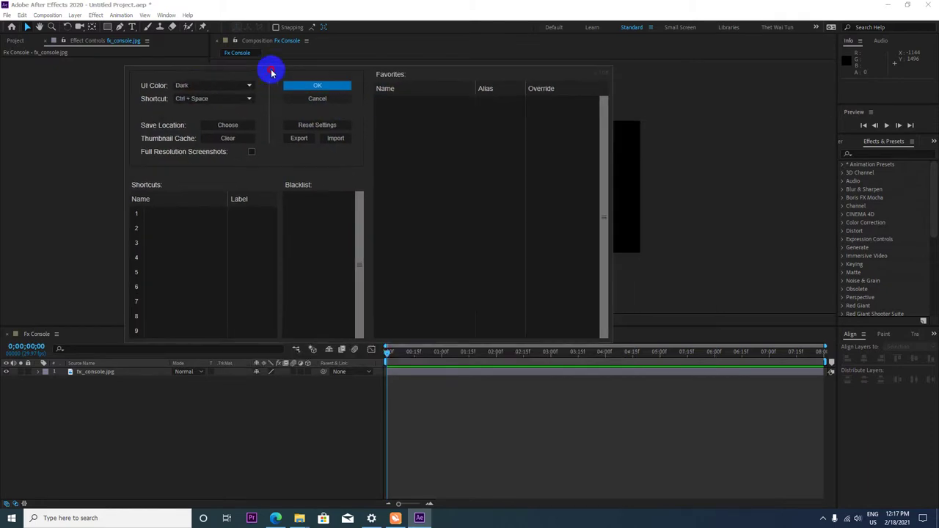
Set UI Color to Light and Shortcut to Shift + Space, then confirm with OK
click(202, 86)
click(194, 107)
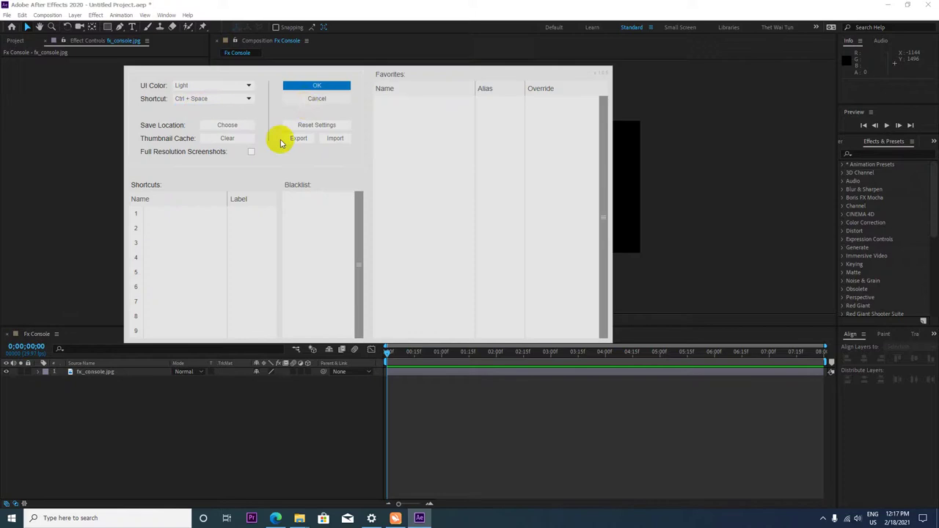
click(199, 103)
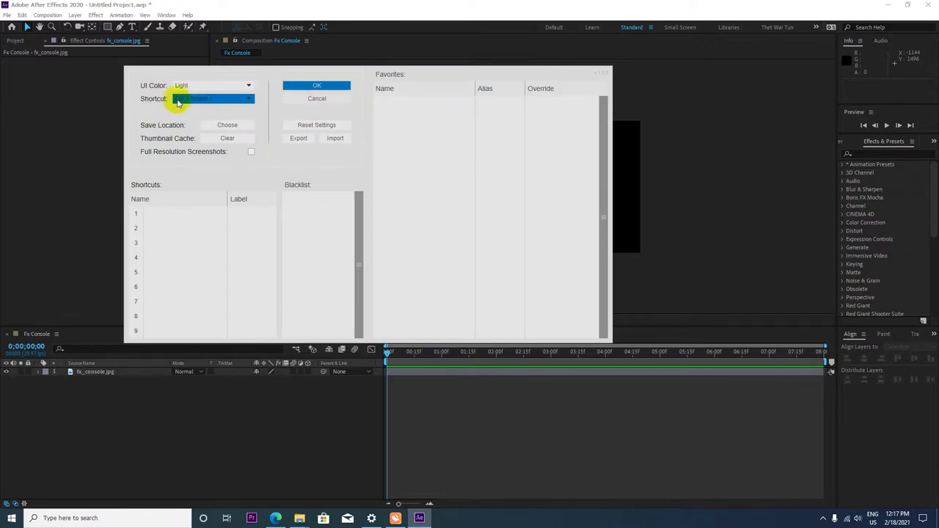
click(248, 103)
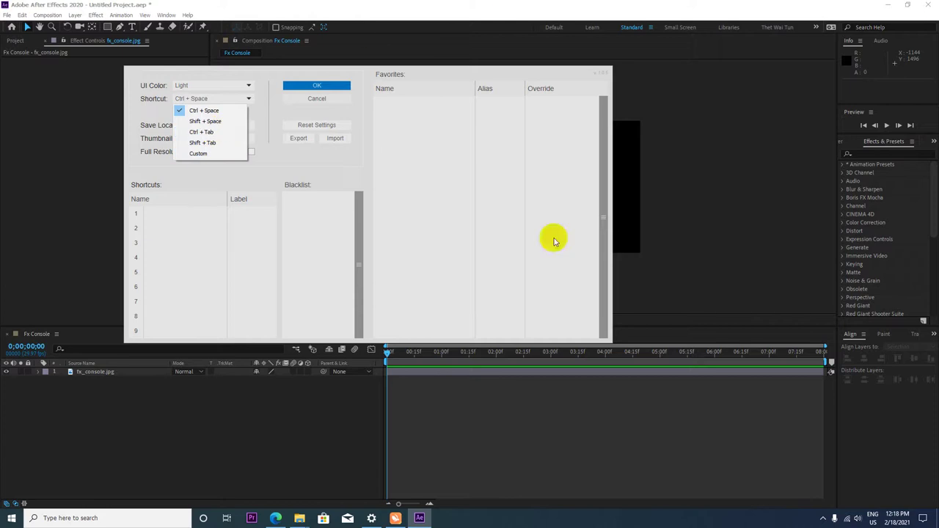
click(203, 121)
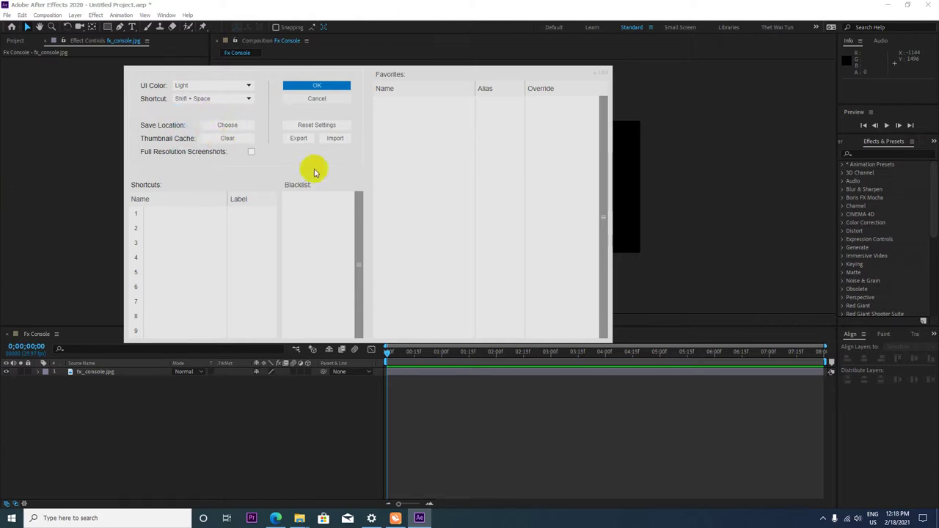
click(316, 87)
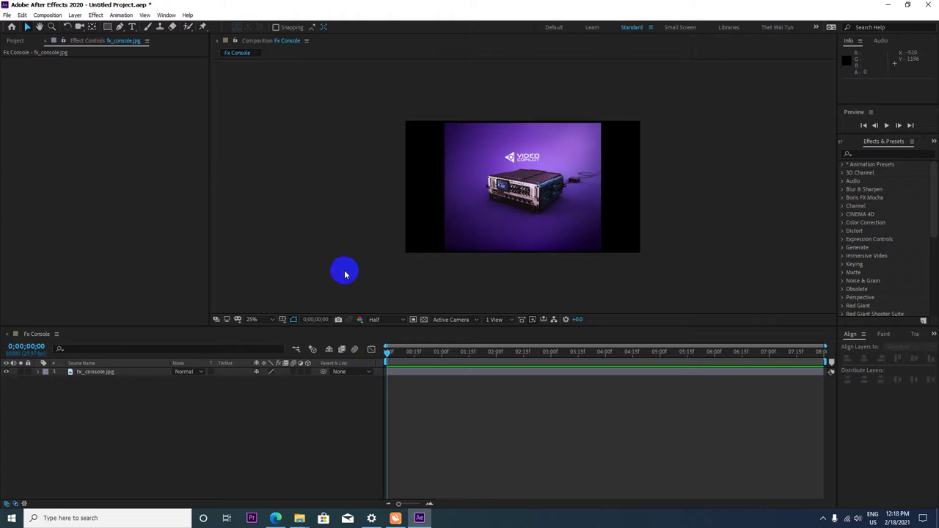
Select the fx_console.jpg layer, summon FX Console, type 'tin', then clear the search text
click(95, 373)
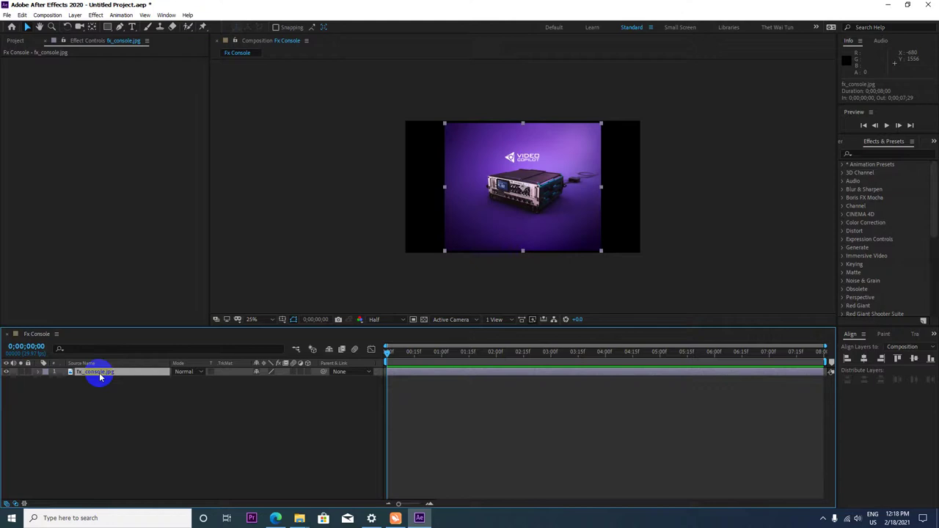
key(ctrl+space)
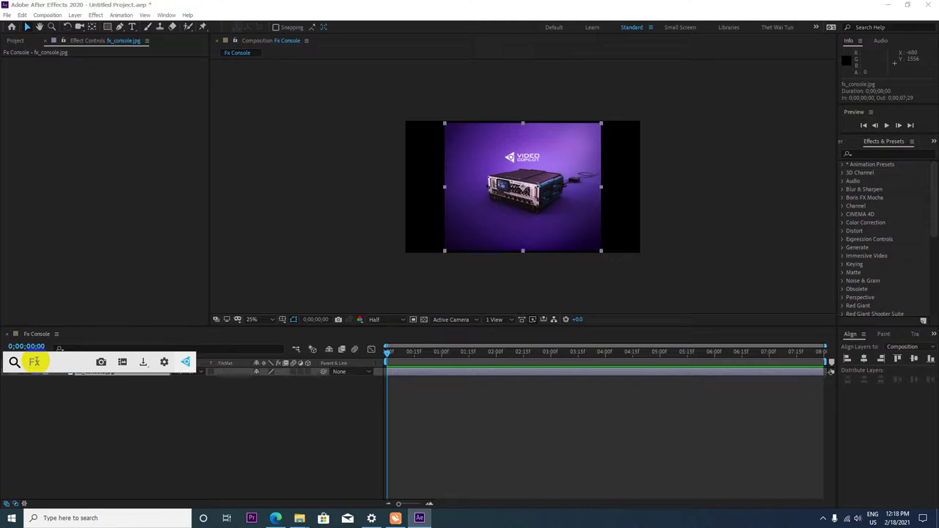
text(t)
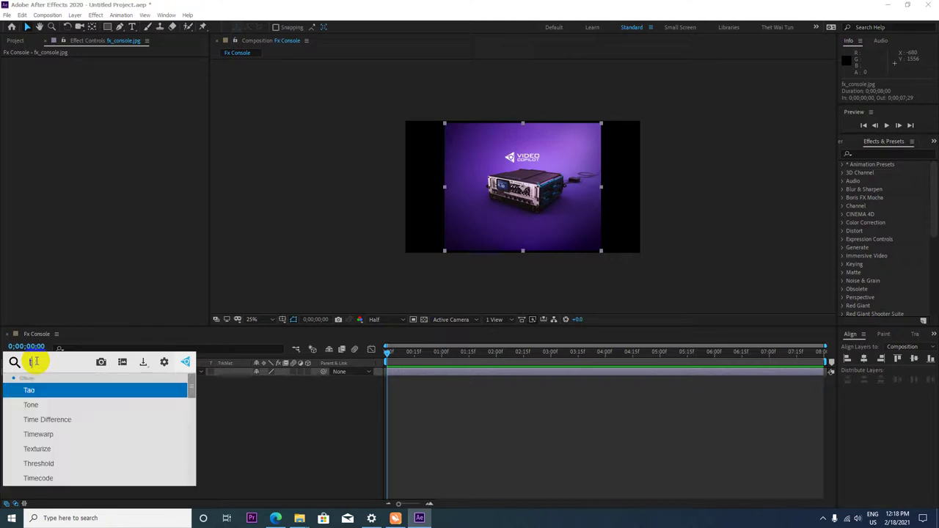
text(in)
key(BackSpace)
key(BackSpace)
key(BackSpace)
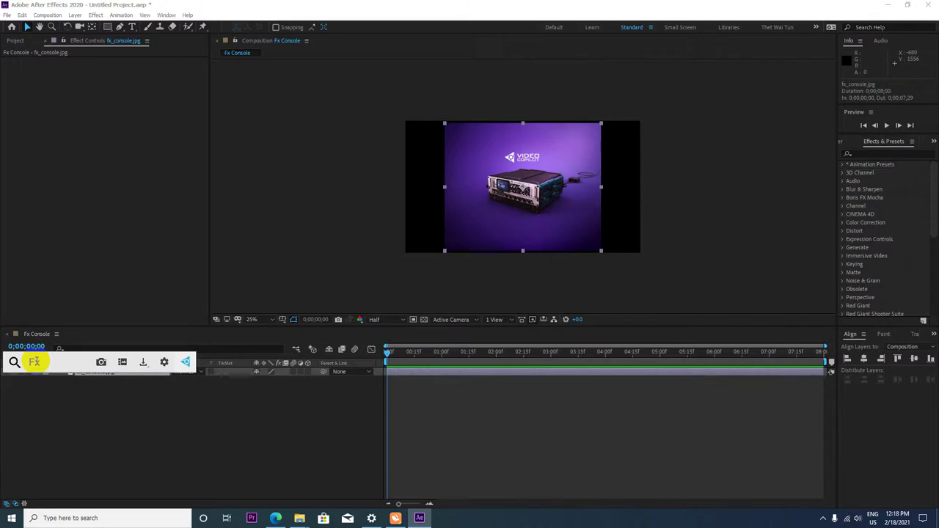
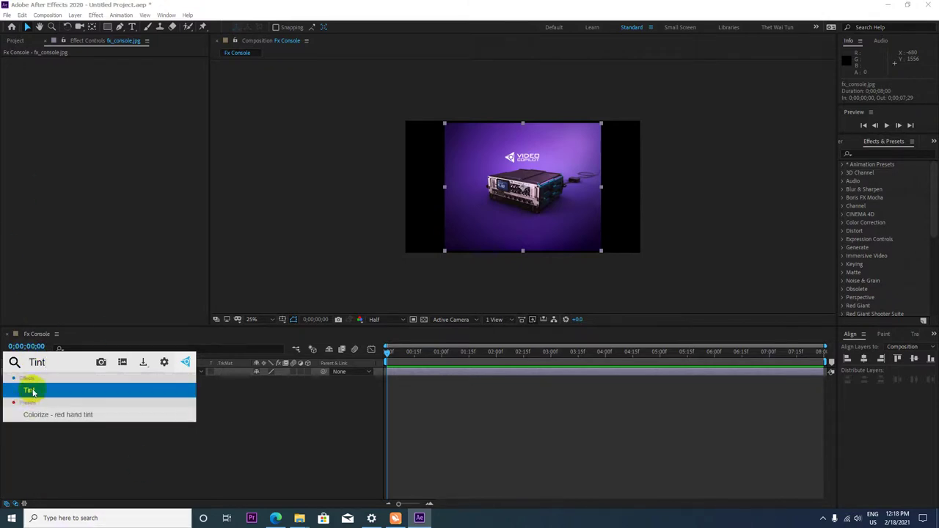
Apply Tint to fx_console.jpg with Map Black To red and Map White To left white
click(29, 390)
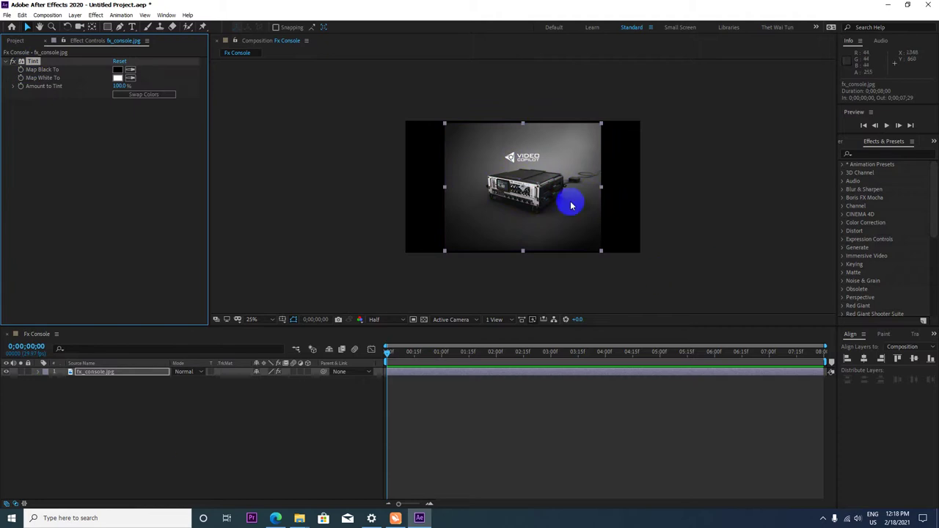
click(118, 69)
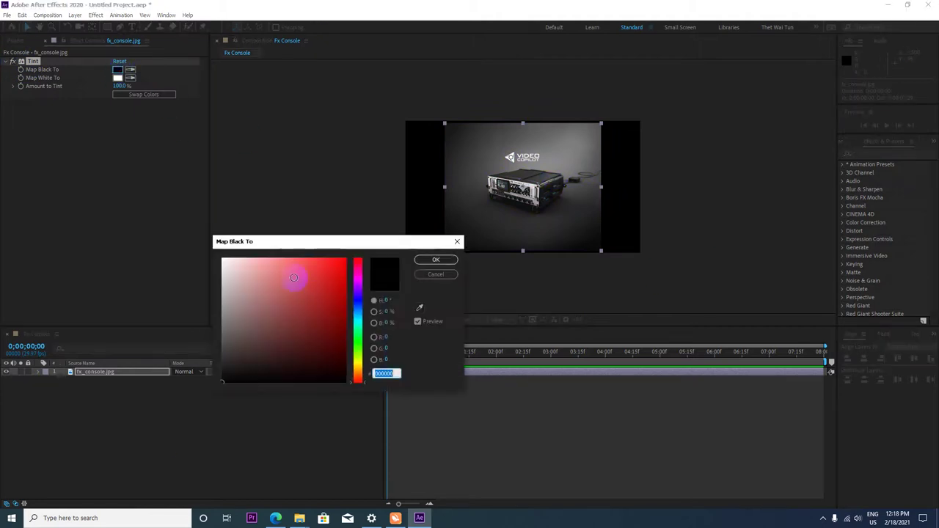
click(293, 277)
click(435, 260)
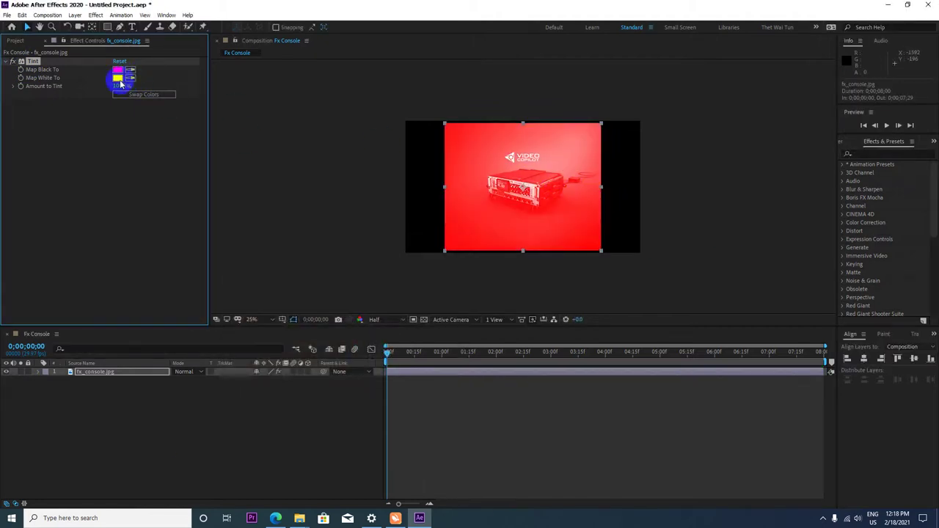
click(118, 78)
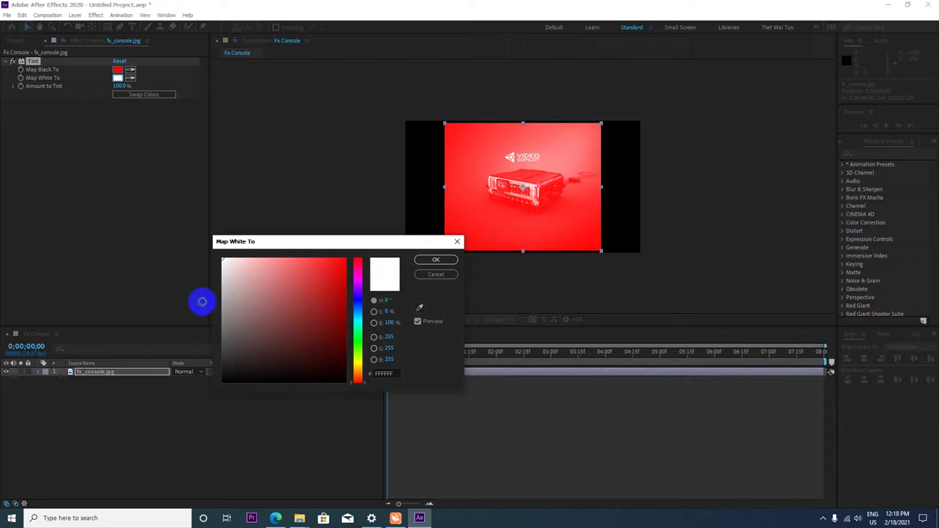
click(362, 274)
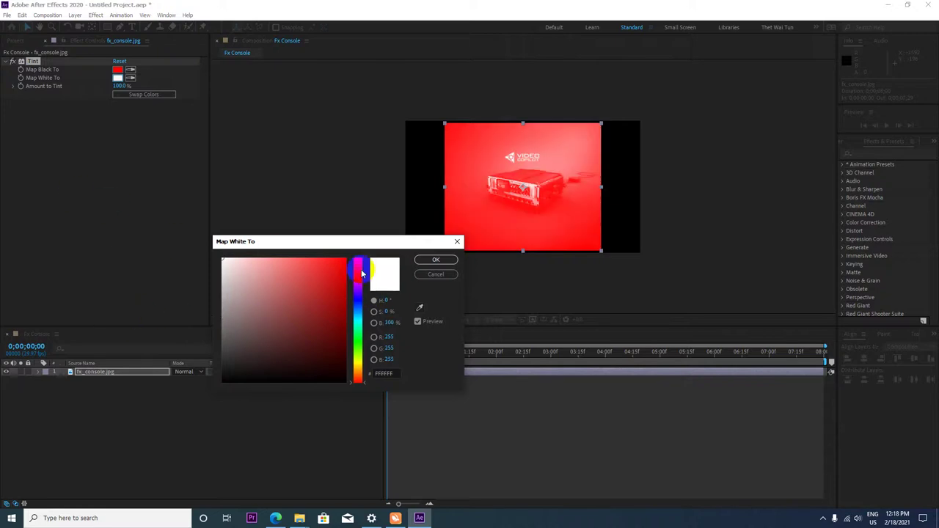
click(435, 260)
Widen the Effects & Presets panel and start saving the Tint look as an animation preset
scroll(528, 176, up, 1)
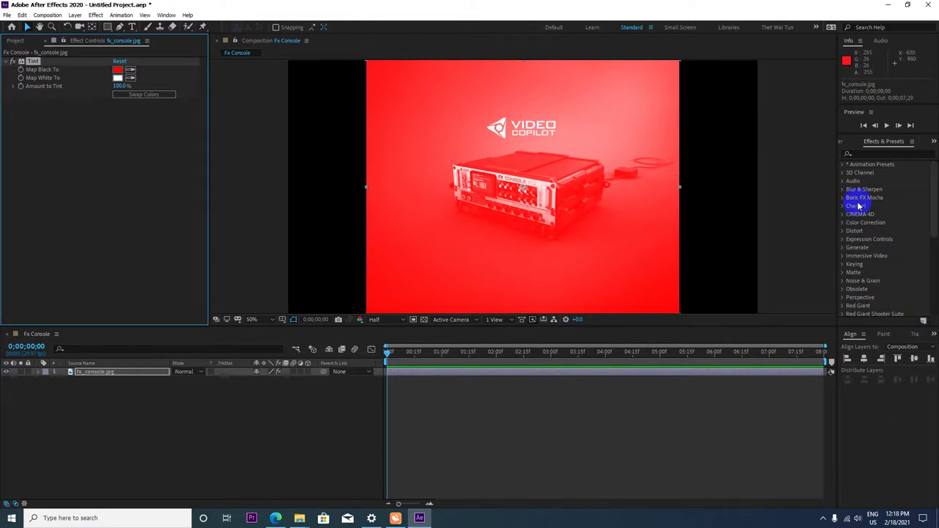
drag(836, 185, 779, 198)
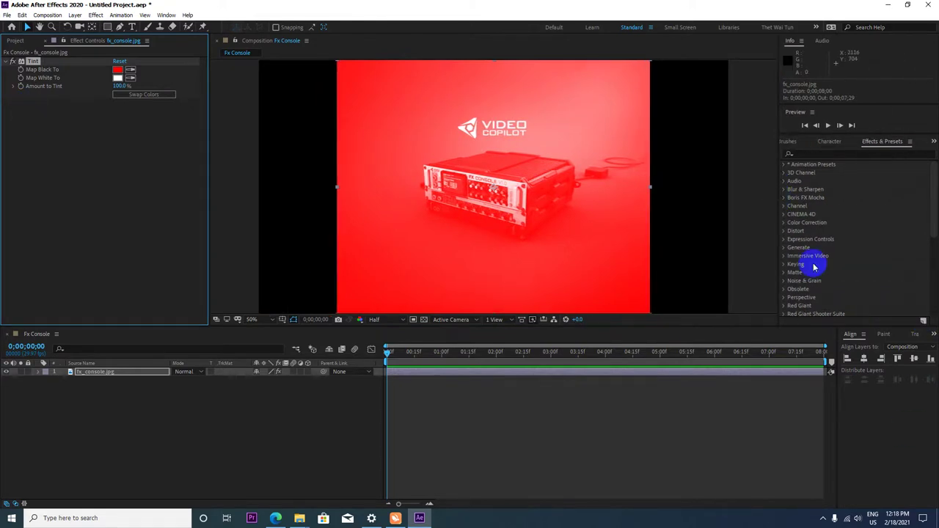
click(923, 323)
Cancel the Save Animation Preset dialog without saving
click(923, 323)
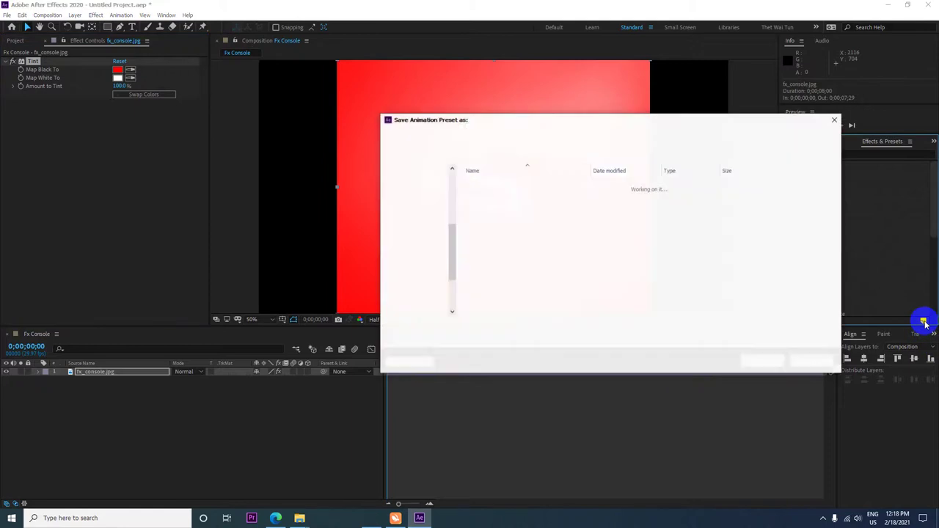
drag(556, 123, 205, 77)
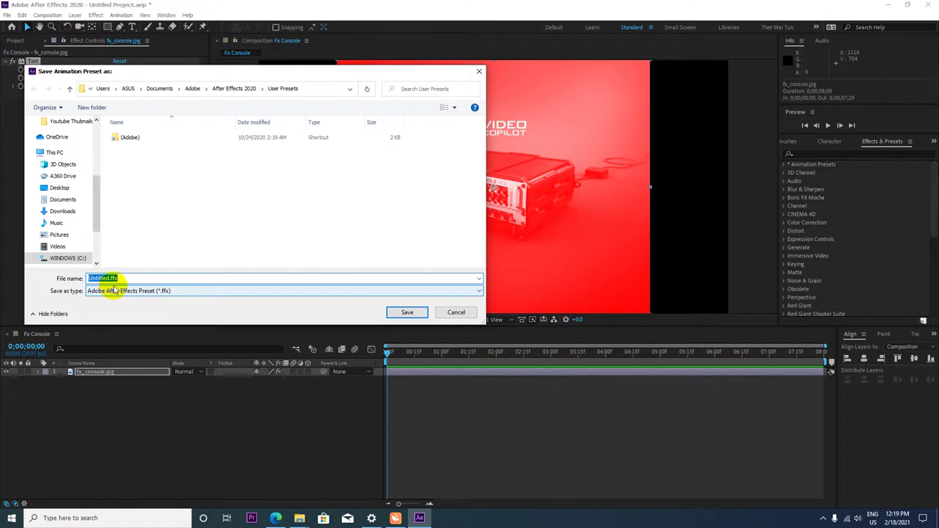
click(478, 74)
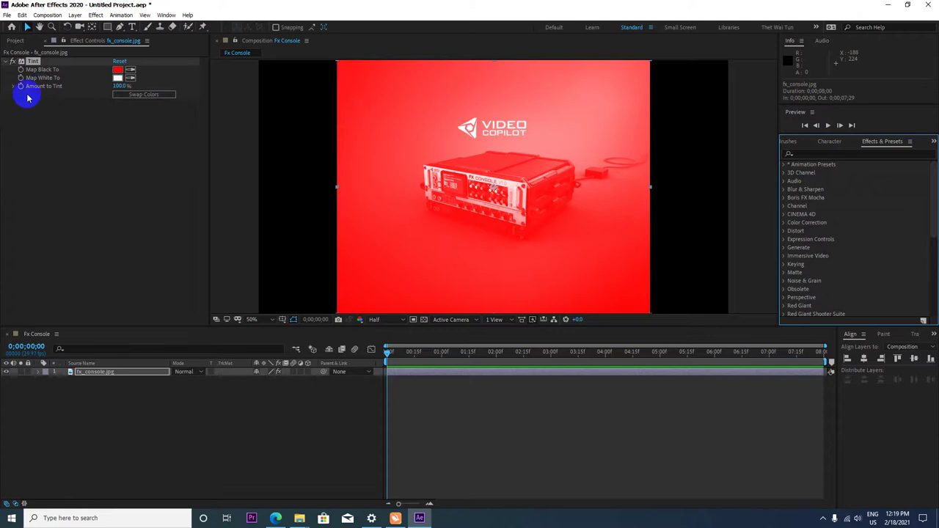
Delete the Tint effect so fx_console.jpg returns to its original purple
click(27, 142)
click(34, 66)
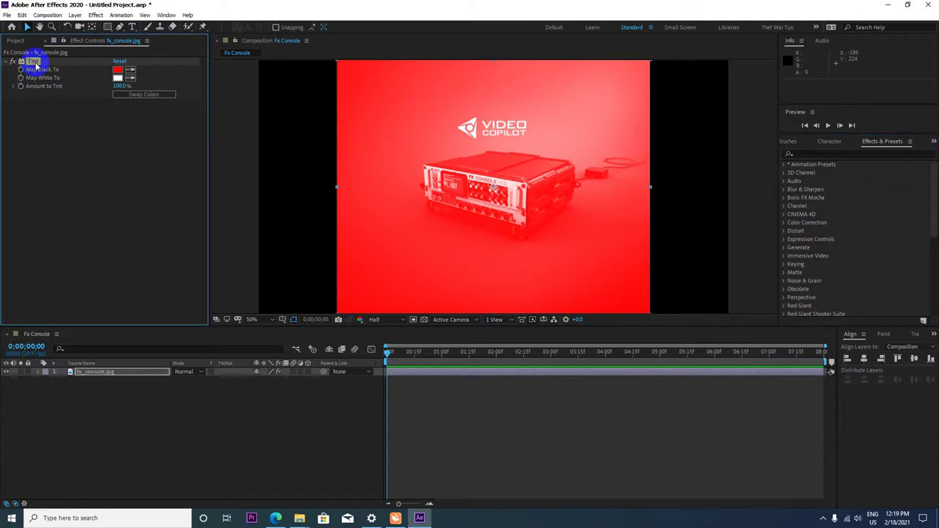
key(Delete)
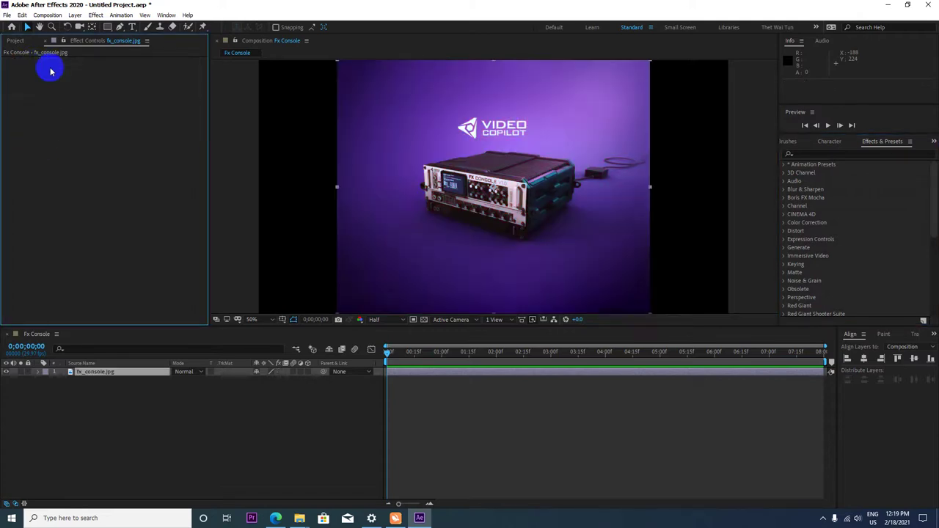
scroll(388, 247, down, 1)
scroll(408, 242, up, 1)
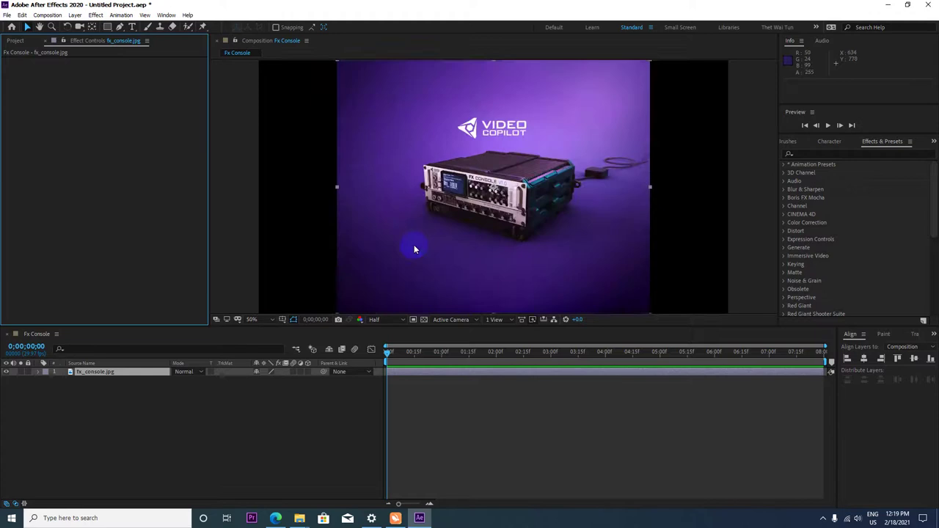
scroll(414, 247, down, 1)
scroll(414, 247, up, 1)
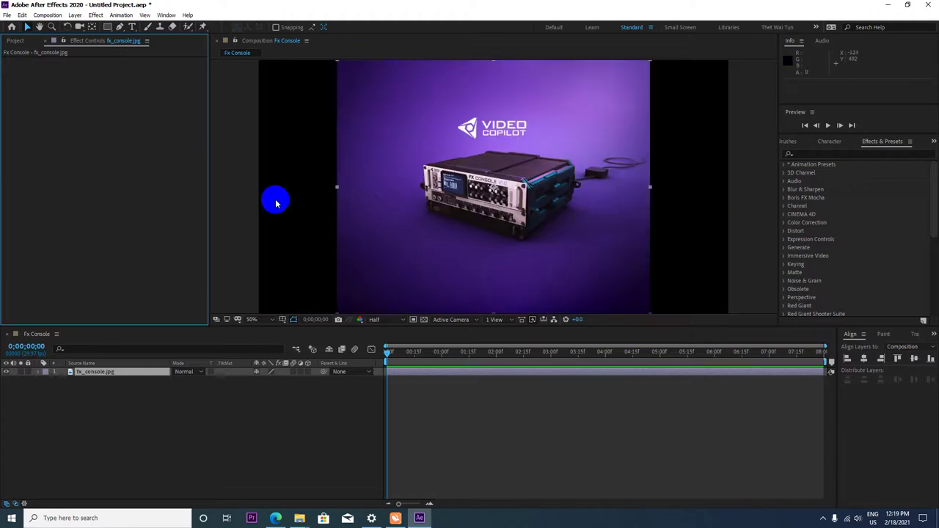
Switch to the Project panel, deselect fx_console.jpg and minimize After Effects
click(16, 41)
click(20, 223)
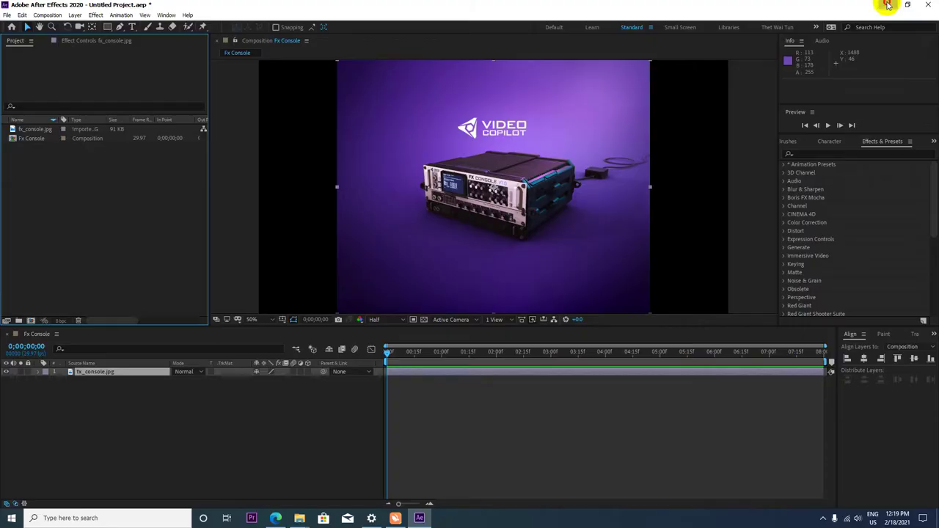
click(887, 5)
click(584, 186)
In Jet Tutorial > Jet Test, copy MITDC STUDENT AIRLINE.mp4
click(868, 35)
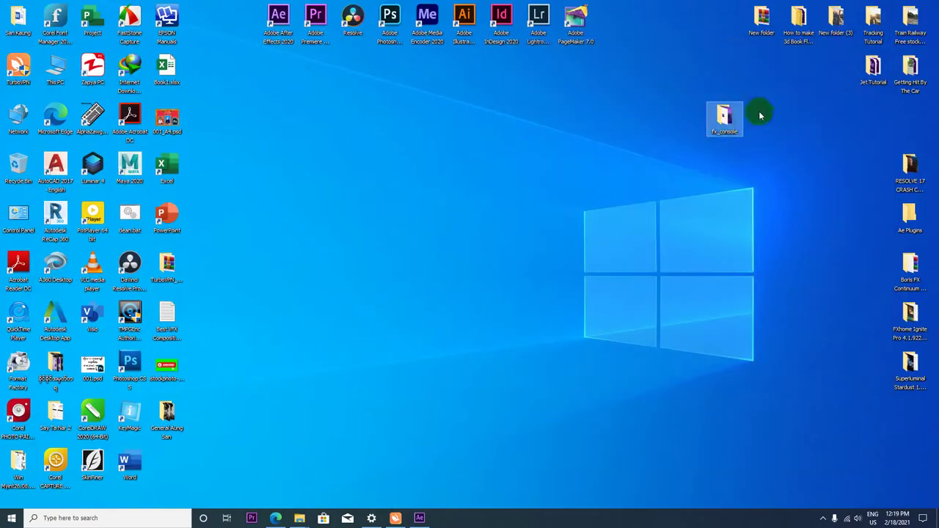
mouse_move(725, 116)
mouse_down()
mouse_move(591, 193)
mouse_move(501, 214)
mouse_up()
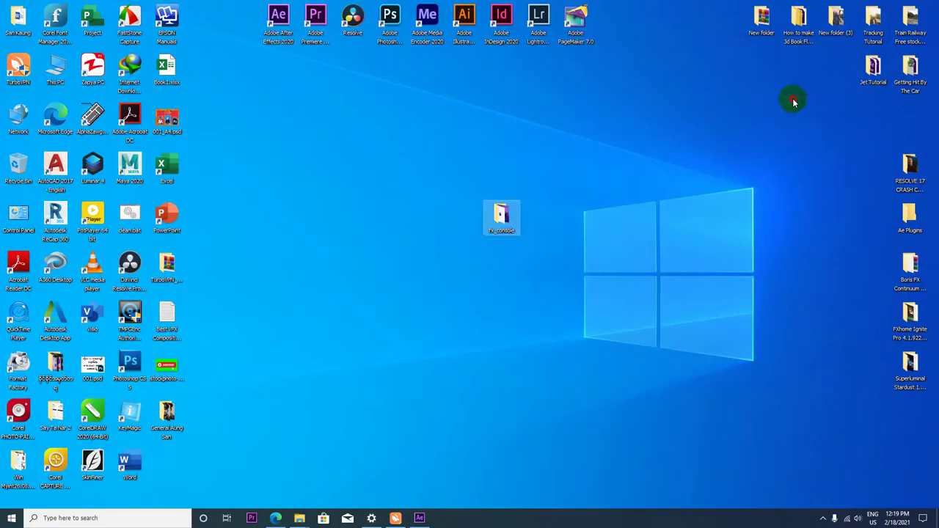
double_click(872, 67)
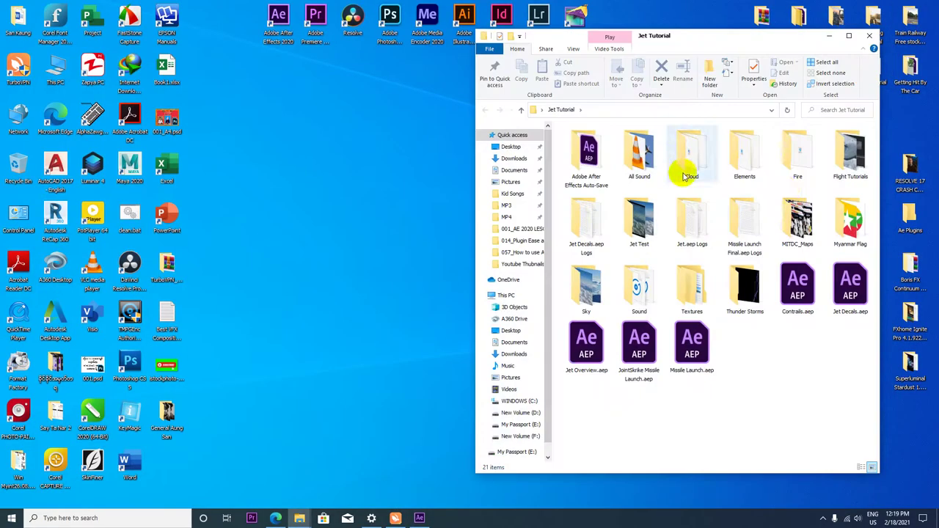
double_click(642, 227)
click(718, 336)
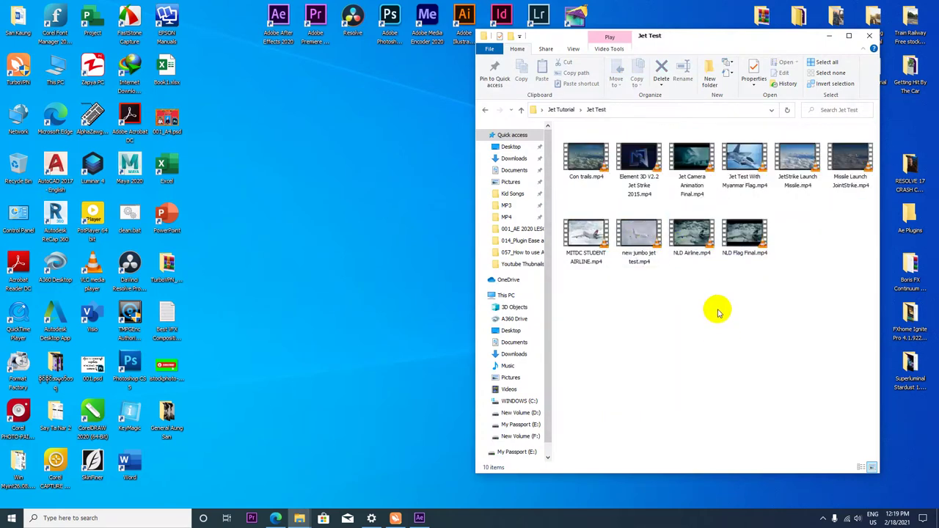
click(689, 247)
click(638, 234)
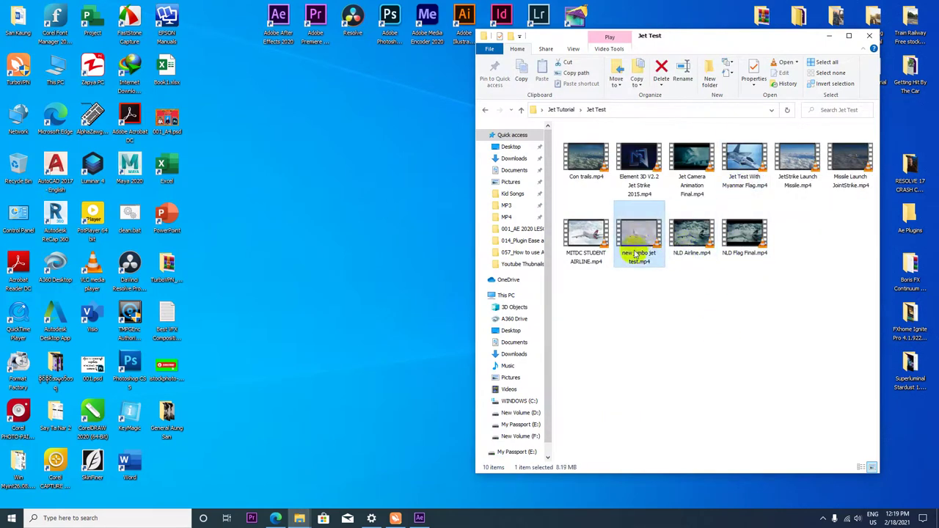
click(590, 235)
click(605, 288)
click(597, 238)
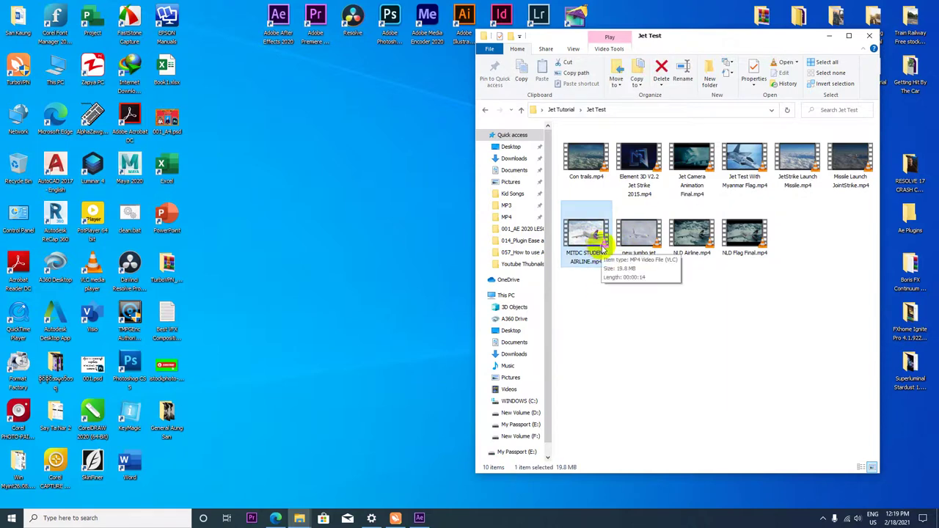
Paste the video into the fx_console folder and drag it toward After Effects
click(870, 36)
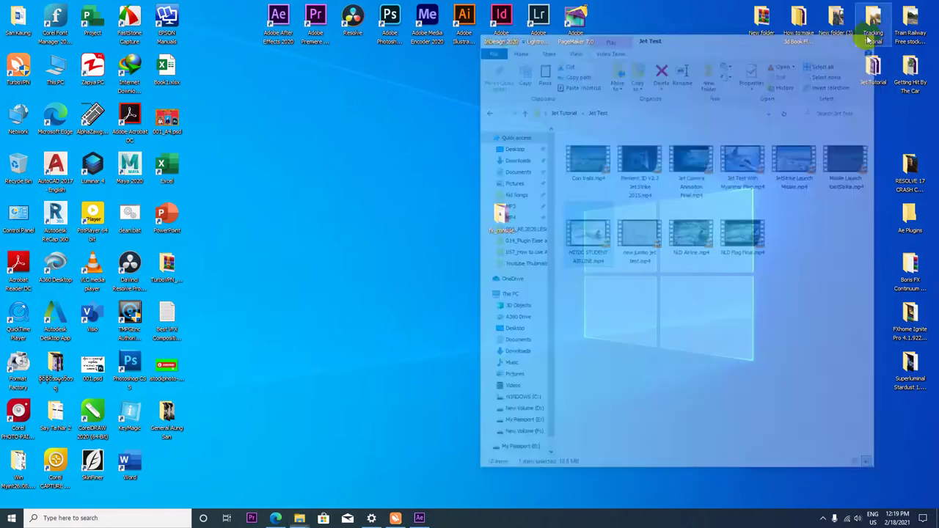
double_click(501, 217)
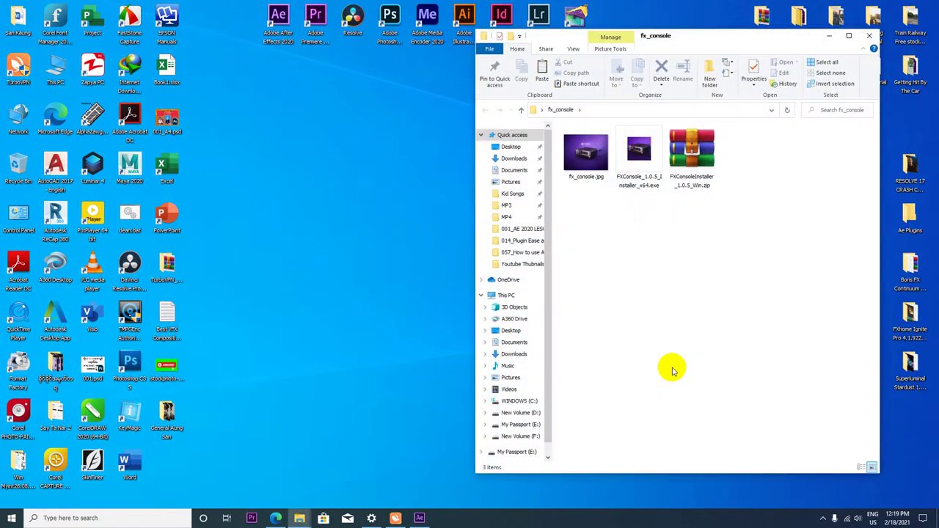
key(ctrl+v)
drag(740, 192, 429, 523)
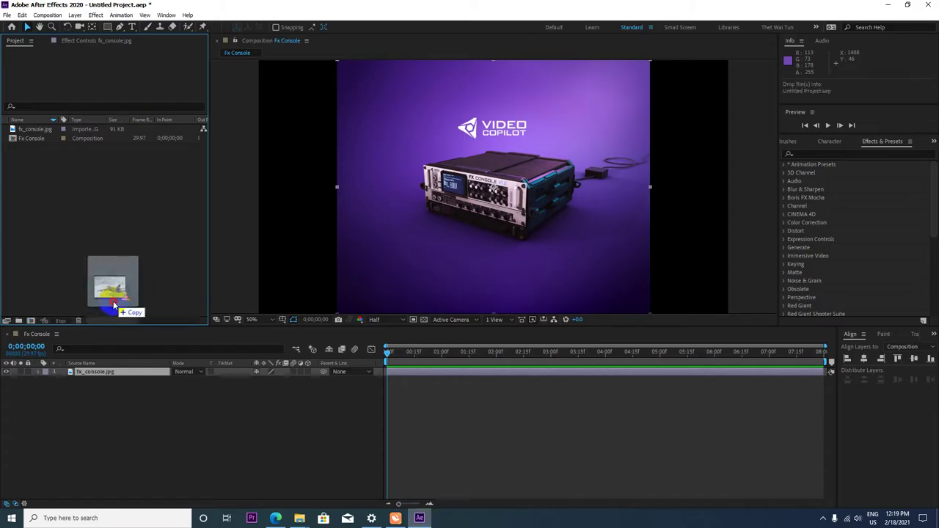
Import MITDC STUDENT AIRLINE.mp4, place it above fx_console.jpg in Fx Console, and summon FX Console
drag(429, 523, 53, 214)
click(53, 121)
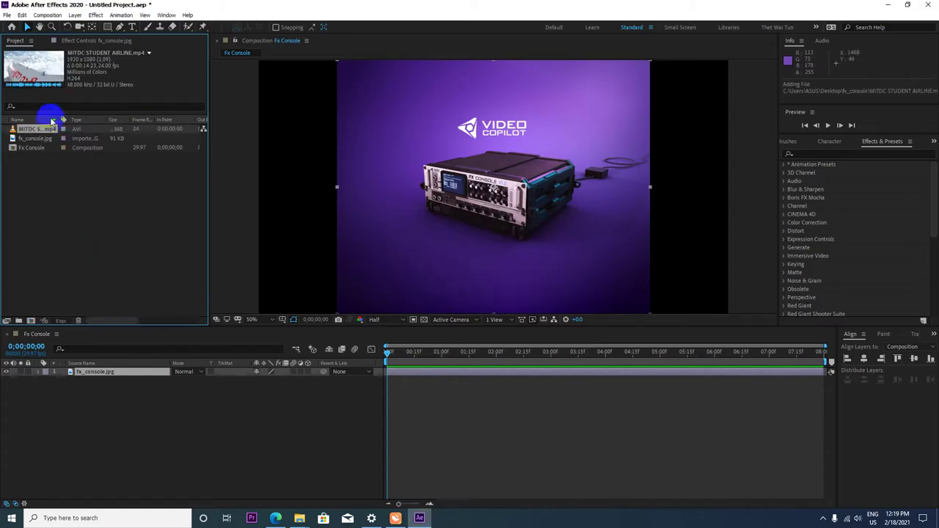
drag(36, 129, 119, 373)
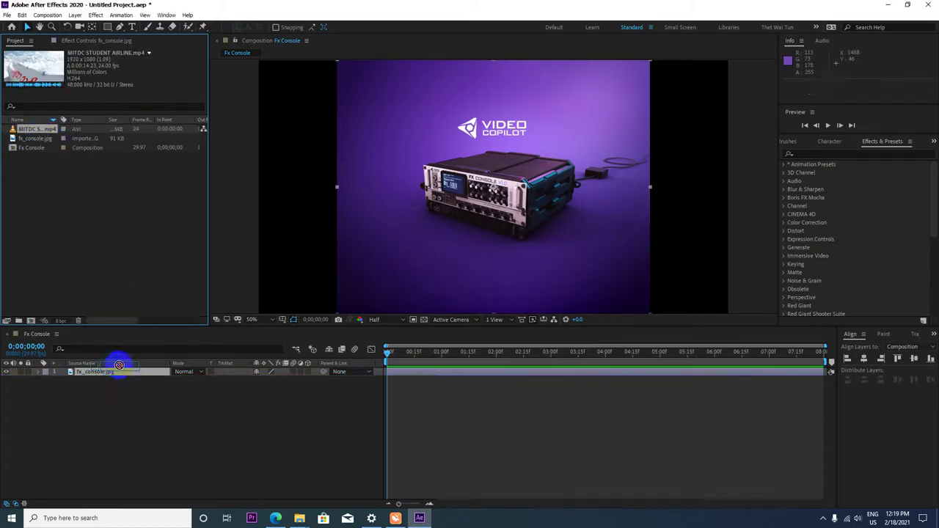
scroll(378, 213, down, 2)
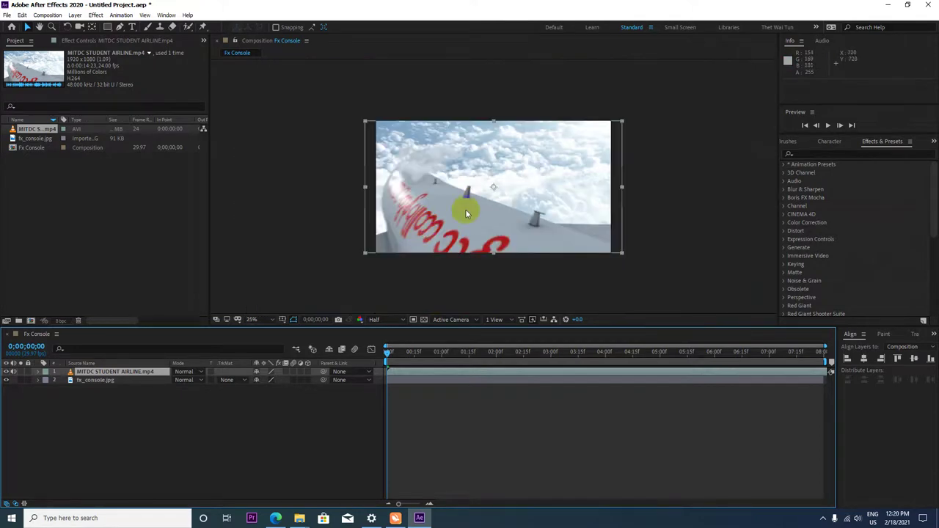
drag(132, 387, 124, 377)
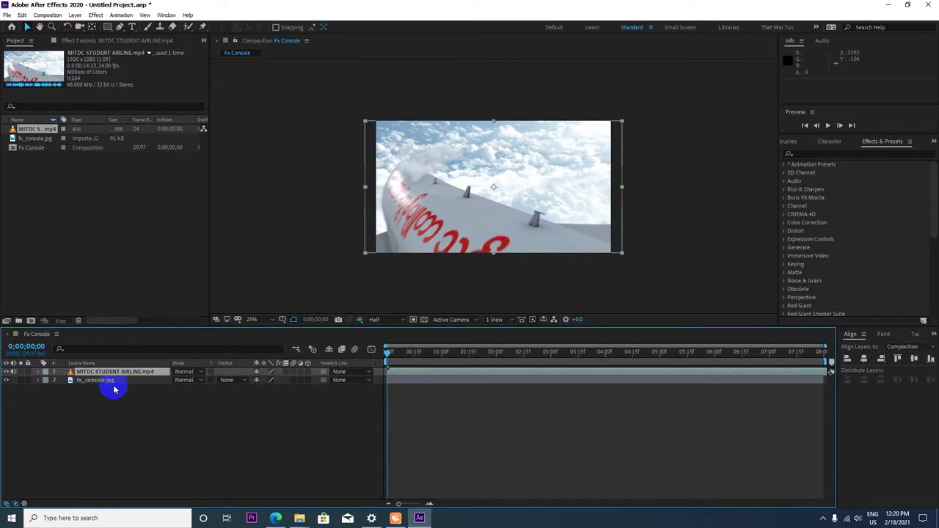
key(ctrl+space)
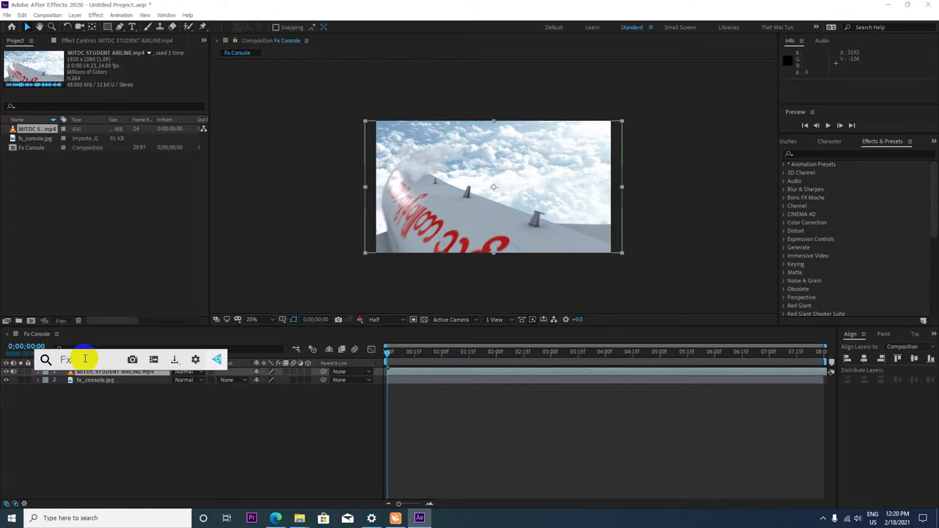
Apply CC Rainfall via FX Console and set Drops to 8000 and Size to 10
text(CC ra)
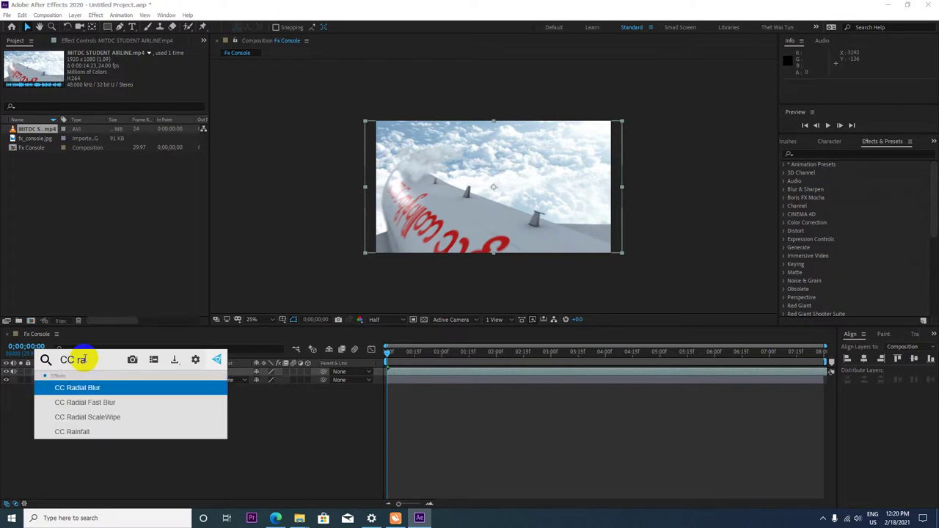
text(i)
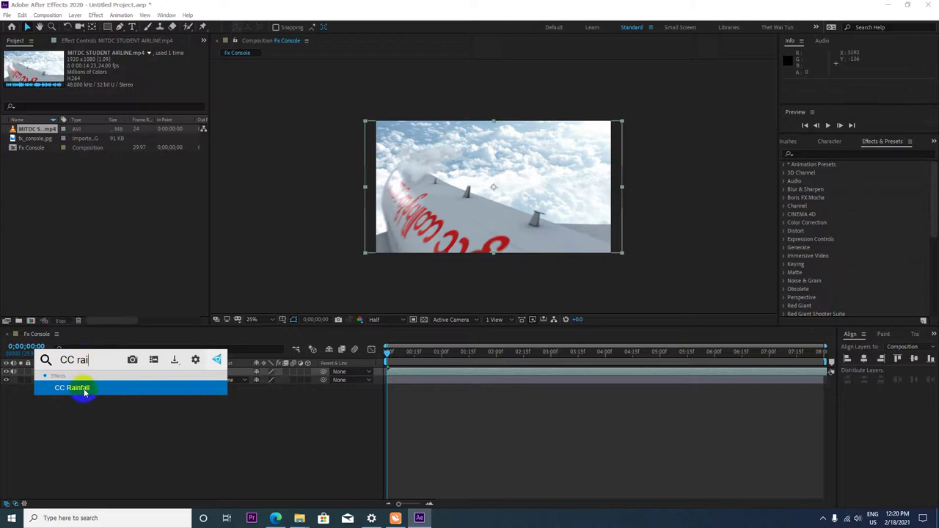
click(74, 388)
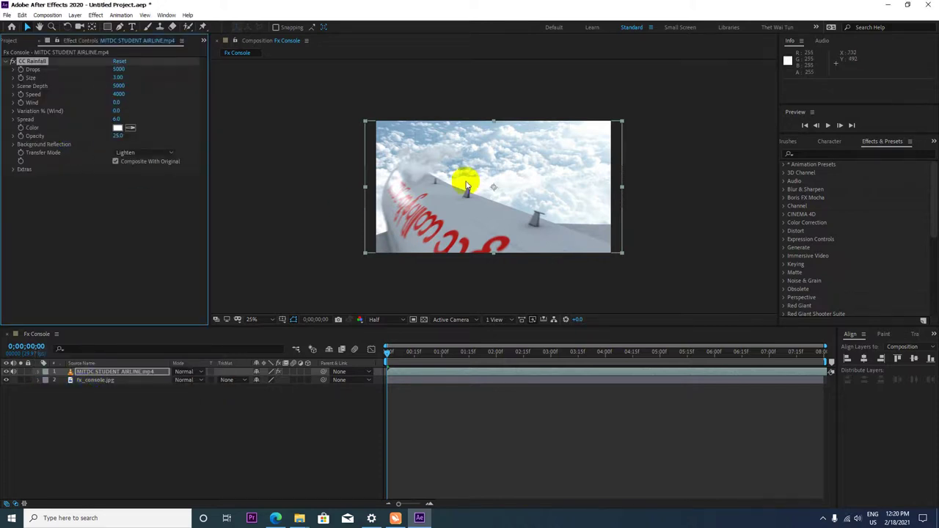
key(period)
key(period)
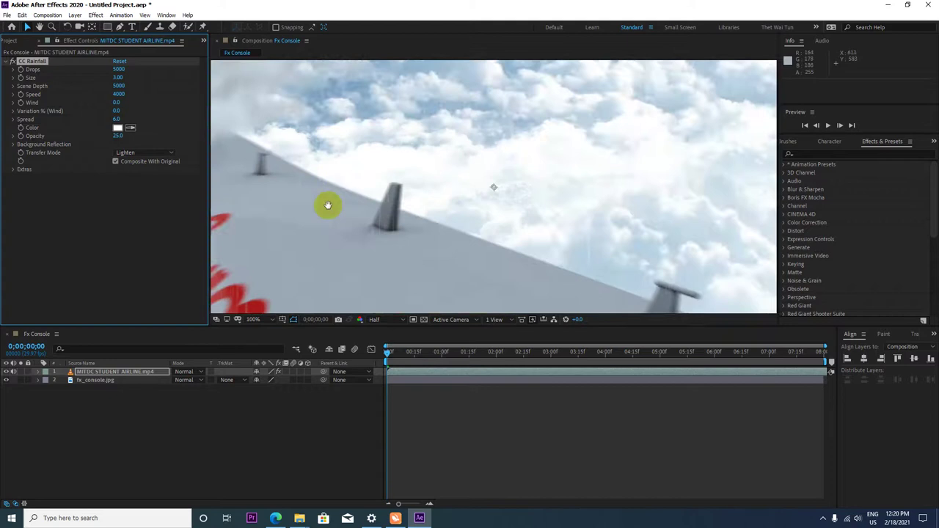
drag(327, 206, 572, 146)
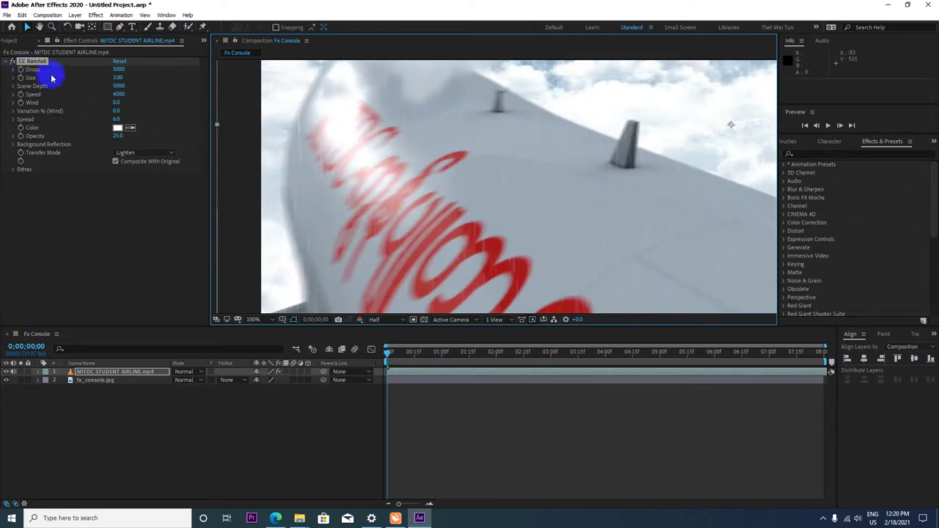
click(118, 69)
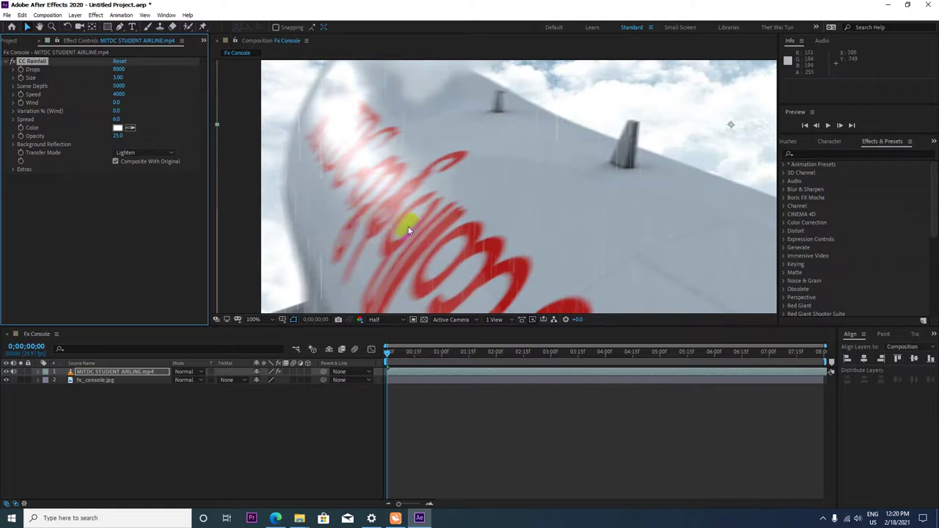
key(comma)
click(118, 77)
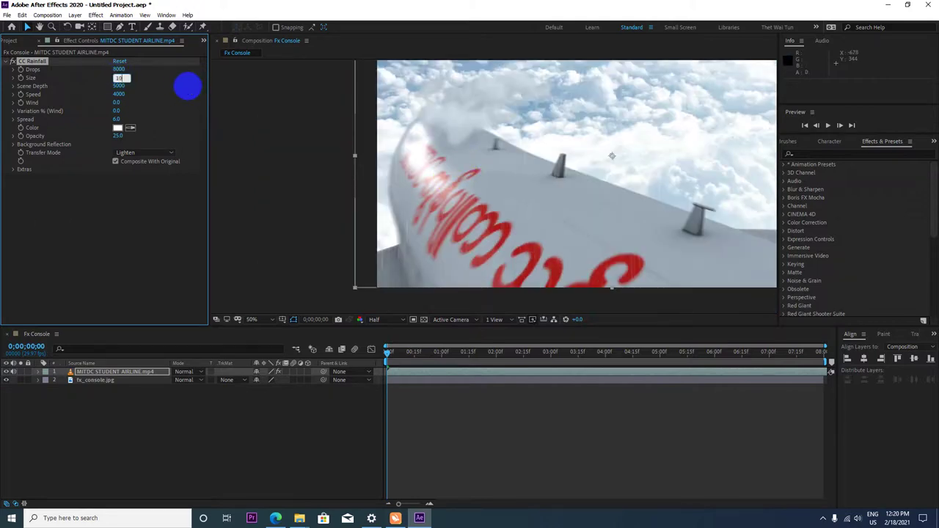
click(187, 87)
Set Scene Depth 7500, Speed 6000, Wind 100, Variation 20% and Spread 10
scroll(503, 198, up, 2)
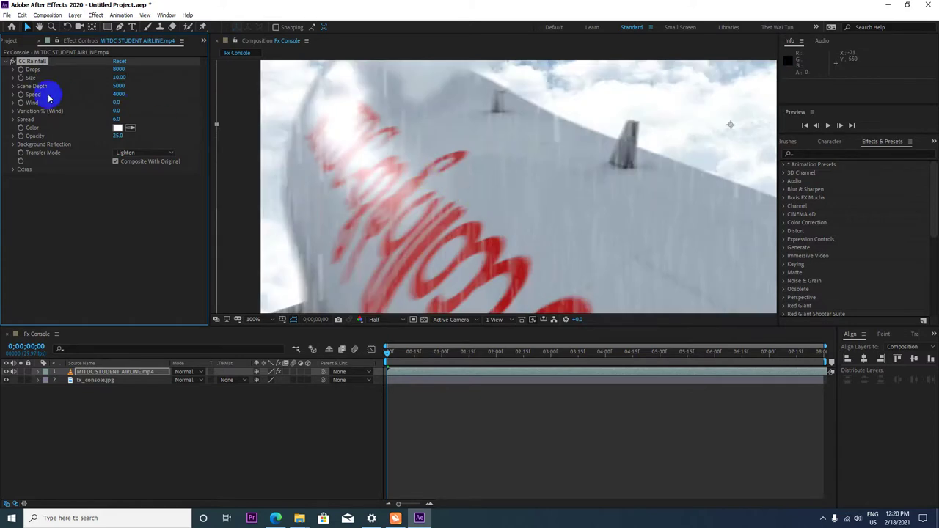
click(119, 85)
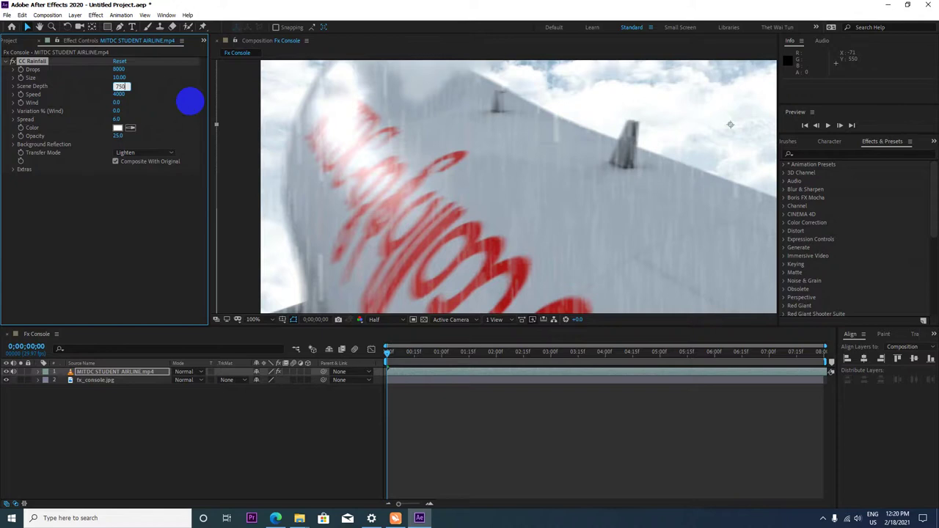
click(190, 105)
scroll(565, 136, down, 4)
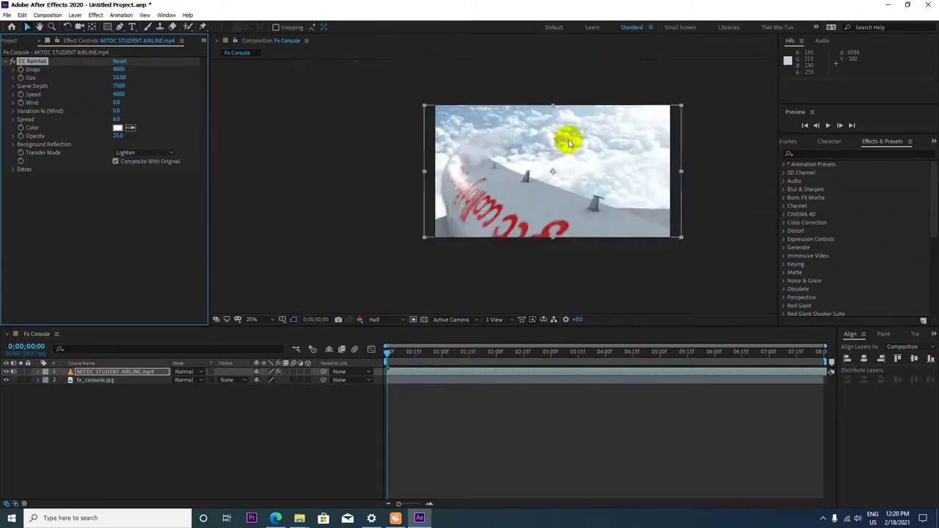
scroll(593, 148, up, 2)
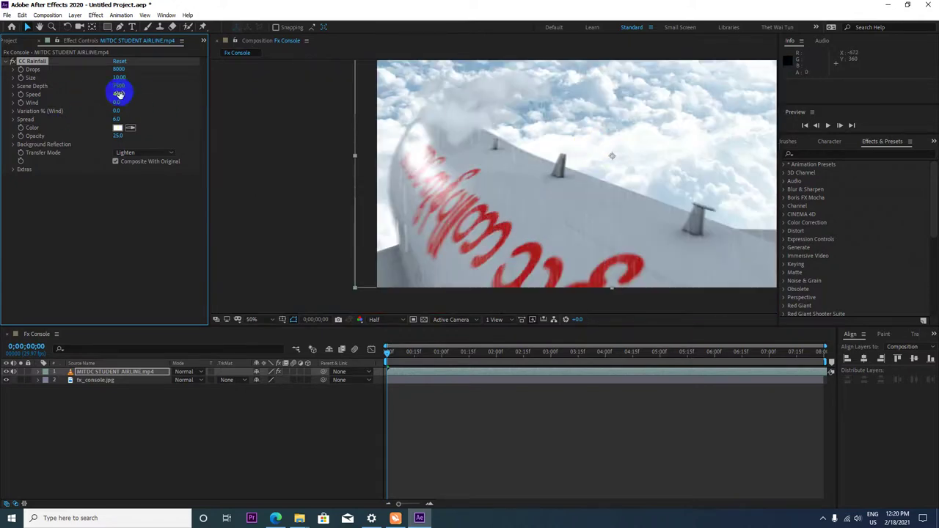
click(119, 94)
text(6000)
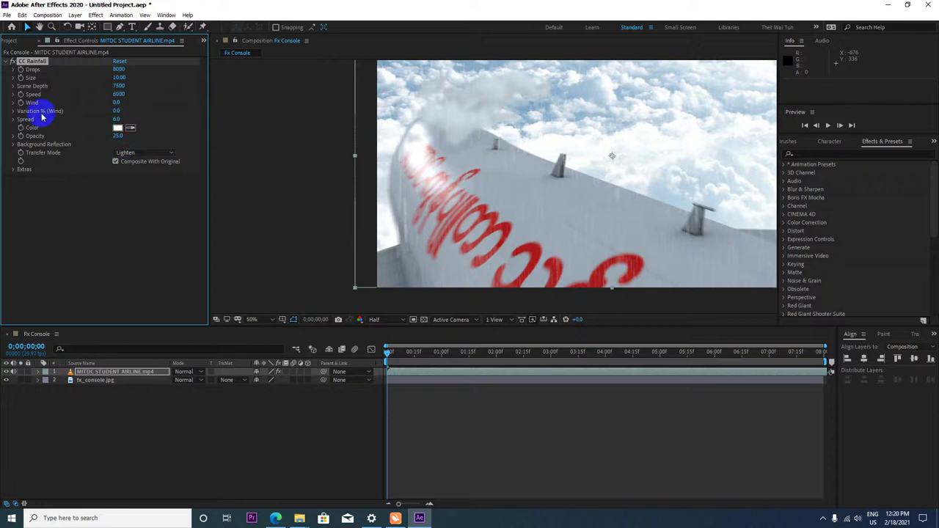
click(116, 103)
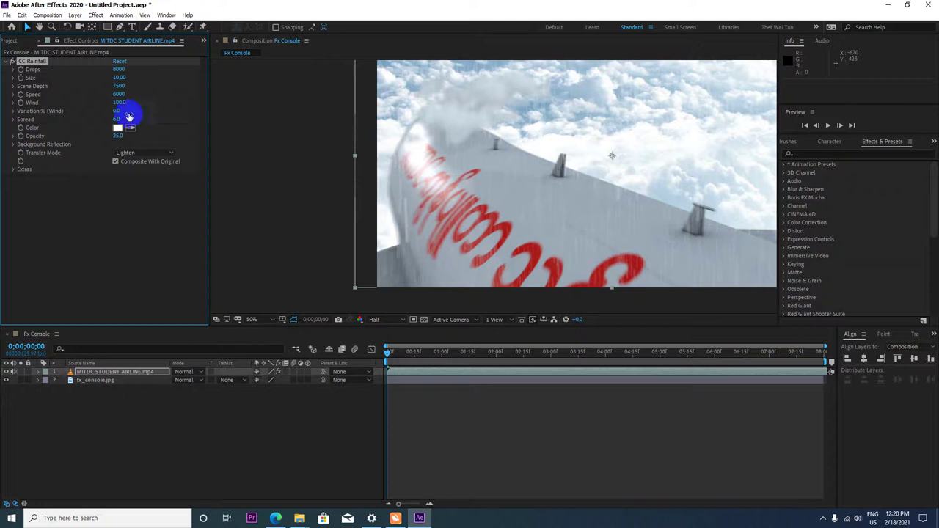
click(111, 119)
click(121, 111)
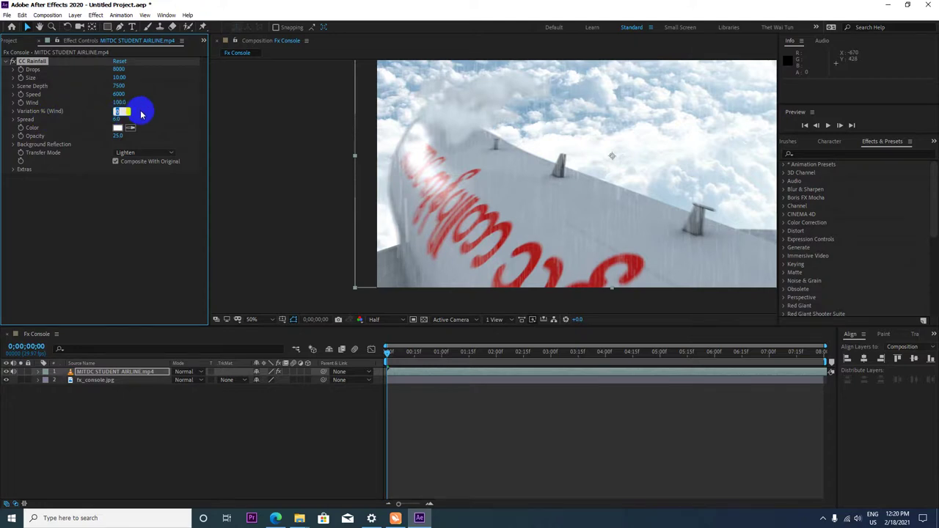
key(Return)
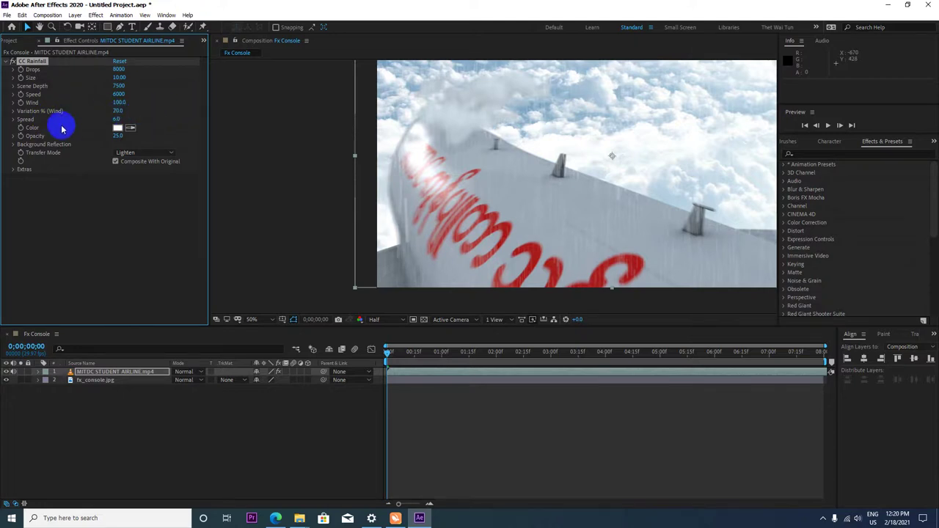
click(117, 123)
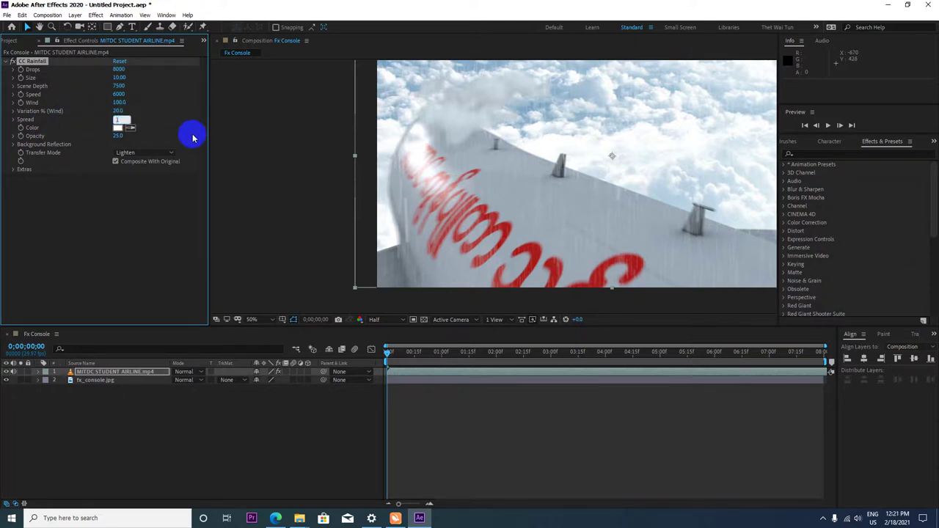
Give the rain a grey-blue colour (6C889B), then collapse and select CC Rainfall
click(117, 128)
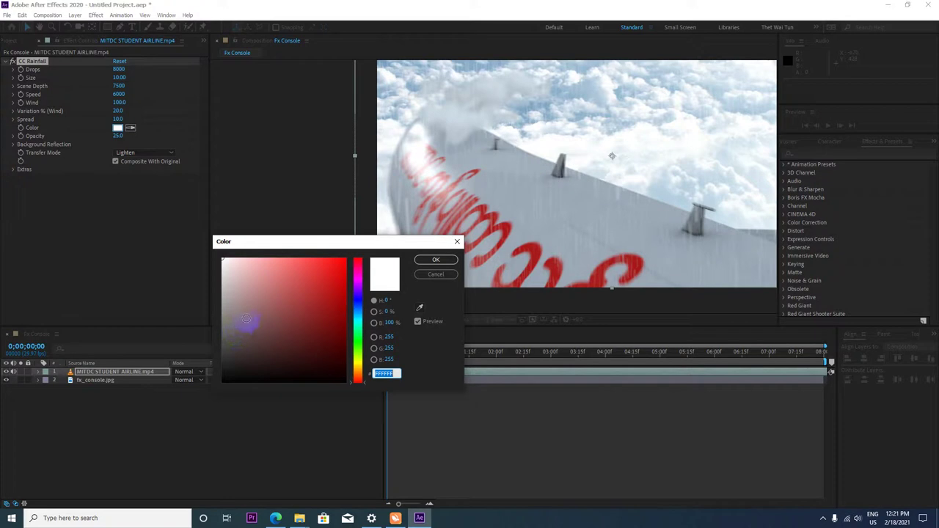
click(357, 314)
click(259, 307)
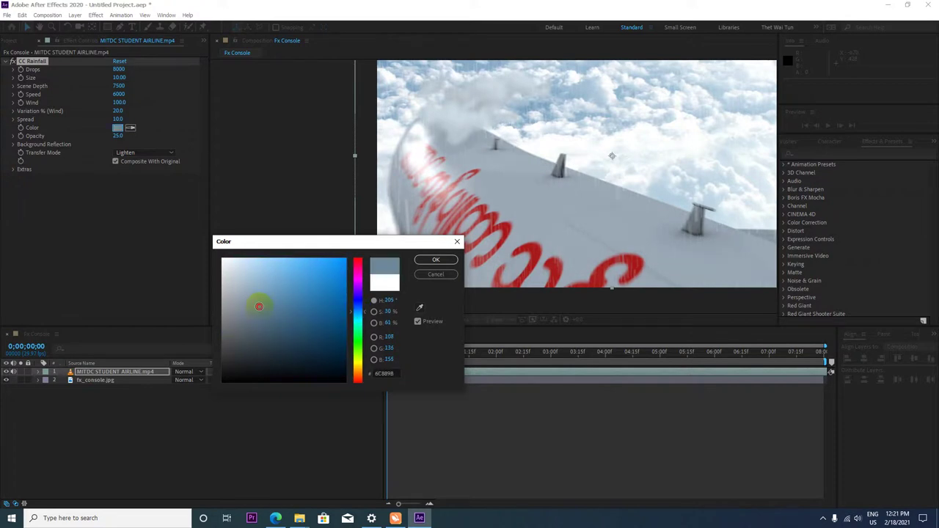
click(435, 259)
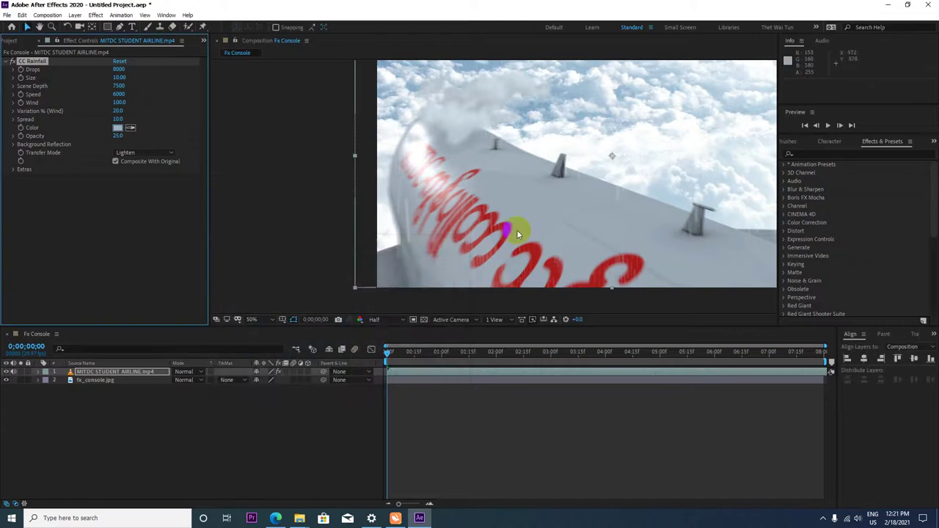
scroll(517, 233, down, 1)
scroll(513, 233, up, 3)
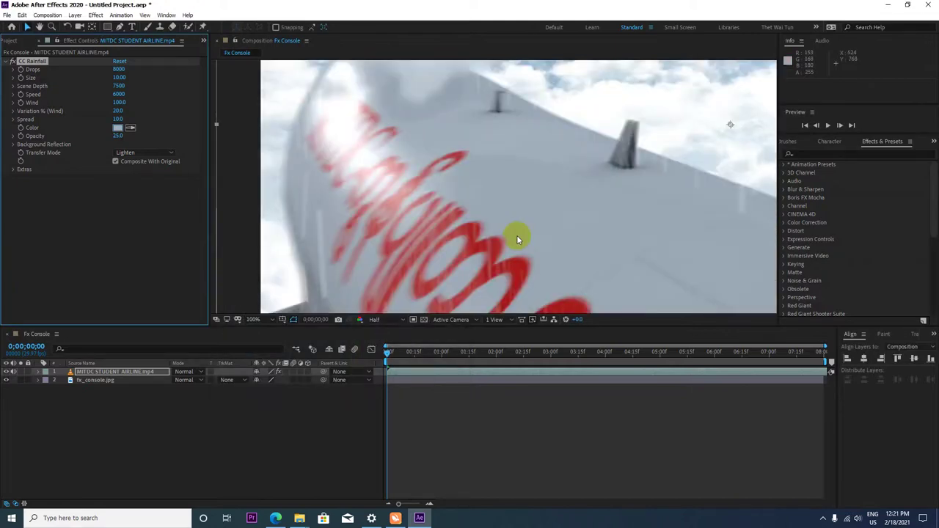
click(13, 61)
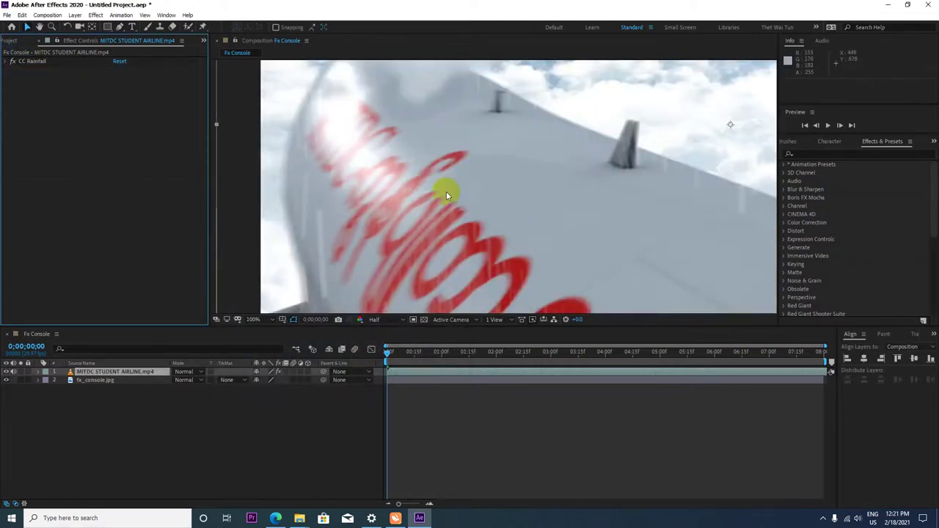
scroll(446, 194, down, 2)
scroll(484, 197, down, 2)
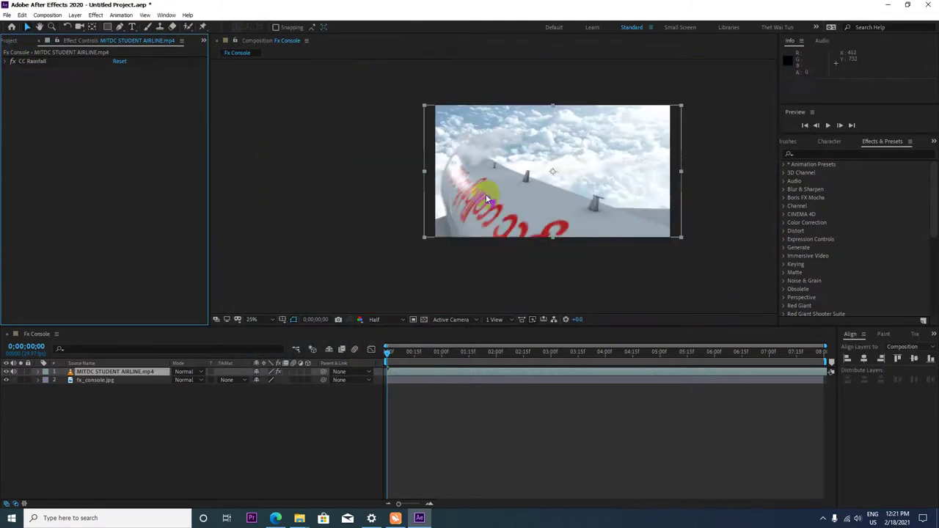
click(29, 61)
scroll(500, 190, up, 2)
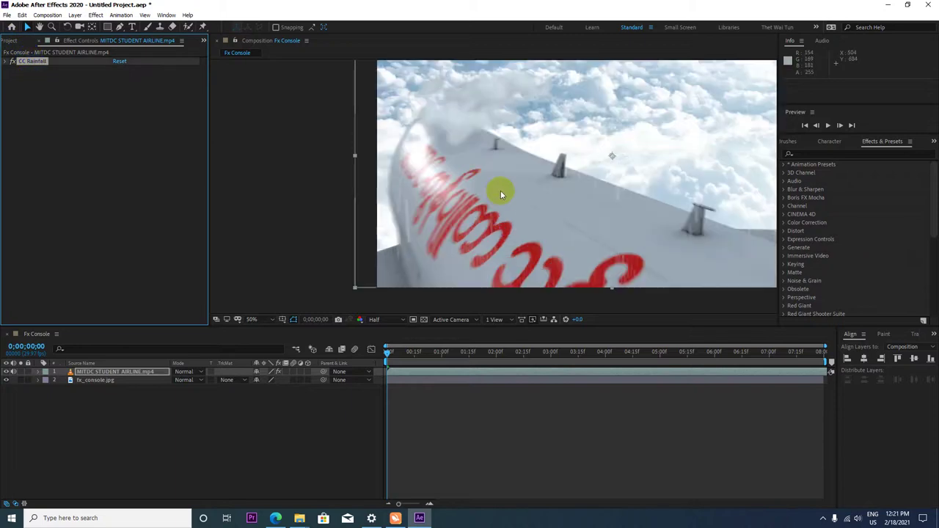
Save the CC Rainfall settings as 'CC Rain MITDC' .ffx in the User Presets folder
right_click(39, 63)
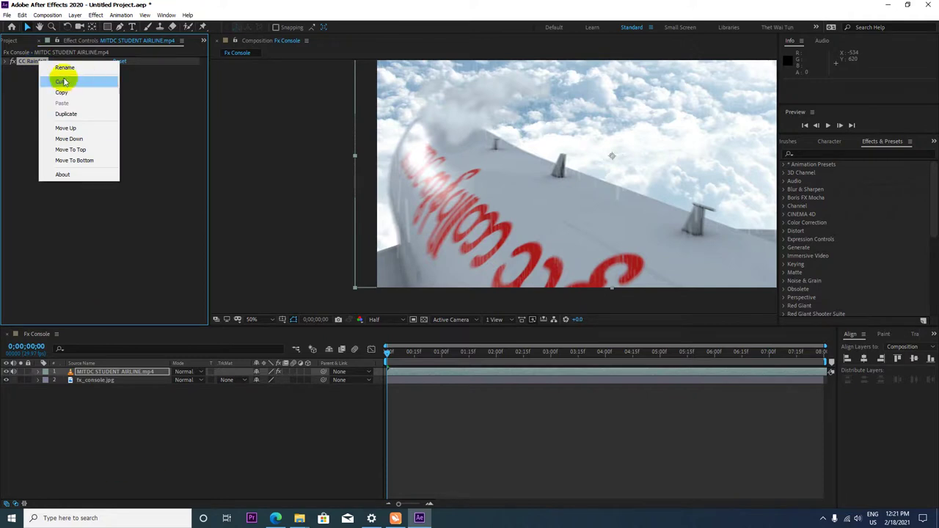
click(923, 321)
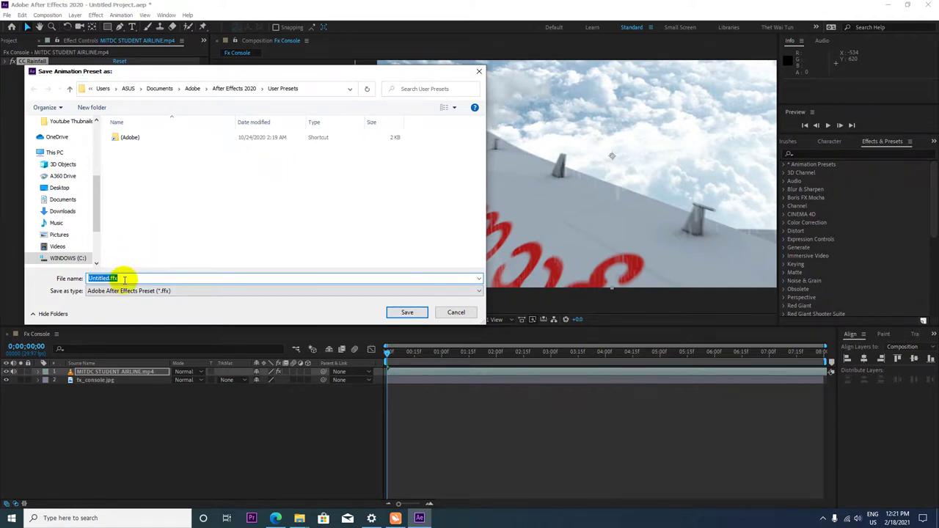
drag(195, 71, 231, 83)
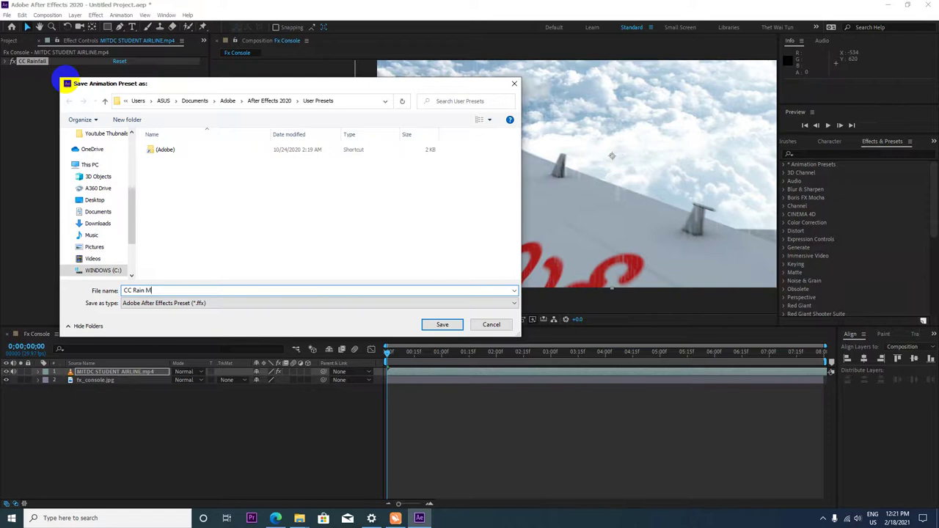
click(52, 79)
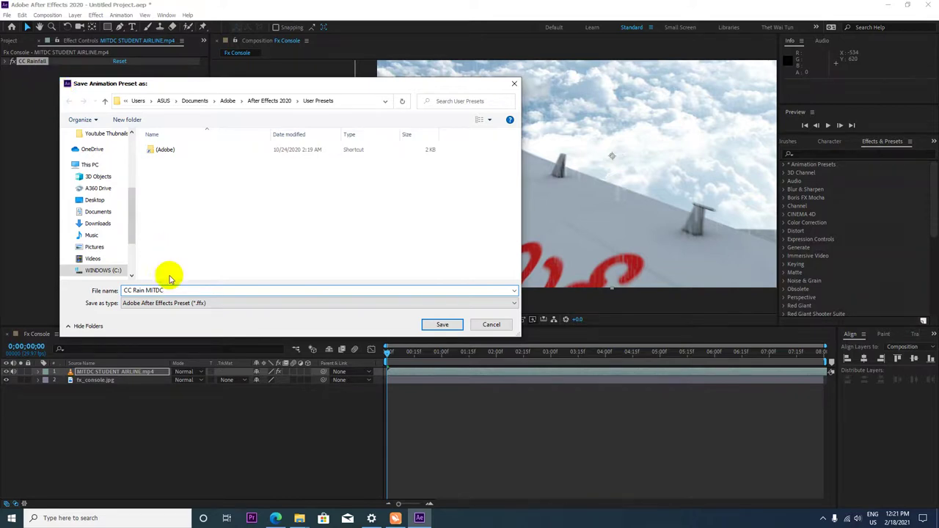
click(442, 325)
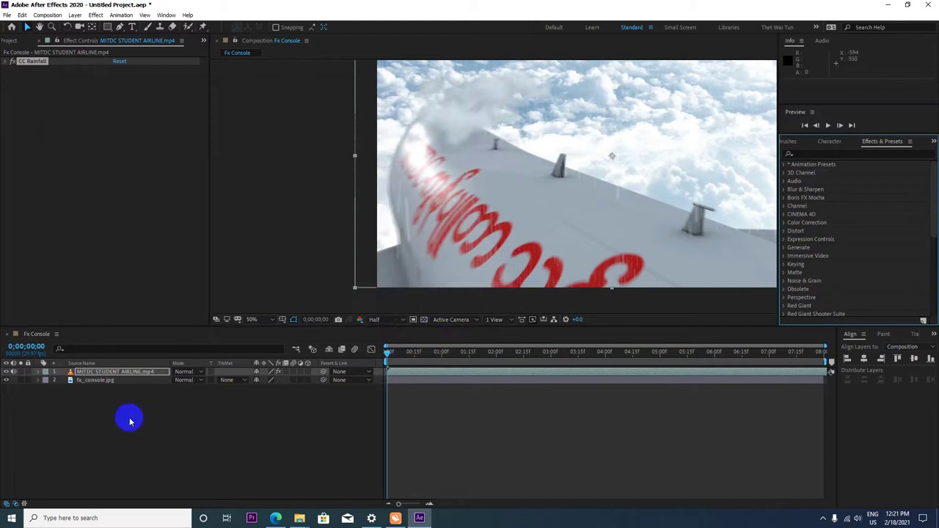
Search 'cc rai' in Effects & Presets and select the CC Rain MITDC user preset
key(ctrl+space)
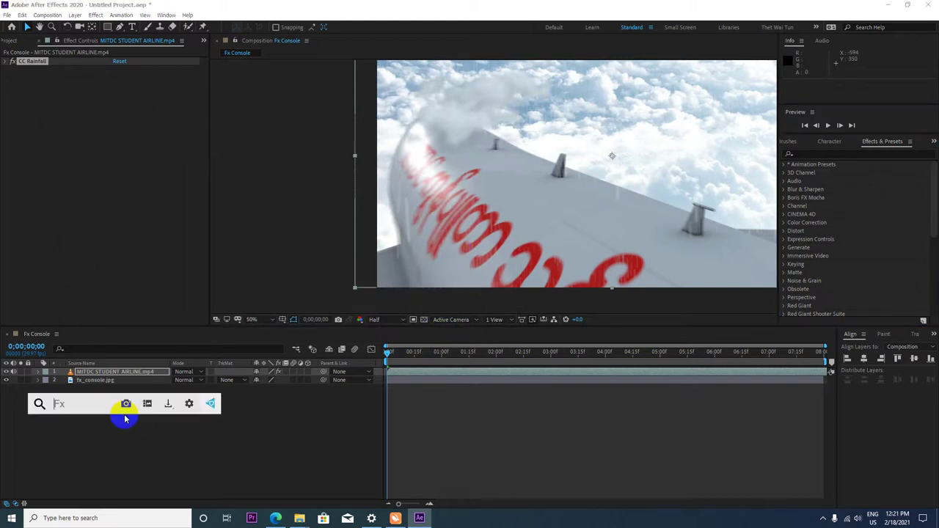
text(c)
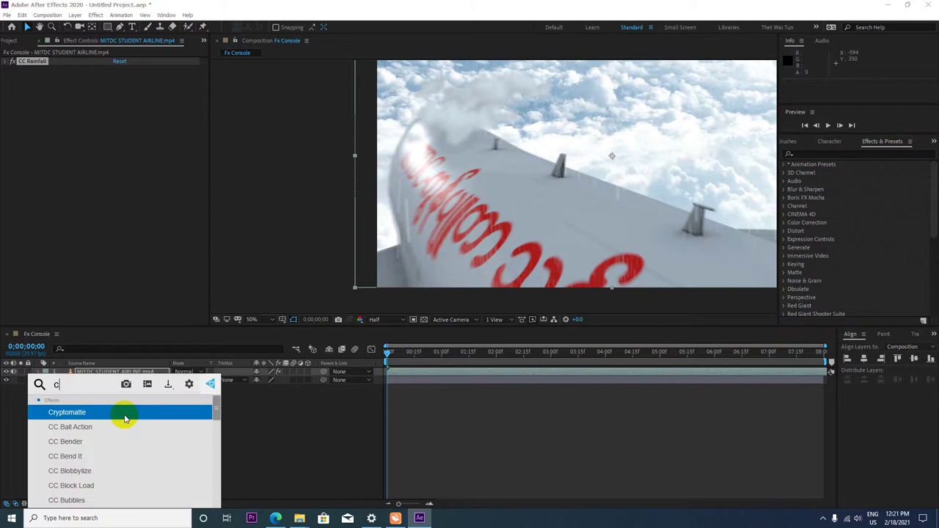
text(c ra)
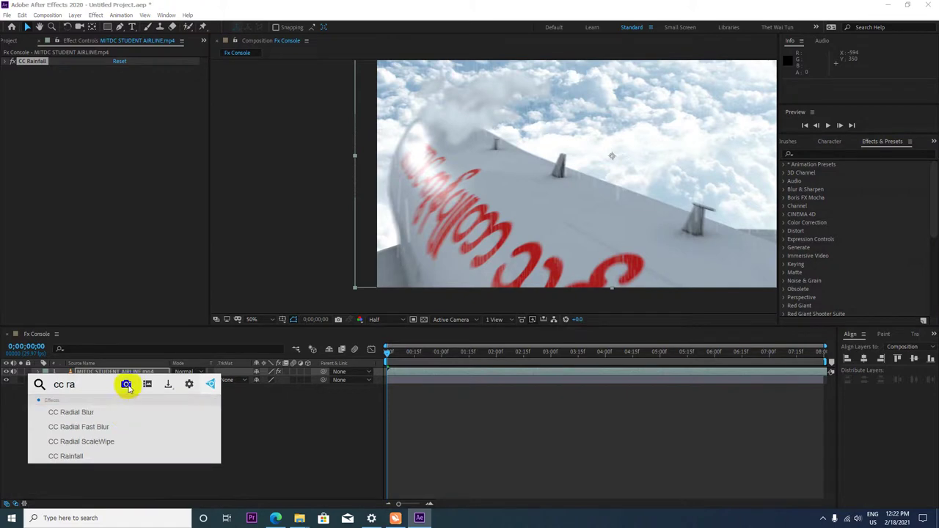
text(in)
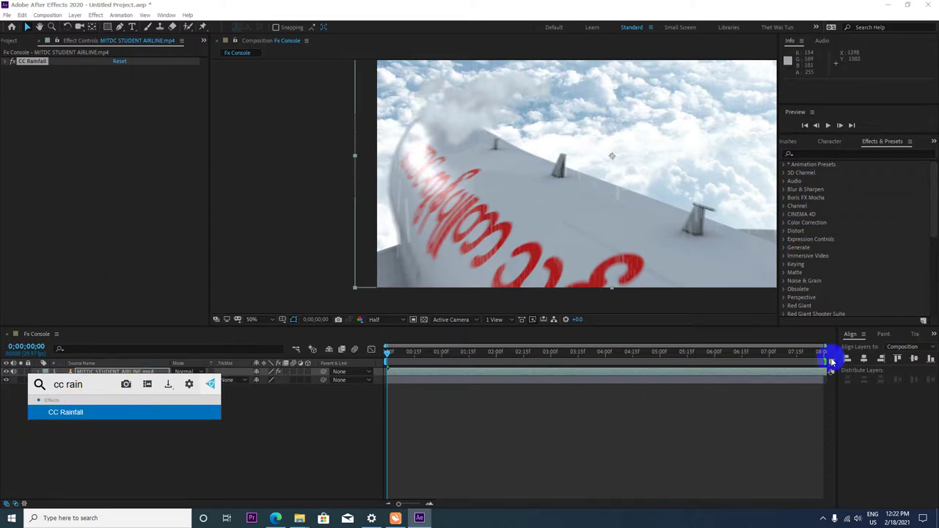
click(810, 154)
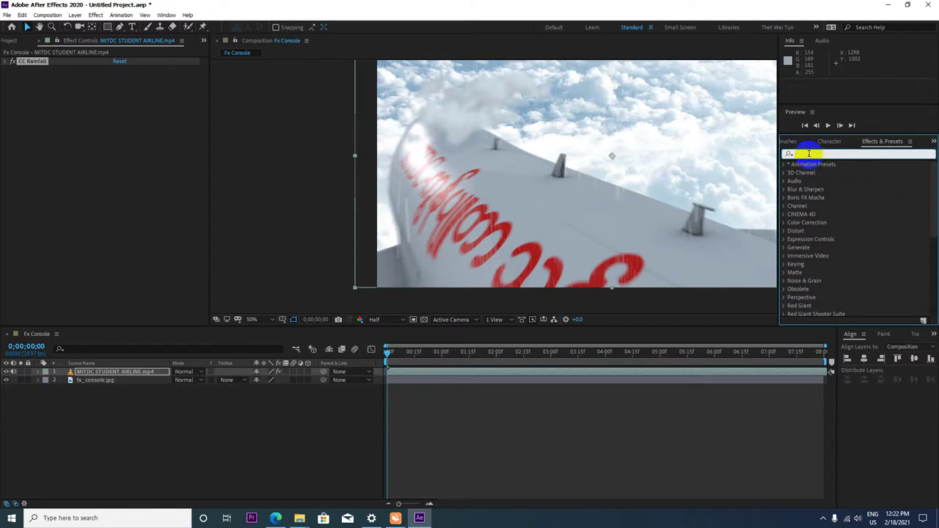
text(cc)
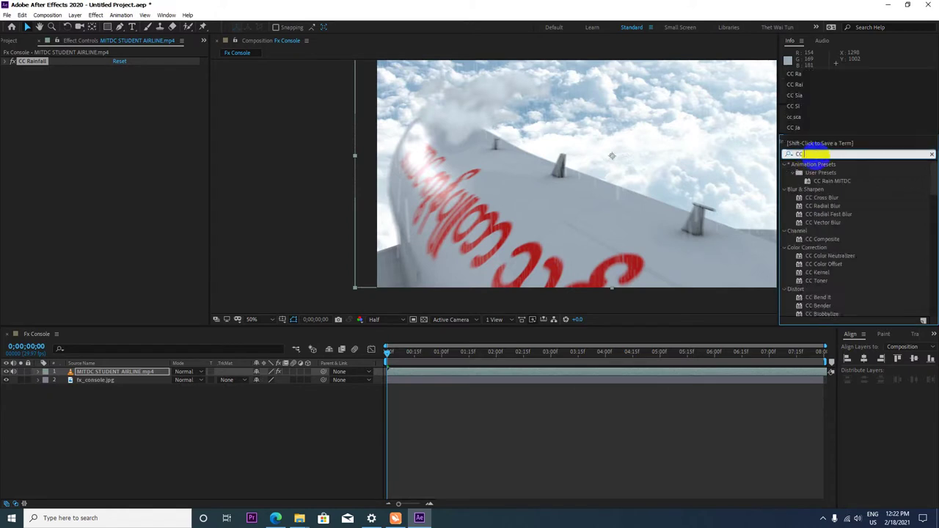
text( rai)
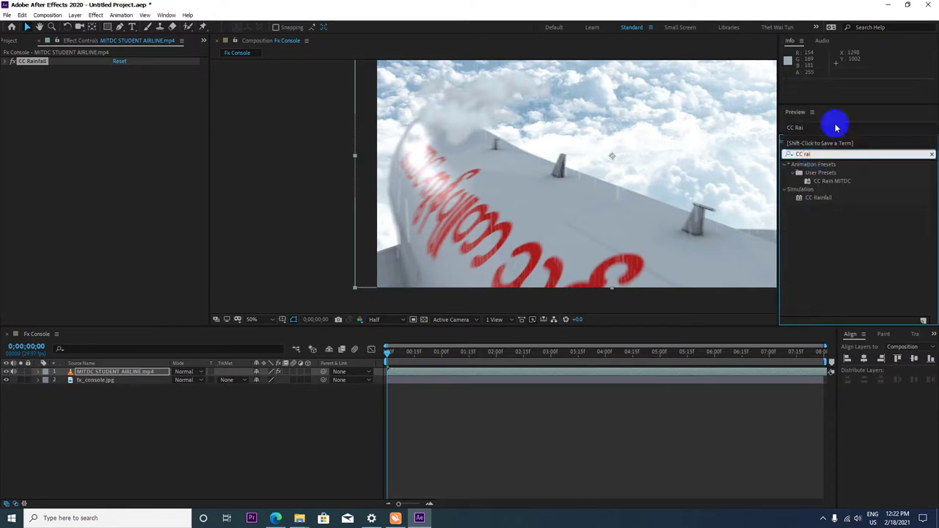
click(834, 182)
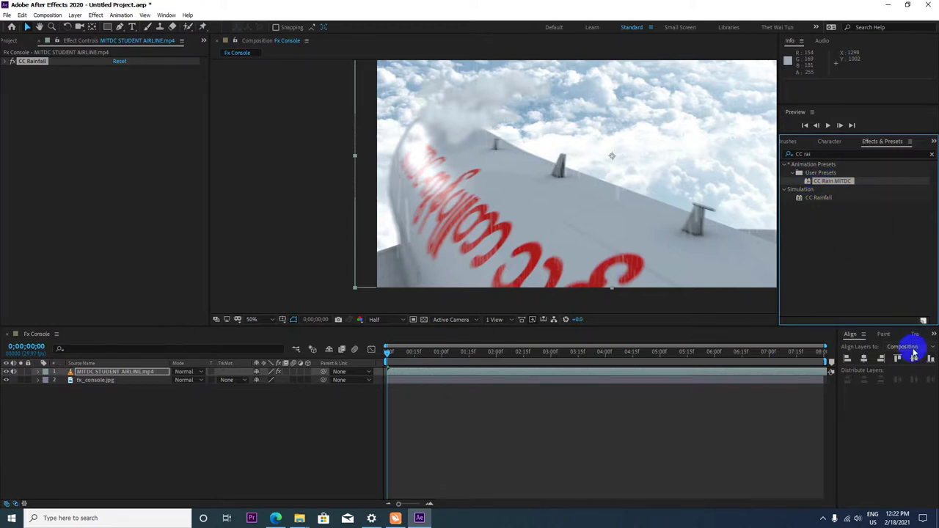
Deselect CC Rainfall in Effect Controls and open the panel's options menu
click(83, 42)
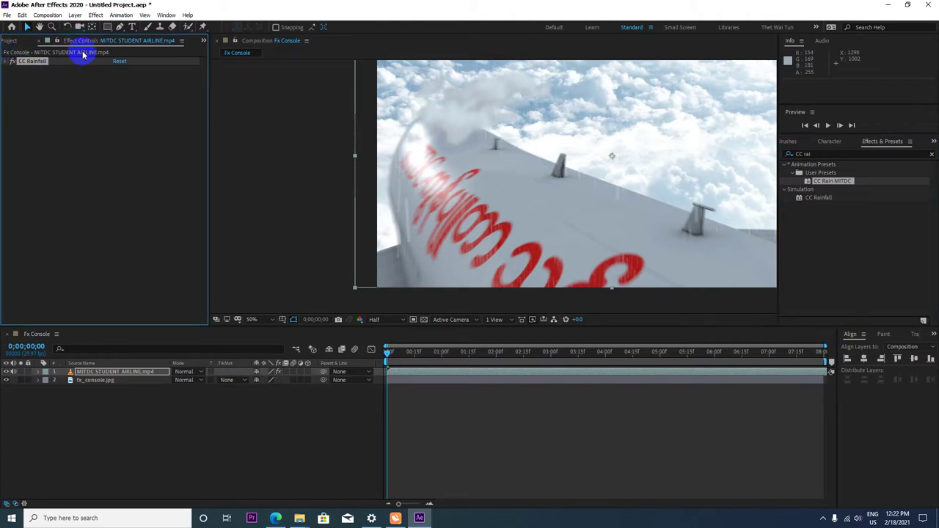
click(75, 92)
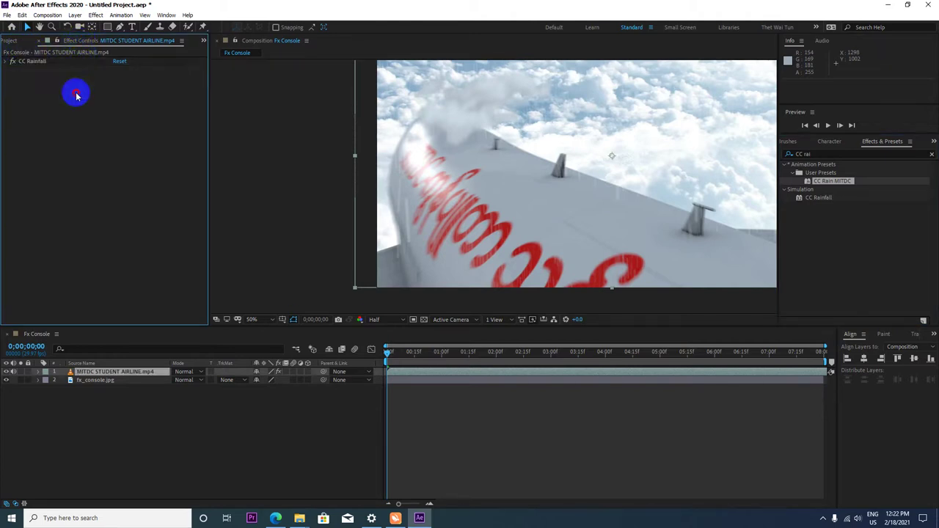
click(87, 41)
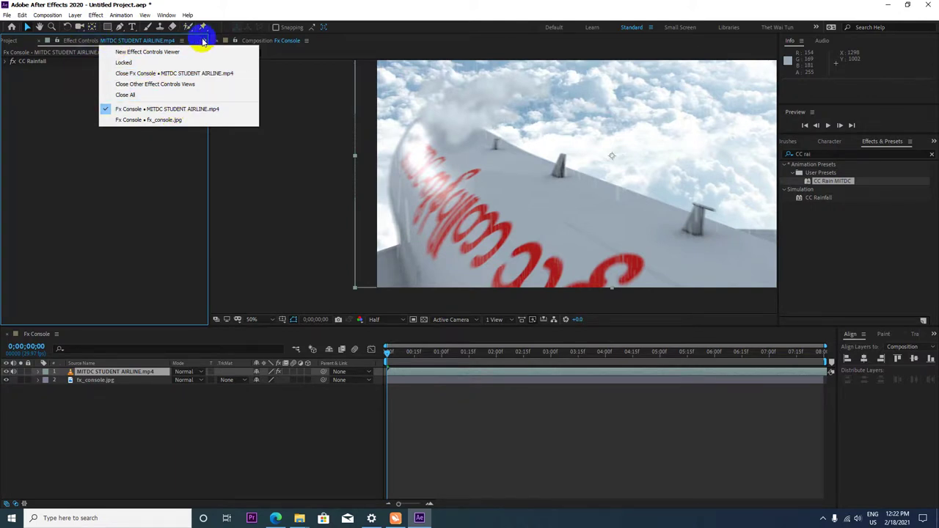
Reselect the CC Rain MITDC preset and drag it into Effect Controls
click(204, 41)
click(204, 41)
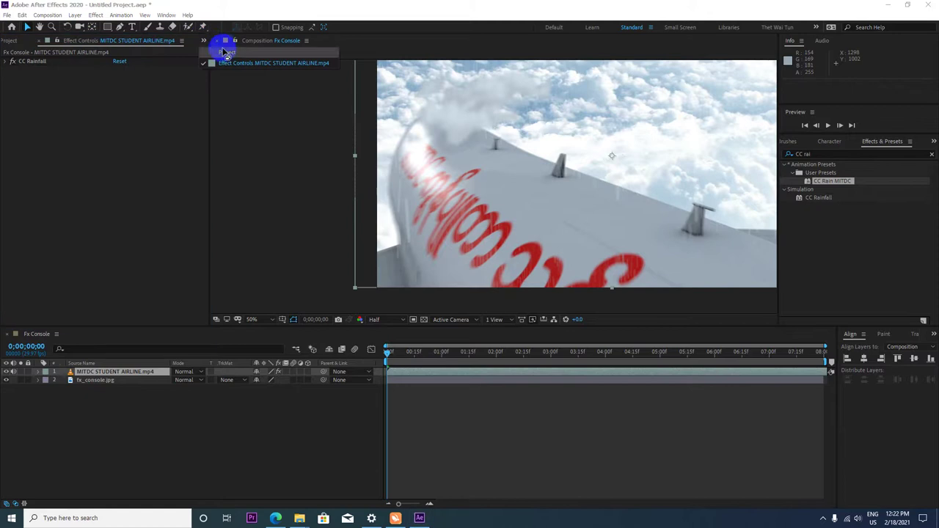
click(117, 43)
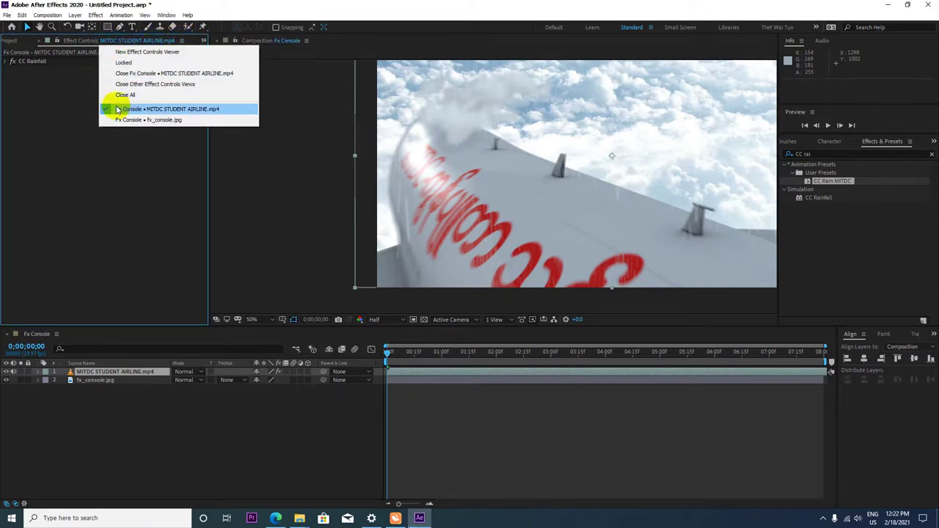
click(829, 216)
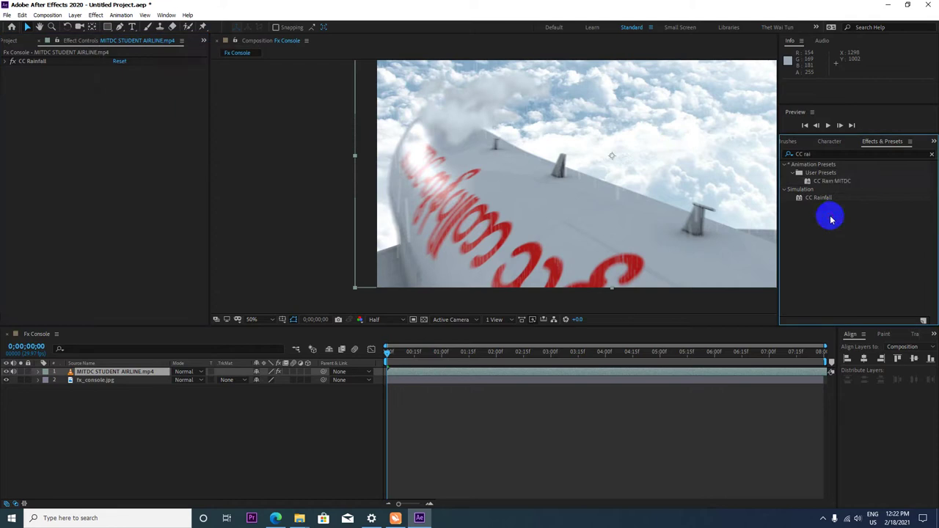
click(832, 182)
drag(829, 184, 840, 190)
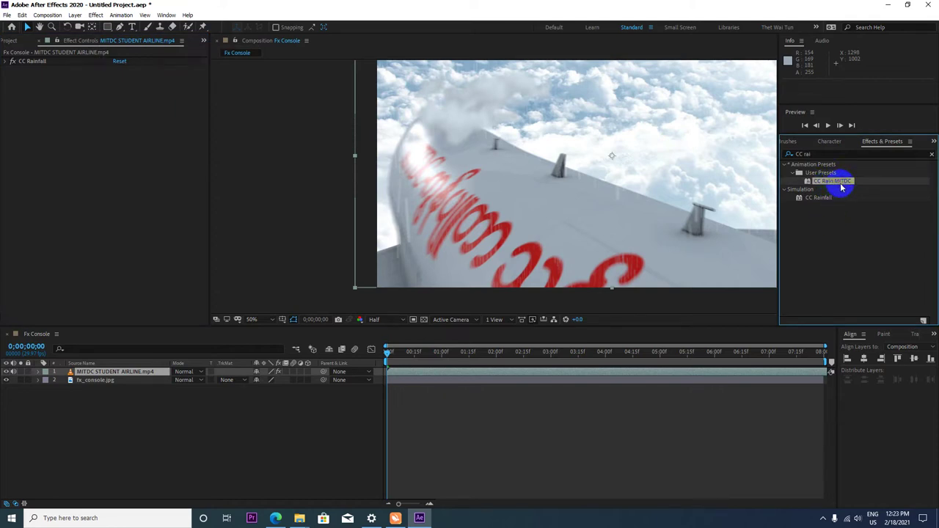
drag(840, 189, 39, 66)
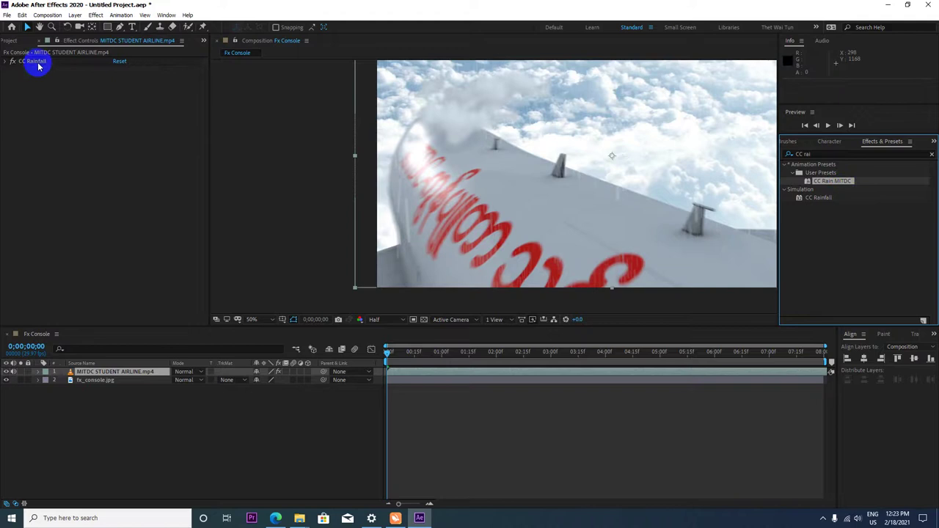
Delete the existing CC Rainfall and apply CC Rain MITDC to layer 1, restoring 8000 drops
click(38, 64)
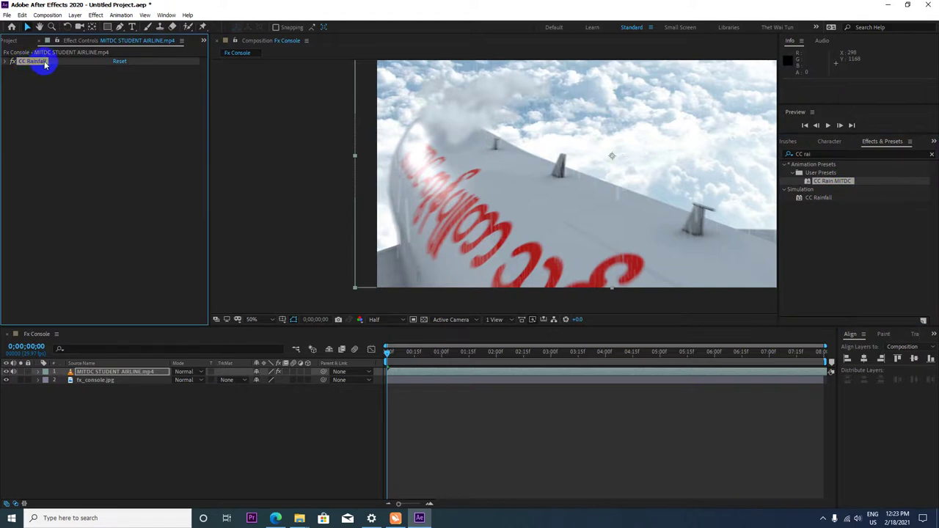
key(Delete)
click(829, 188)
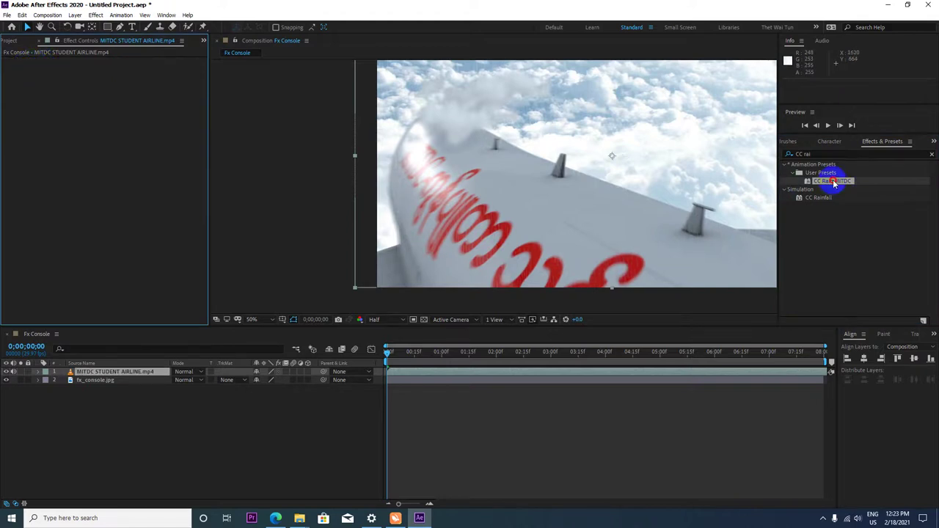
drag(833, 183, 151, 374)
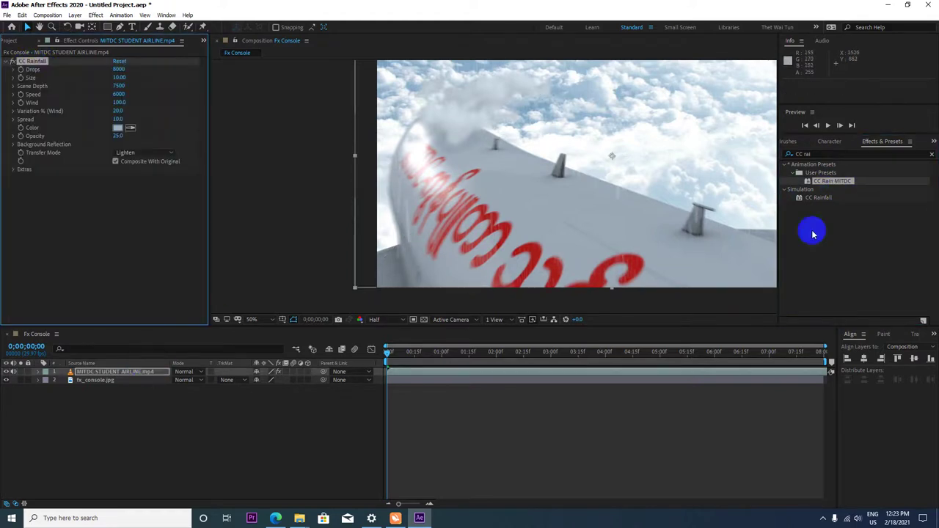
click(23, 68)
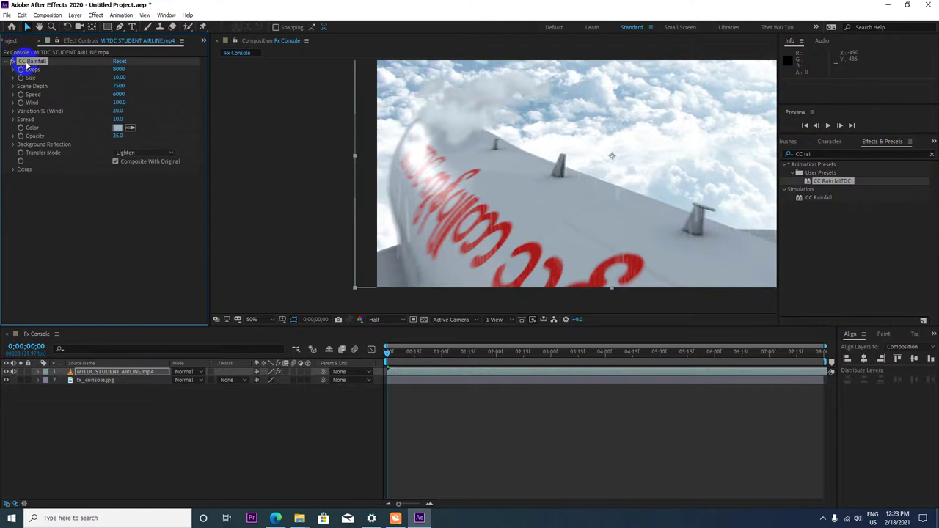
click(57, 251)
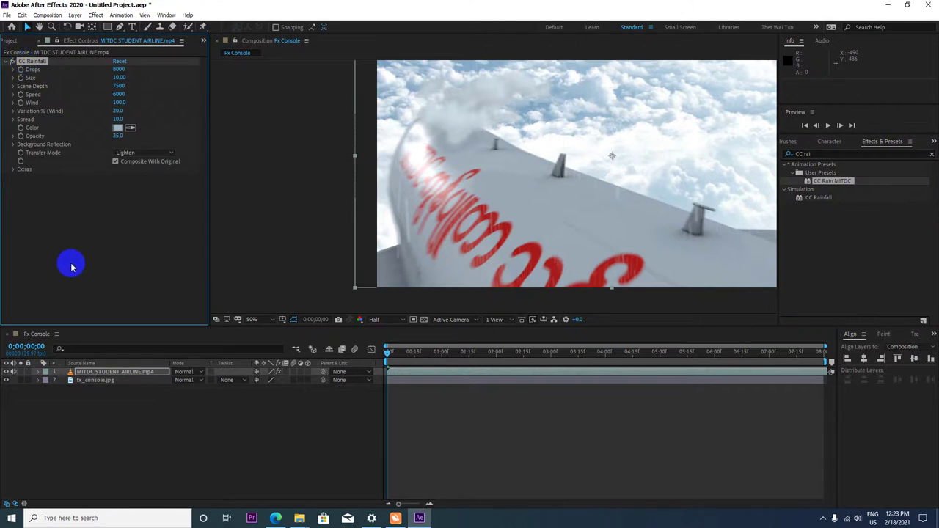
Search FX Console for 'CC Rai', then reopen it to show Clipboard, PNG and JPG screenshot options
key(ctrl+space)
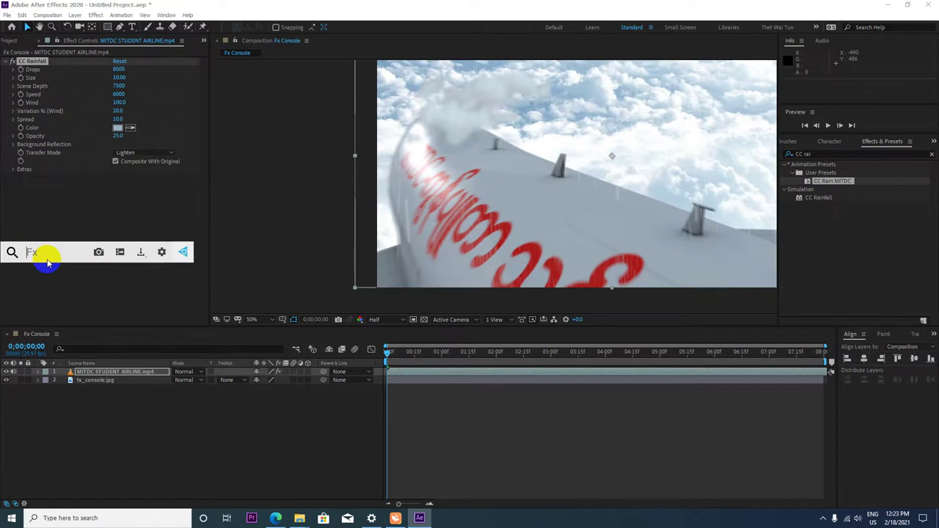
text(CC R)
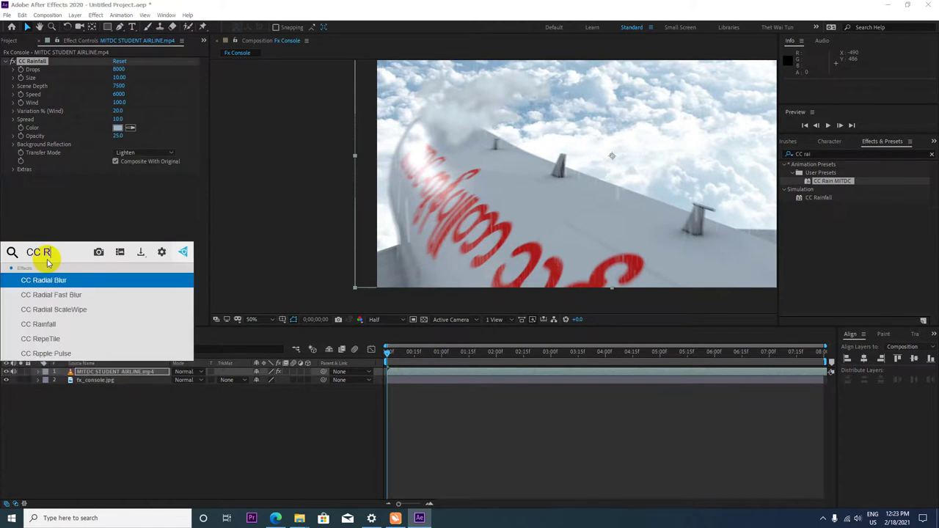
text(ain)
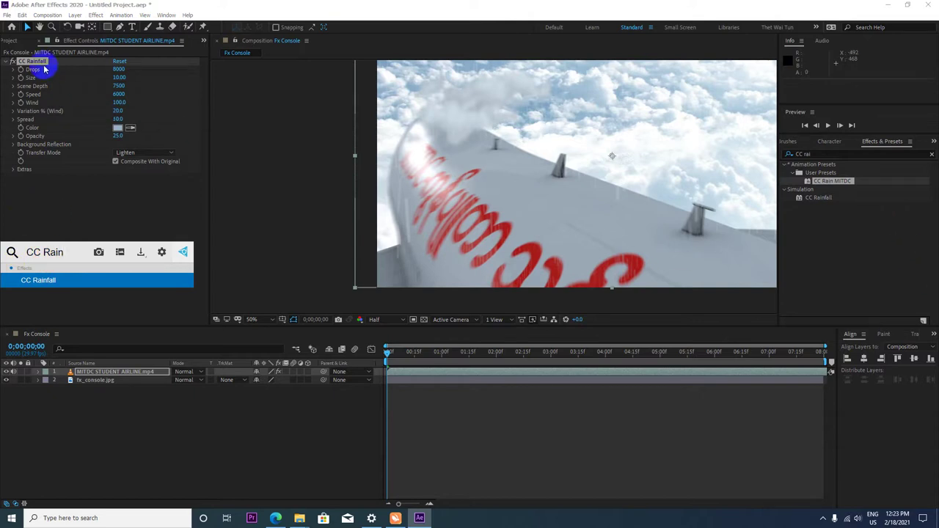
click(38, 203)
click(29, 63)
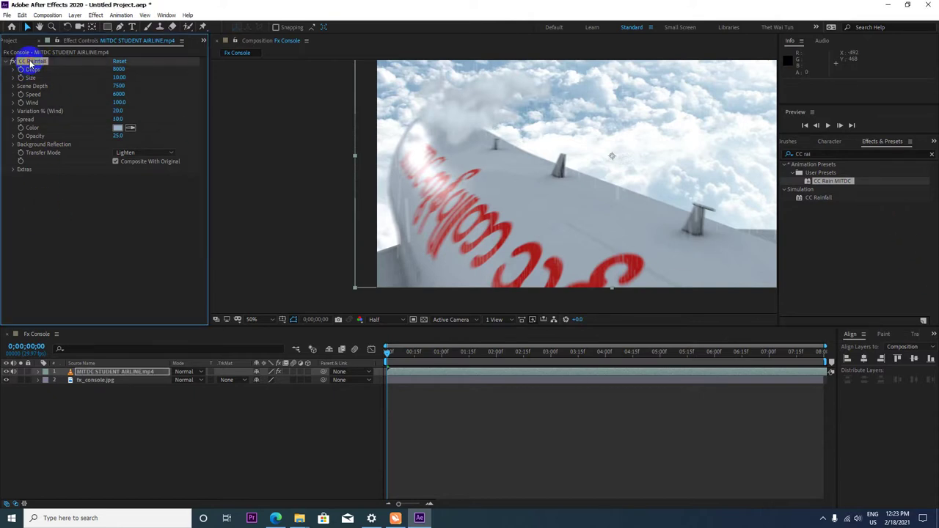
key(ctrl+space)
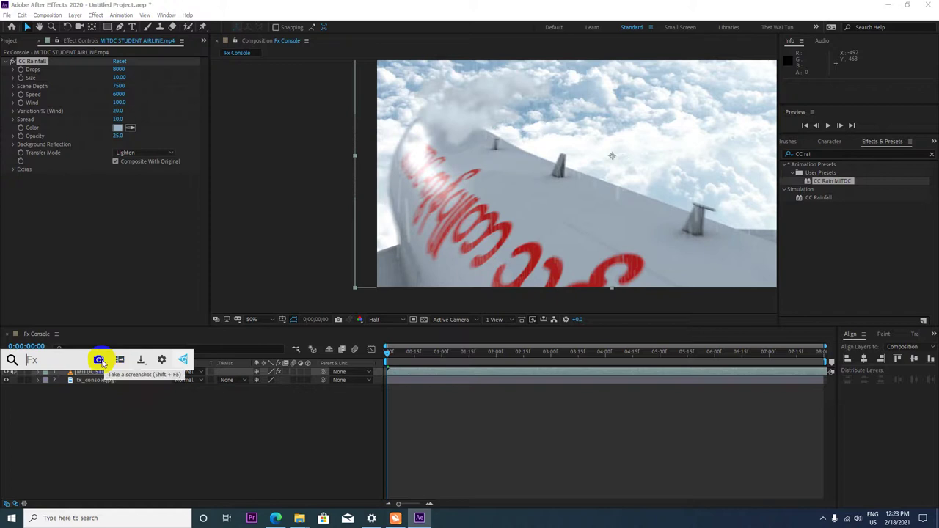
click(162, 359)
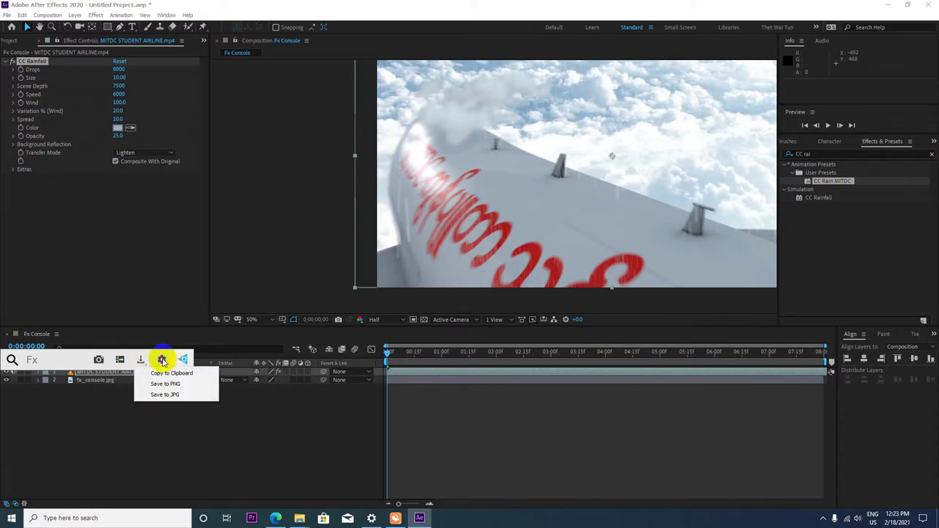
Open FX Console settings and browse for a screenshot Save Location, closing the picker unchanged
click(163, 359)
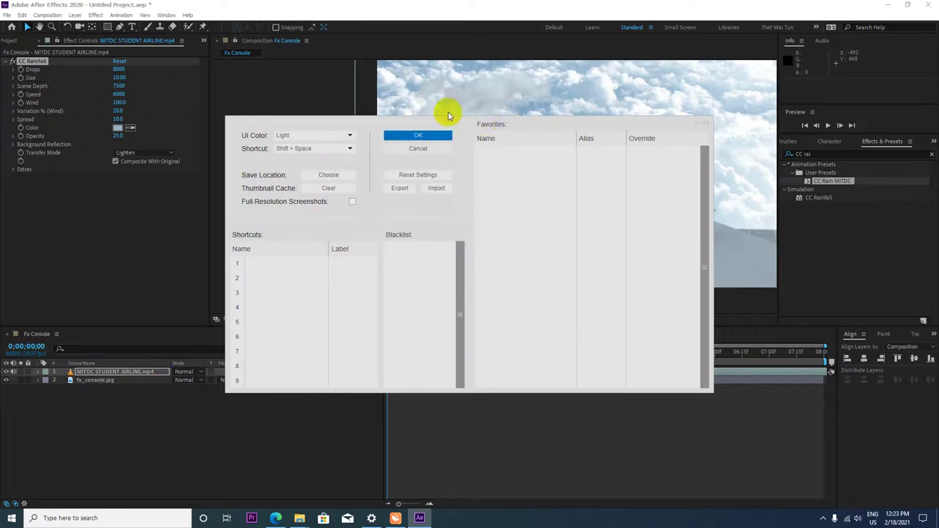
click(335, 262)
click(27, 62)
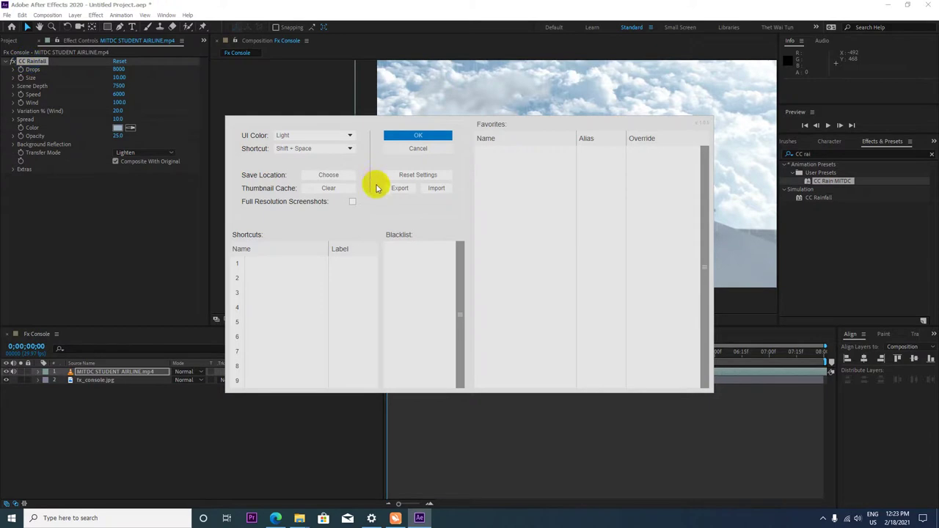
click(272, 264)
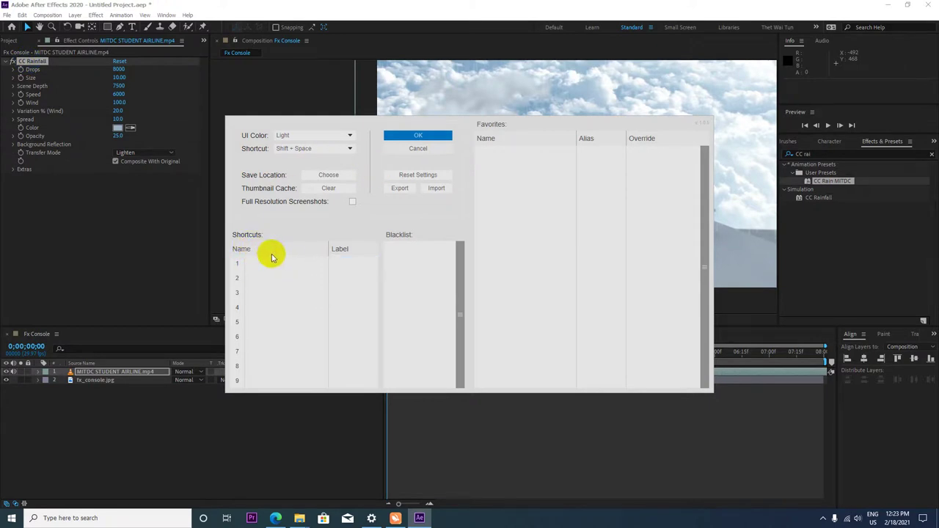
click(36, 65)
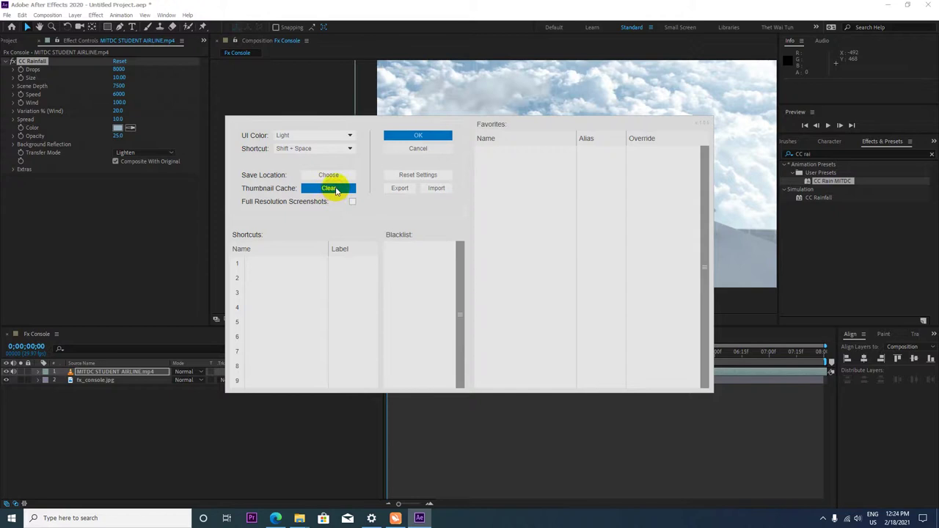
click(330, 175)
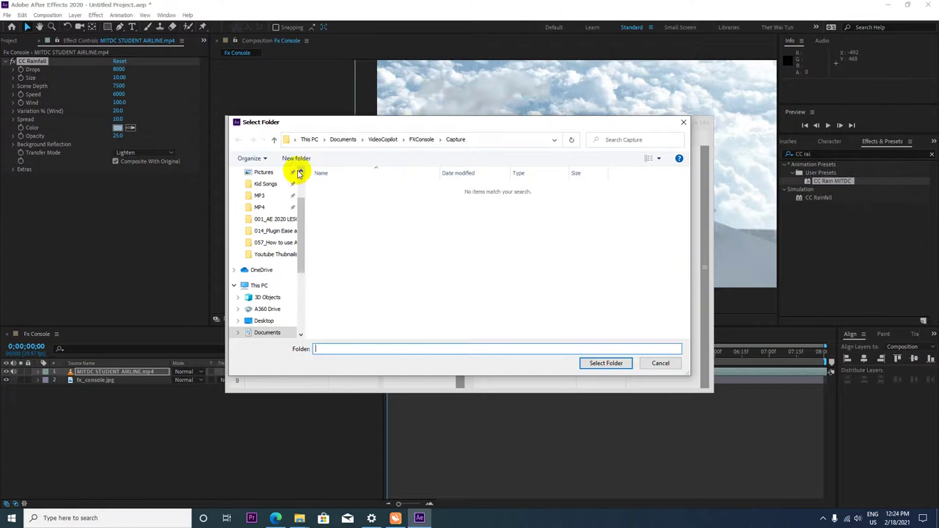
click(682, 121)
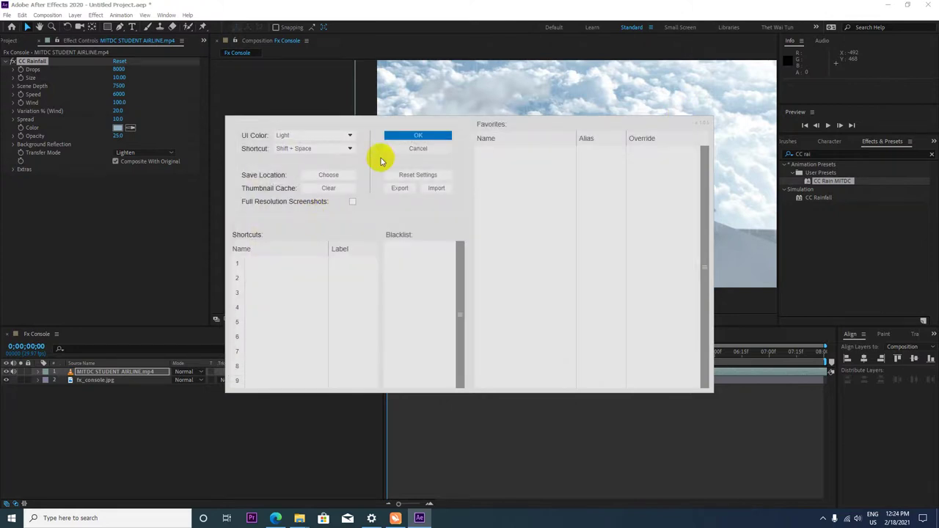
Browse the User Presets folder for an FX Console settings file to import, then cancel
click(437, 189)
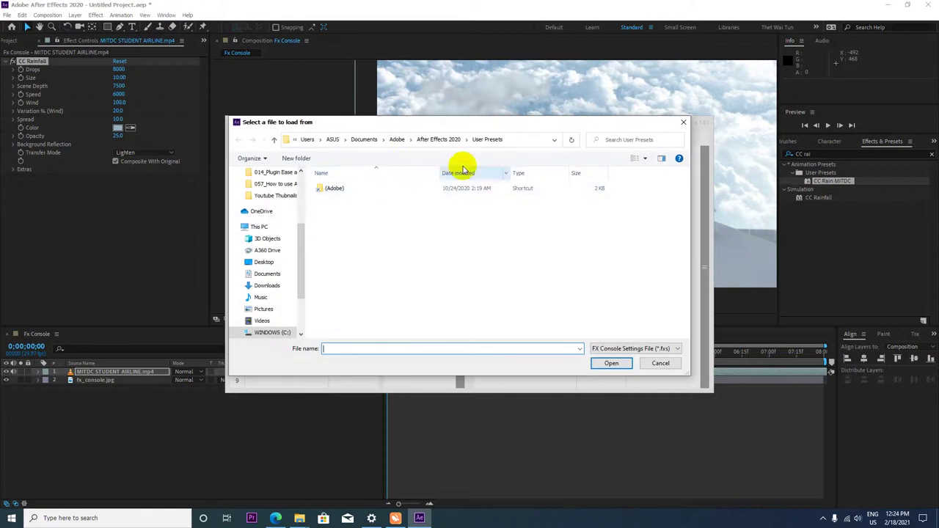
click(599, 349)
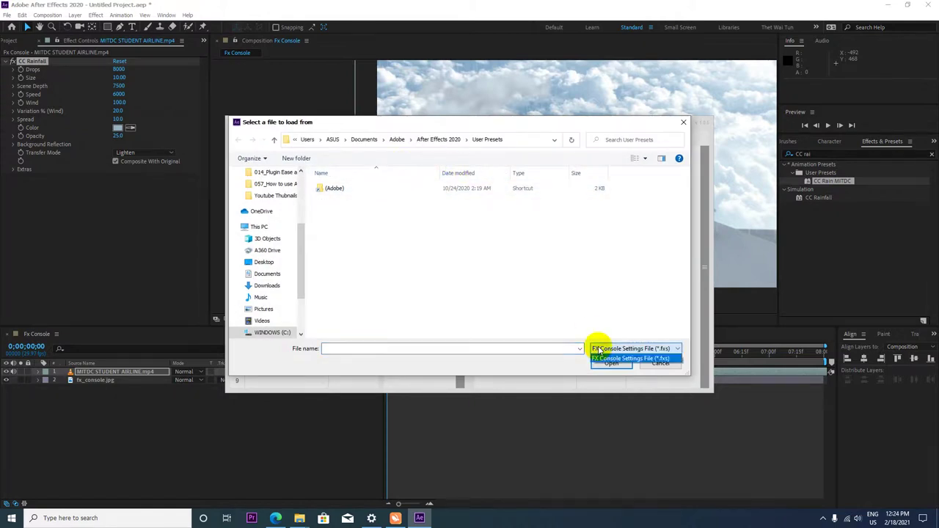
click(601, 356)
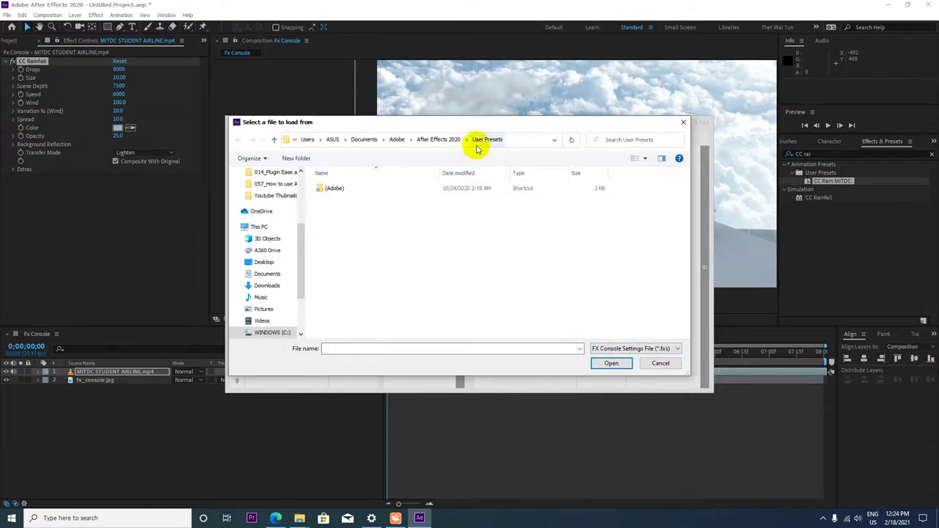
click(274, 139)
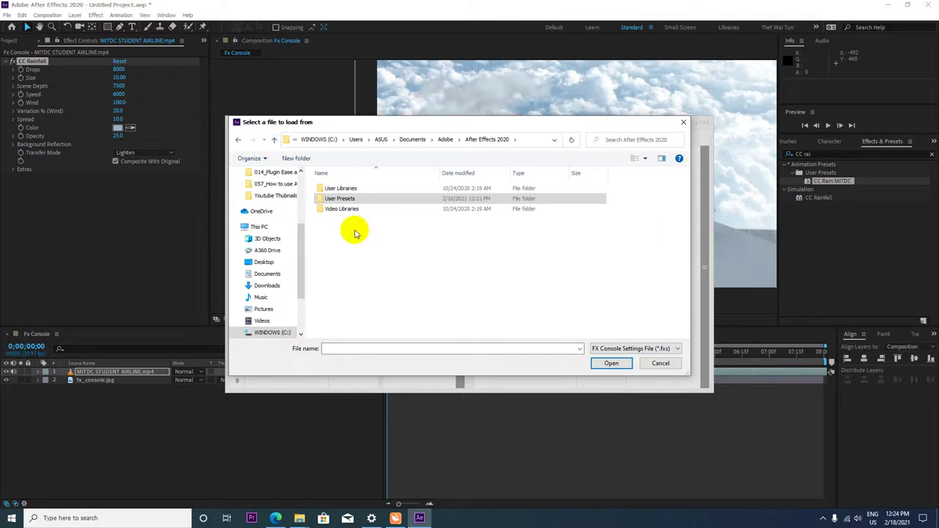
click(350, 200)
double_click(350, 199)
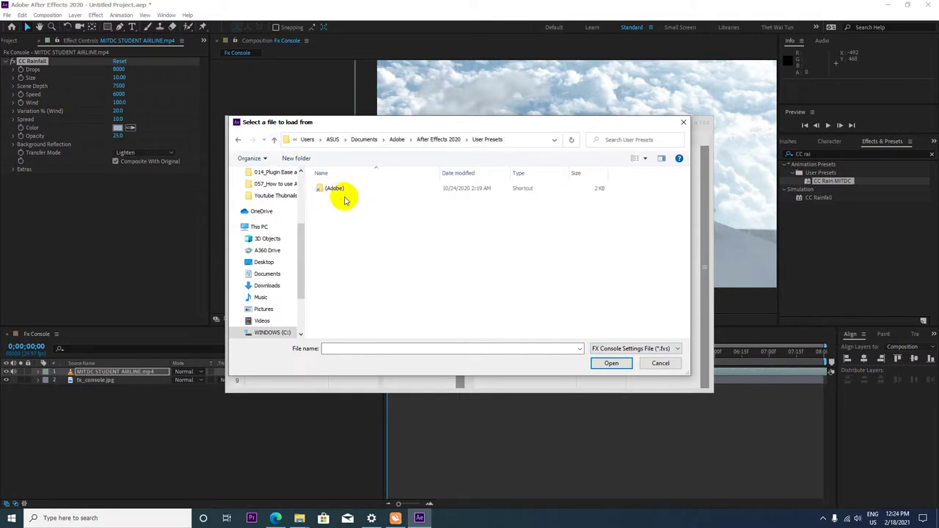
click(660, 363)
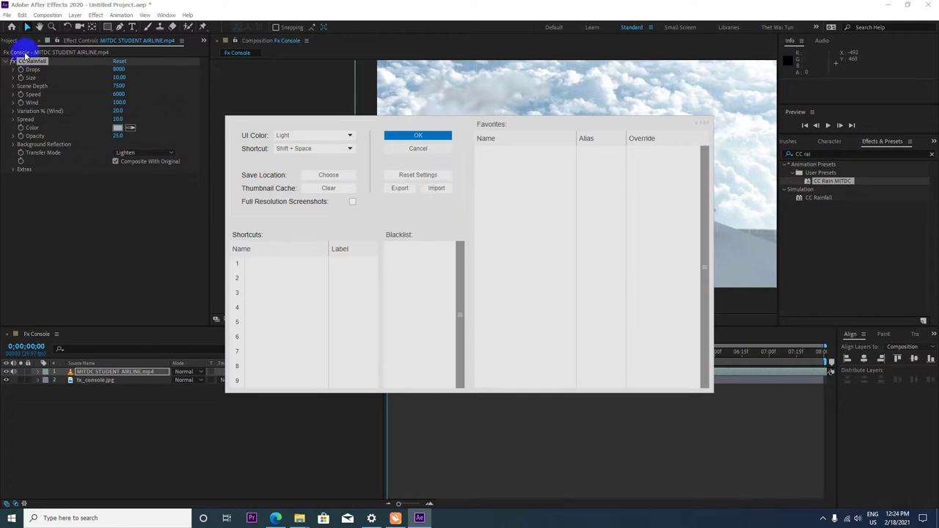
Export the preferences as fxconsole_settings.fxs and close the settings, keeping the Light interface colour
click(400, 189)
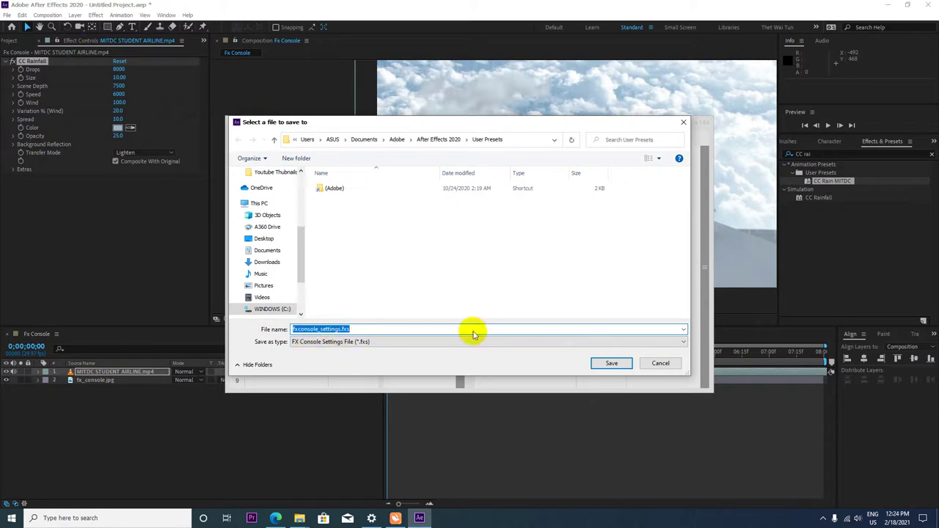
click(613, 364)
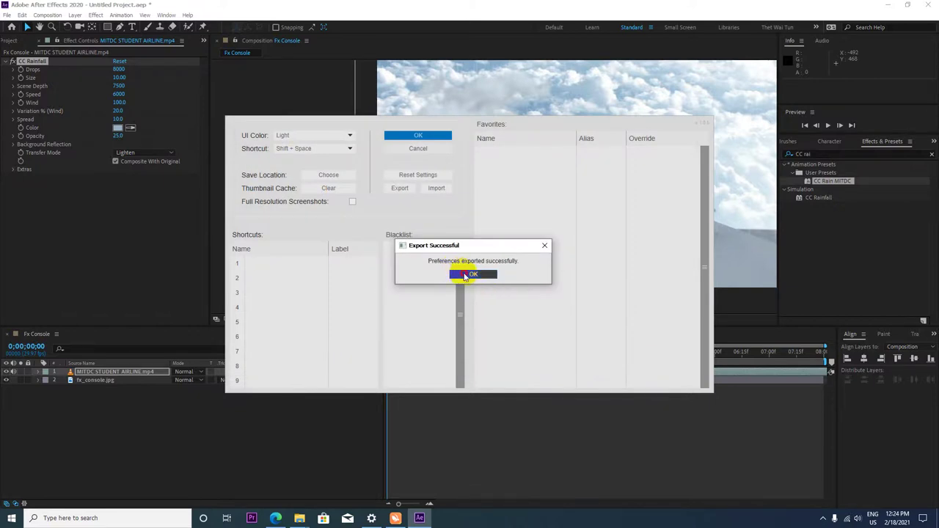
click(464, 277)
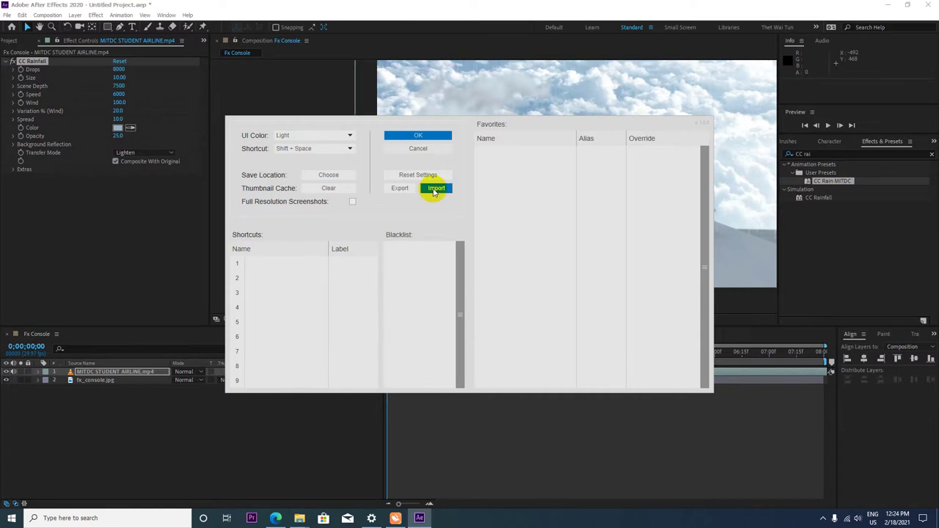
click(294, 135)
click(285, 148)
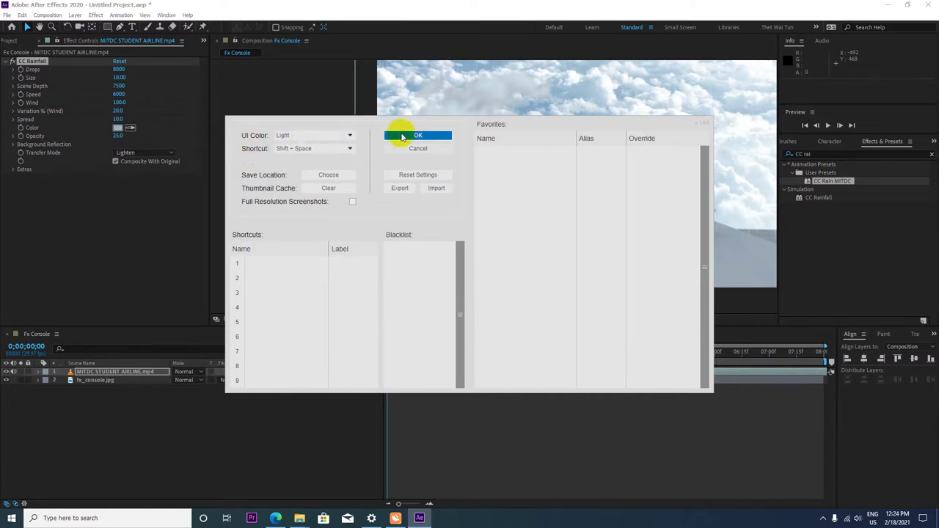
click(401, 137)
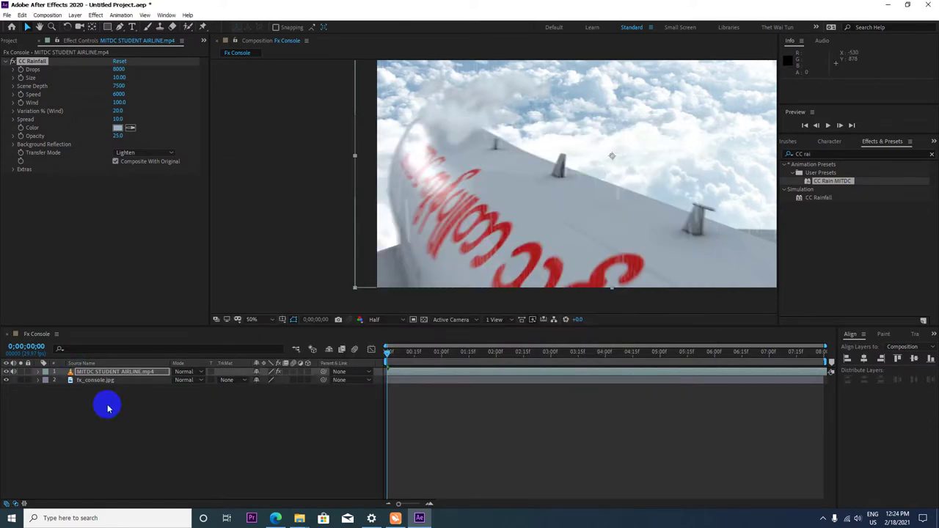
Search FX Console for 'CC rain' and apply the CC Rain MITDC preset
key(ctrl+space)
text(CC)
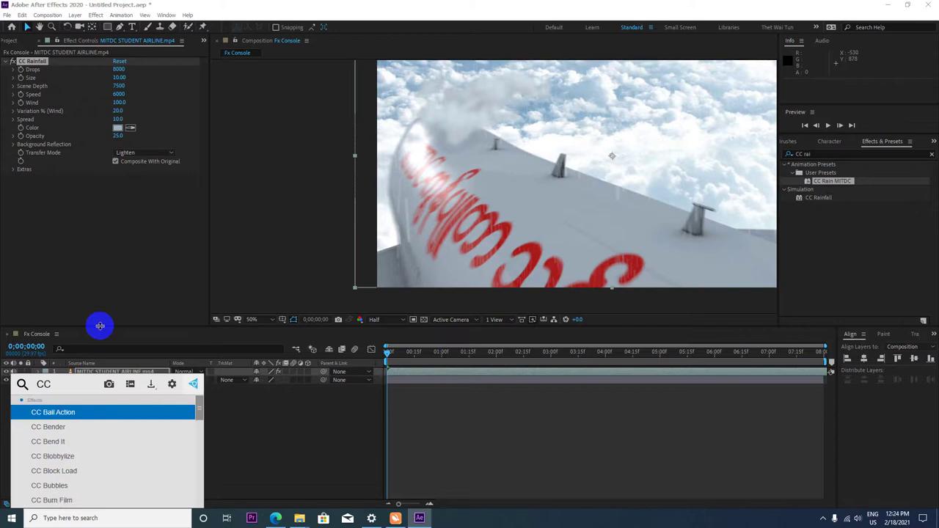
text( rain)
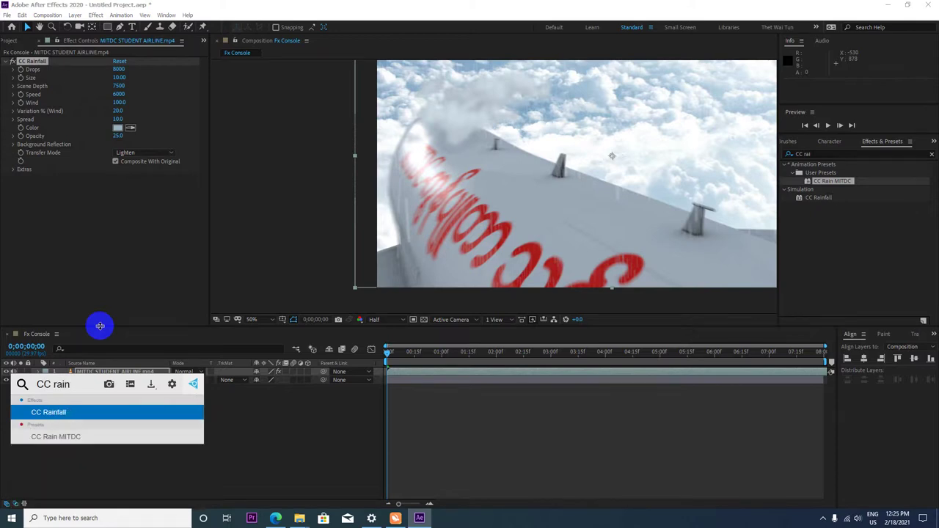
click(61, 436)
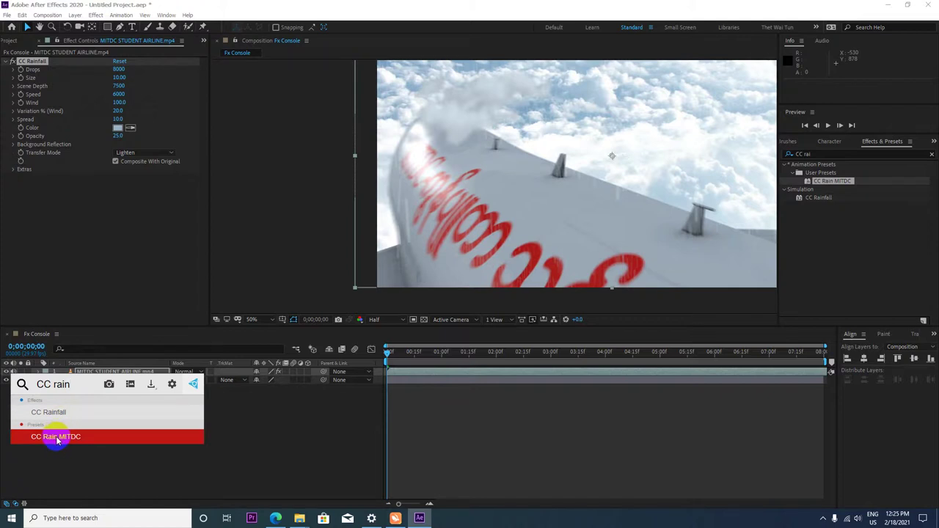
click(57, 439)
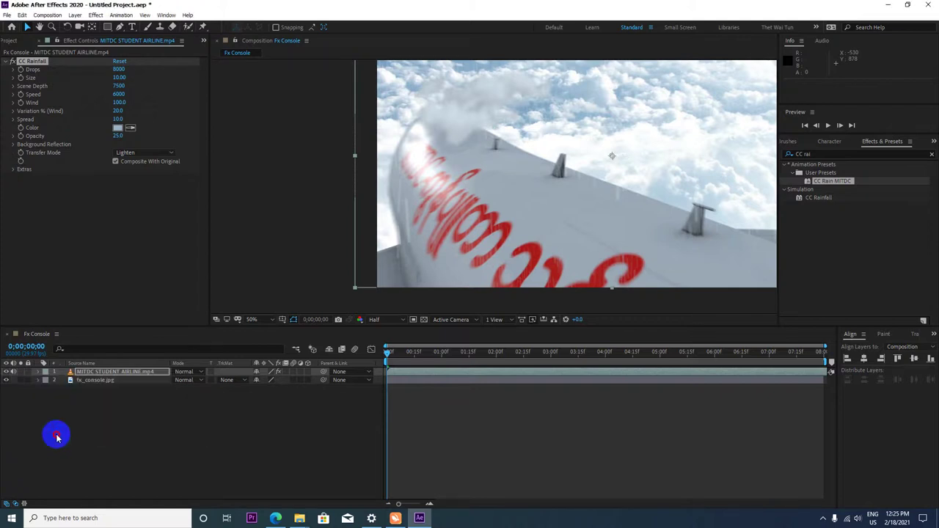
Delete the CC Rainfall effect from the layer in Effect Controls
click(70, 241)
click(31, 63)
key(Delete)
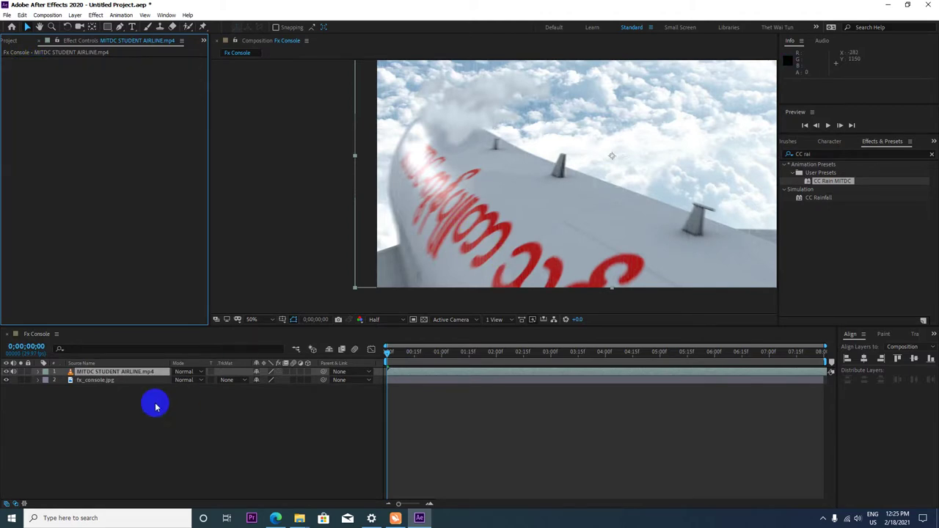
Search FX Console for 'CC rai' and apply the CC Rain MITDC preset to layer 1
key(ctrl+space)
text(C)
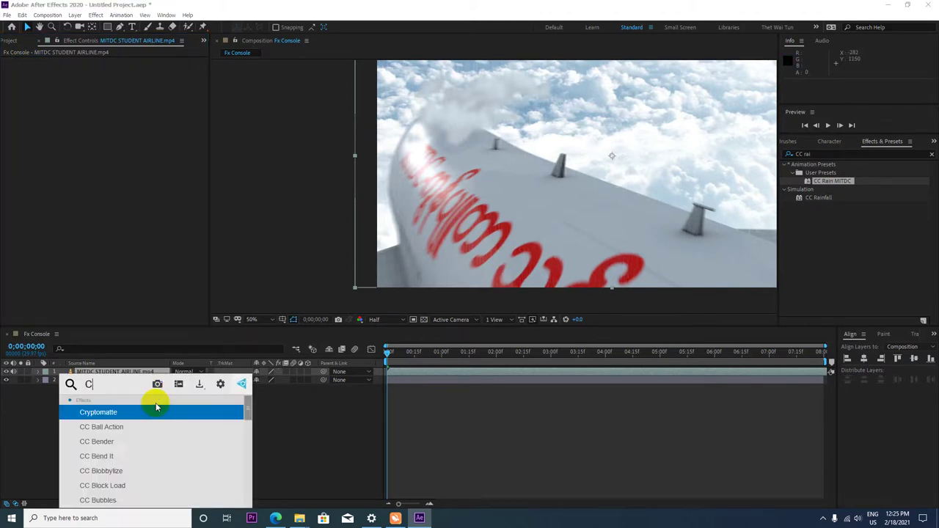
text(C rain)
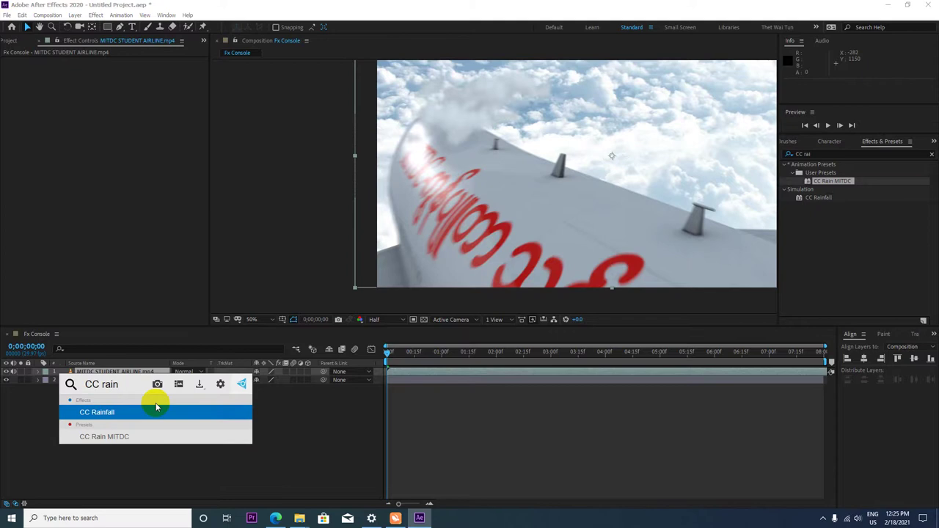
click(117, 438)
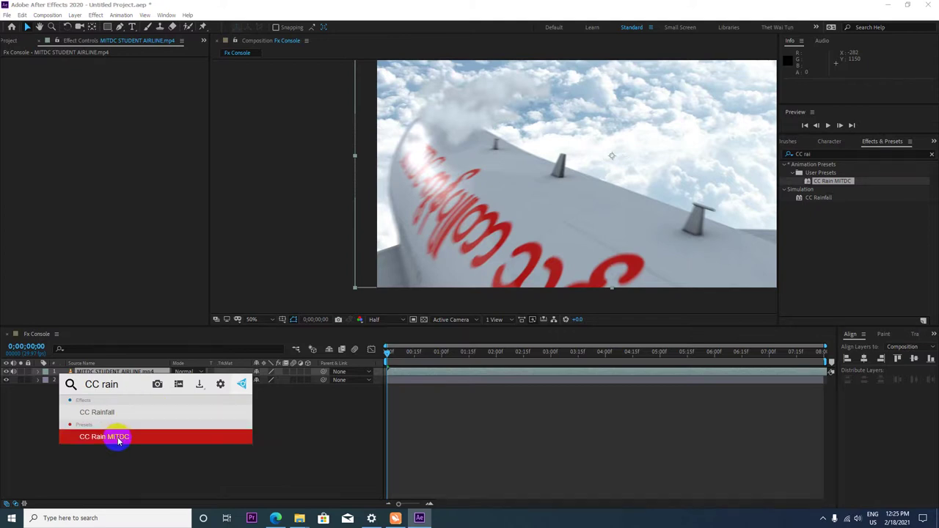
key(Up)
key(Down)
double_click(122, 435)
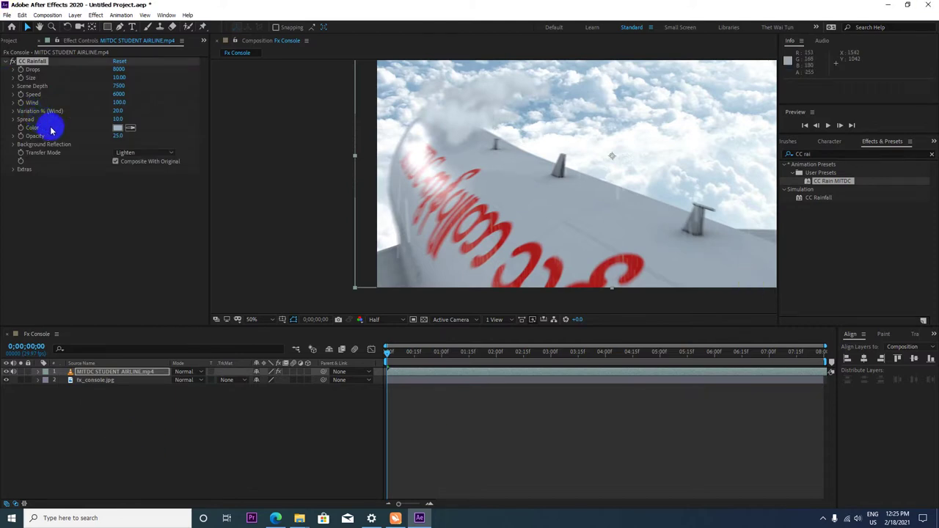
Drag the CC Rain MITDC preset from Effects & Presets onto the CC Rainfall effect
click(836, 183)
click(838, 183)
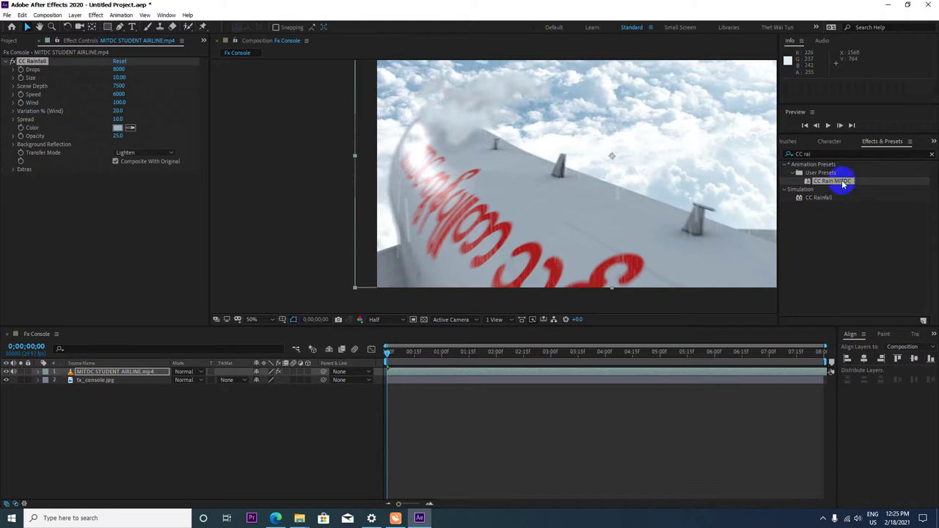
click(42, 63)
click(31, 67)
drag(838, 182, 34, 67)
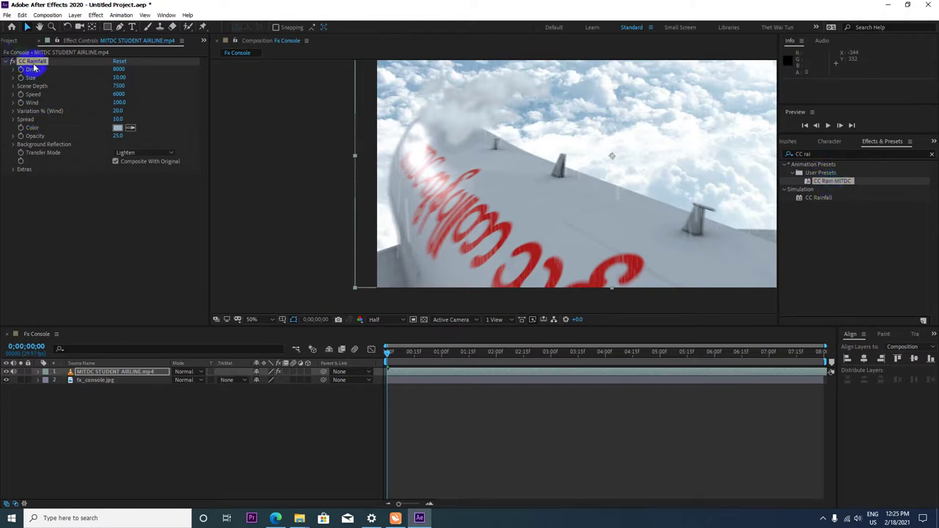
mouse_move(37, 65)
mouse_down()
mouse_move(843, 183)
mouse_move(42, 60)
mouse_up()
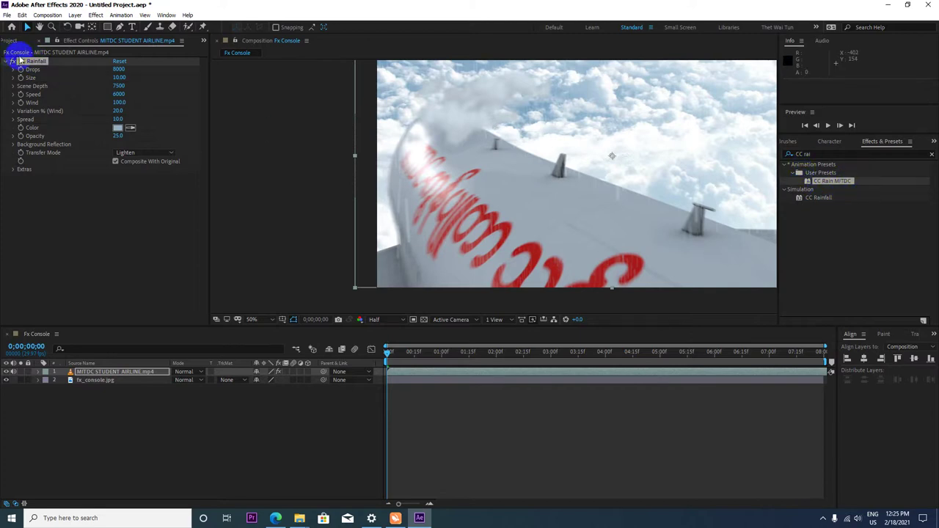
Rename the CC Rainfall effect in Effect Controls to CC Rainfall Advanced
right_click(41, 60)
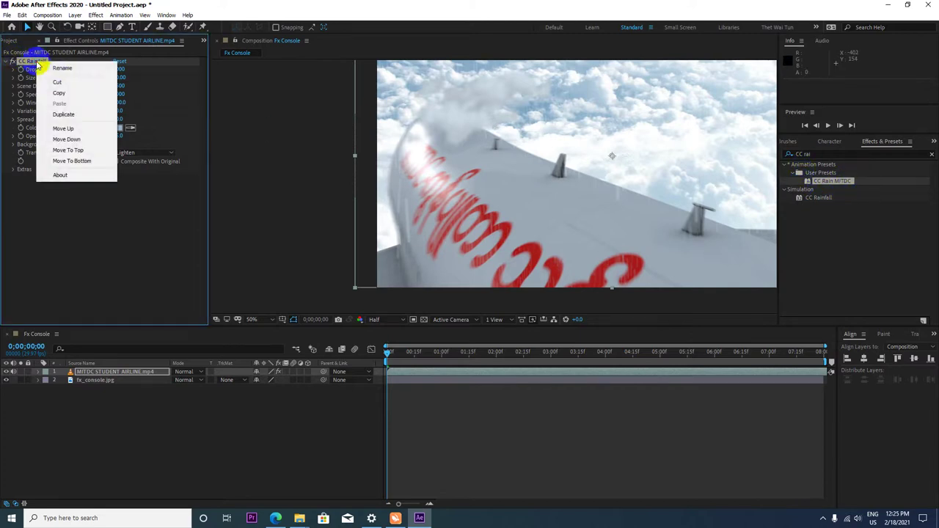
click(51, 68)
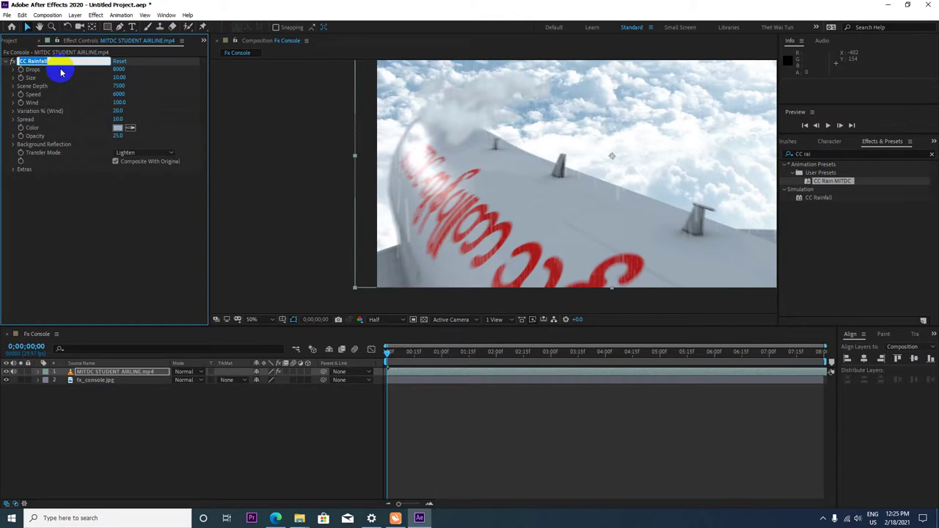
text(cc)
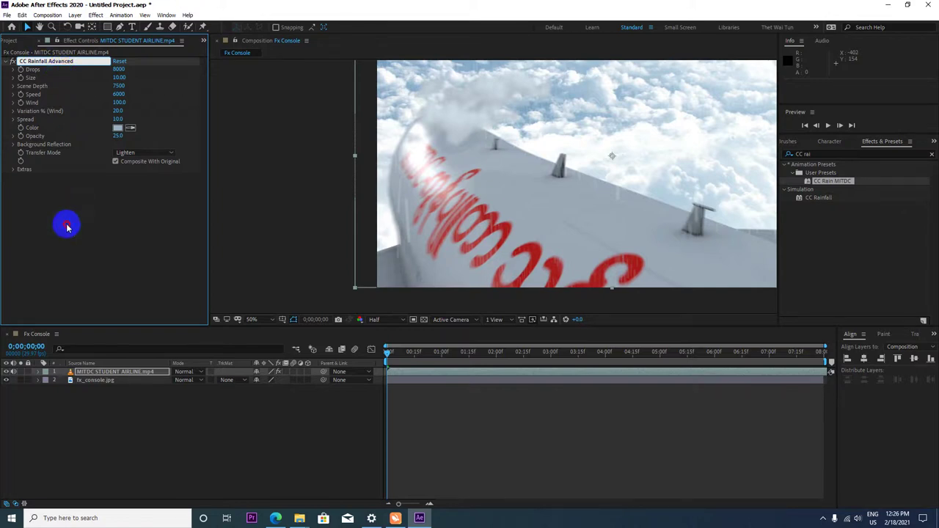
Confirm the new name, then raise rain opacity to 34 and set transfer mode to Composite
click(67, 220)
click(40, 64)
click(52, 69)
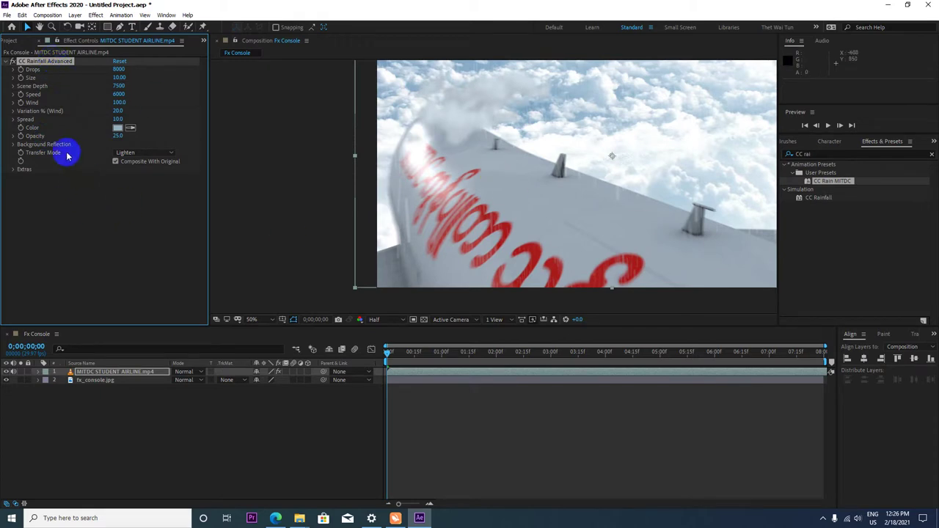
drag(116, 136, 129, 136)
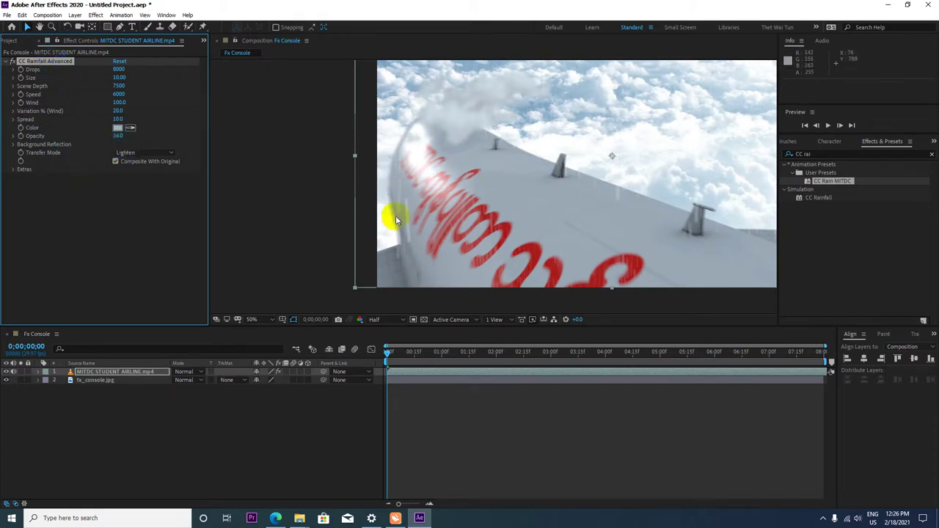
click(143, 153)
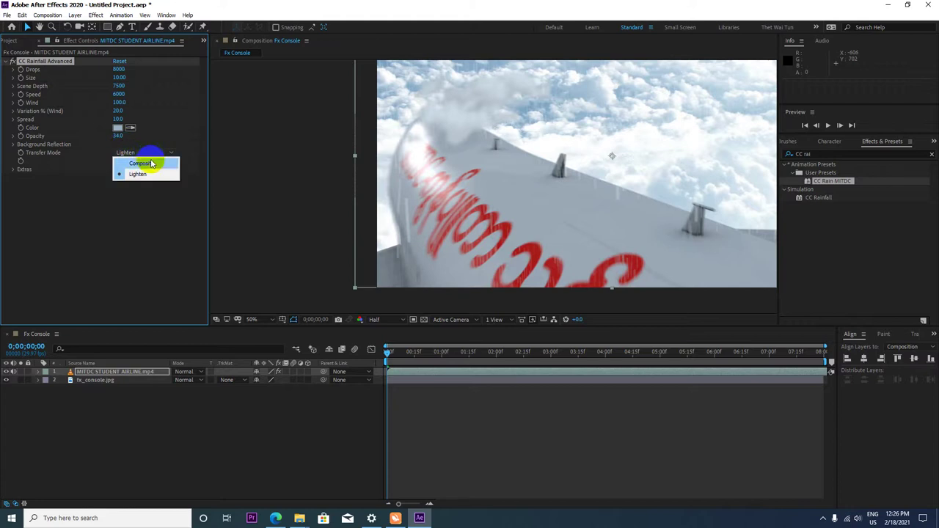
click(151, 165)
scroll(597, 203, down, 1)
scroll(592, 206, up, 3)
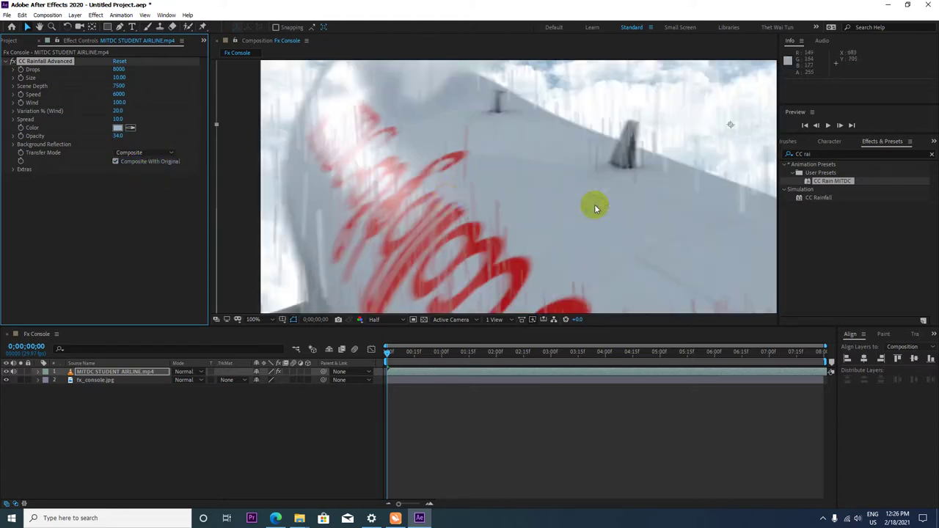
scroll(446, 196, down, 2)
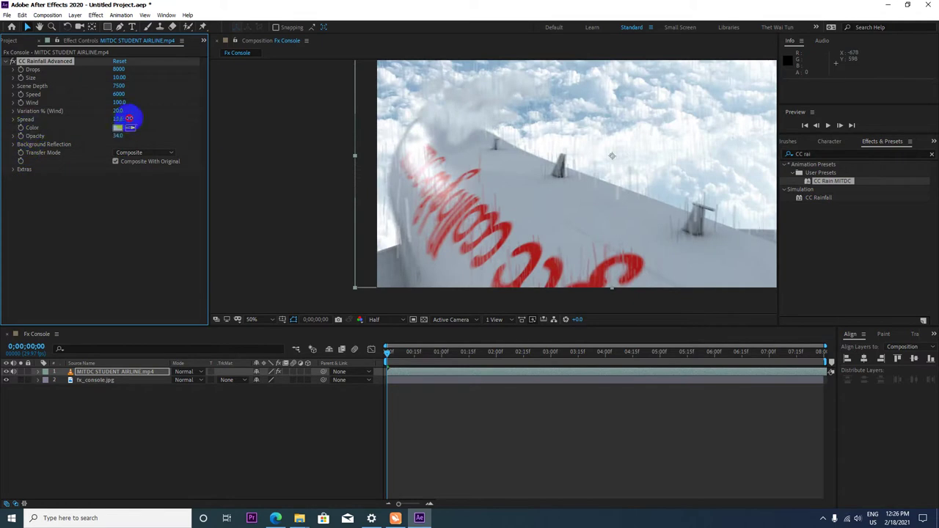
In Extras, make the raindrops Refracting with Ground Level 72 and Embed Depth 83
click(13, 169)
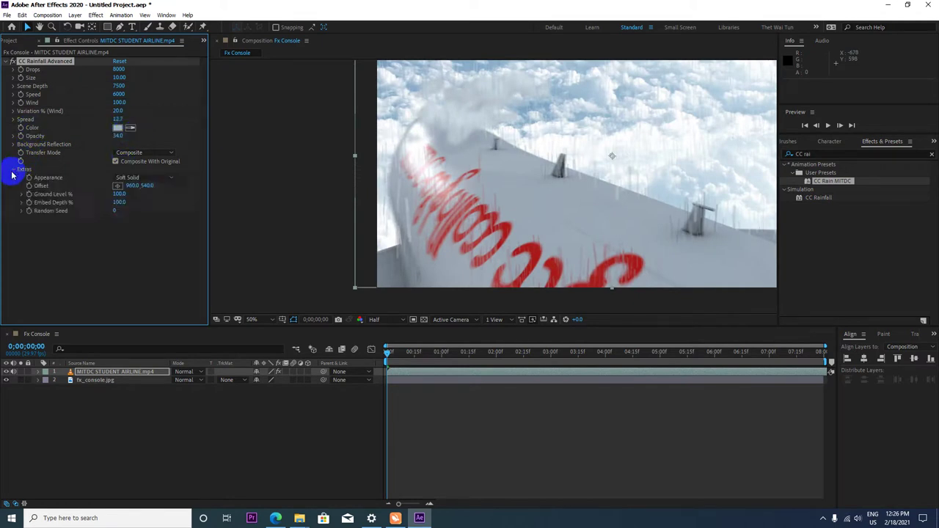
click(141, 178)
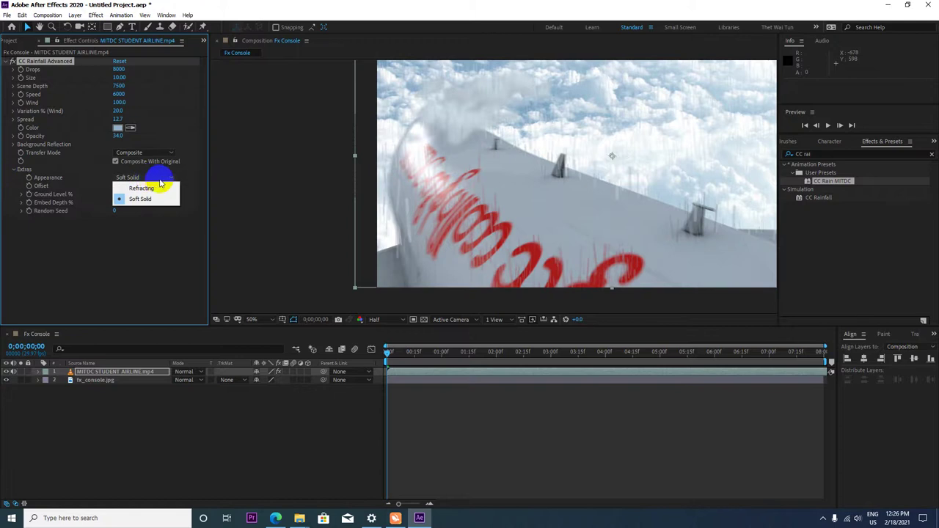
click(160, 189)
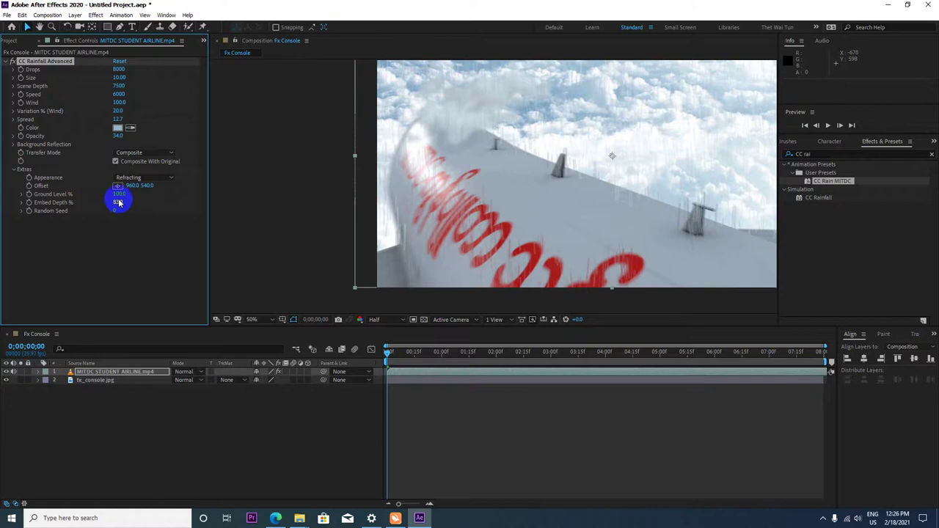
drag(120, 196, 117, 210)
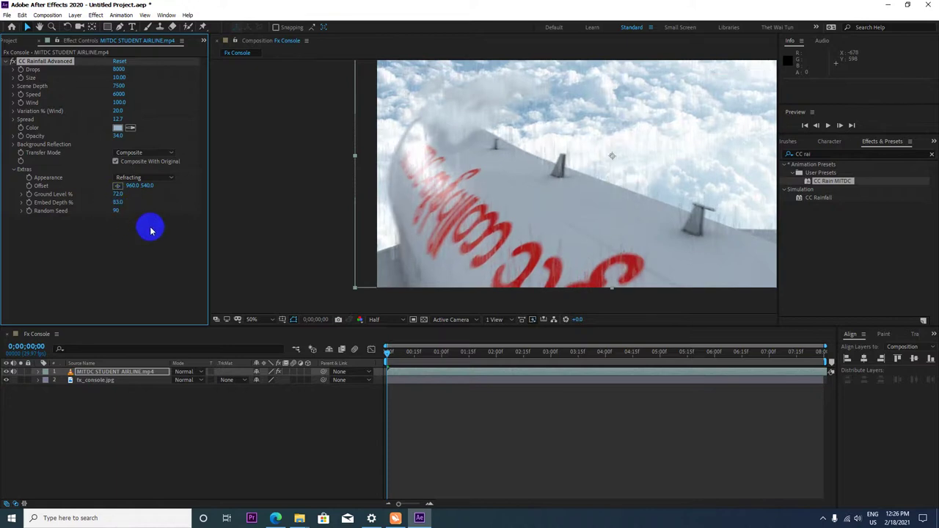
click(484, 214)
scroll(486, 212, down, 2)
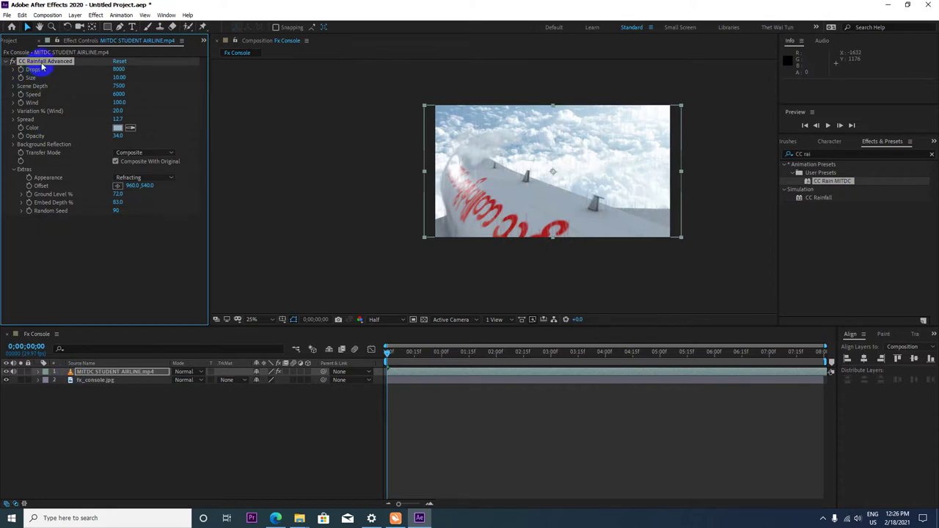
Rename the rain effect to CC Rainfall Advanced MITDC
right_click(45, 63)
click(64, 66)
text(MITDC)
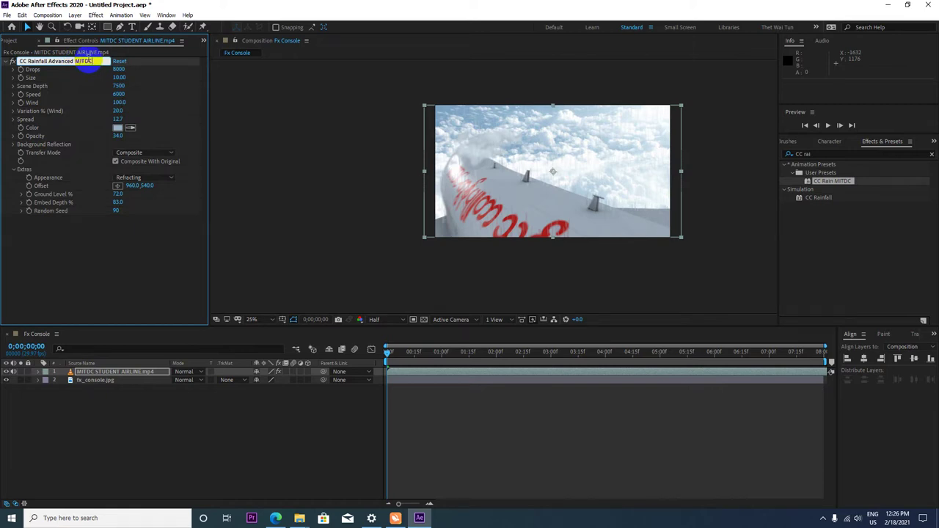
key(Return)
click(66, 64)
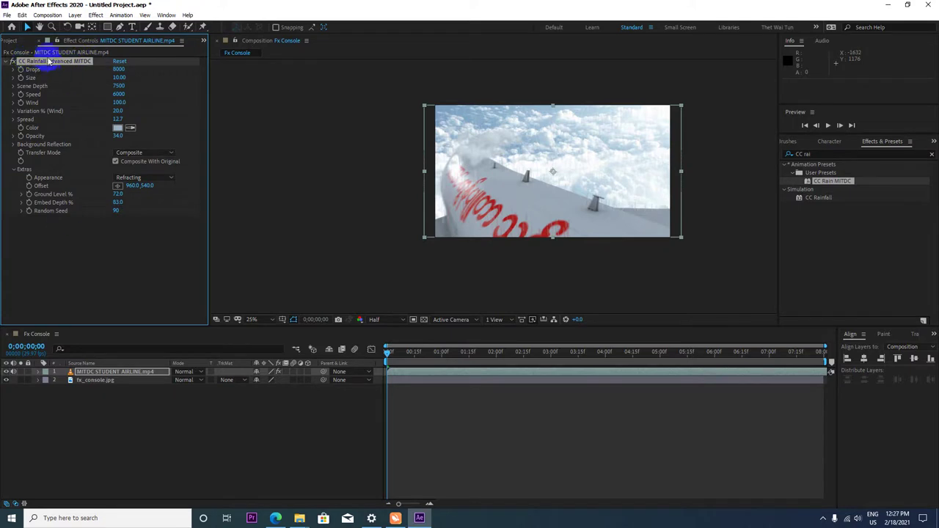
Open and dismiss the effect and timeline context menus without making changes
right_click(49, 63)
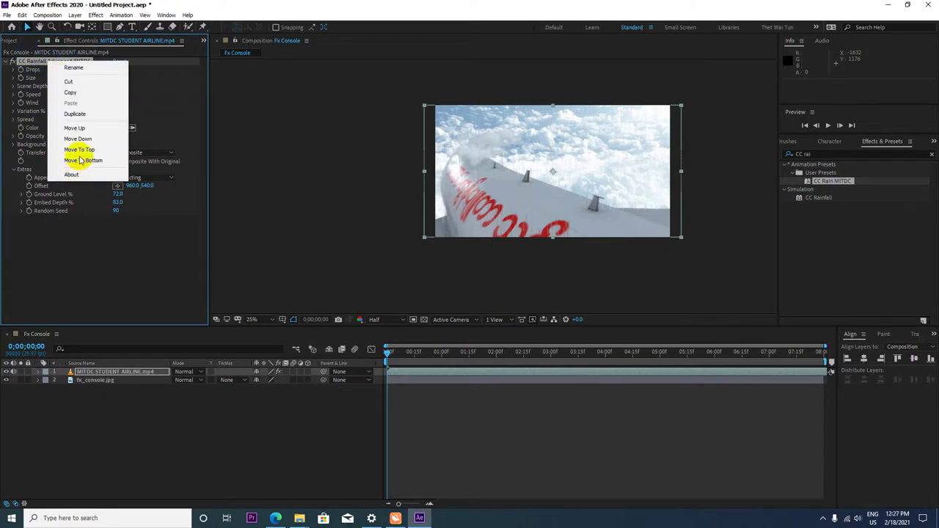
click(91, 235)
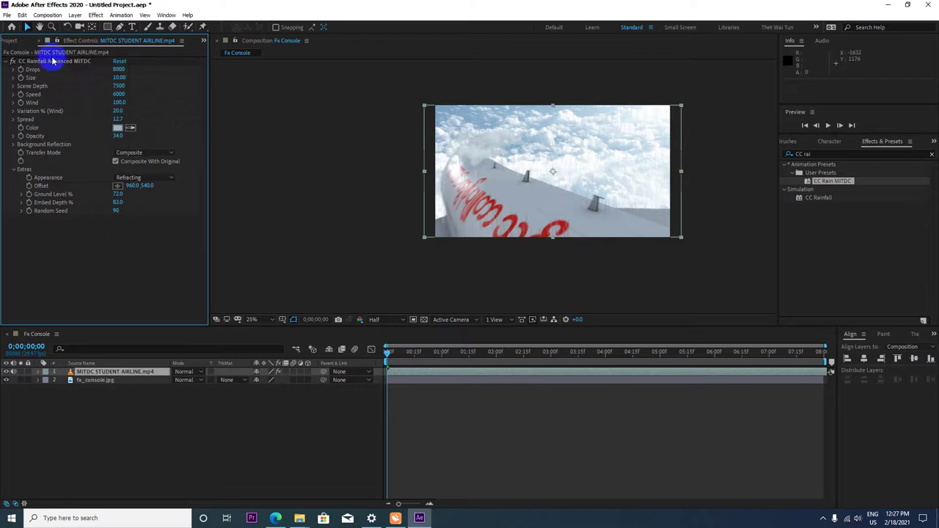
click(51, 63)
right_click(83, 432)
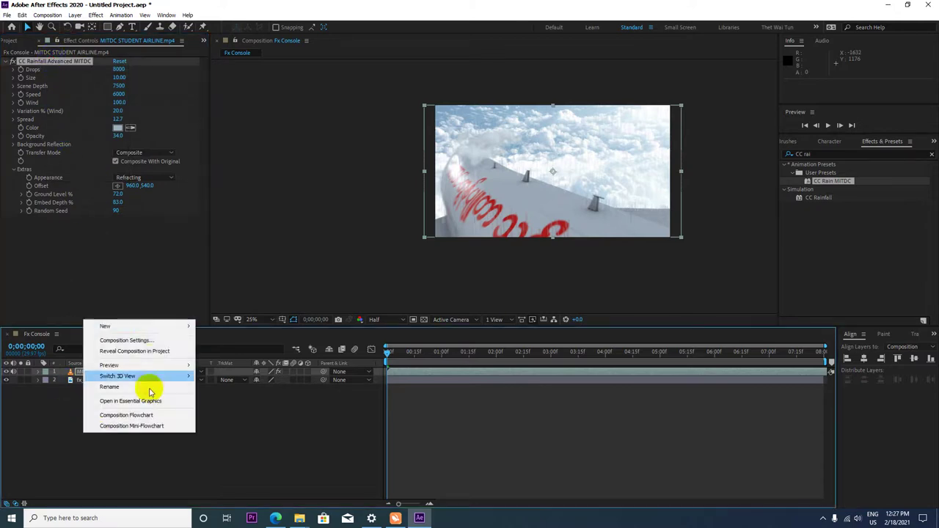
click(61, 417)
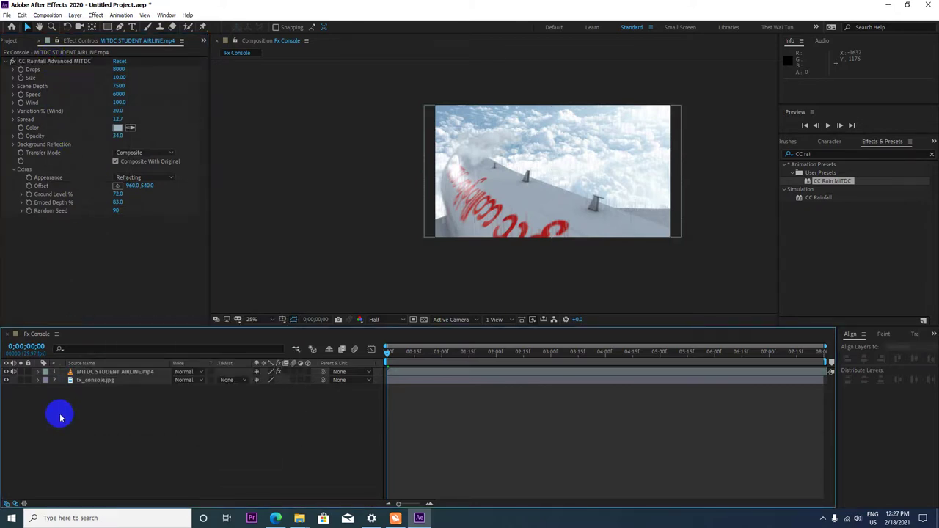
Open the FX Console settings, close them, then reopen them from the search bar
click(61, 417)
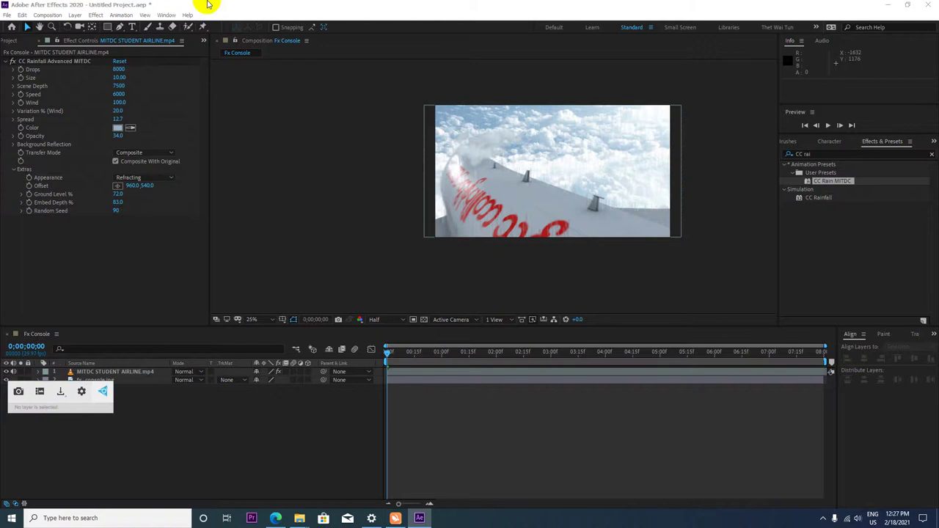
click(83, 392)
click(83, 391)
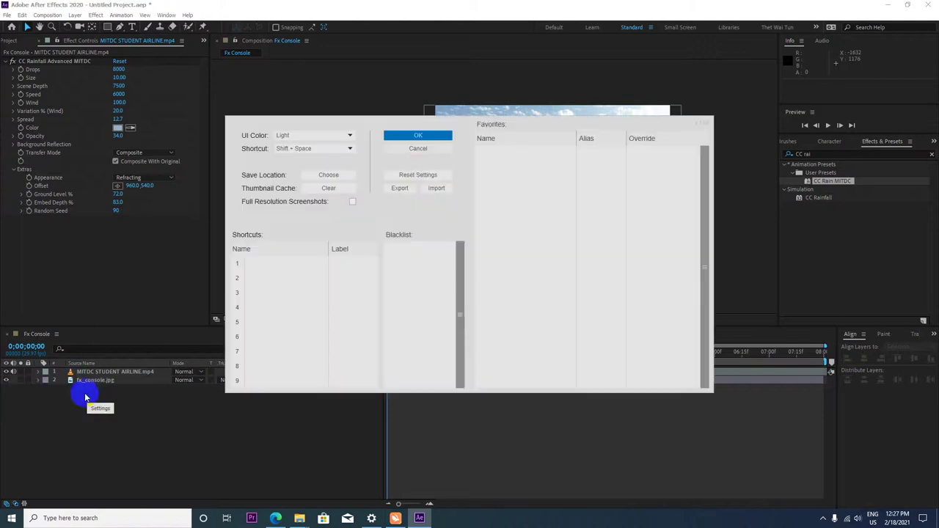
click(106, 78)
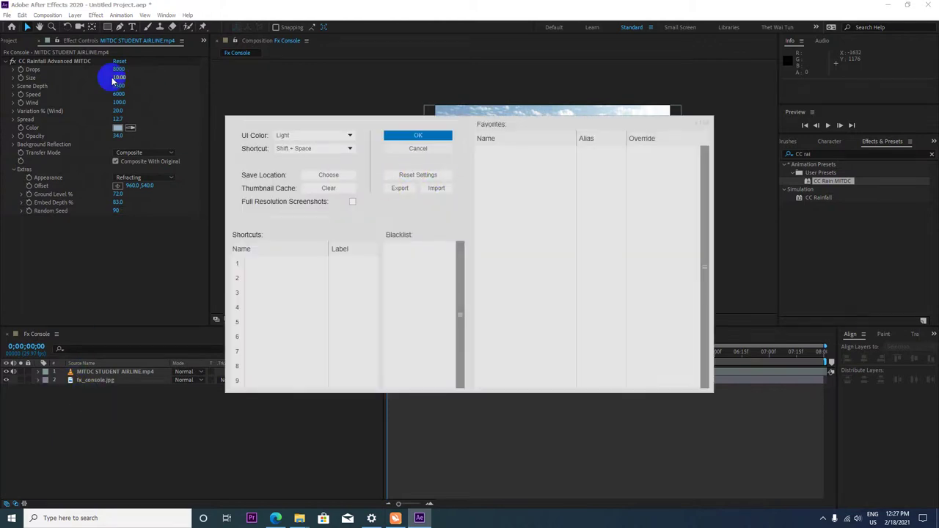
click(416, 137)
click(63, 62)
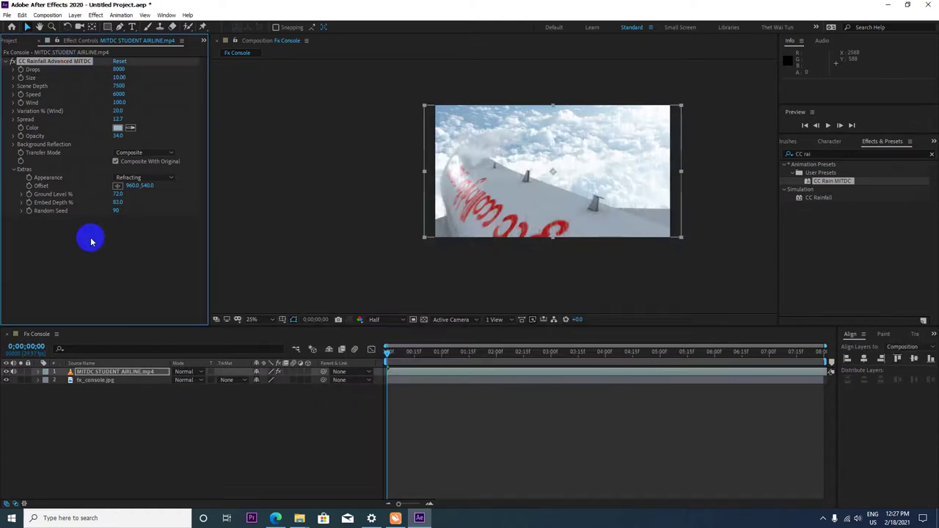
key(ctrl+space)
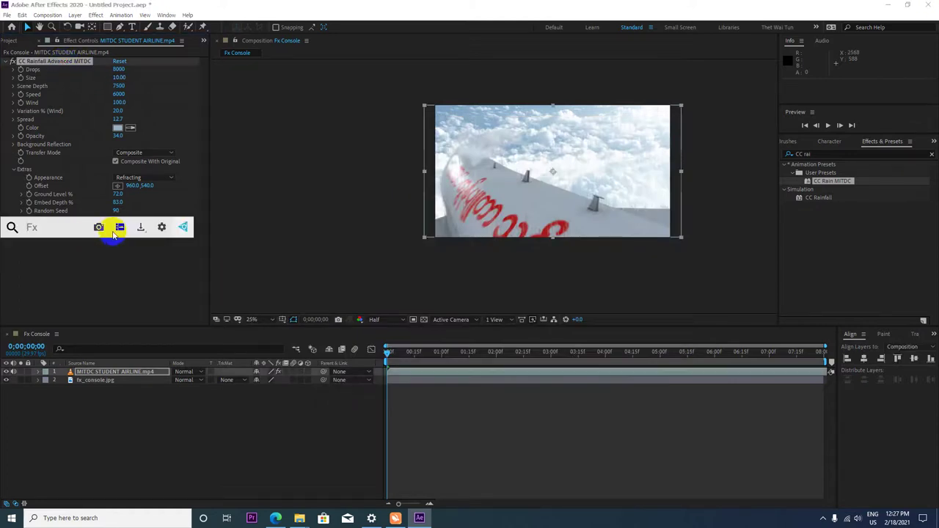
click(161, 228)
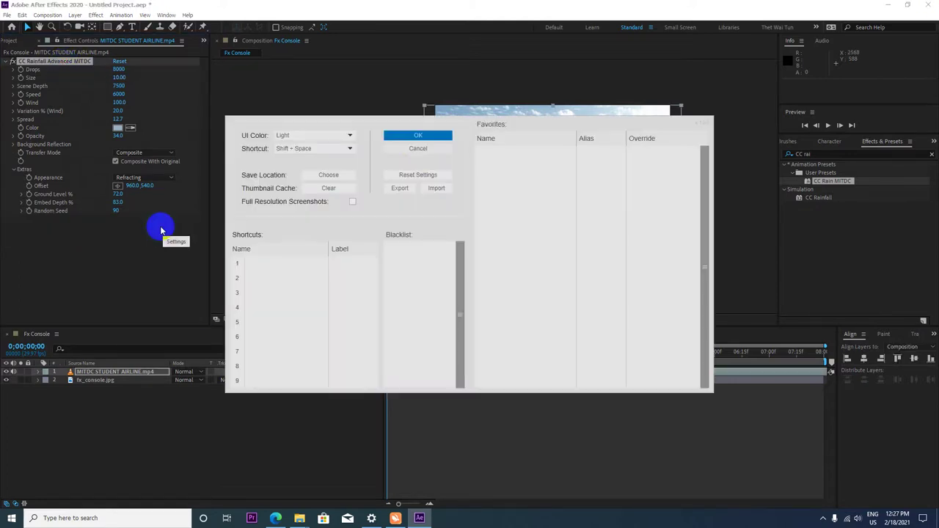
Export the preferences as CC Rainfall Advanced MITDC, confirm the success message, and close settings
click(400, 188)
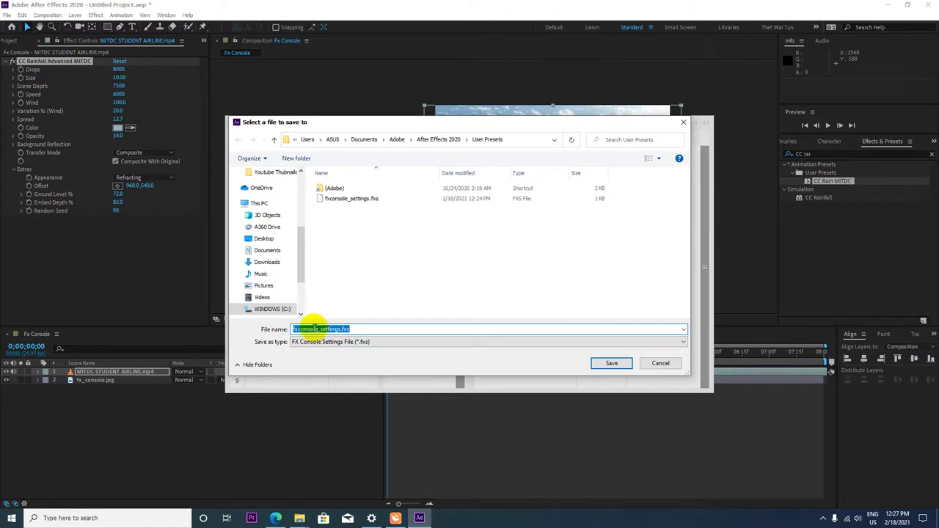
click(681, 330)
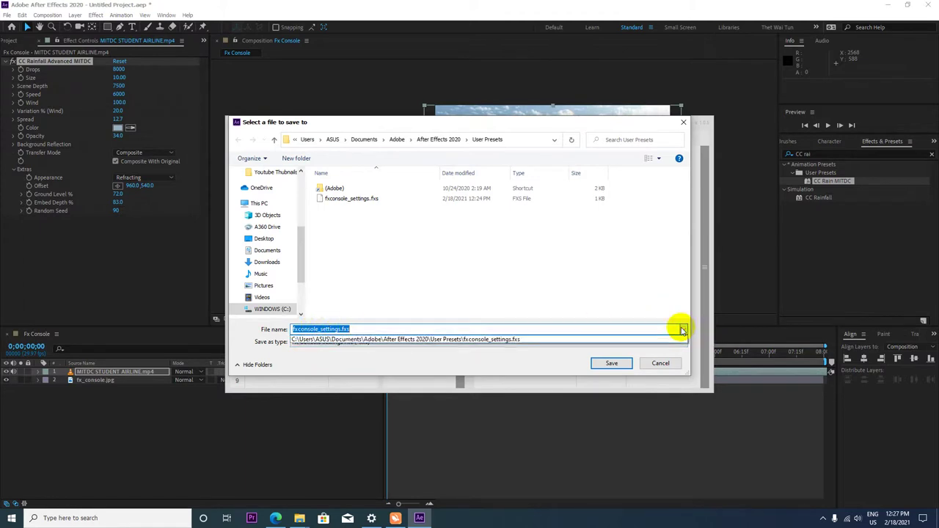
click(682, 330)
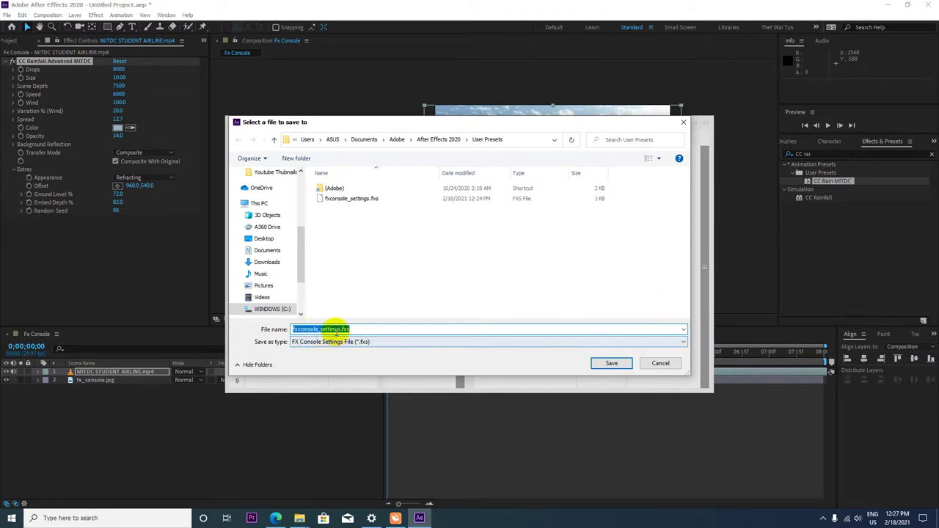
text(C R)
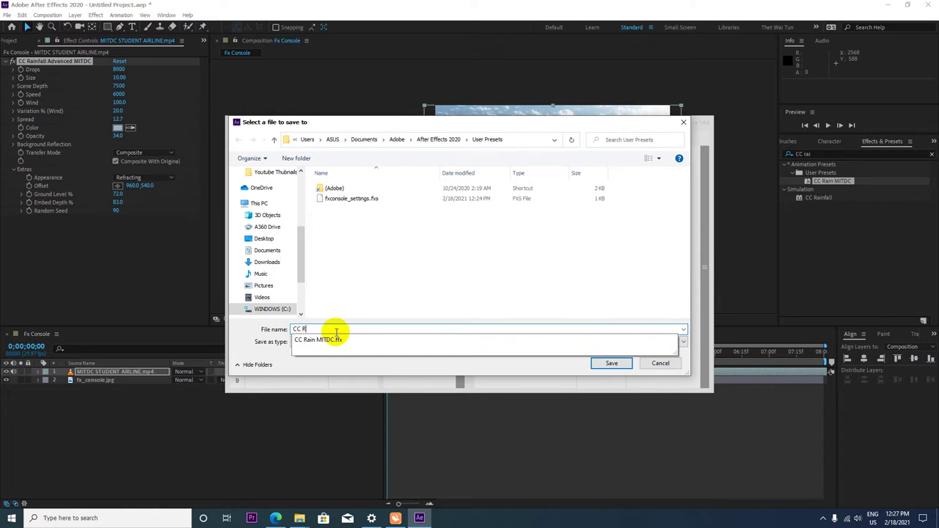
text(ainfall Advanced MITDC)
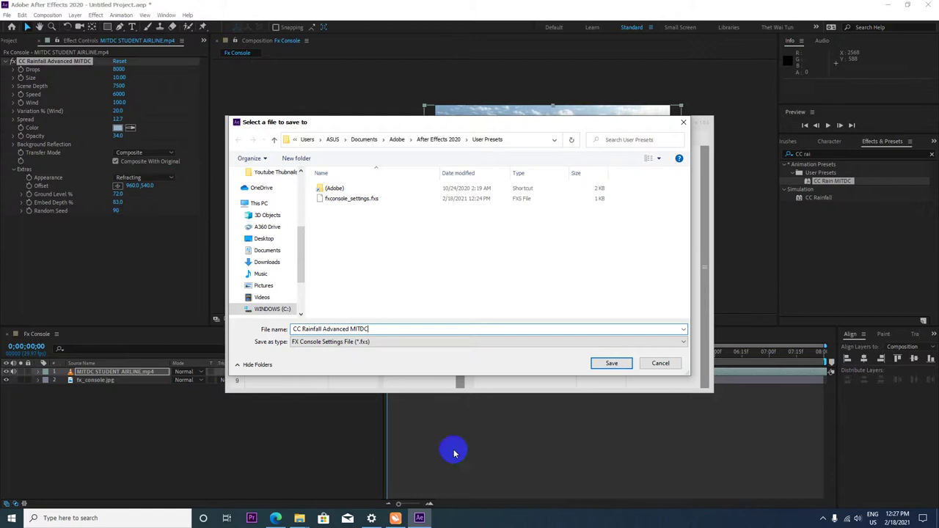
click(600, 363)
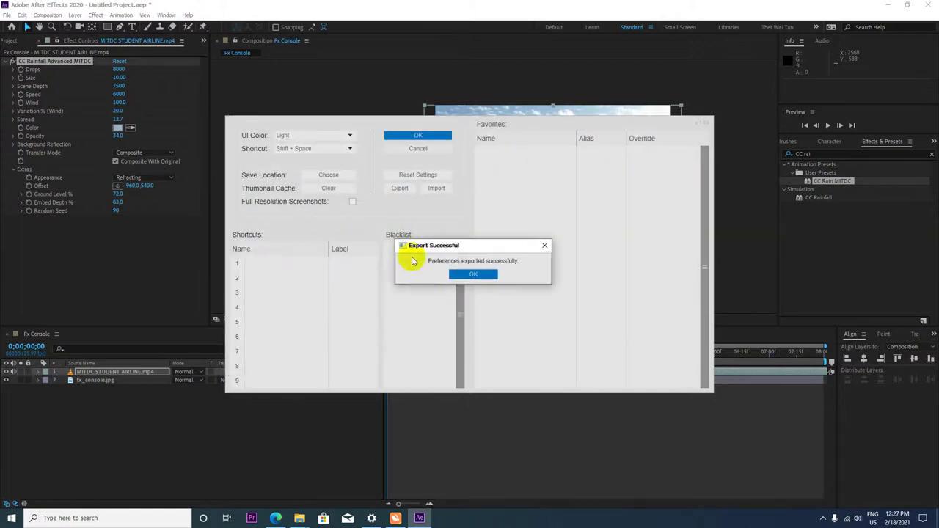
click(463, 276)
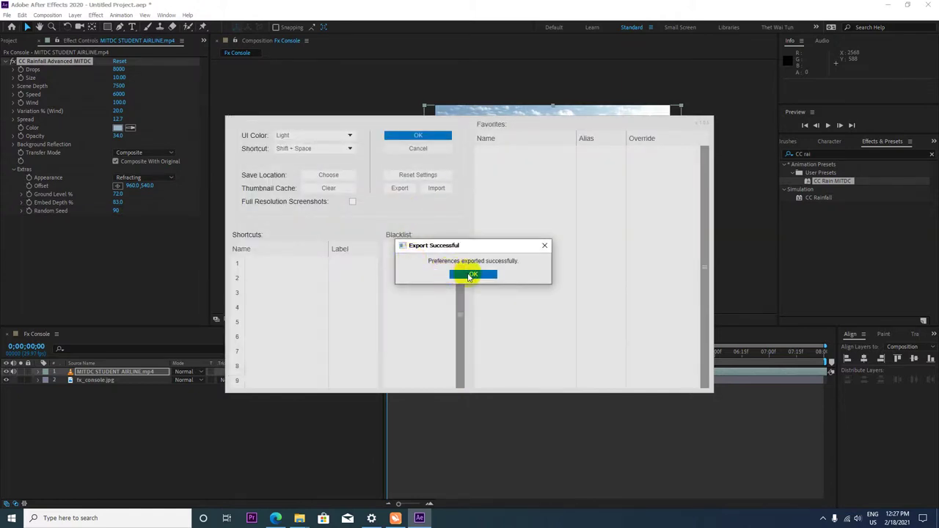
click(469, 276)
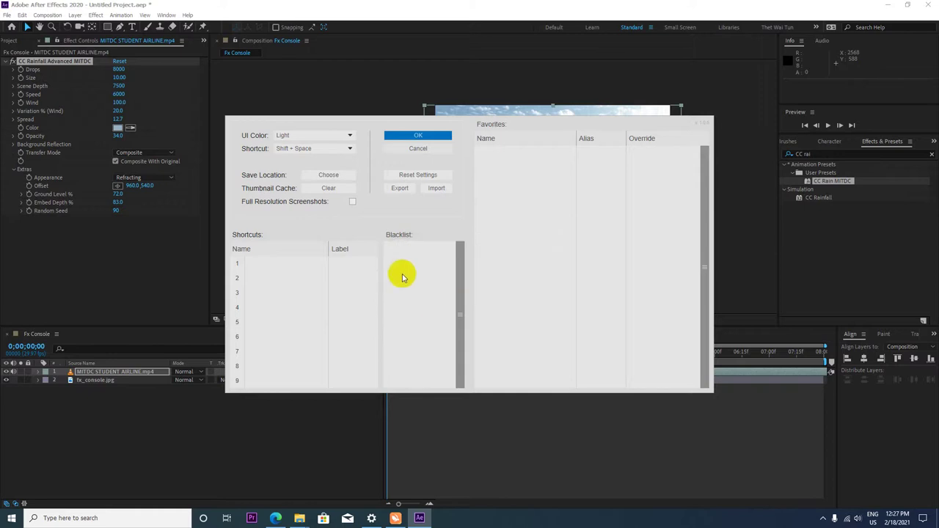
click(438, 189)
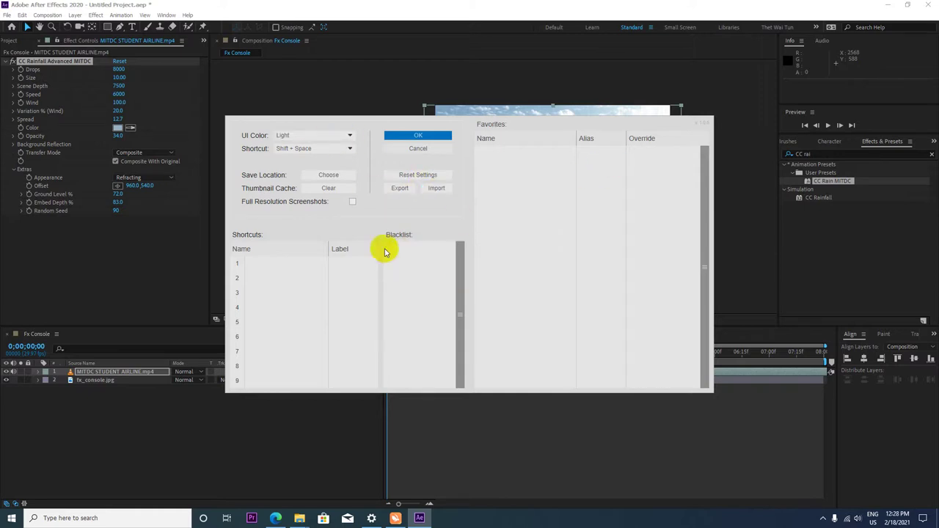
click(429, 137)
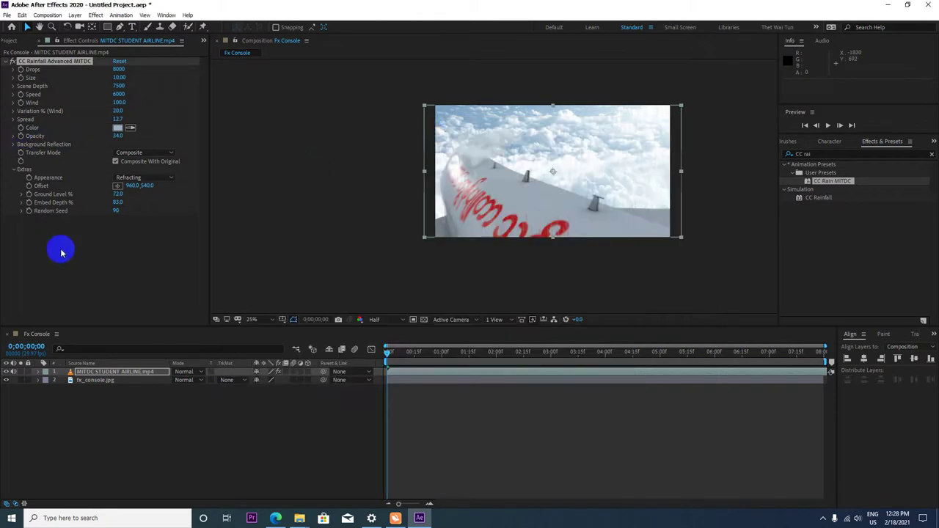
Delete the rain effect from the airline clip and search FX Console for CC Rainfall
click(53, 61)
key(Delete)
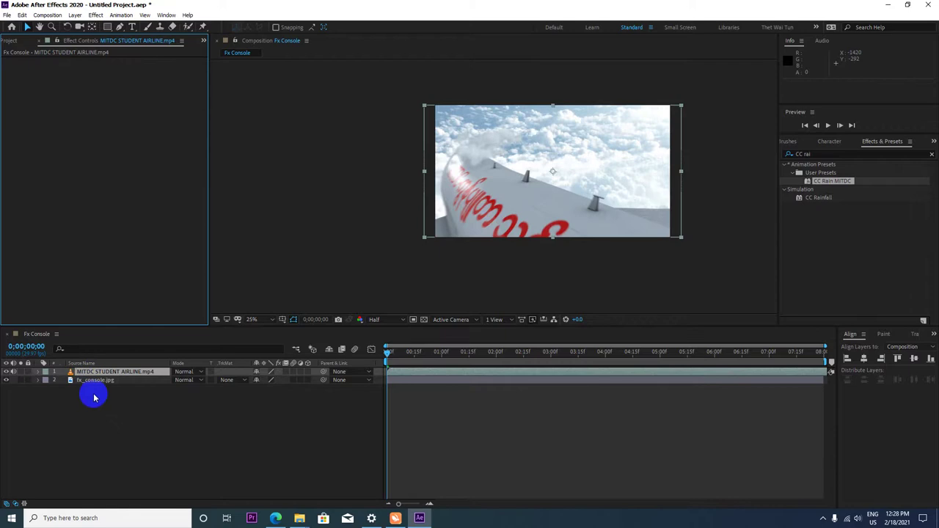
key(ctrl+space)
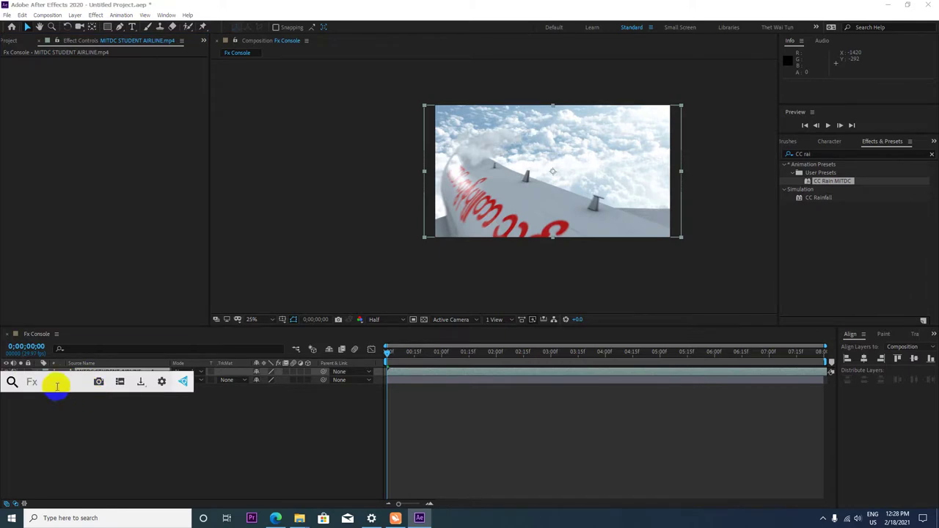
click(61, 378)
text(CC R)
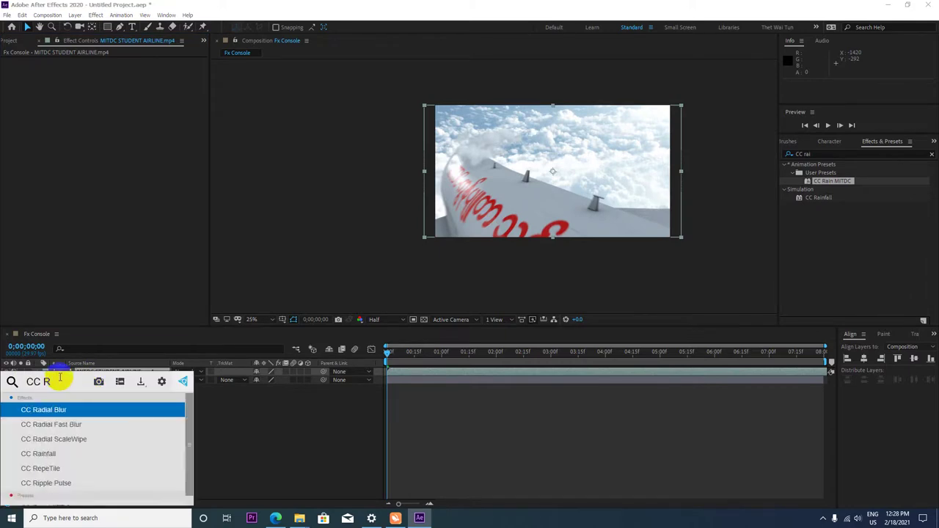
text(ain)
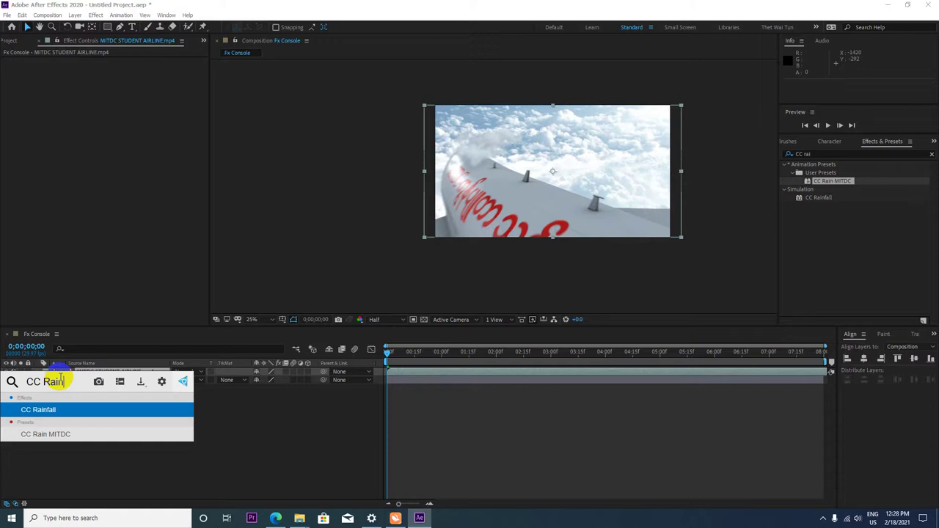
text(fall)
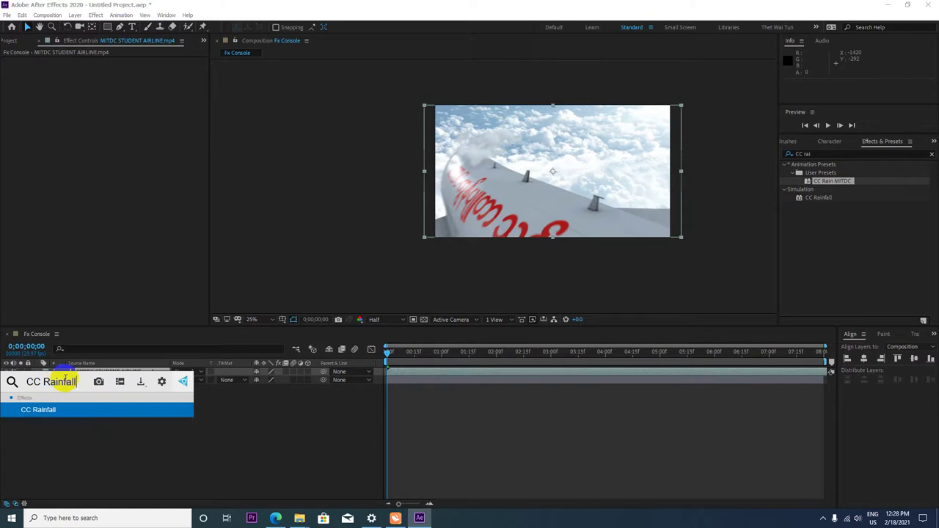
key(Return)
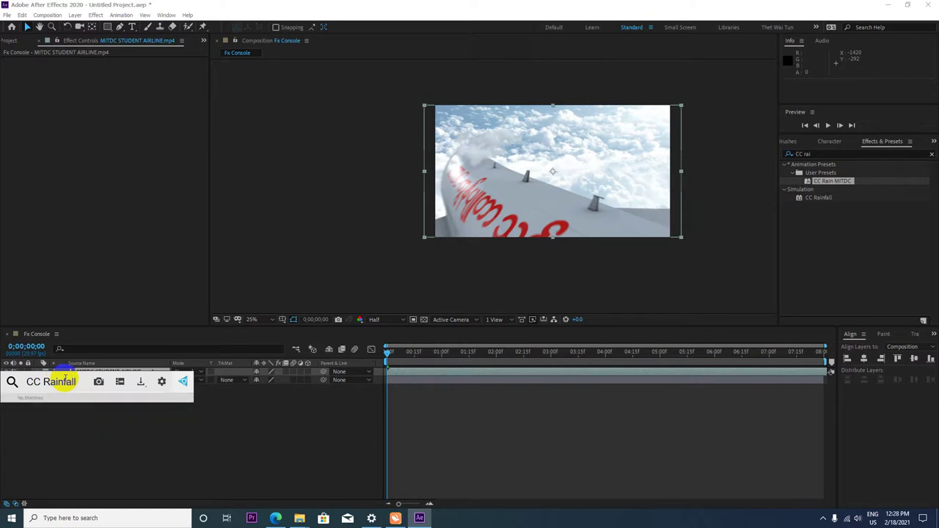
Select the MITDC STUDENT AIRLINE.mp4 layer and apply CC Rain MITDC via a 'cc rain' search
click(47, 414)
click(93, 372)
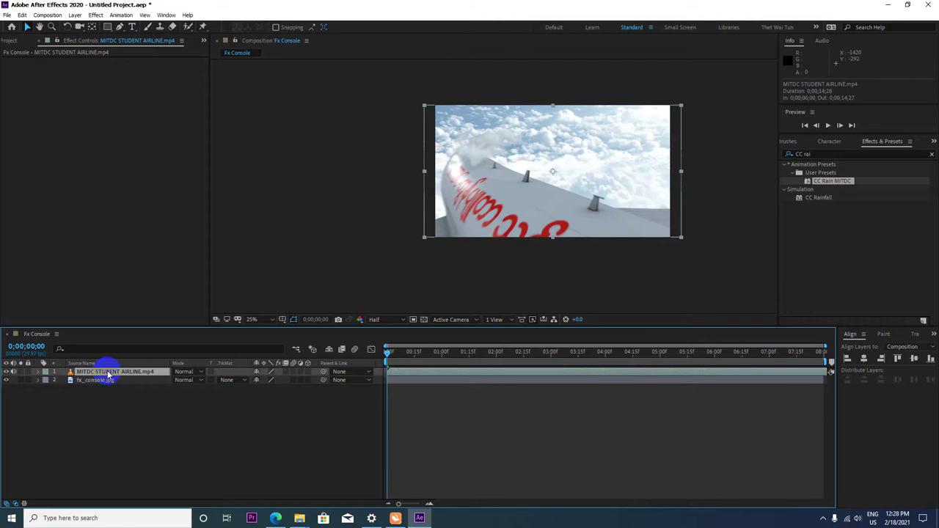
key(ctrl+space)
text(cc)
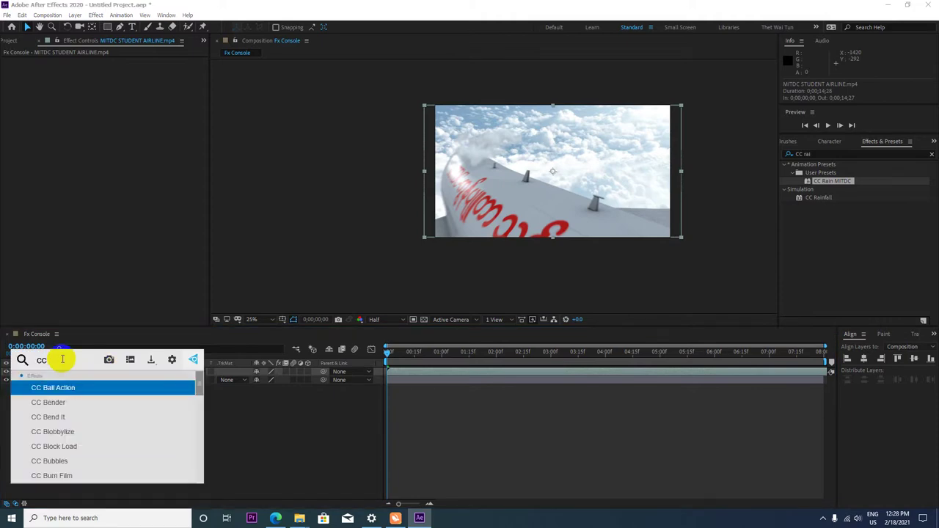
text( rain)
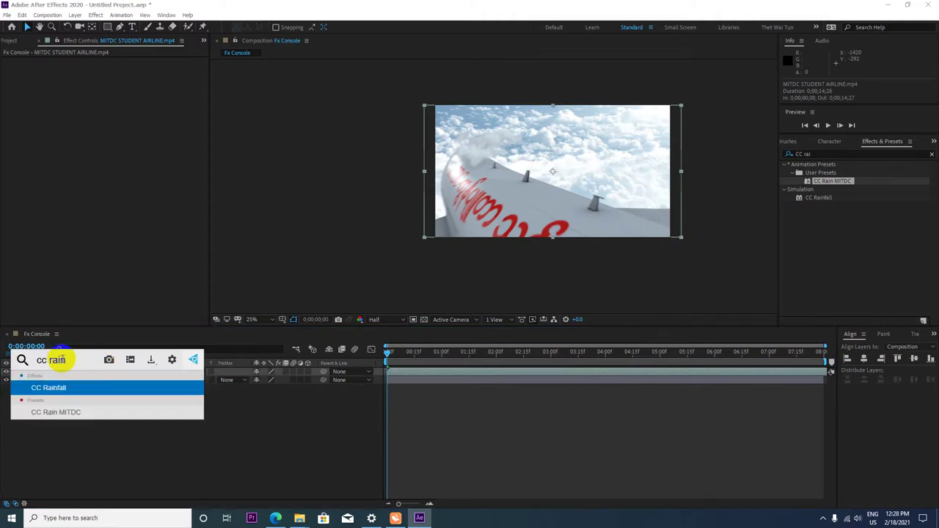
click(47, 411)
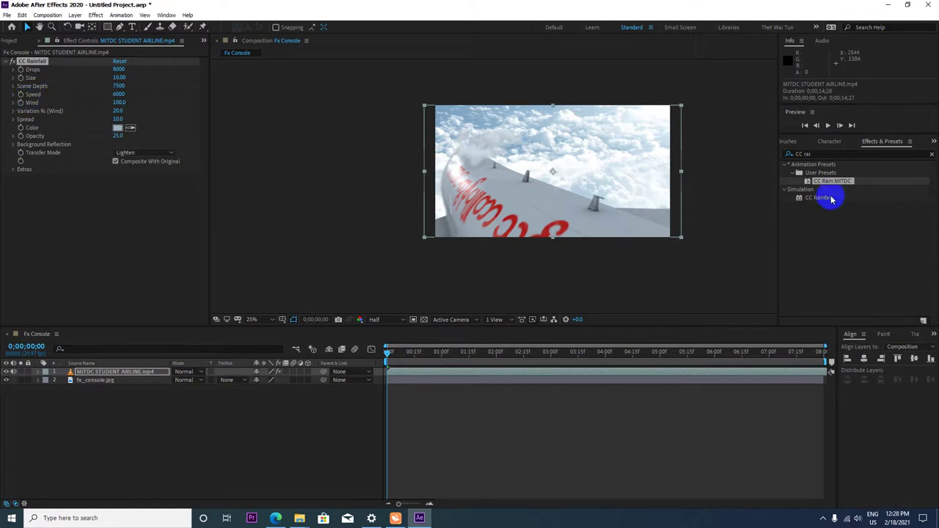
Rename the CC Rainfall effect on the MITDC STUDENT AIRLINE.mp4 layer to CC Rainfall Advanced
click(99, 372)
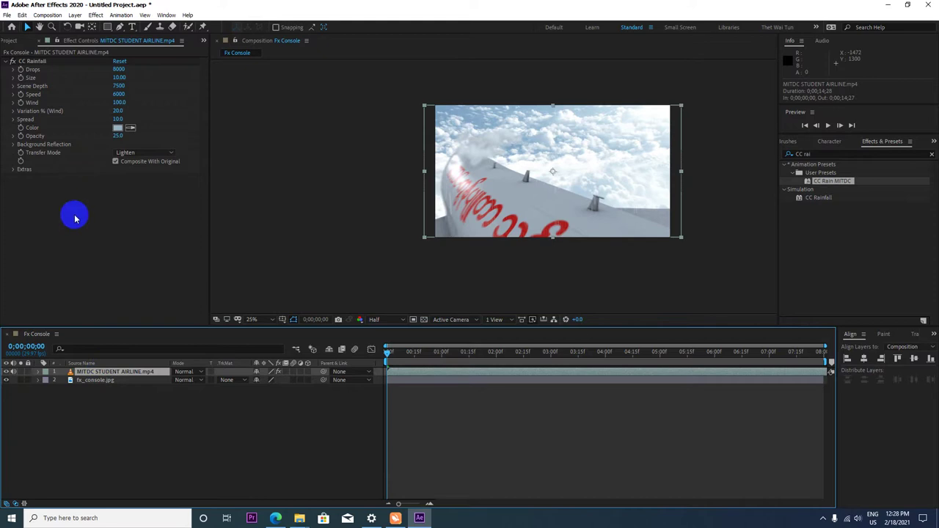
click(40, 64)
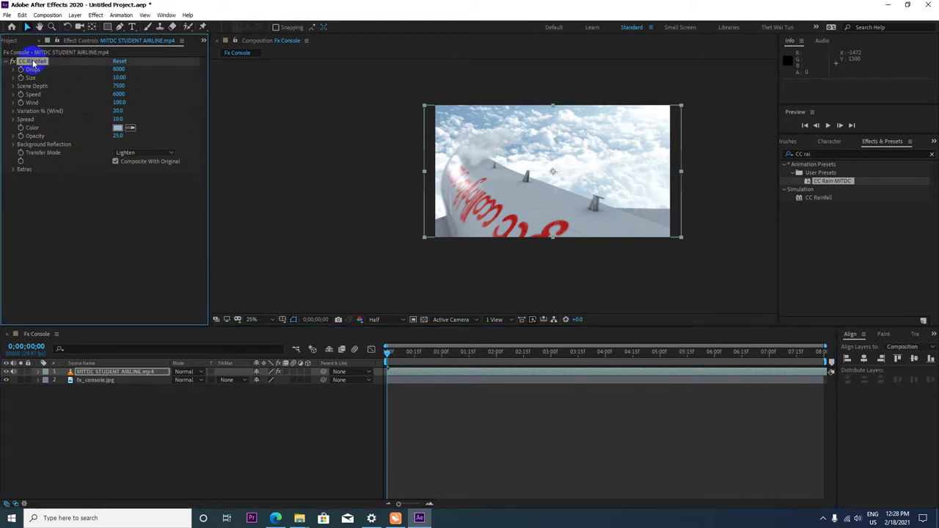
text(Advanced)
key(Return)
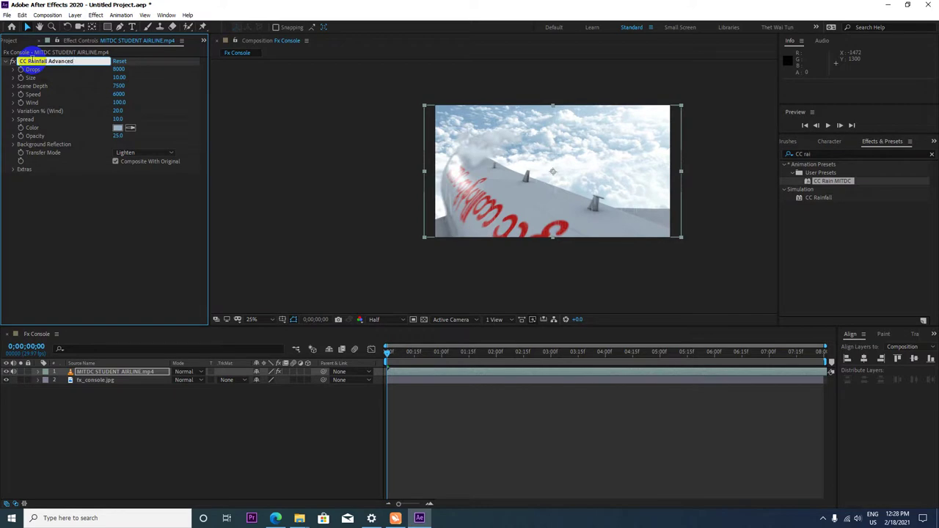
click(115, 261)
click(41, 68)
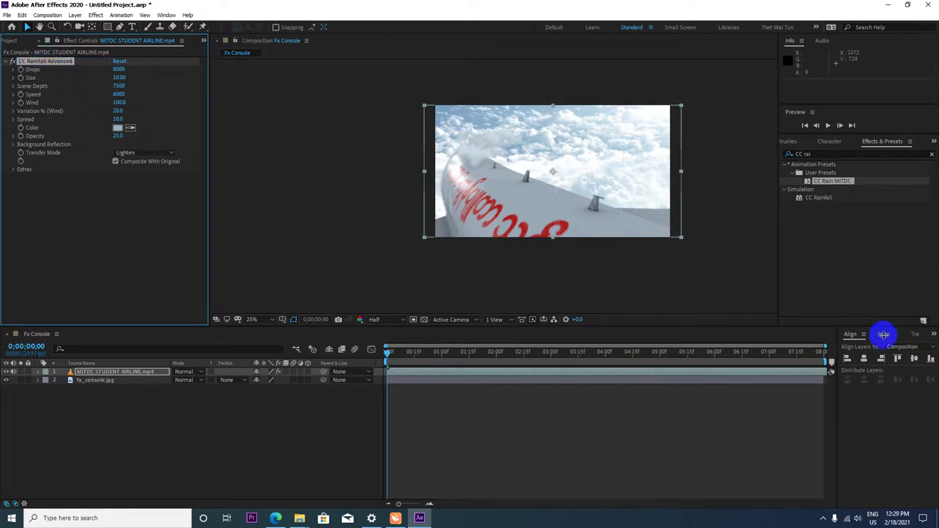
Start a new animation preset, declining to overwrite the existing CC Rainfall Advanced MITDC.ffx
click(922, 320)
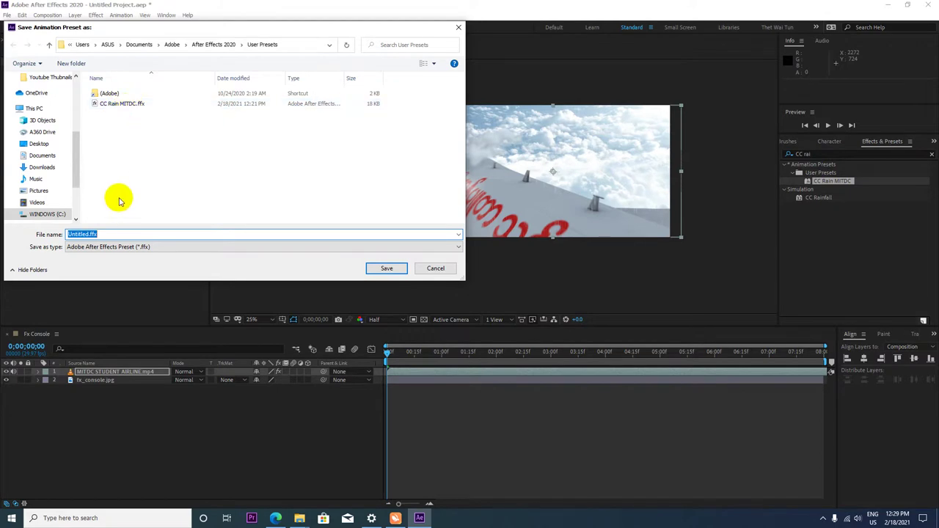
drag(132, 34, 308, 77)
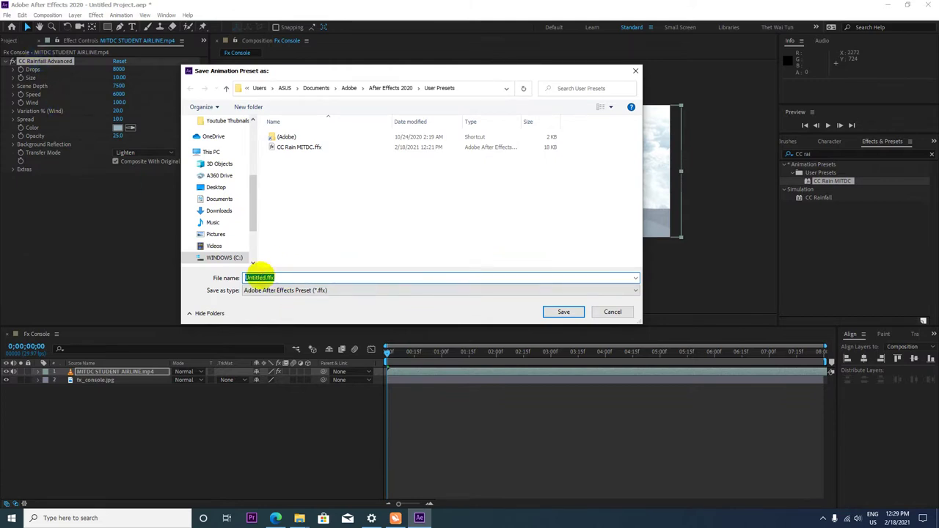
text(CC)
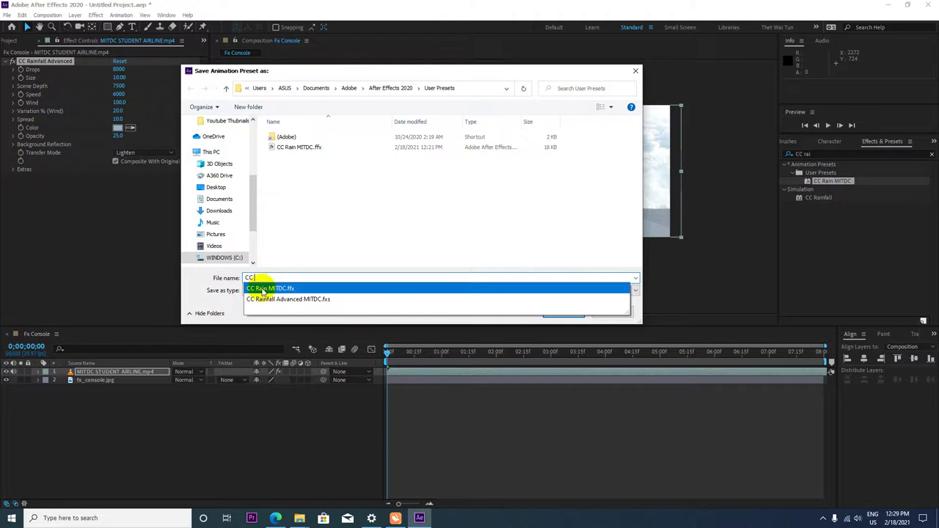
click(266, 300)
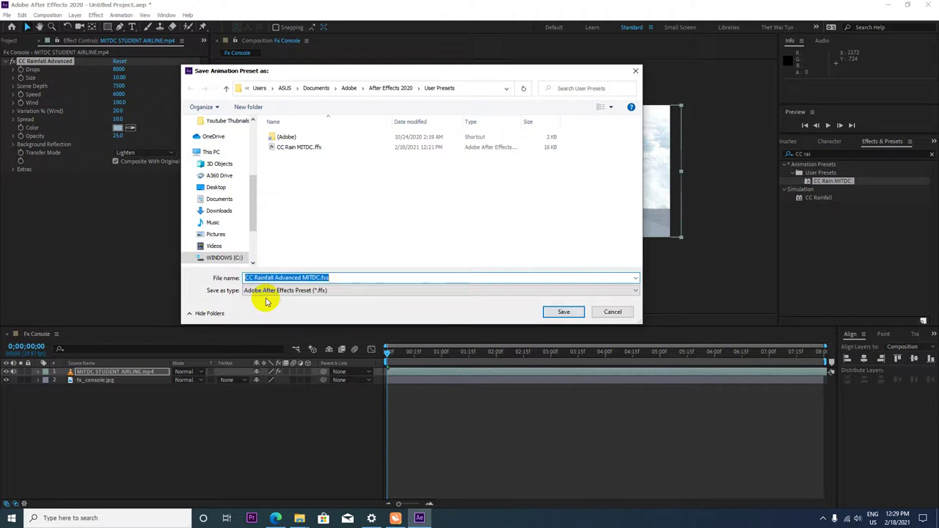
click(562, 312)
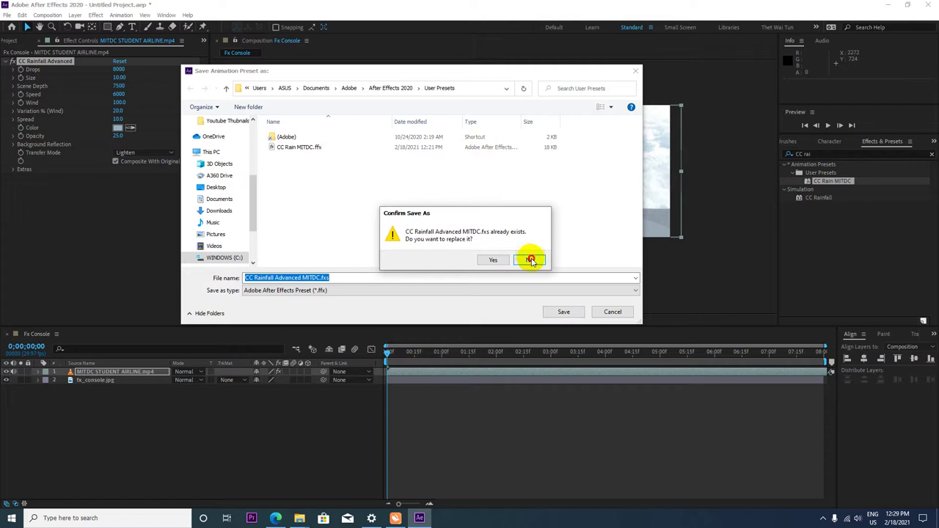
click(530, 260)
Remove MITDC from the file name and save the preset as CC Rainfall Advanced.ffx
click(302, 277)
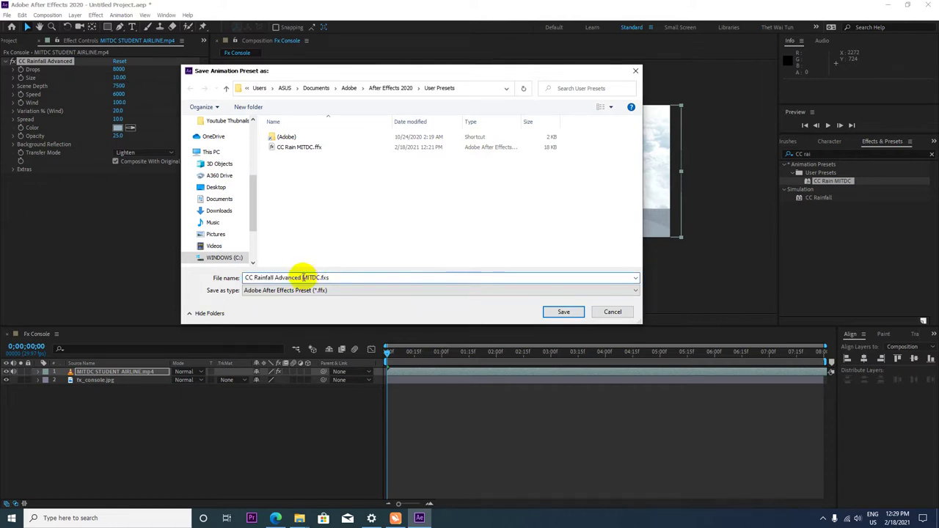
drag(302, 278, 322, 277)
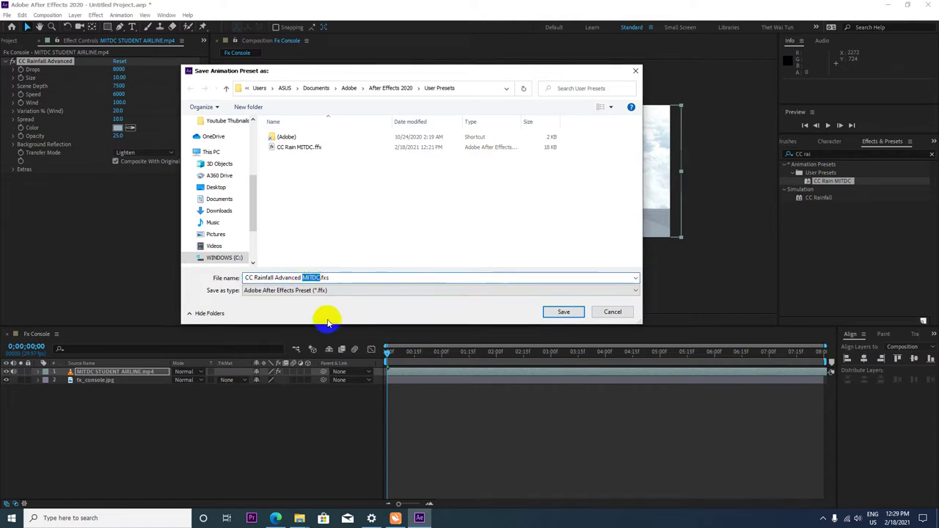
key(BackSpace)
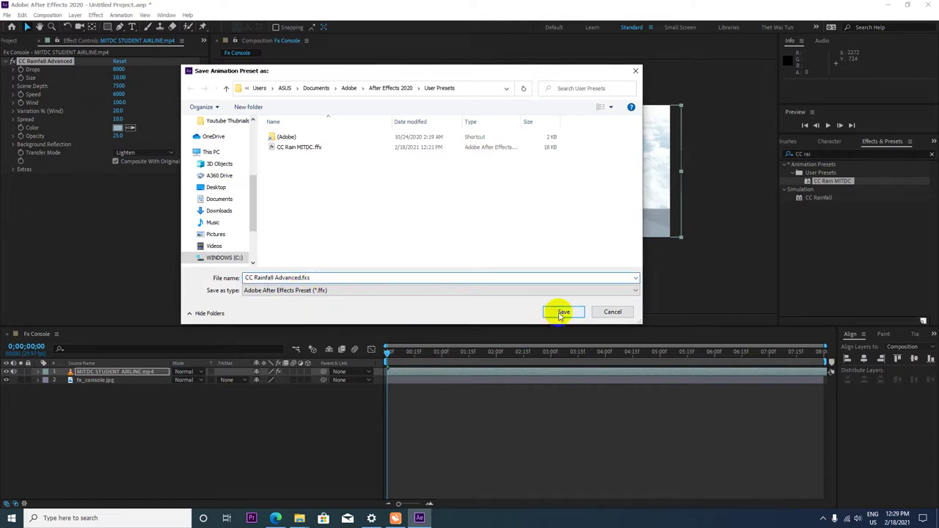
click(562, 311)
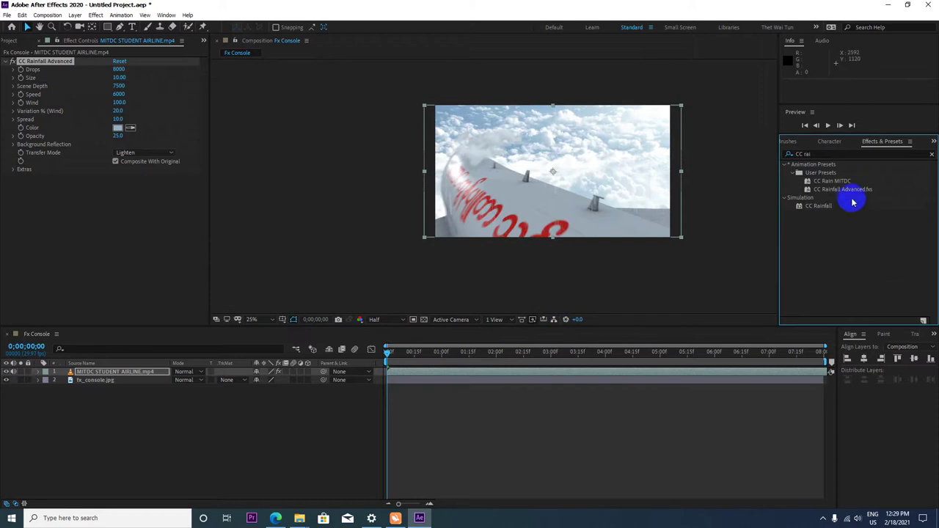
Delete the CC Rainfall Advanced effect from the MITDC STUDENT AIRLINE.mp4 layer
click(847, 190)
click(846, 181)
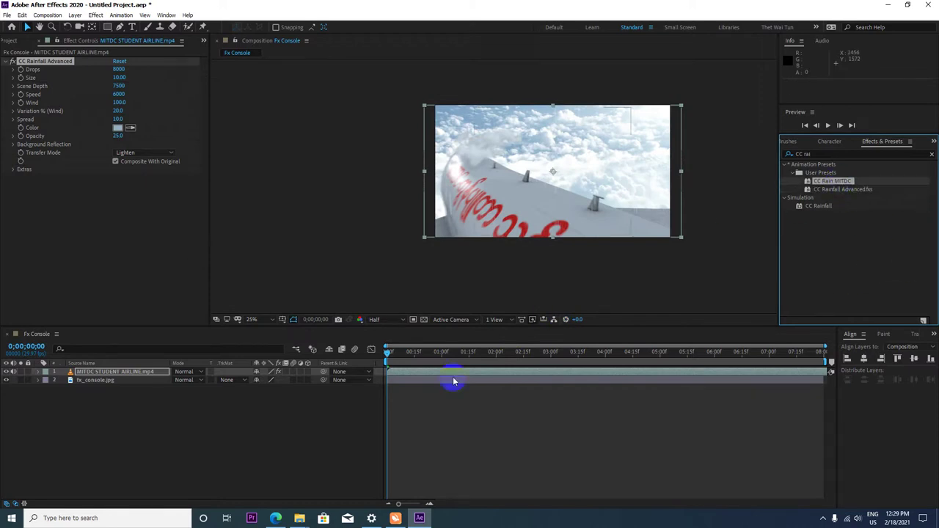
click(149, 436)
click(53, 62)
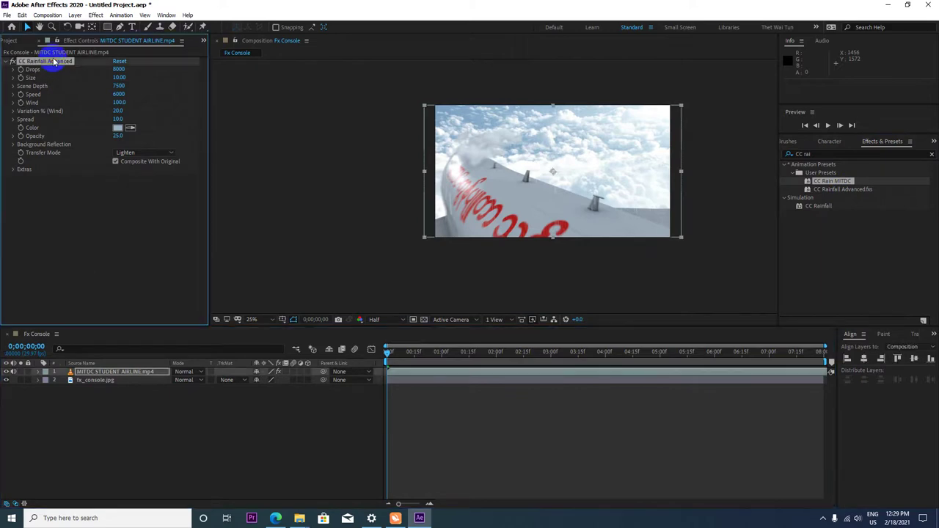
key(Delete)
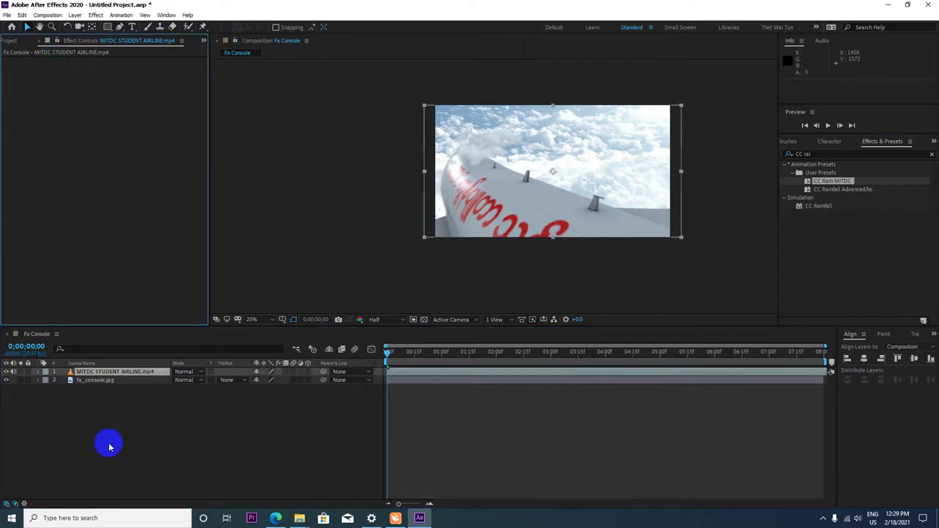
Reselect the MITDC STUDENT AIRLINE.mp4 layer and summon the FX Console search with Ctrl+Space
click(115, 373)
click(835, 182)
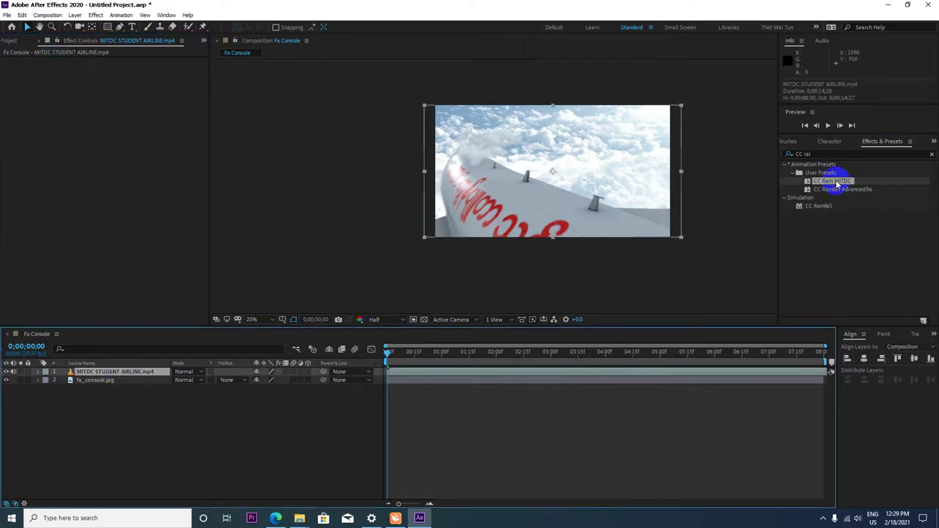
drag(834, 182, 113, 455)
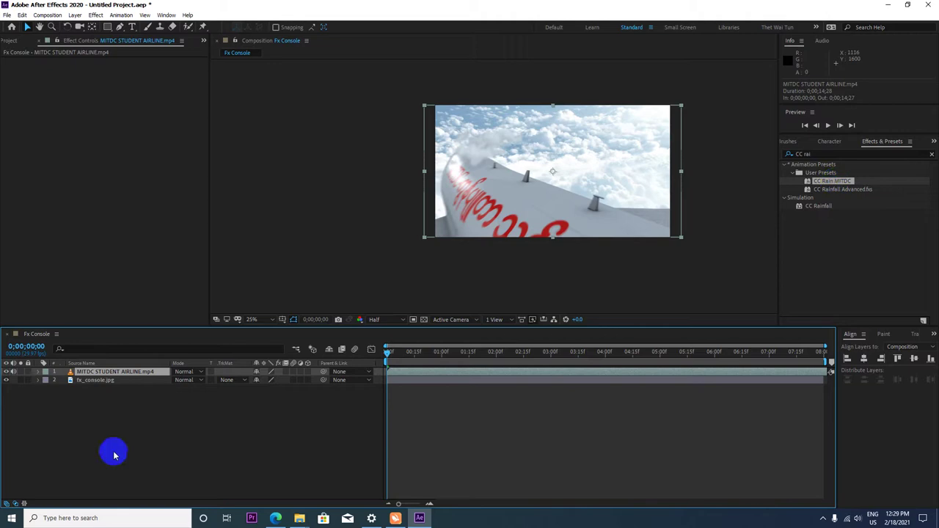
key(ctrl+space)
Search FX Console for 'CC Rai' and apply the CC Rain MITDC preset to the wing clip
text(CC)
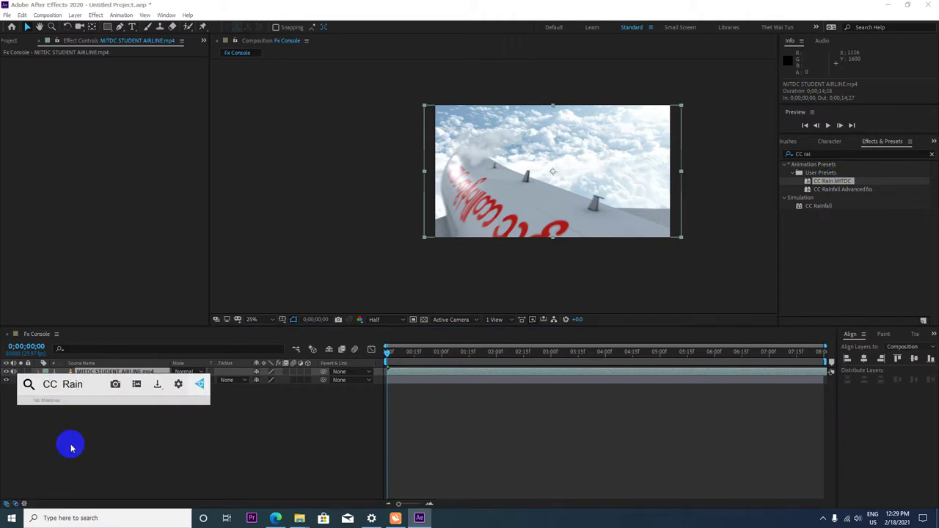
key(BackSpace)
key(BackSpace)
key(BackSpace)
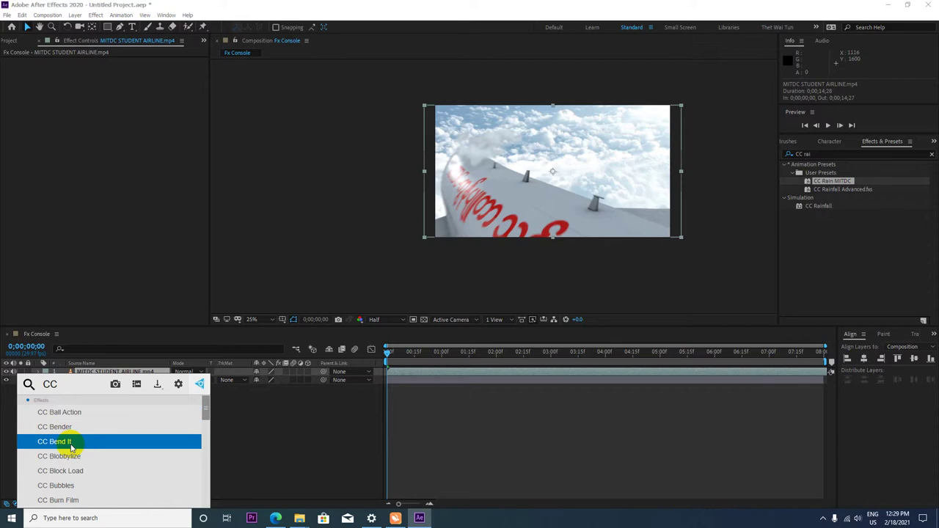
text(Rain)
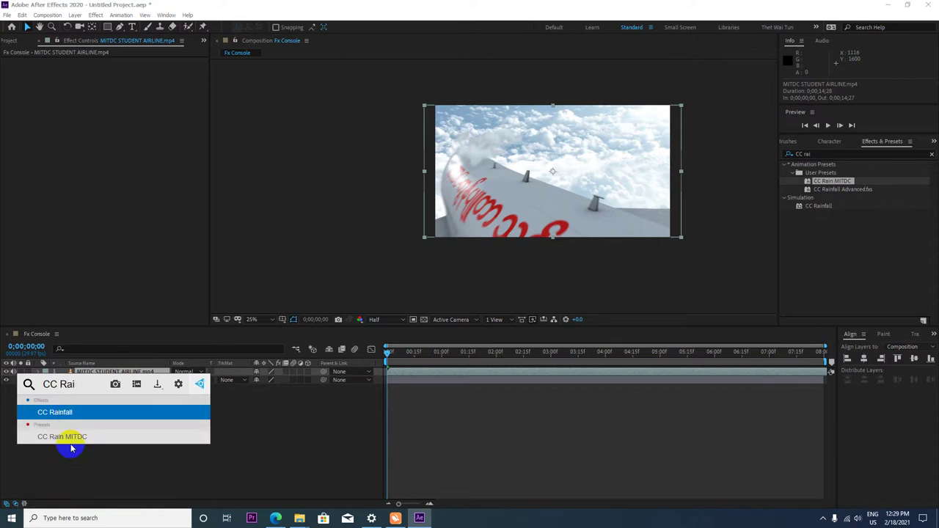
key(BackSpace)
key(BackSpace)
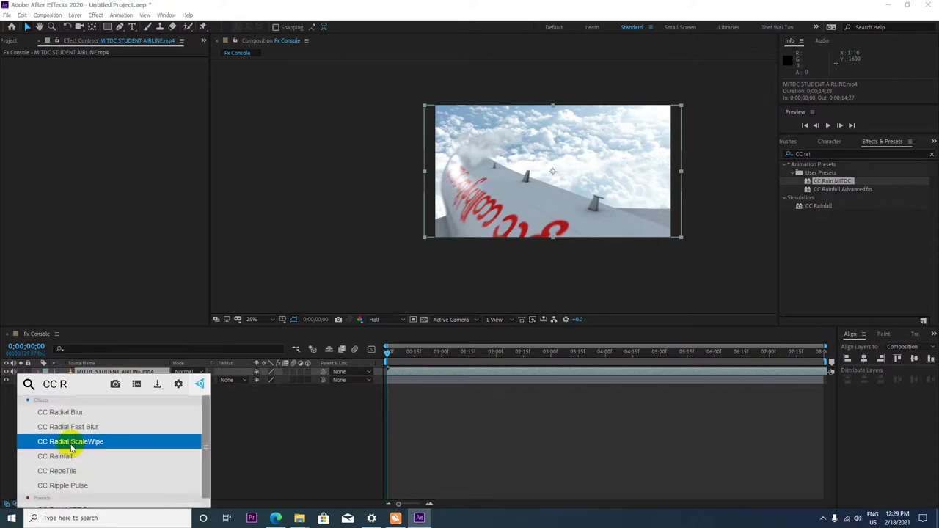
text(ain)
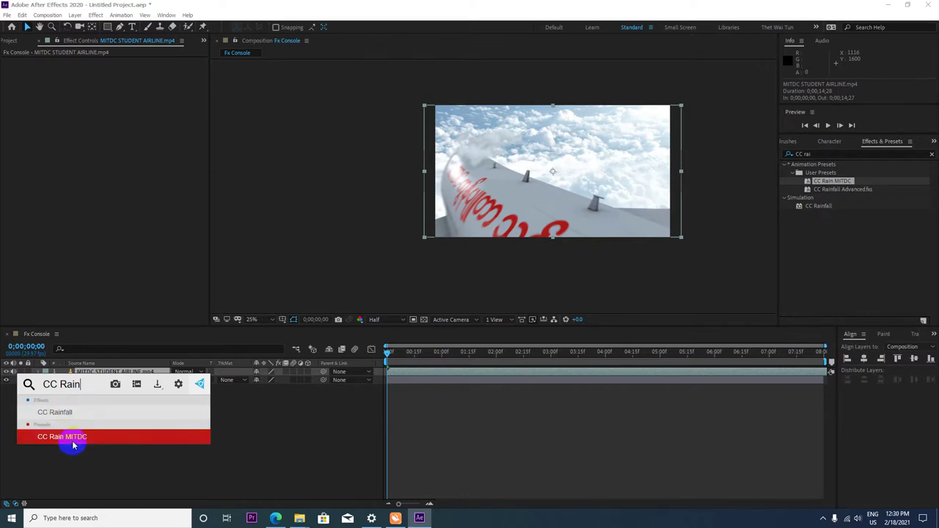
click(73, 436)
Apply the CC Rainfall Advanced preset, remove it, then drag CC Rain MITDC onto layer 1
mouse_move(865, 190)
mouse_down()
mouse_move(228, 285)
mouse_move(139, 372)
mouse_up()
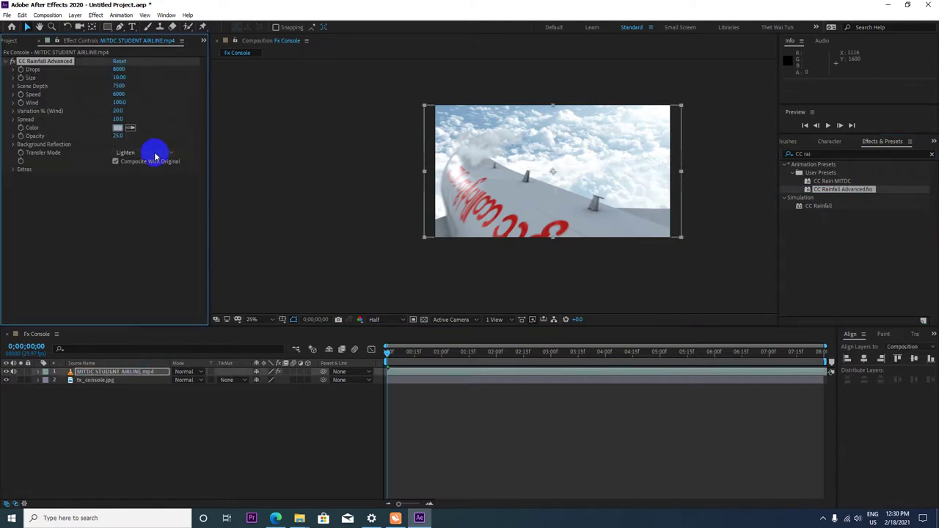
click(829, 180)
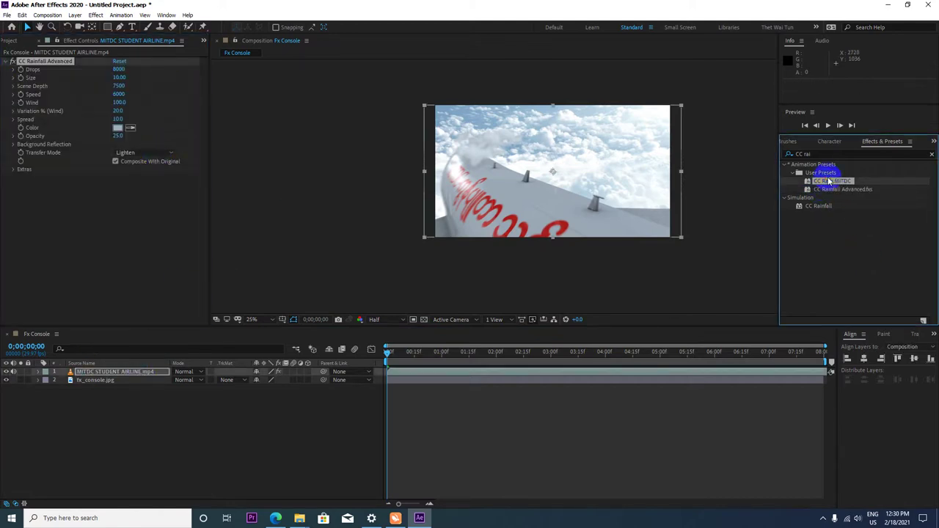
click(37, 61)
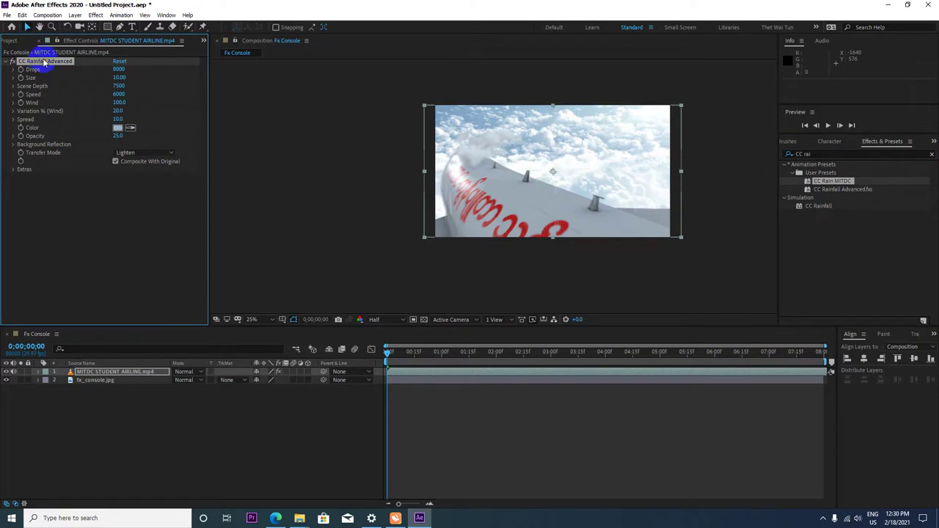
key(Delete)
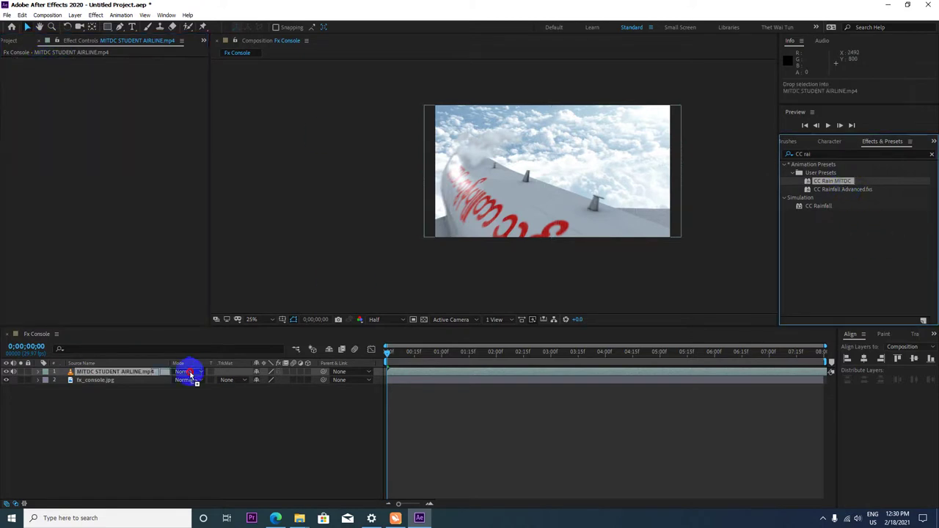
drag(843, 183, 144, 372)
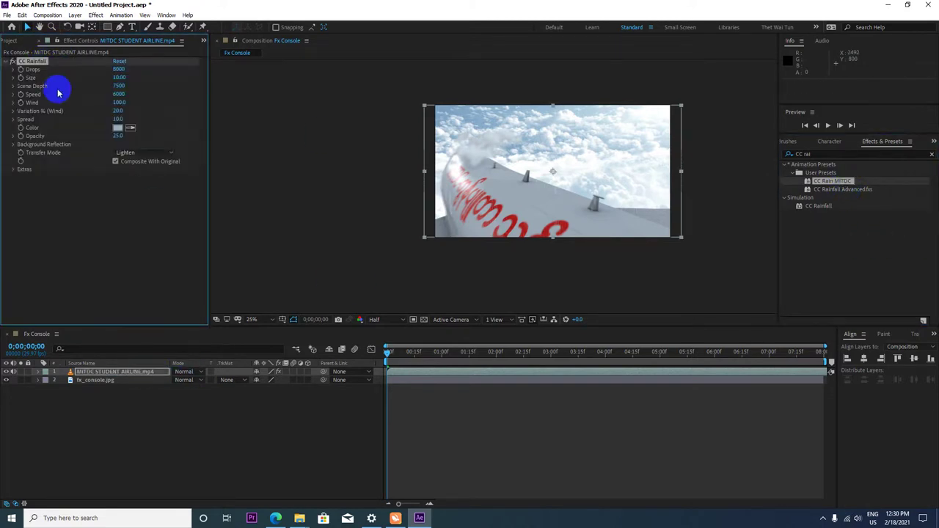
Replace the plain CC Rainfall effect with the CC Rainfall Advanced.ffx preset on layer 1
click(827, 188)
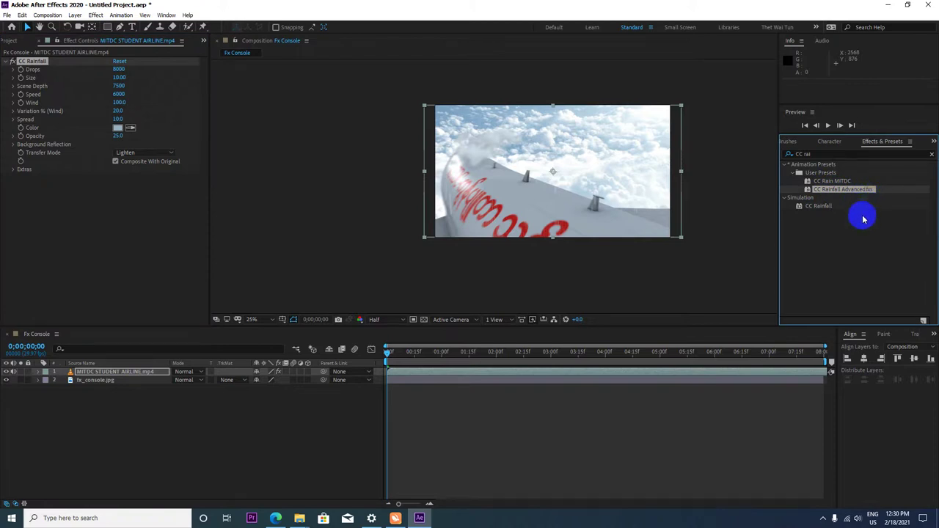
drag(854, 193, 15, 182)
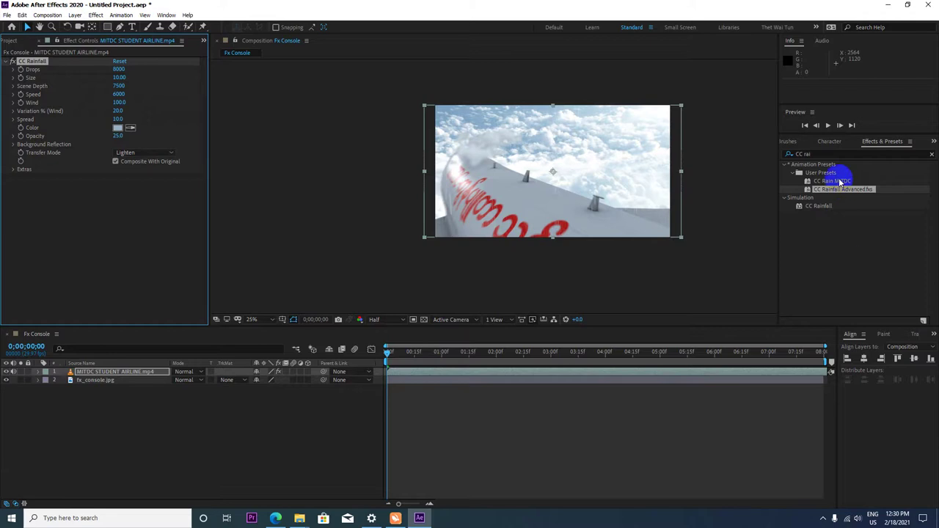
key(Delete)
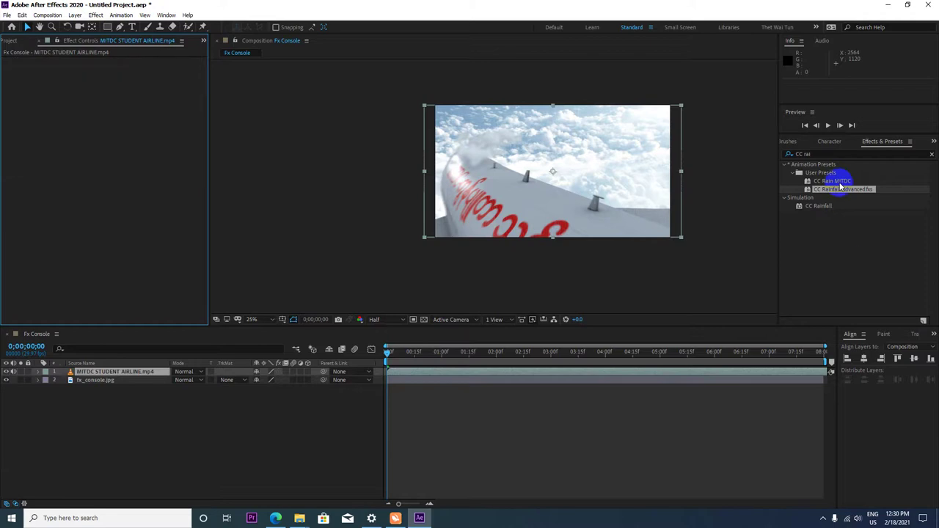
drag(838, 191, 129, 372)
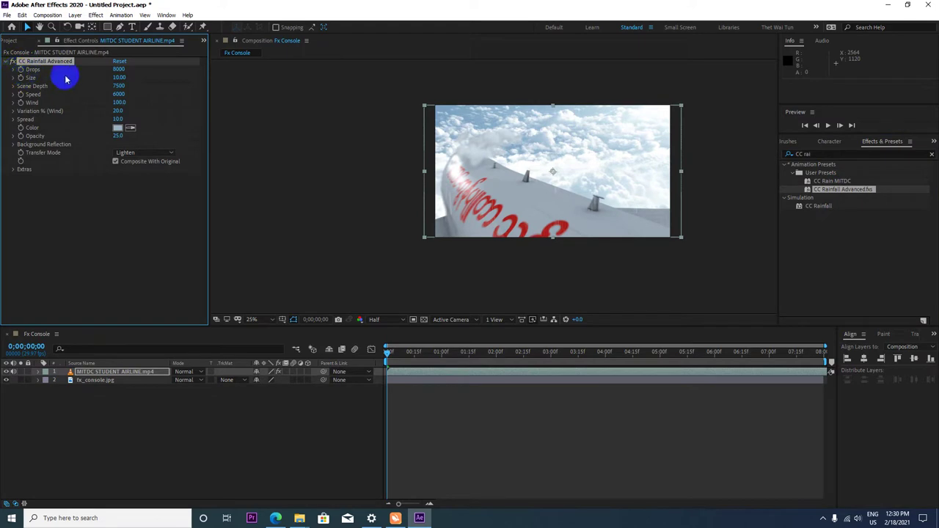
click(134, 416)
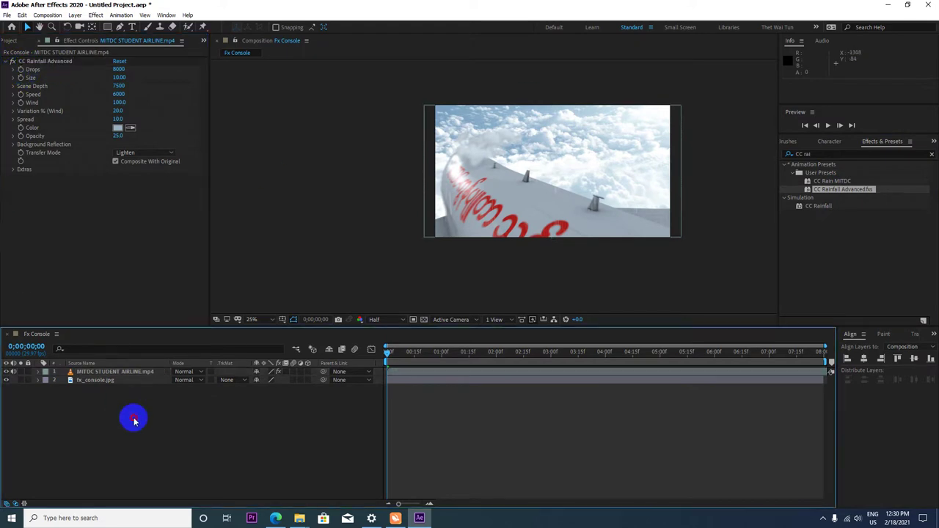
Open the FX Console settings window, reposition it, and close it
key(ctrl+space)
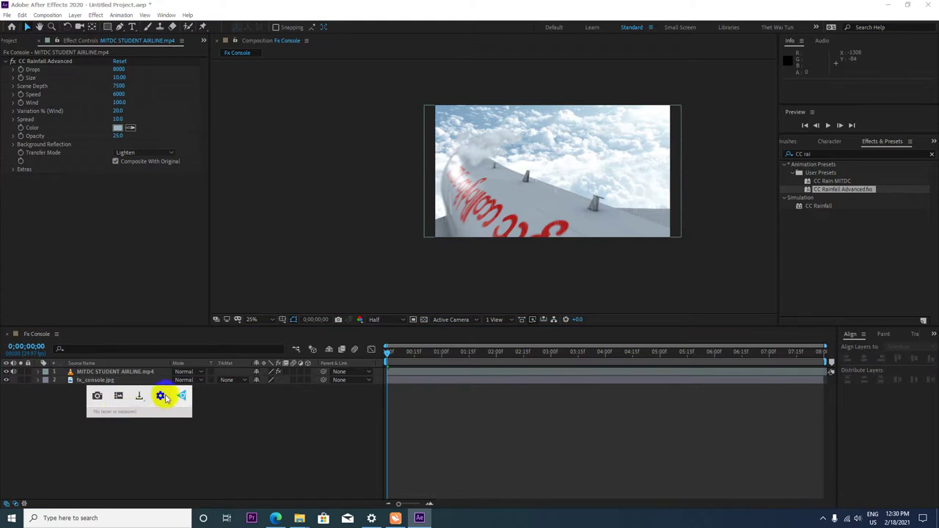
click(161, 396)
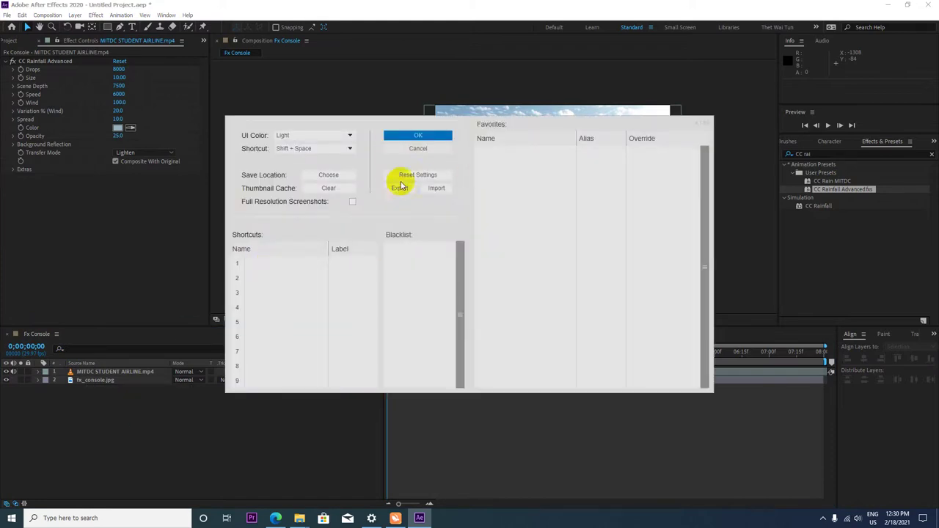
mouse_move(14, 63)
mouse_down()
mouse_move(616, 160)
mouse_move(665, 78)
mouse_up()
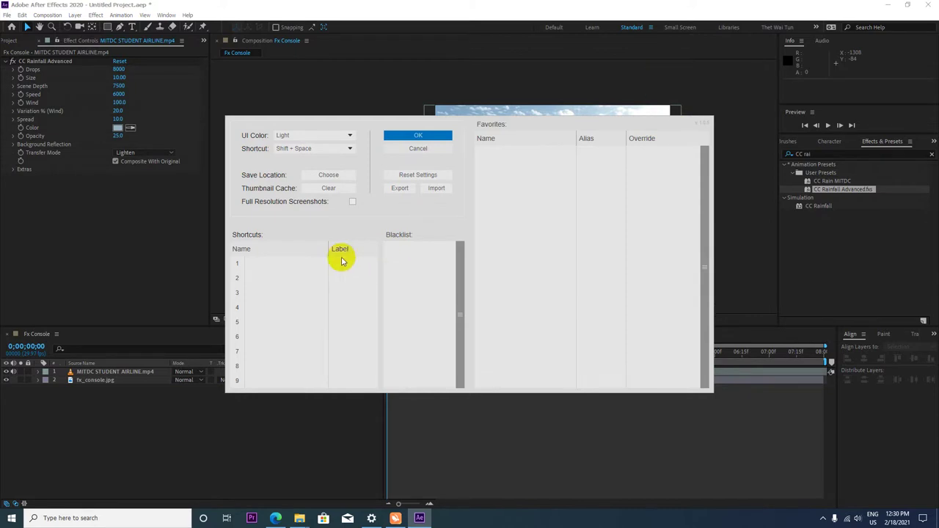
click(415, 149)
Select the MITDC STUDENT AIRLINE layer and reopen the FX Console settings
click(42, 61)
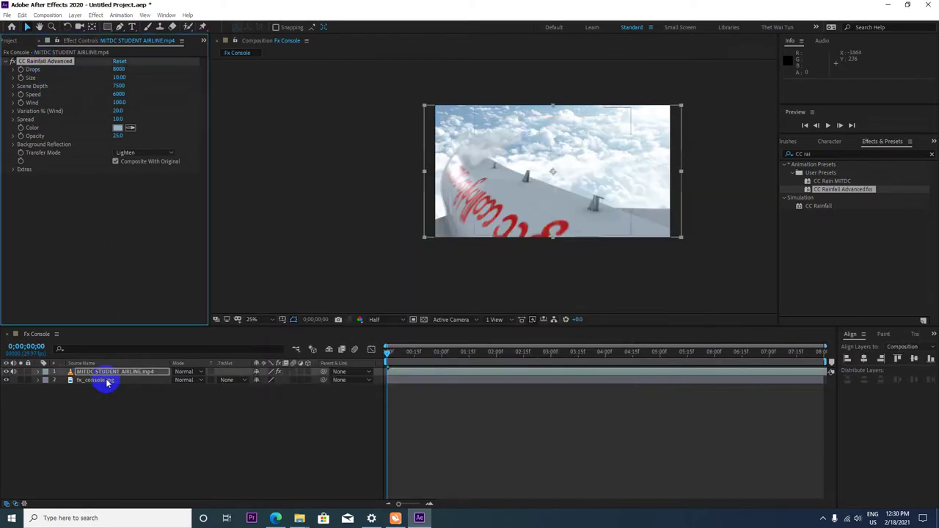
key(ctrl+space)
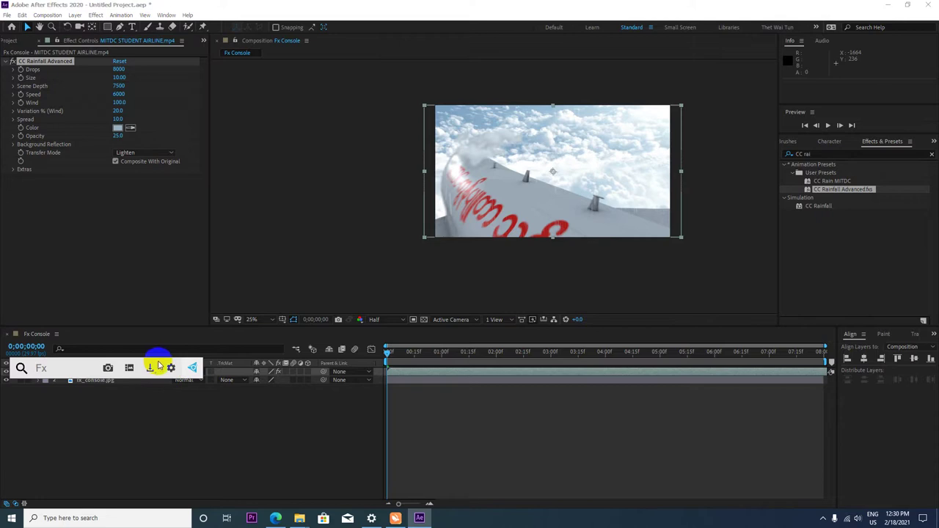
click(171, 368)
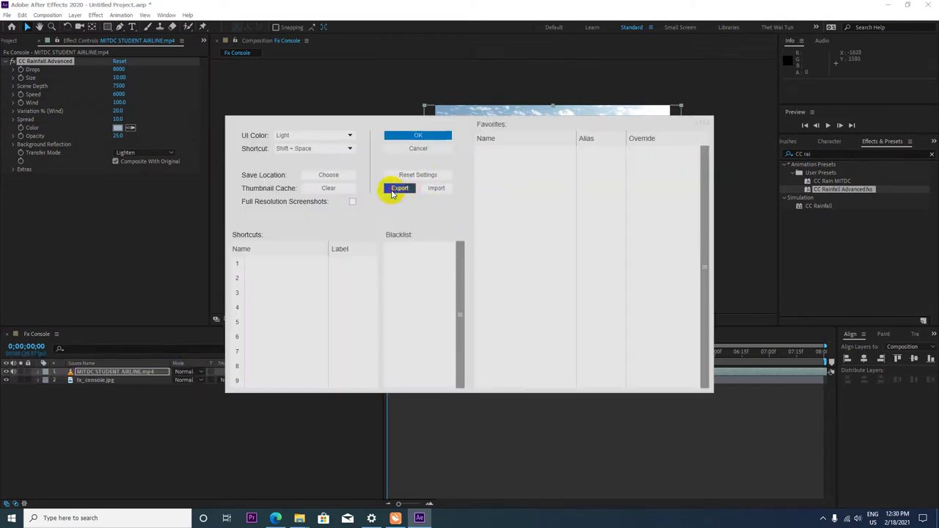
Export the FX Console preferences to the User Presets folder, entering a name for the .fxs file
click(392, 192)
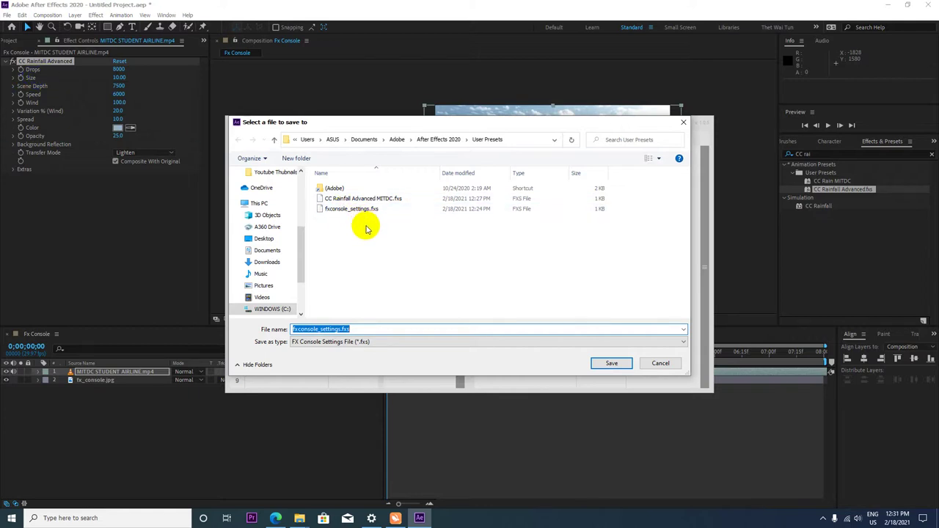
click(129, 129)
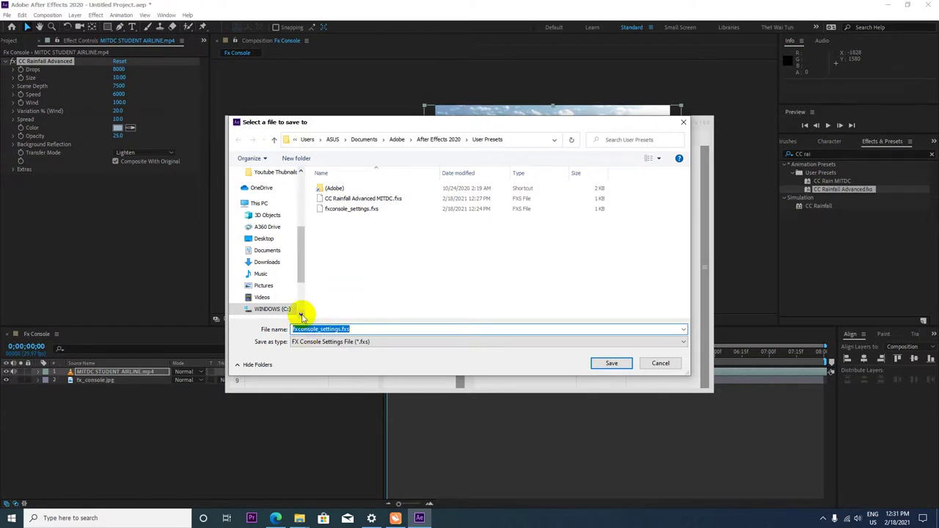
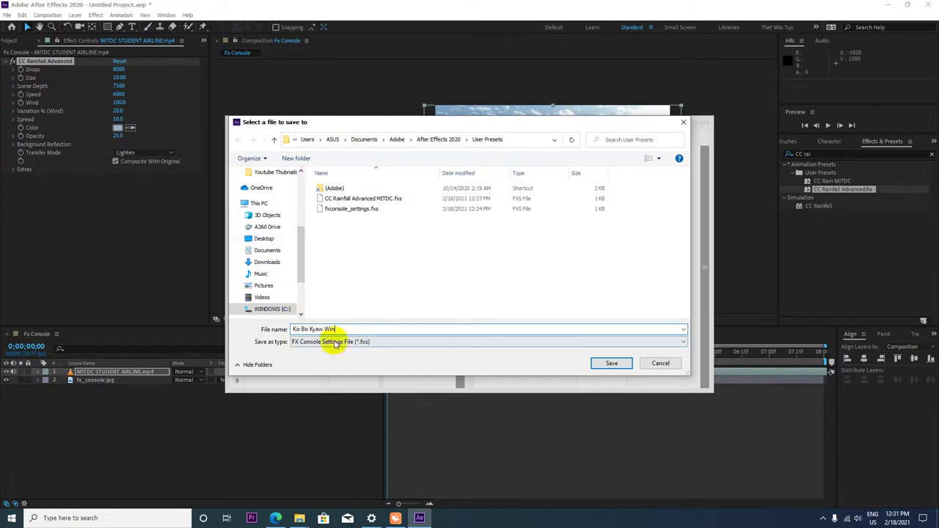
Save the .fxs export, confirm the success message, and close the FX Console preferences
click(609, 362)
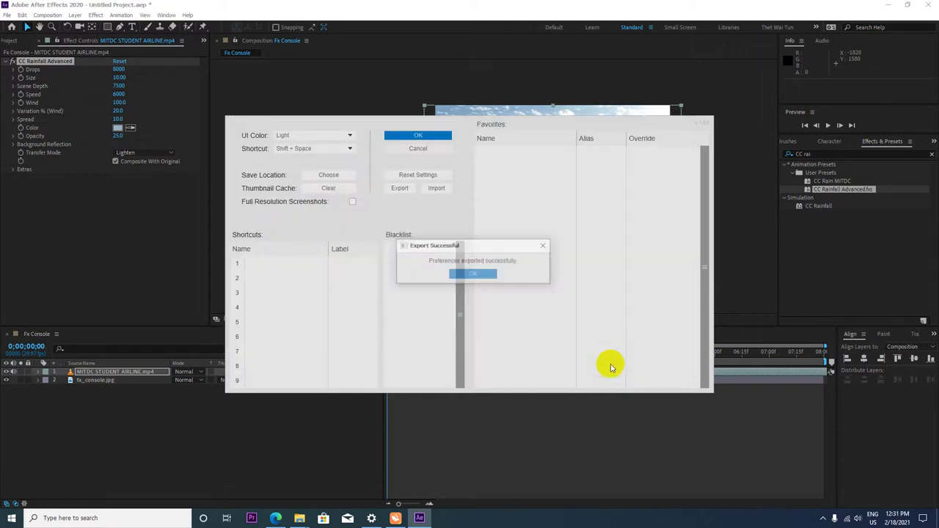
click(481, 276)
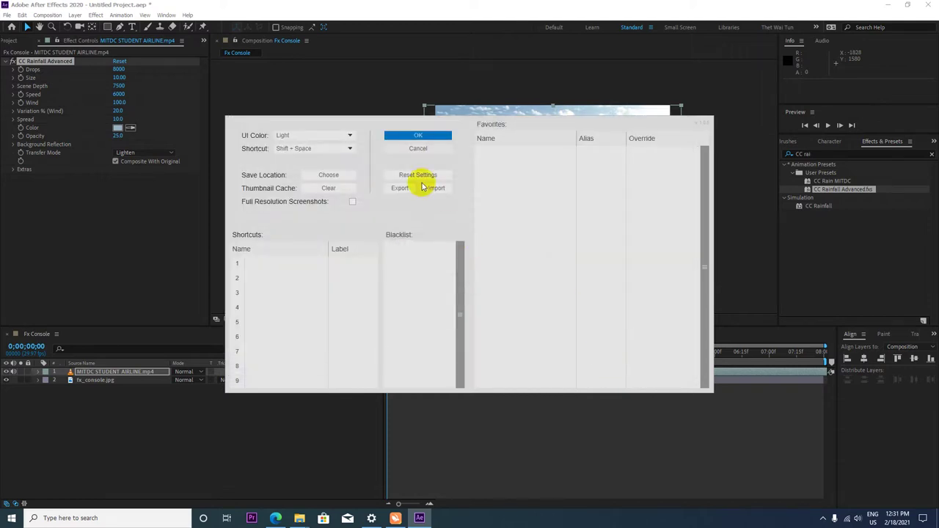
click(418, 136)
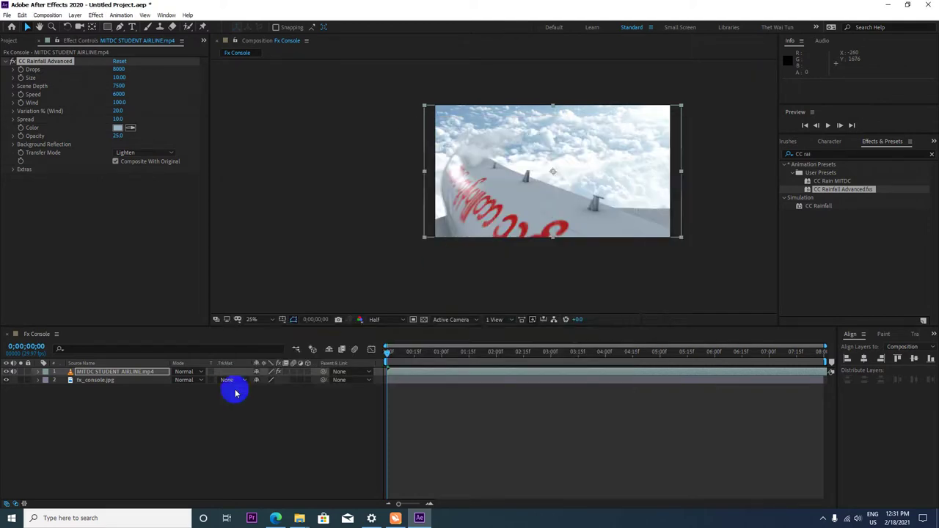
click(92, 406)
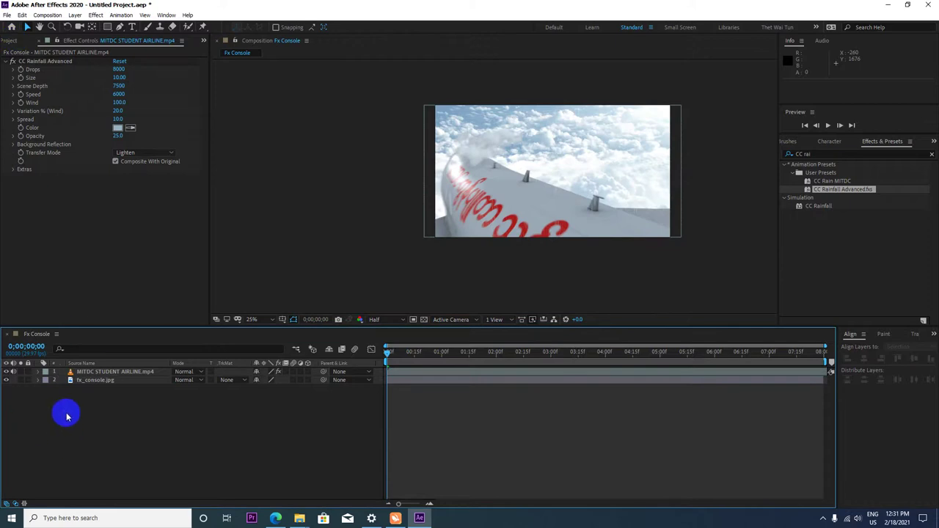
Summon and dismiss the FX Console toolbar, then select the MITDC STUDENT AIRLINE layer
key(ctrl+space)
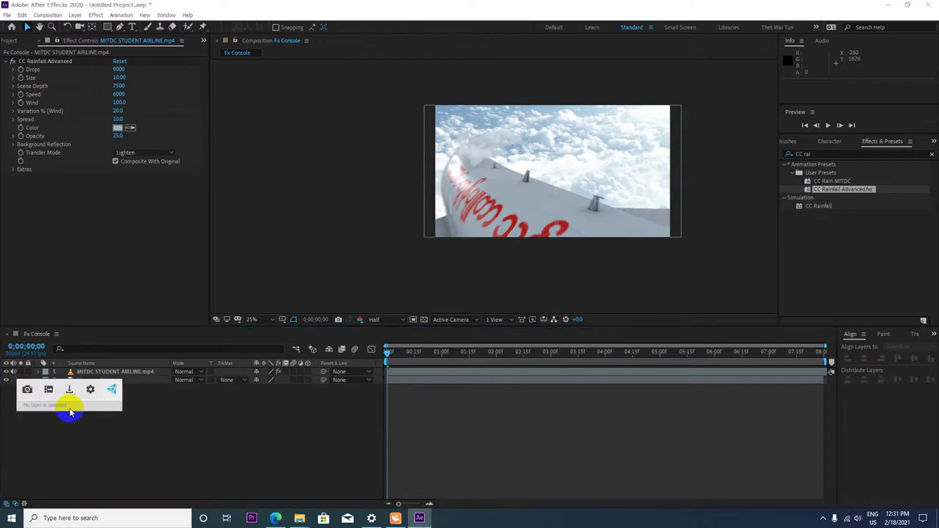
click(63, 427)
click(80, 377)
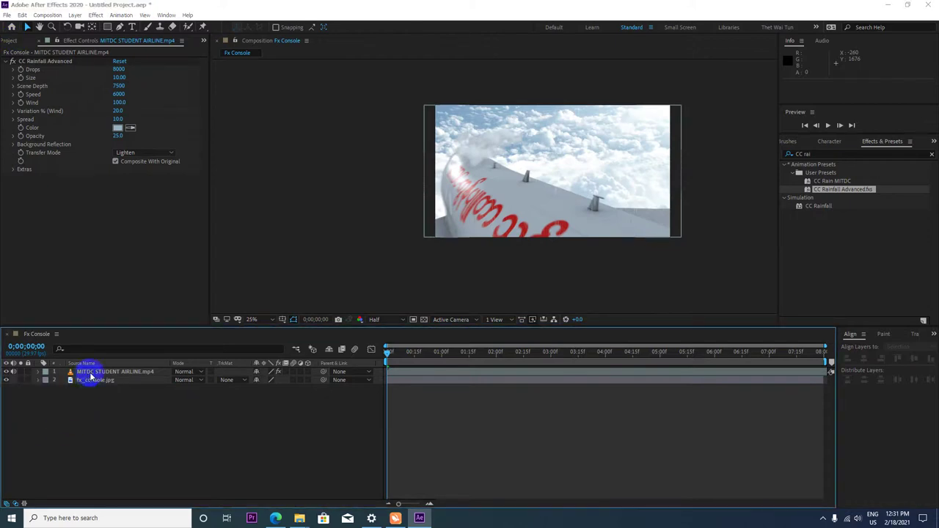
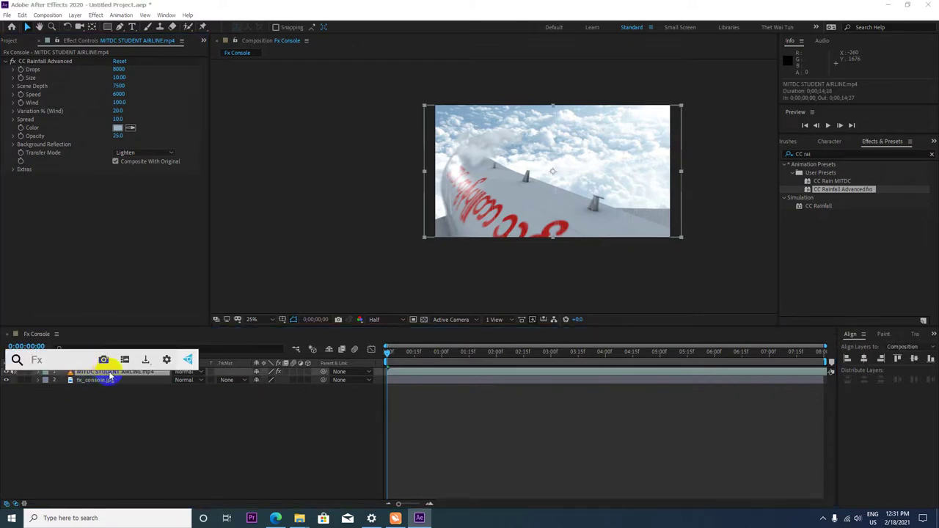
Try console searches for 'CC' and 'Ko', then dismiss the effect search
click(41, 359)
text(CC)
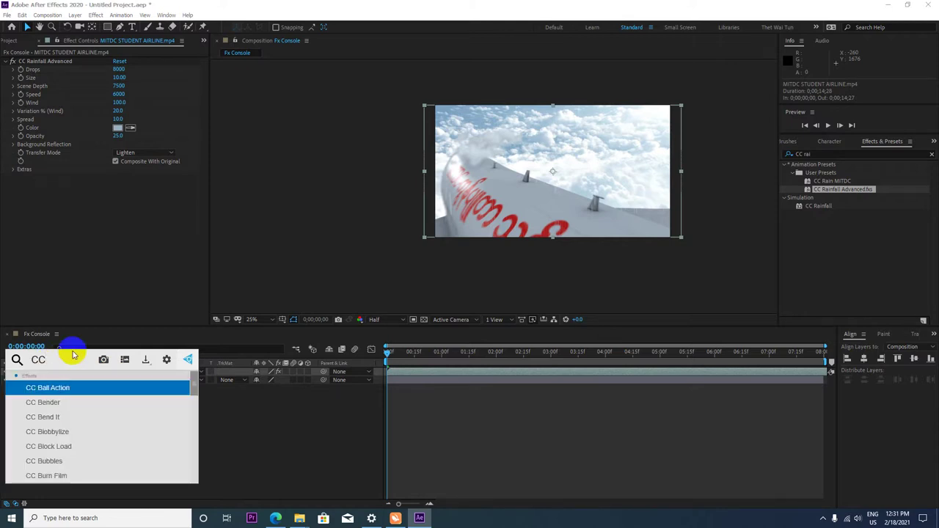
key(BackSpace)
key(BackSpace)
text(Ko)
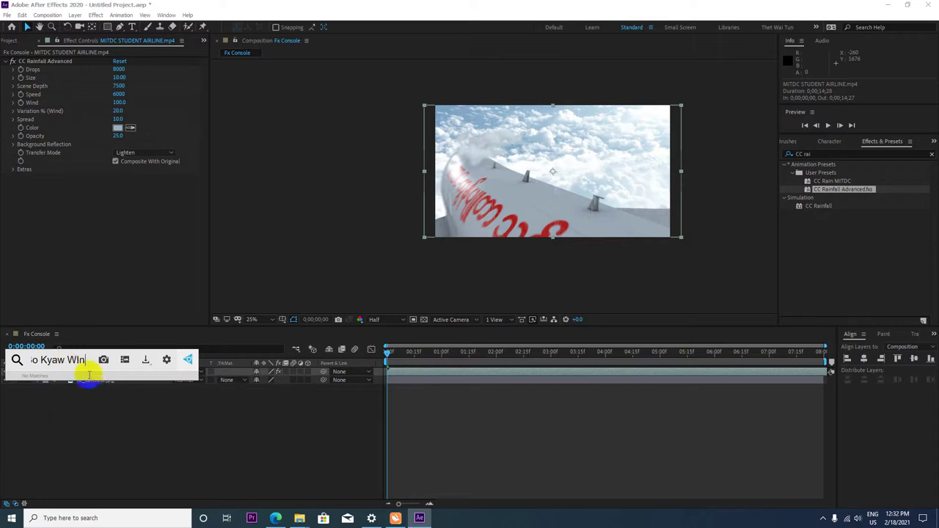
click(85, 360)
key(BackSpace)
key(BackSpace)
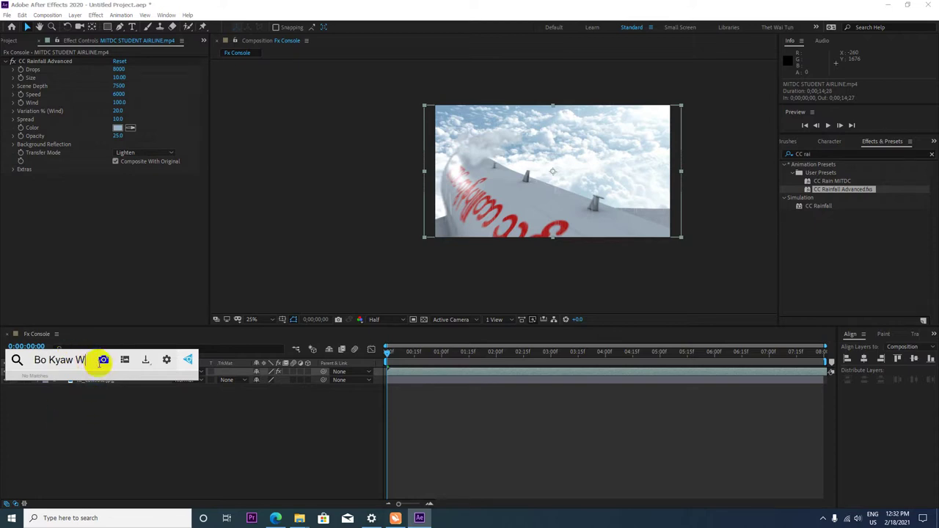
click(110, 396)
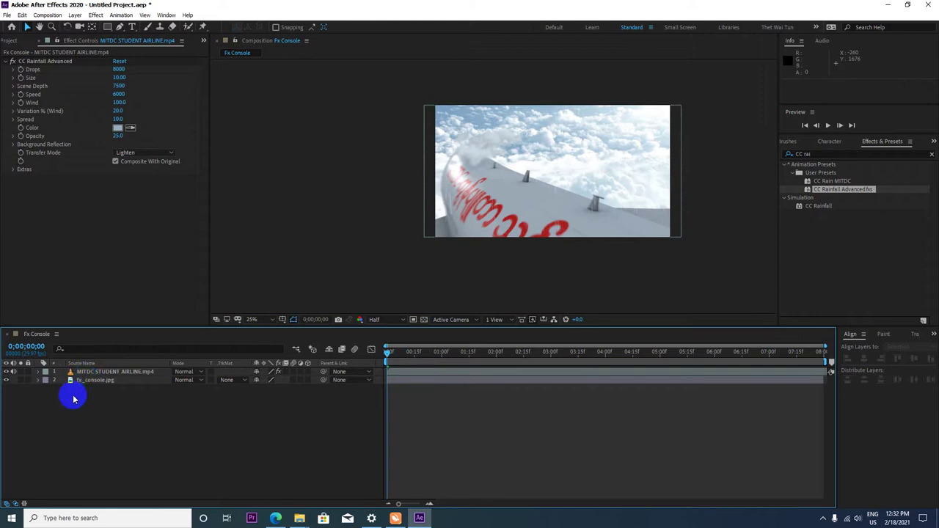
Select the MITDC STUDENT AIRLINE.mp4 layer and enter 'Ke' in the effects search
click(86, 372)
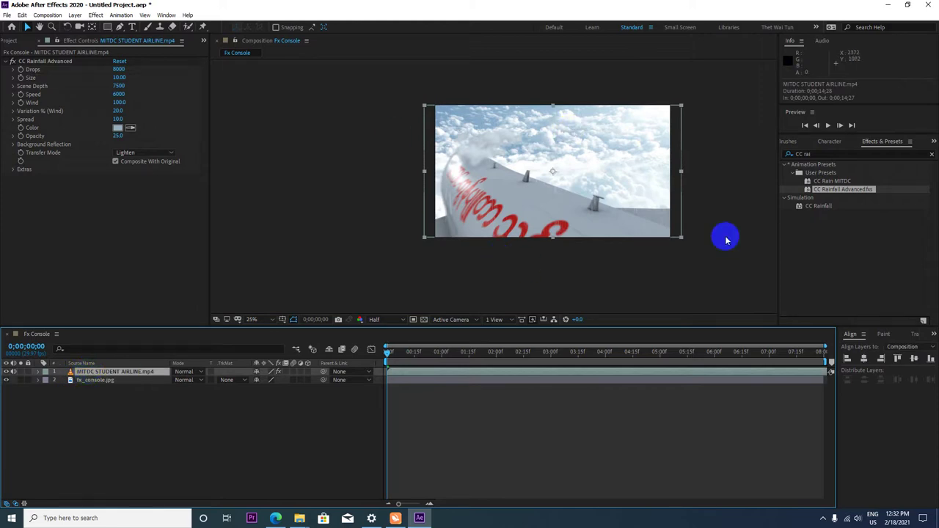
click(817, 154)
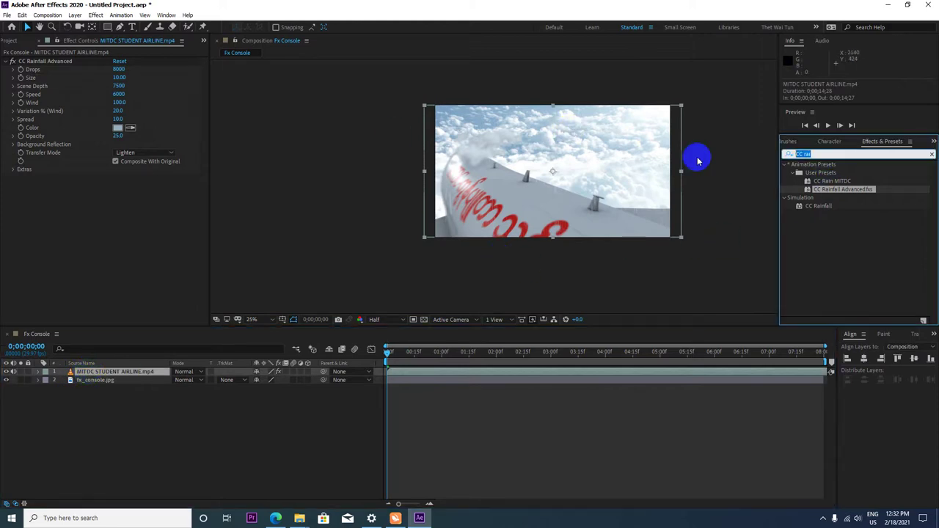
text(Ke Bo)
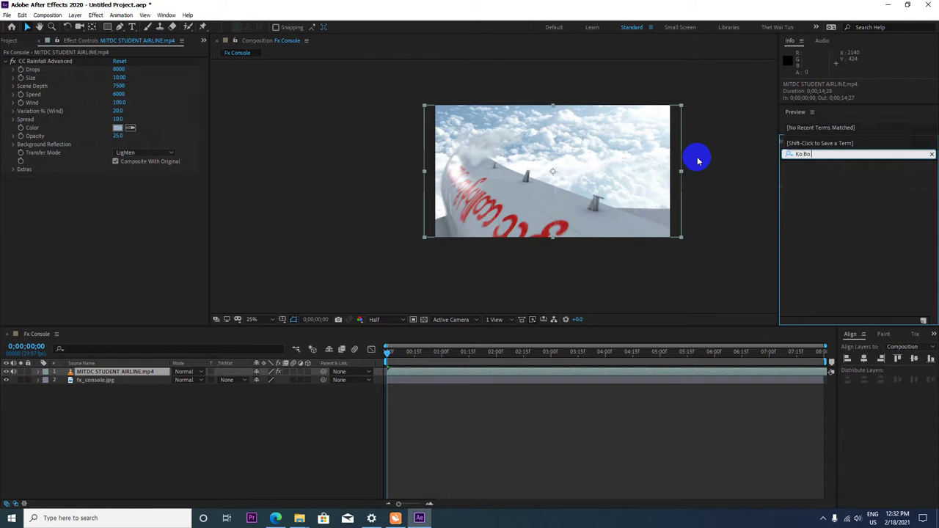
click(122, 213)
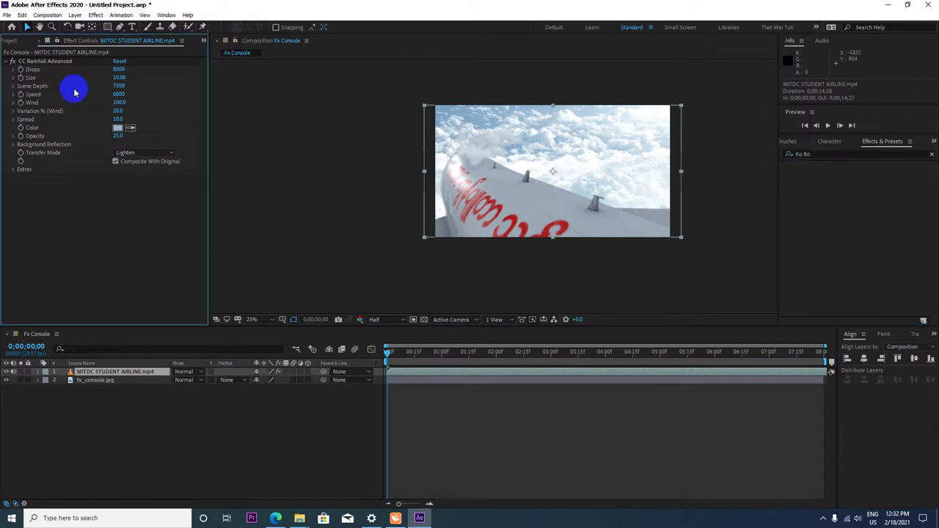
Save the project as Untitled Project.aep on the Desktop and quit After Effects
key(ctrl+s)
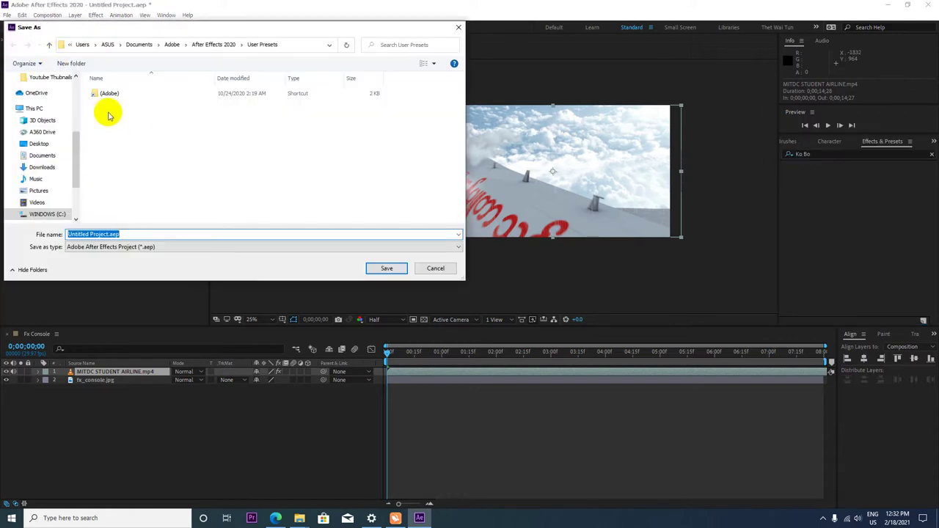
click(38, 144)
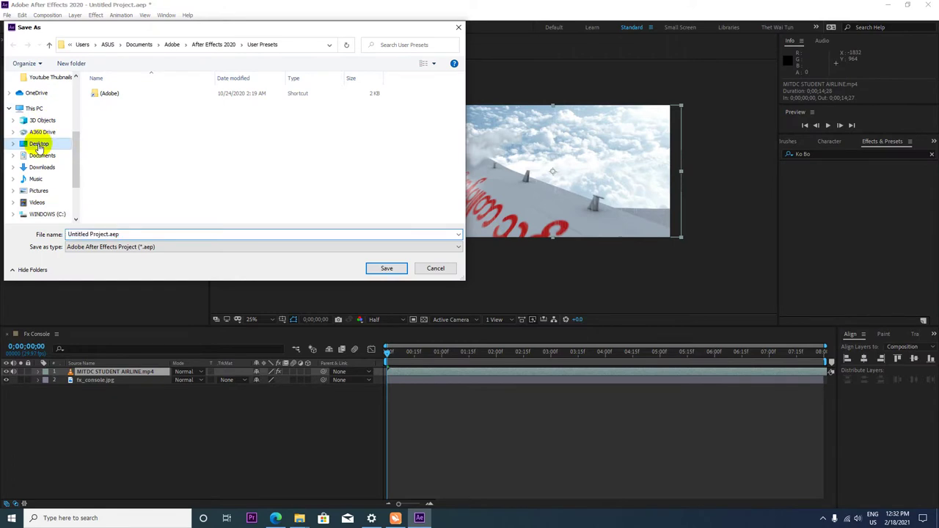
click(386, 268)
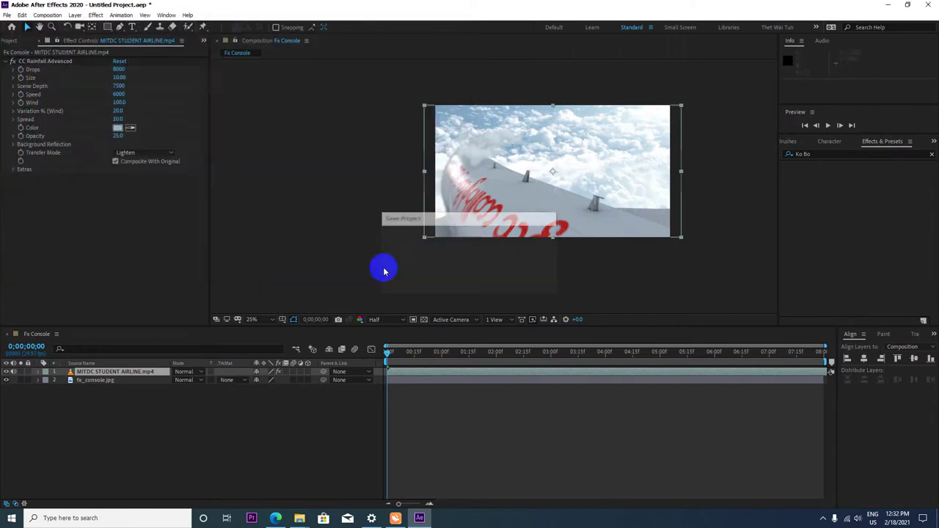
click(928, 5)
click(712, 242)
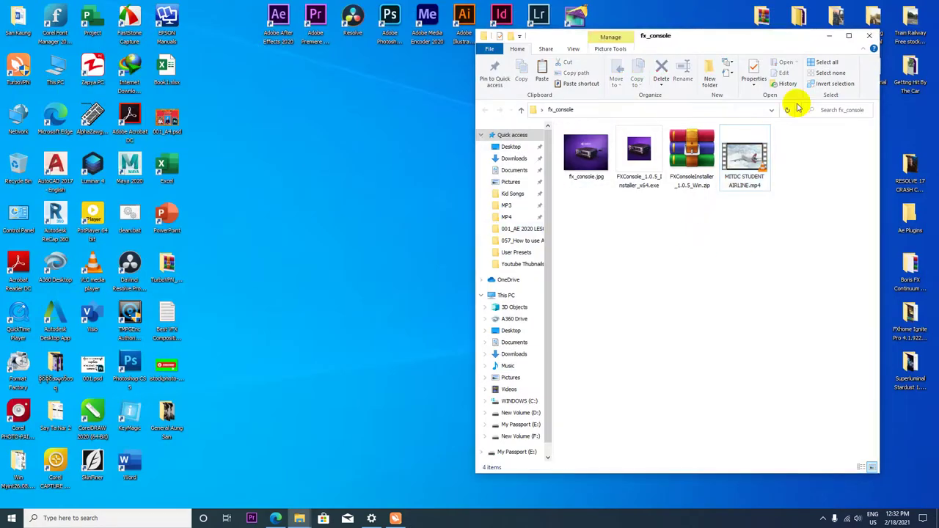
Move Untitled Project.aep into the Desktop fx_console folder and launch it from there
click(869, 36)
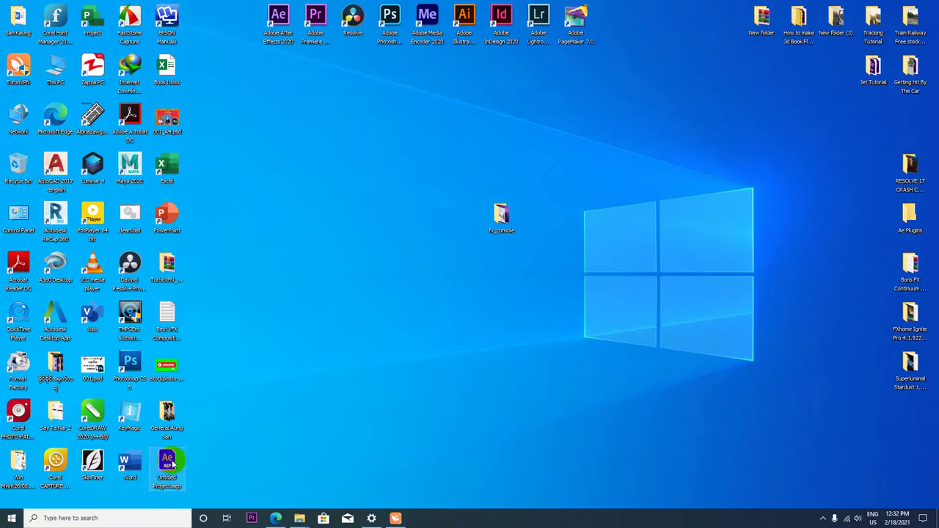
drag(167, 462, 500, 216)
right_click(563, 162)
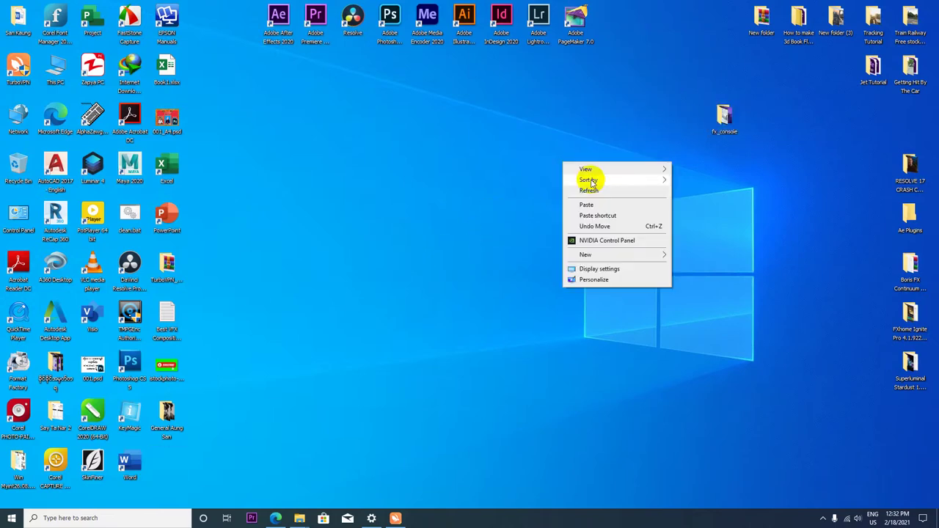
click(588, 190)
double_click(722, 119)
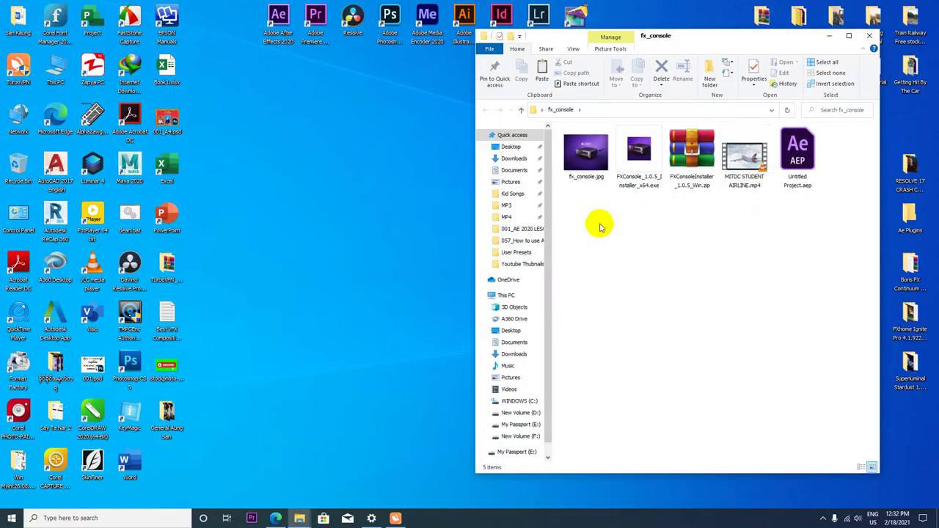
double_click(796, 155)
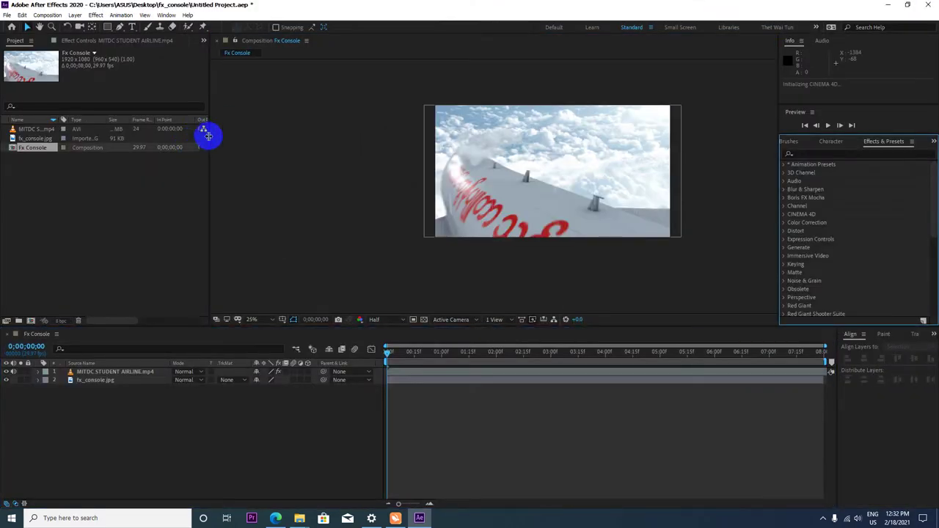
Select the top video layer and try FX Console searches for 'Ko' and 'CC'
click(230, 57)
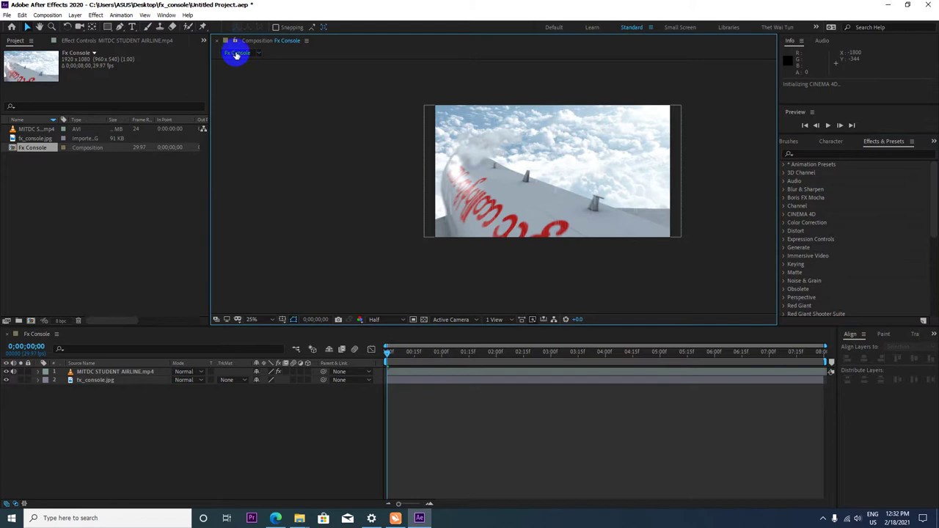
click(94, 372)
key(ctrl+space)
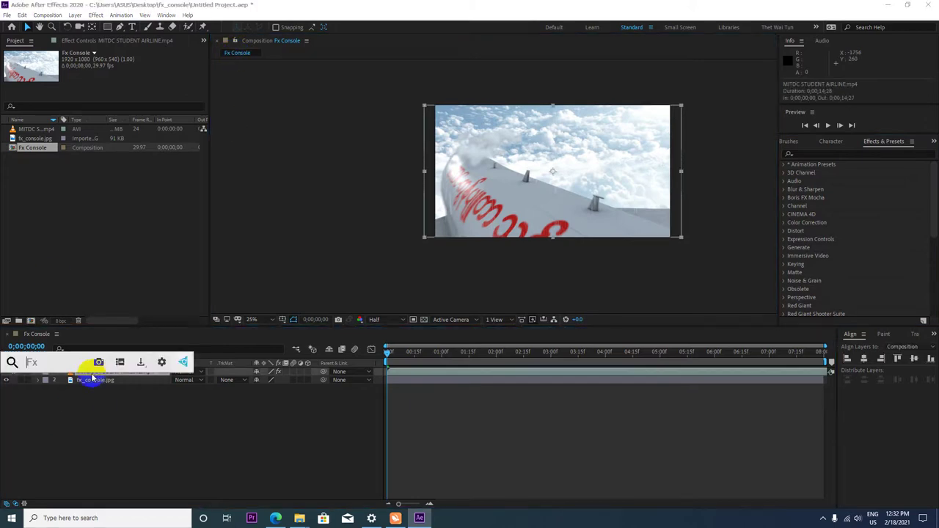
text(Ko)
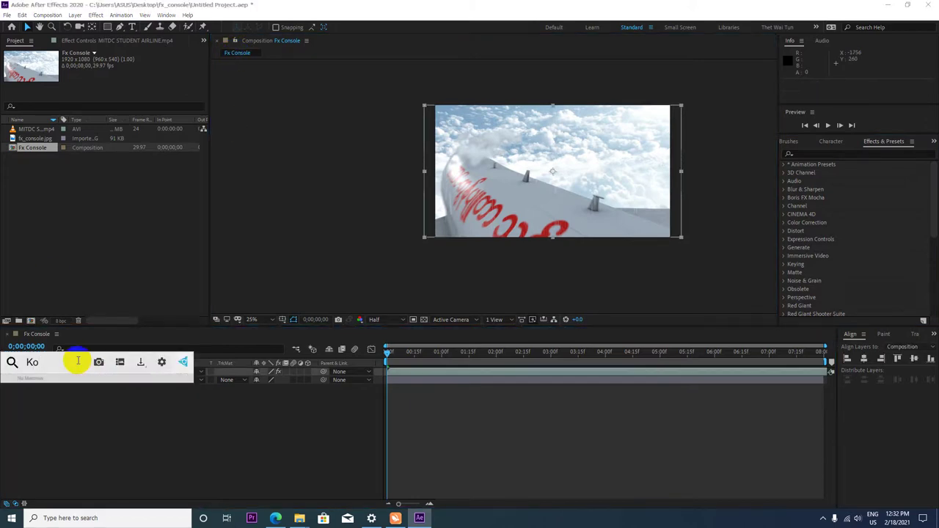
key(BackSpace)
key(BackSpace)
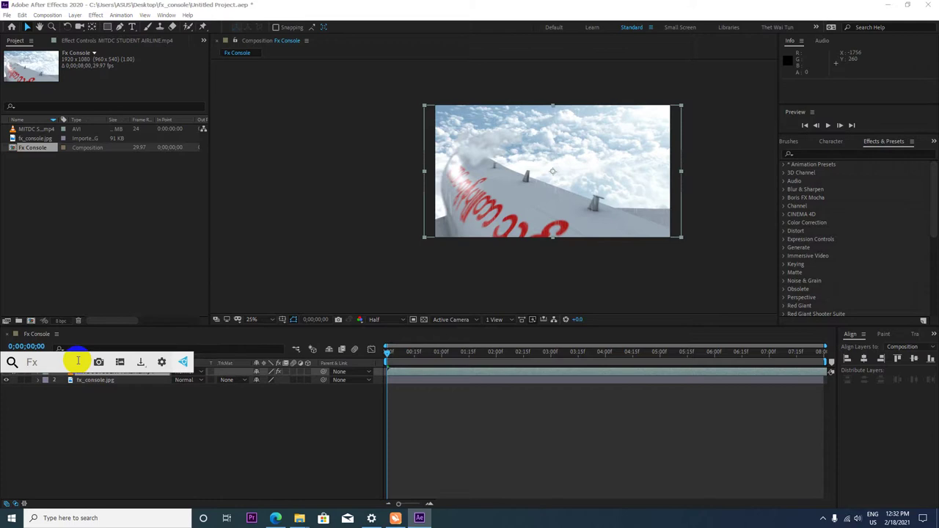
text(CC)
key(BackSpace)
key(BackSpace)
Import FX Console preferences from a saved .fxs file in User Presets, then close settings
click(161, 361)
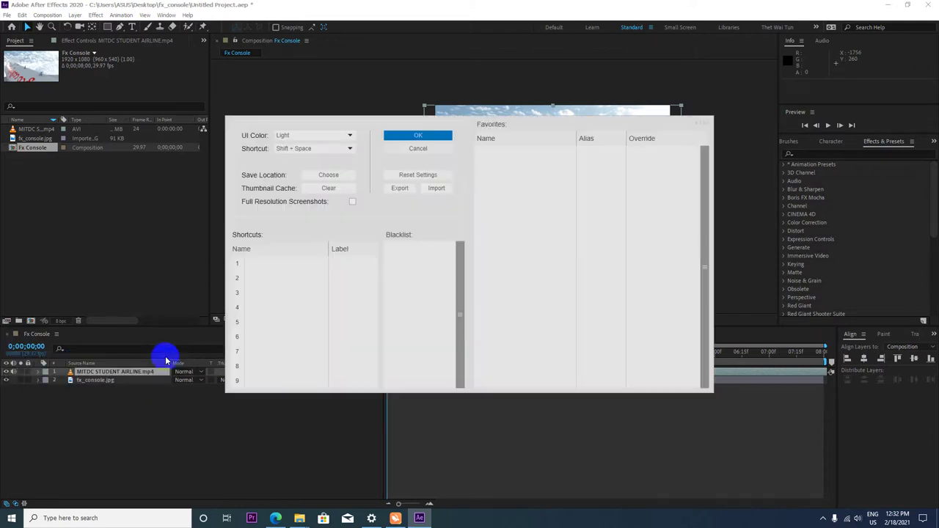
click(440, 188)
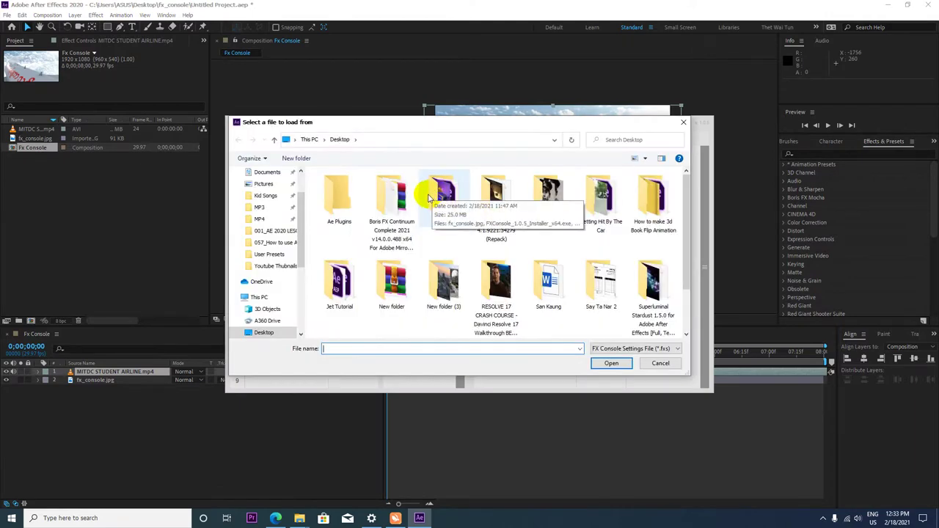
mouse_move(631, 125)
mouse_down()
mouse_move(440, 314)
mouse_move(467, 166)
mouse_up()
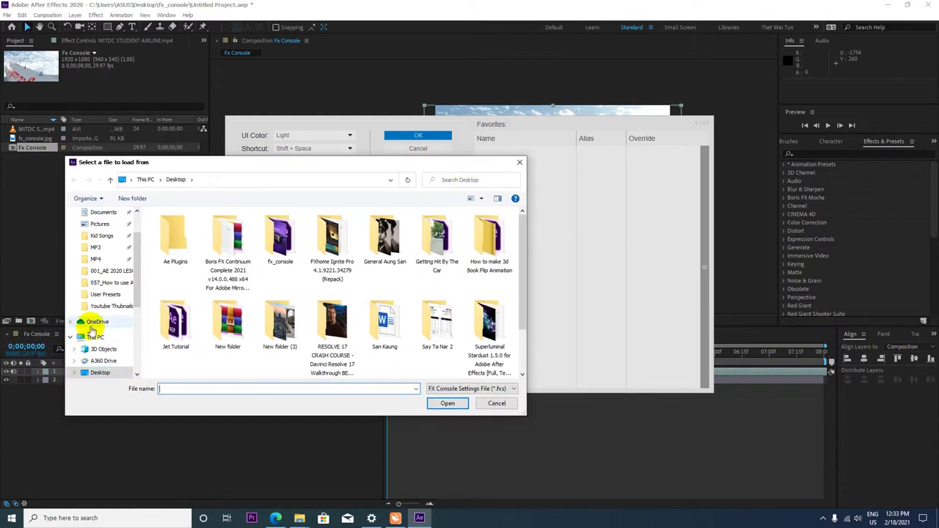
click(105, 294)
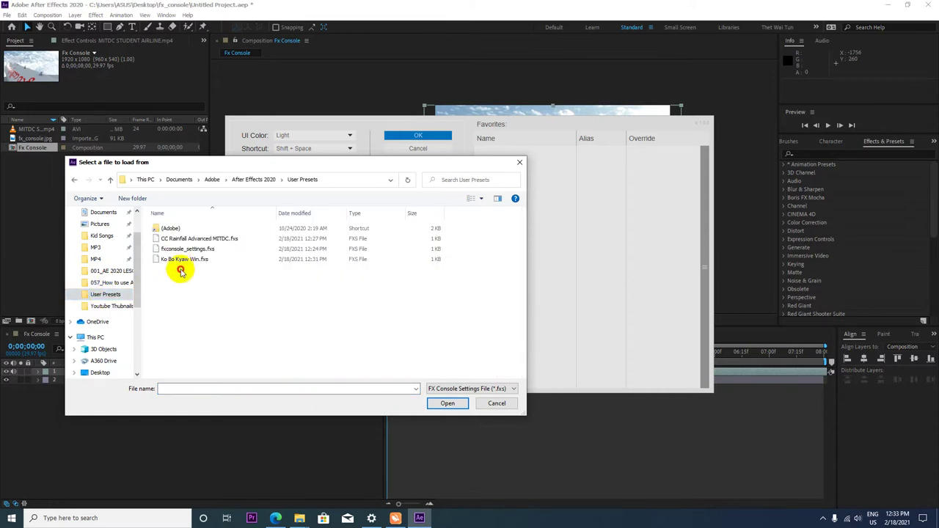
click(189, 239)
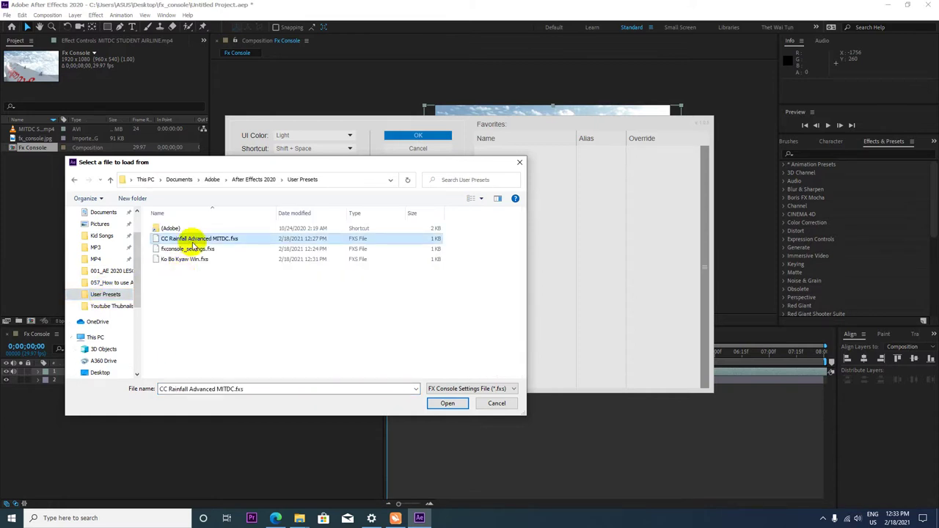
click(189, 260)
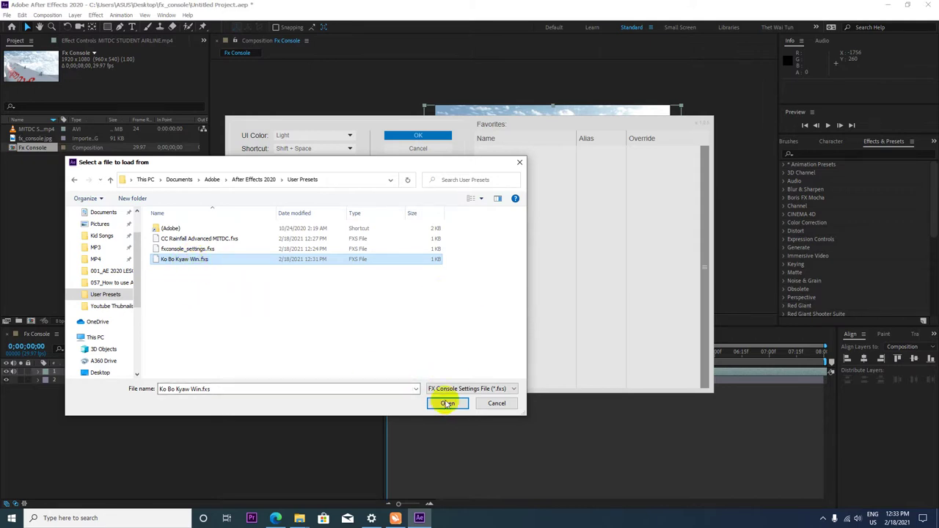
click(445, 402)
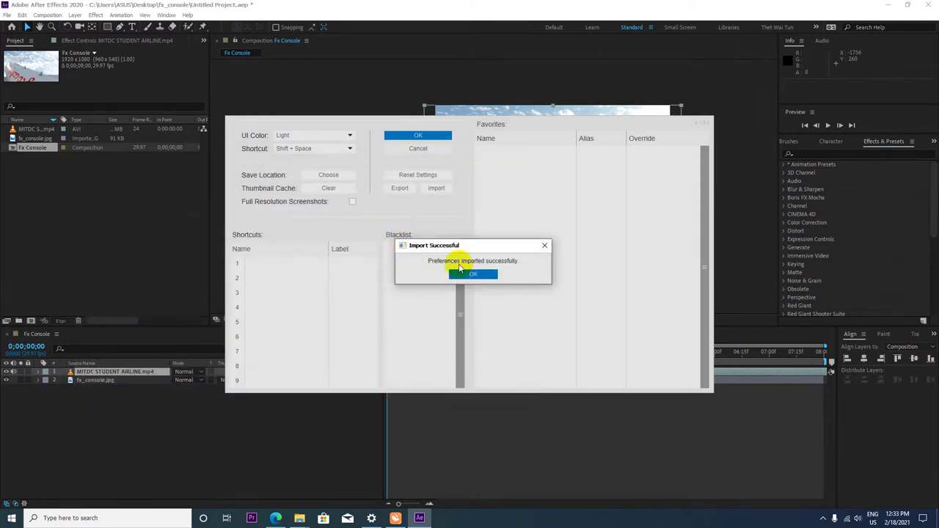
click(469, 277)
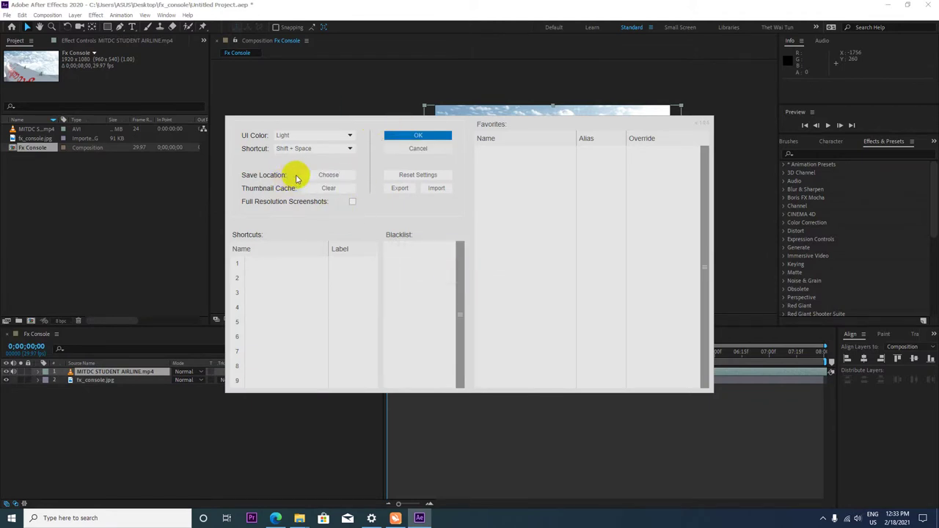
click(534, 139)
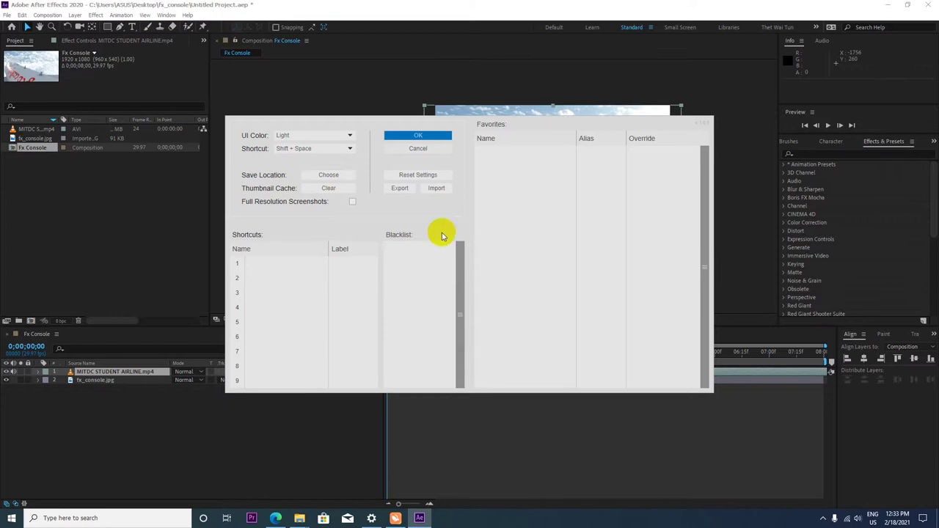
click(418, 136)
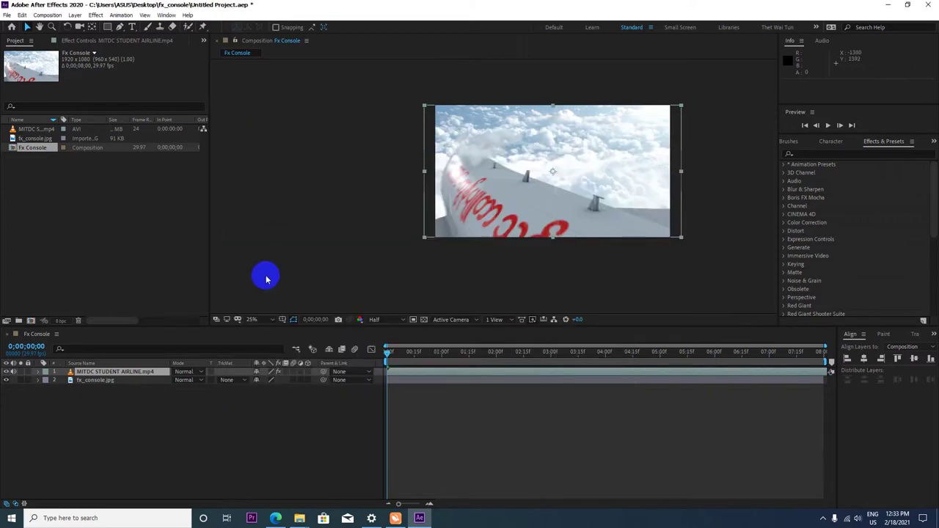
Cancel an FX Console search and delete CC Rainfall Advanced in the airline layer's Effect Controls
key(ctrl+space)
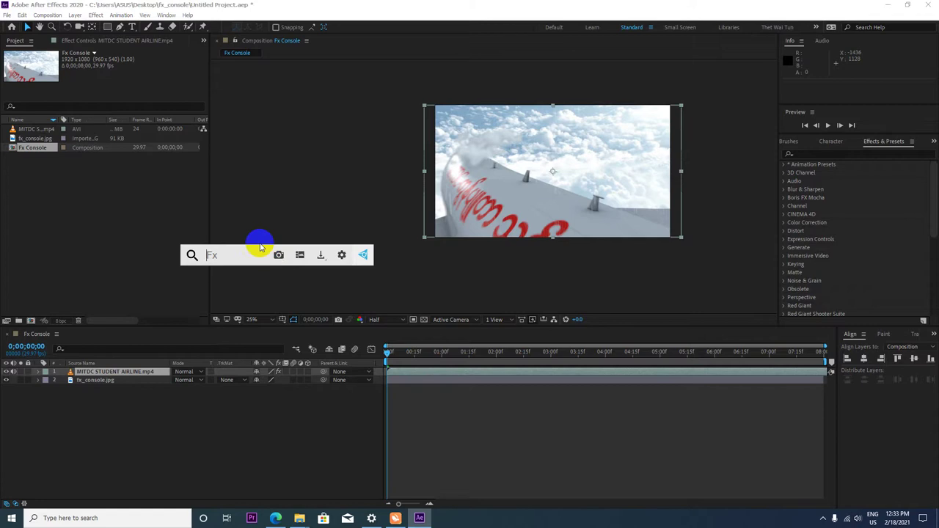
text(Ko Bo)
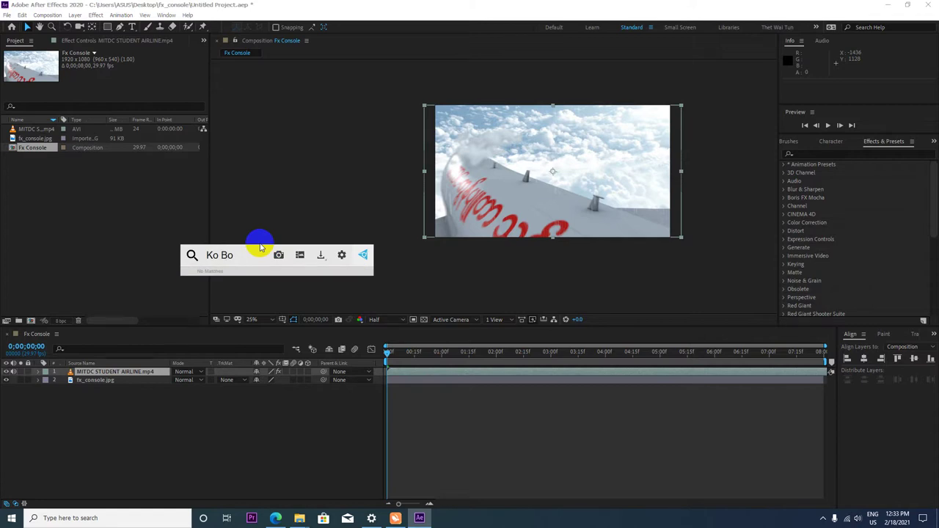
text(aw Ye)
key(Escape)
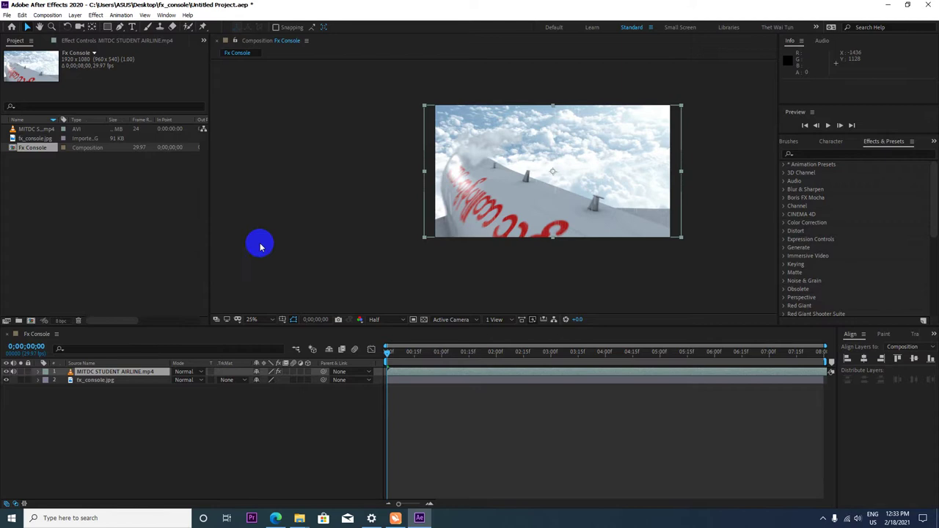
click(109, 432)
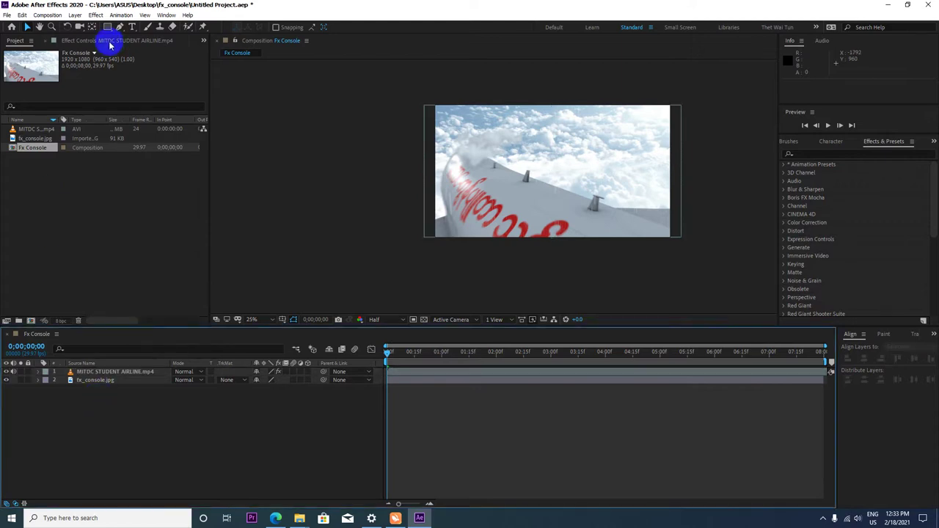
click(97, 44)
click(44, 62)
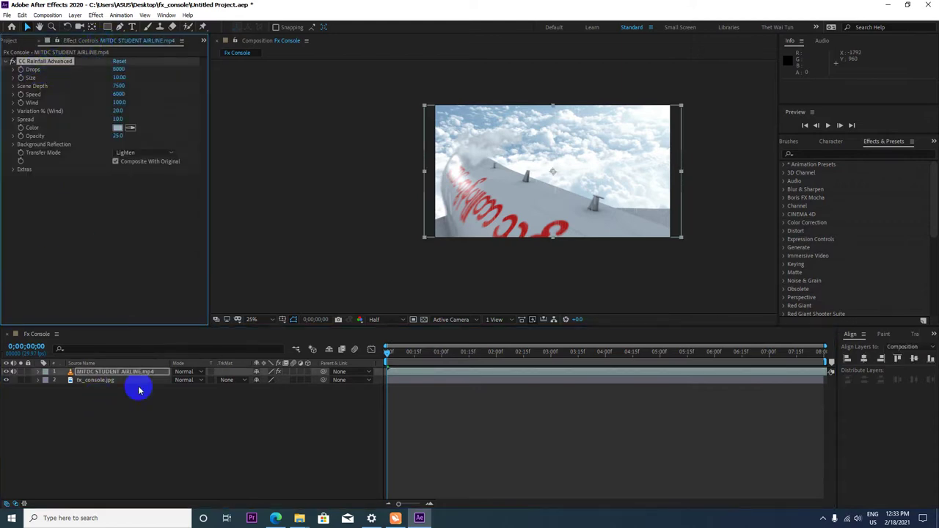
key(Delete)
Reselect MITDC STUDENT AIRLINE.mp4 and filter FX Console and Effects & Presets by 'K'
click(110, 433)
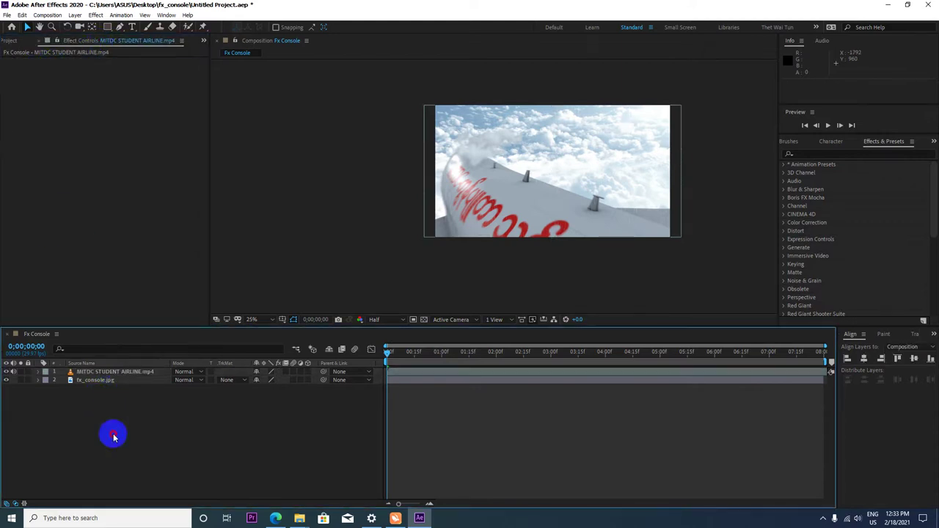
click(122, 374)
key(ctrl+space)
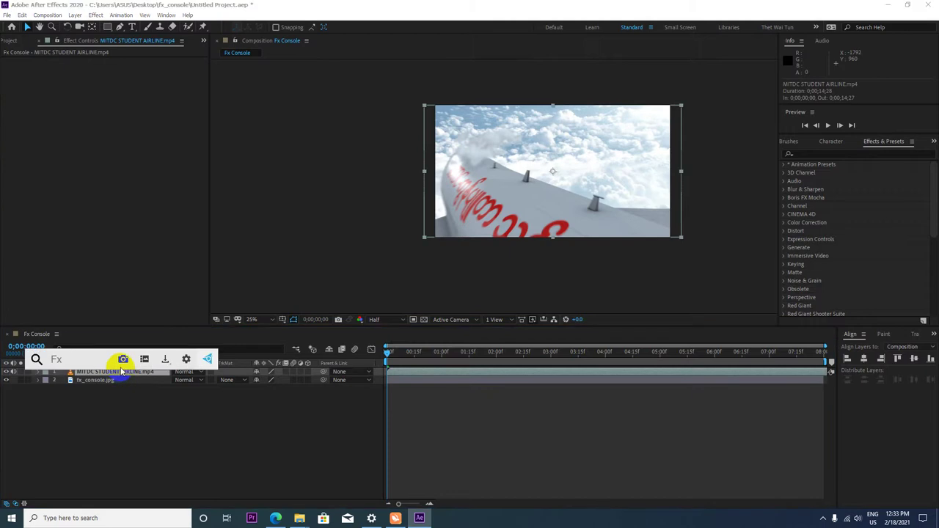
text(K)
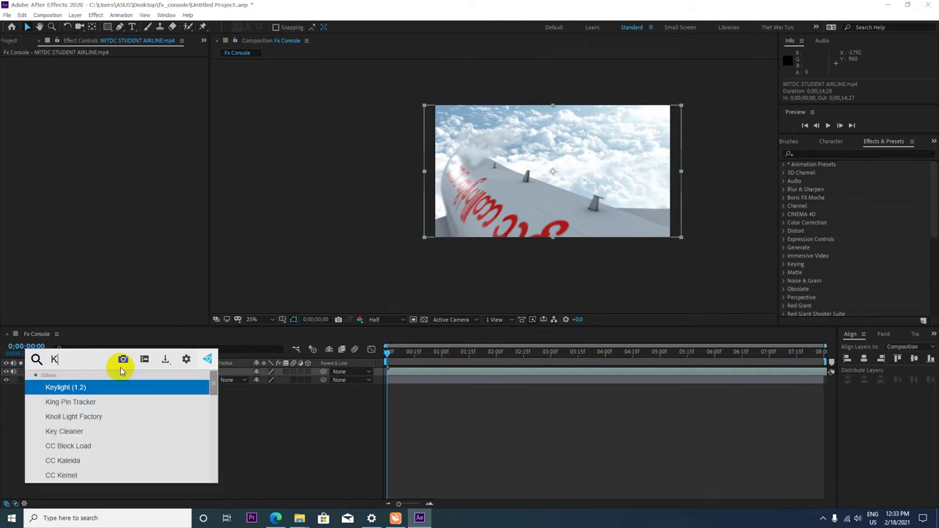
key(BackSpace)
click(810, 152)
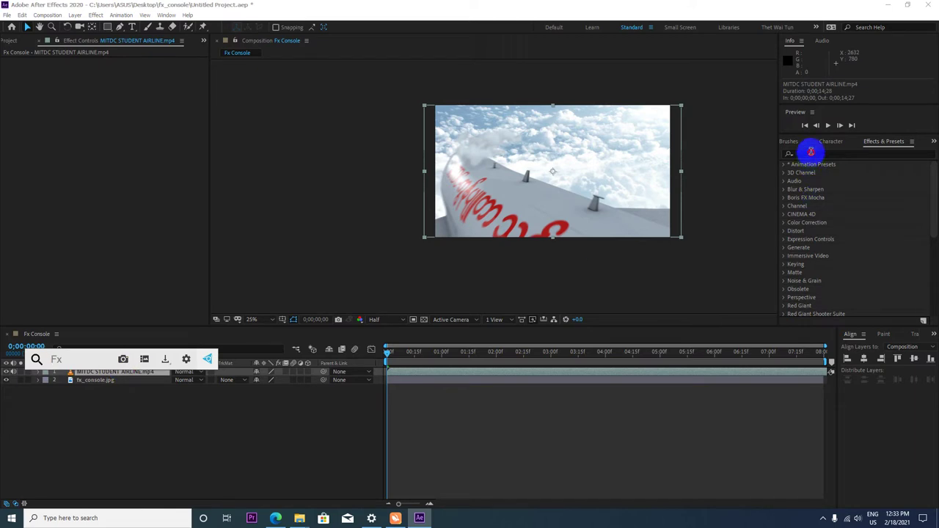
text(Ko)
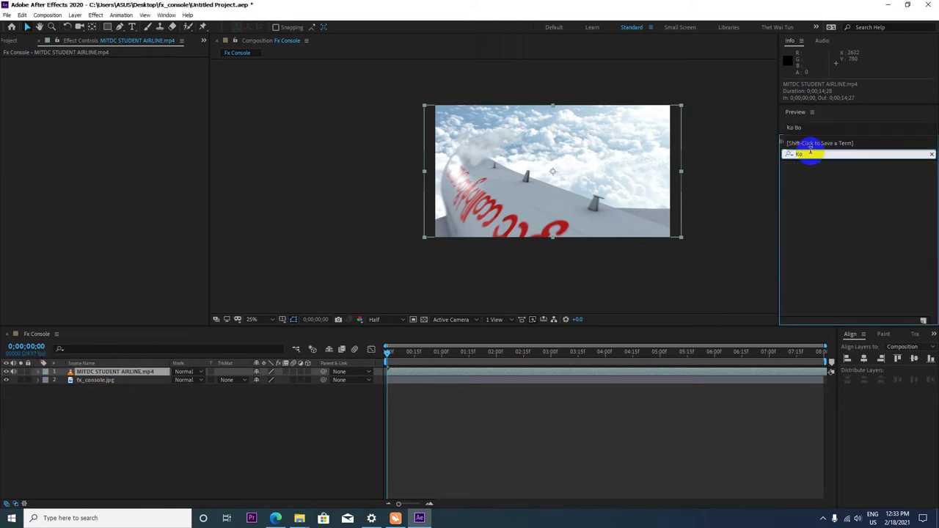
key(BackSpace)
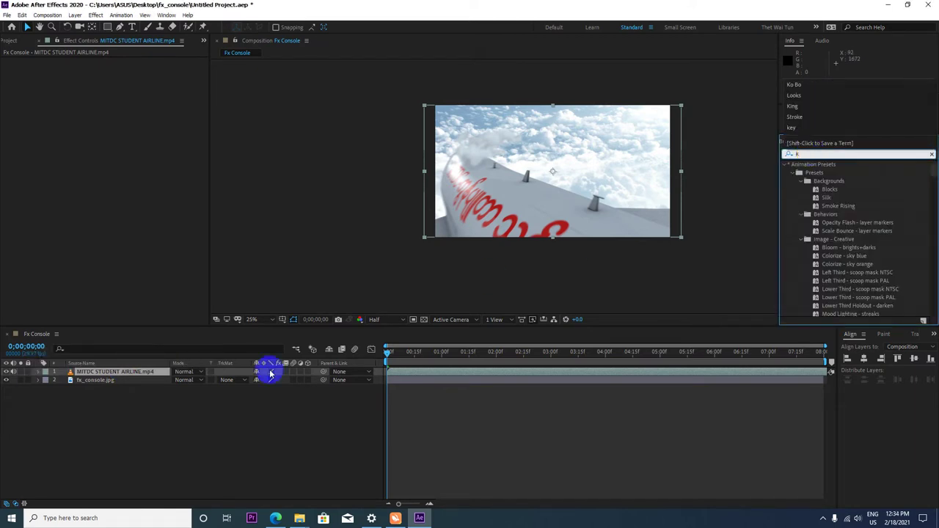
click(74, 404)
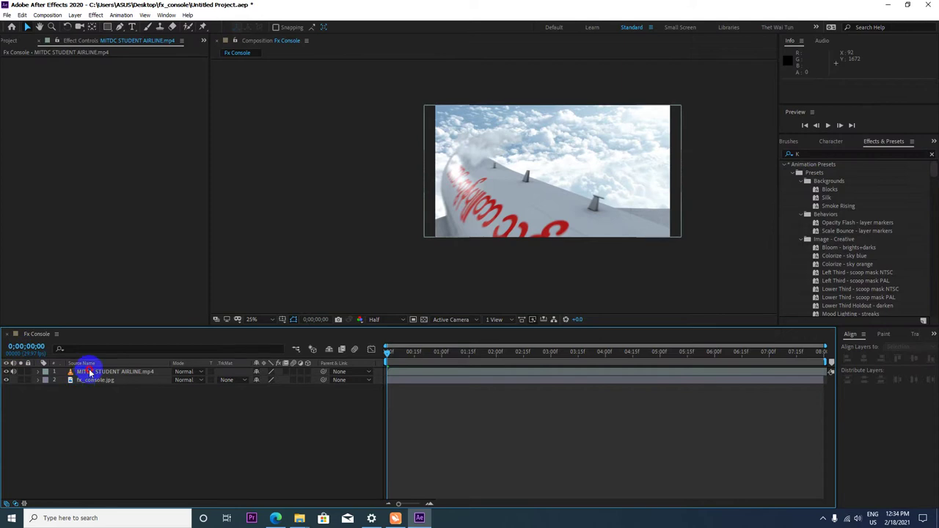
Select the airline layer and bring up the FX Console settings window
click(85, 372)
key(ctrl+space)
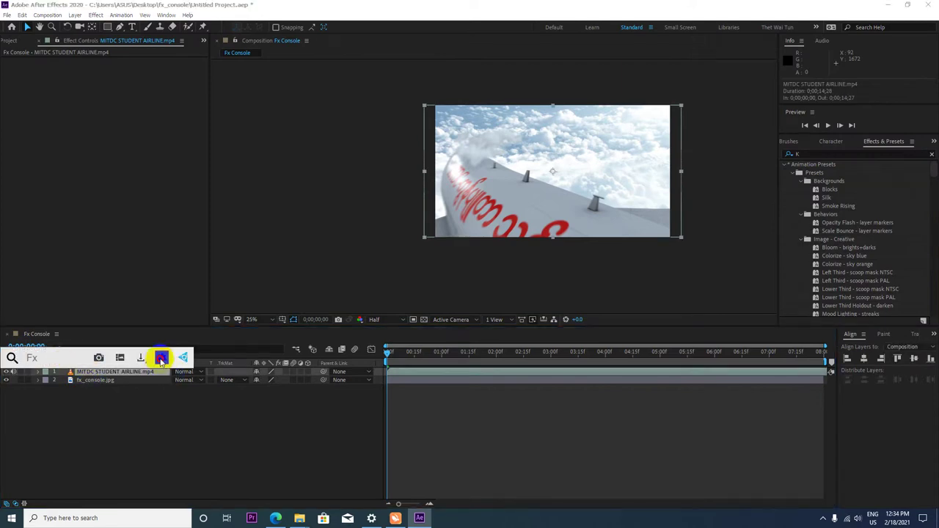
click(162, 357)
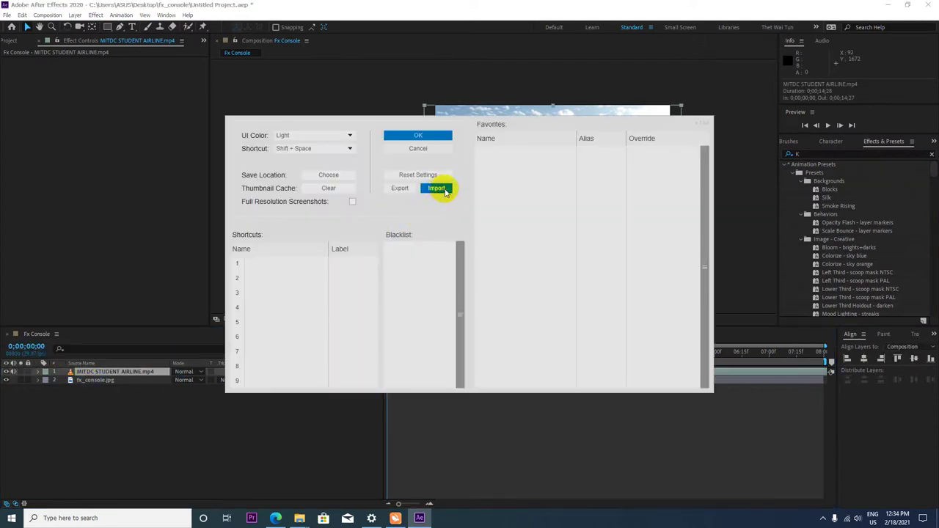
Browse VideoCopilot, FXConsole and Capture folders for the save location, then cancel without choosing
click(330, 174)
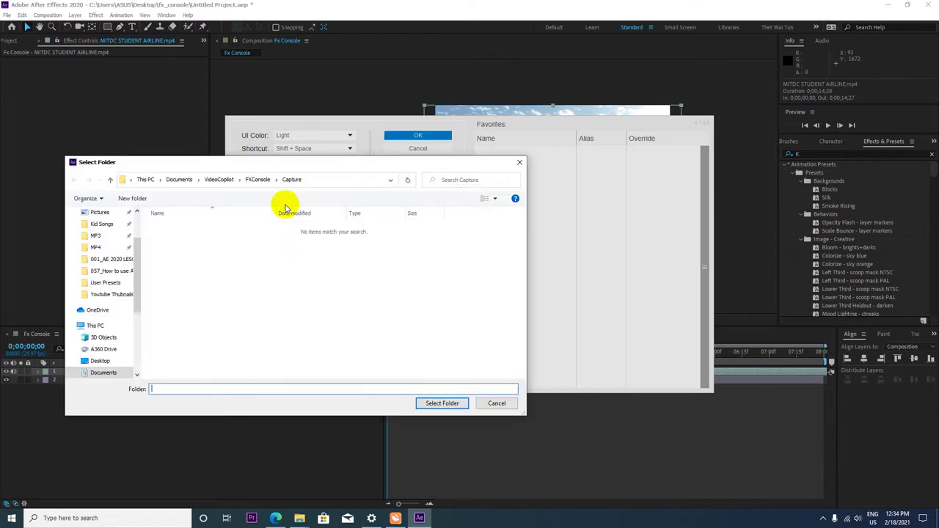
click(111, 180)
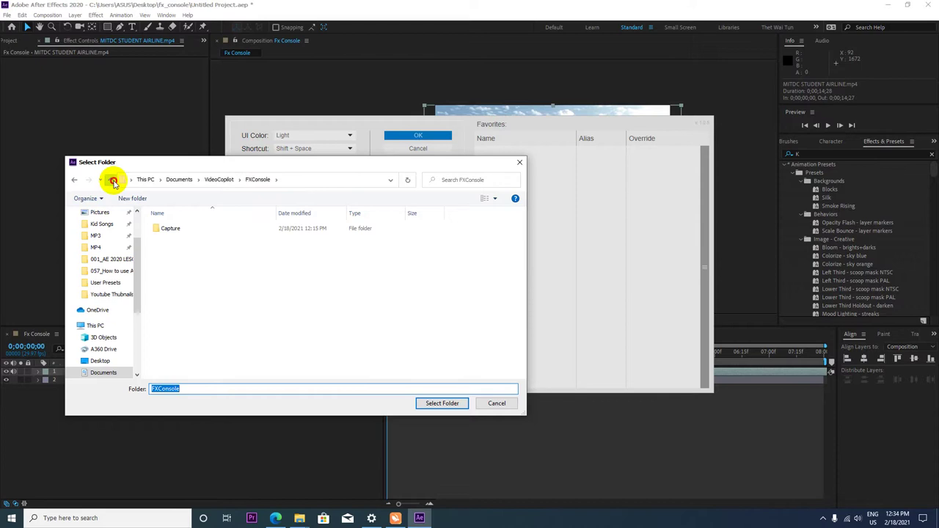
click(113, 181)
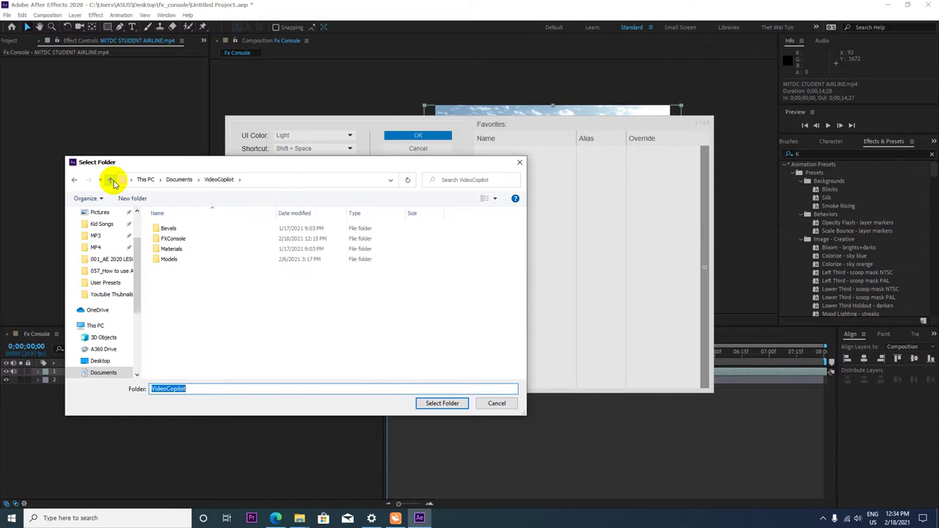
double_click(181, 240)
double_click(176, 230)
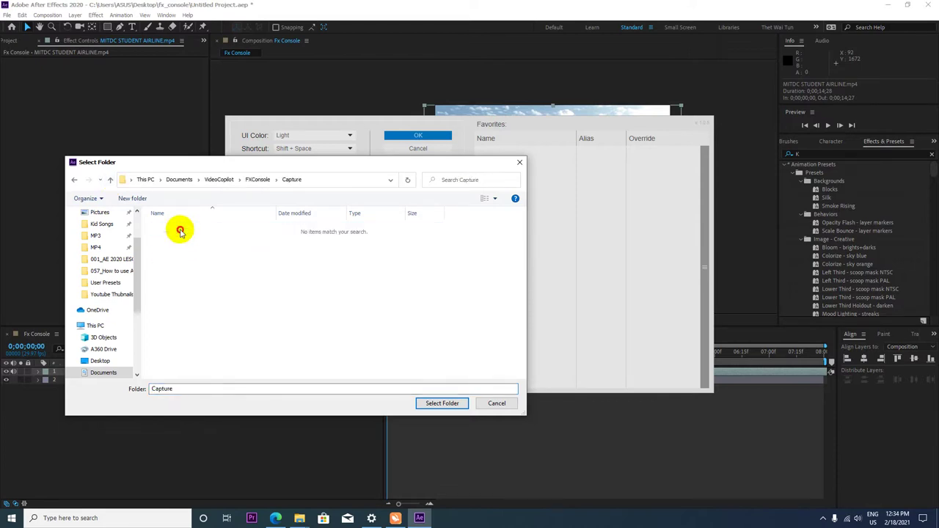
click(110, 180)
click(111, 181)
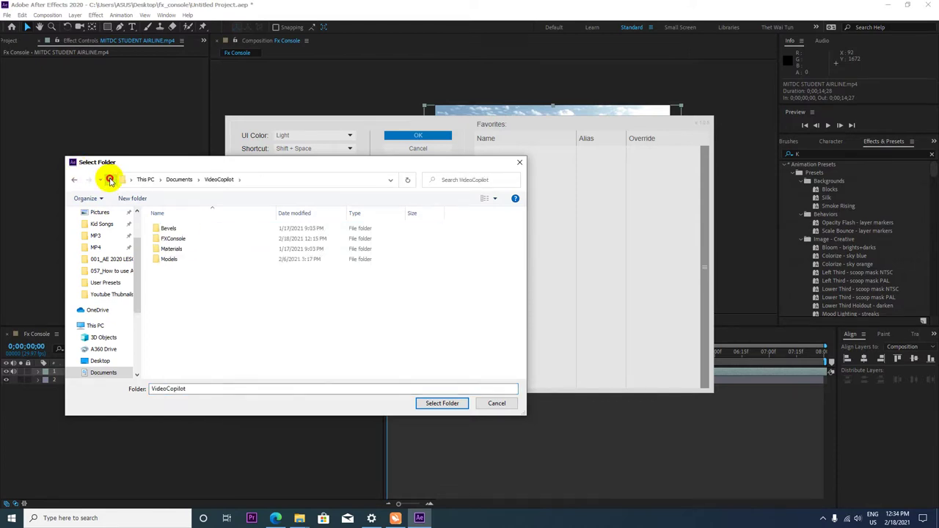
click(111, 181)
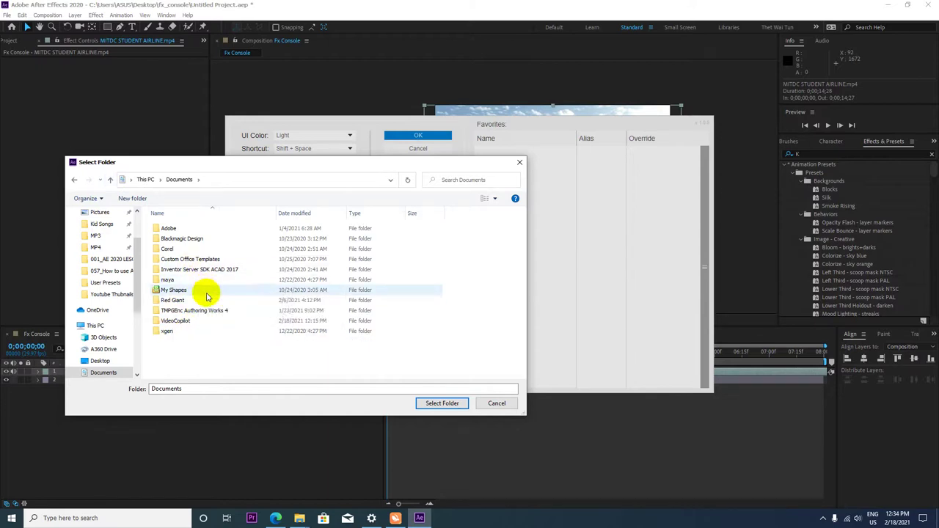
click(520, 162)
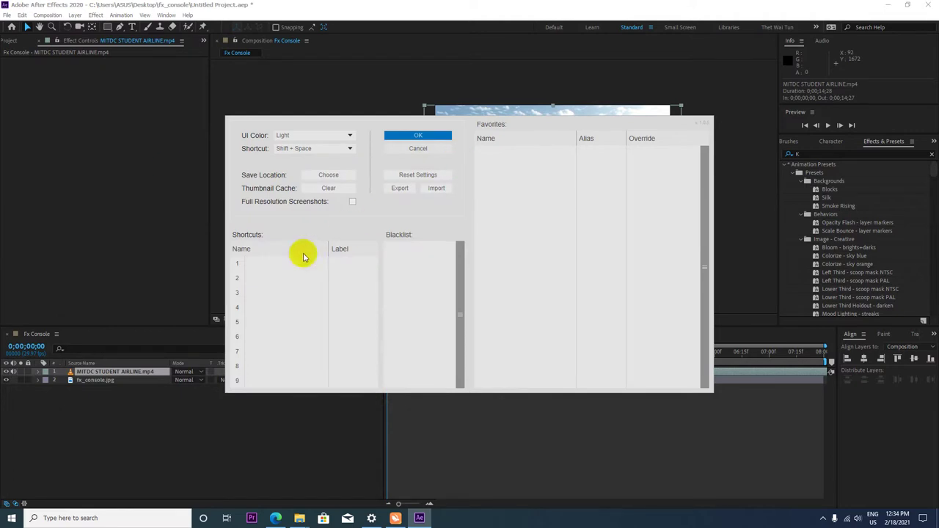
Assign Element to shortcut slot 1 via an 'Ele' search, then start a shortcut in slot 2
click(257, 277)
click(252, 264)
click(251, 263)
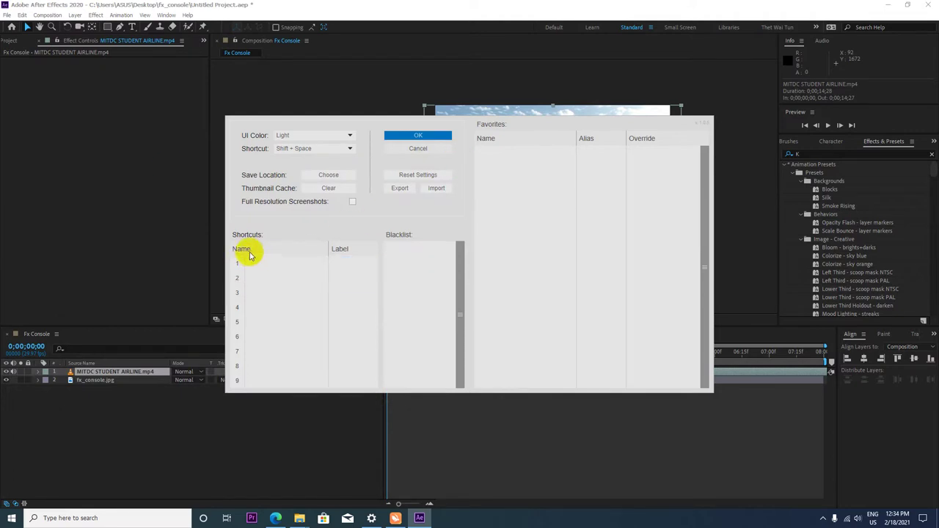
click(251, 264)
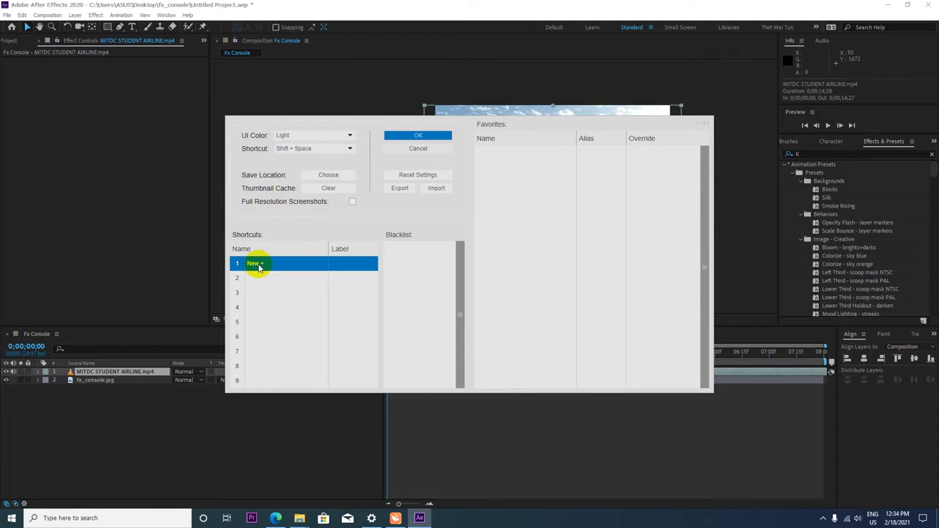
click(257, 264)
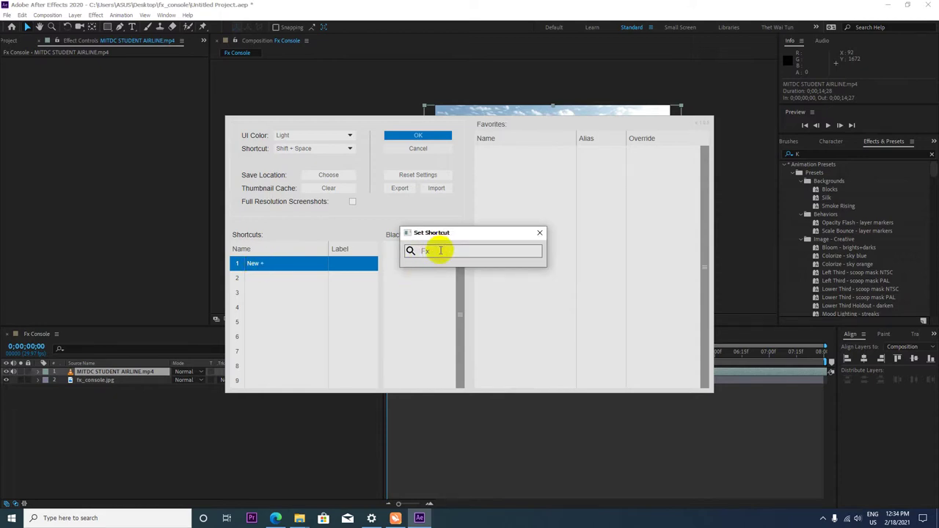
text(Ko)
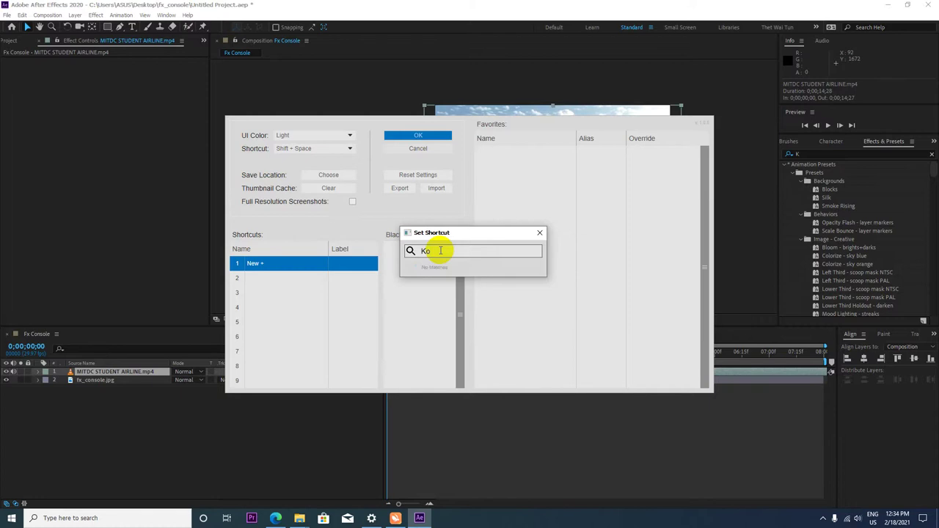
key(BackSpace)
key(BackSpace)
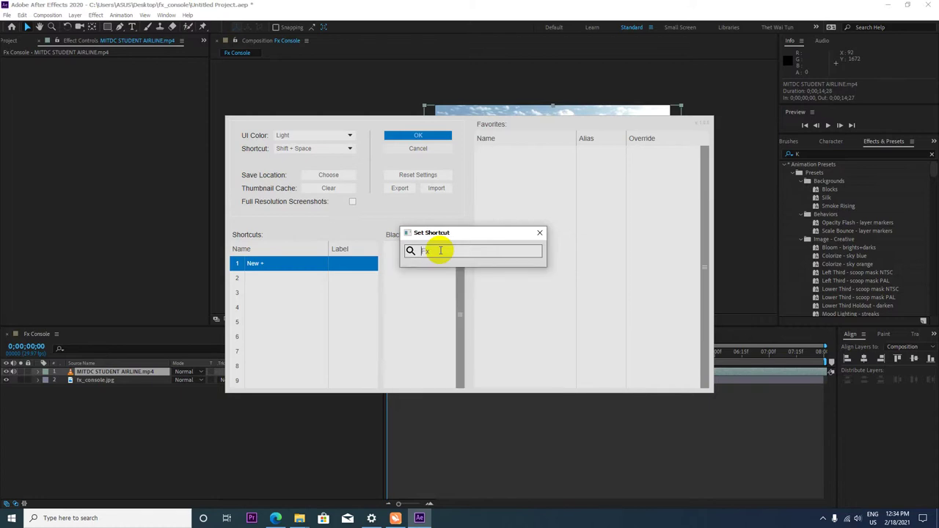
text(Ele)
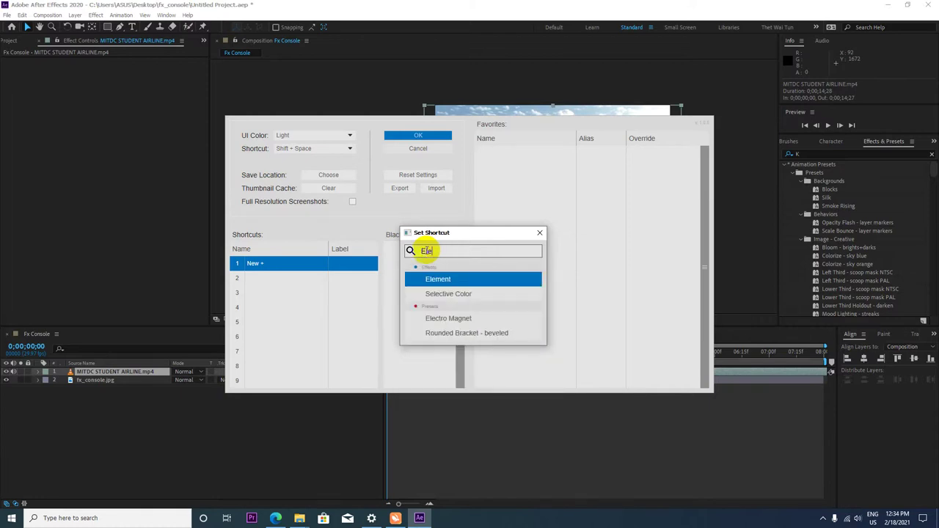
click(438, 280)
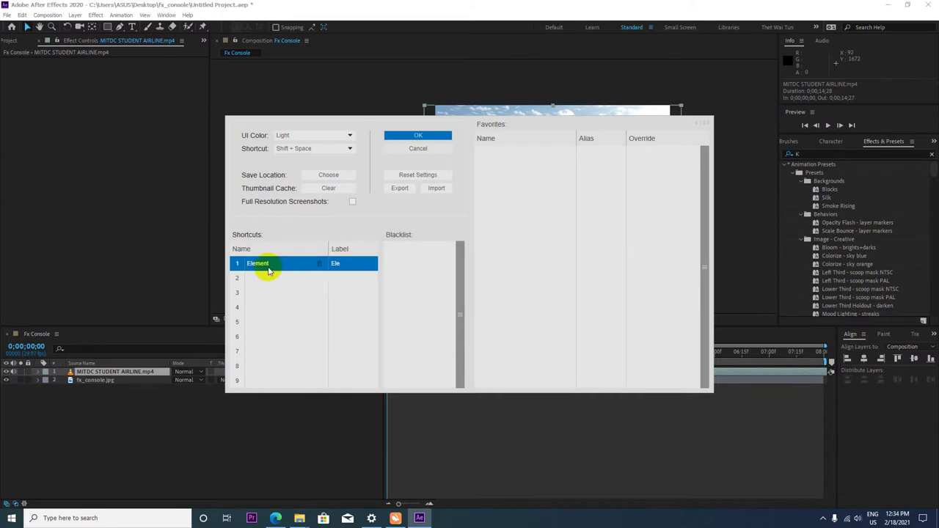
click(268, 273)
click(258, 282)
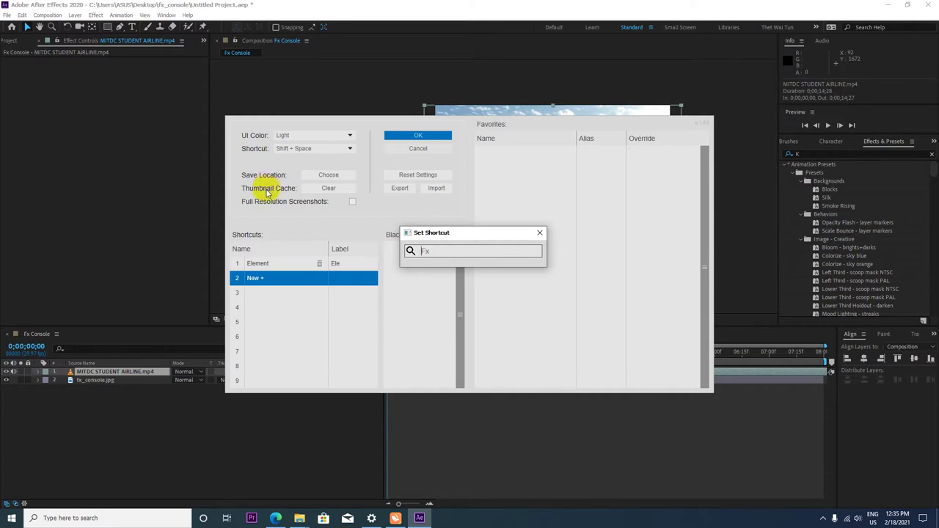
Assign the Tint effect to the second FX Console shortcut slot
click(224, 215)
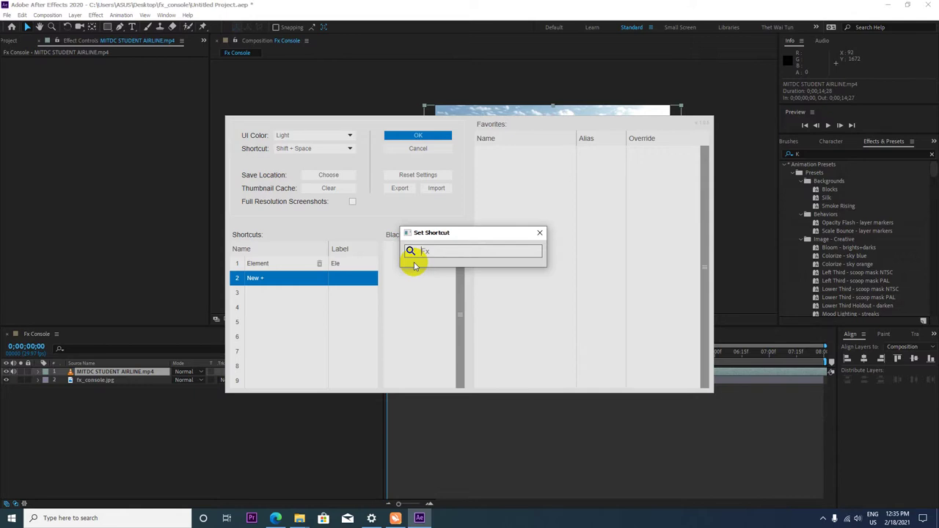
text(Tin)
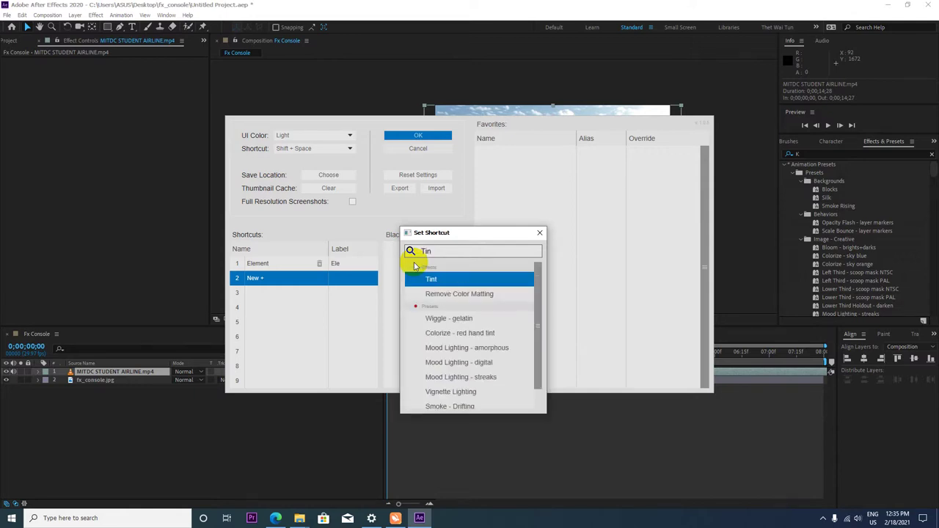
text(t)
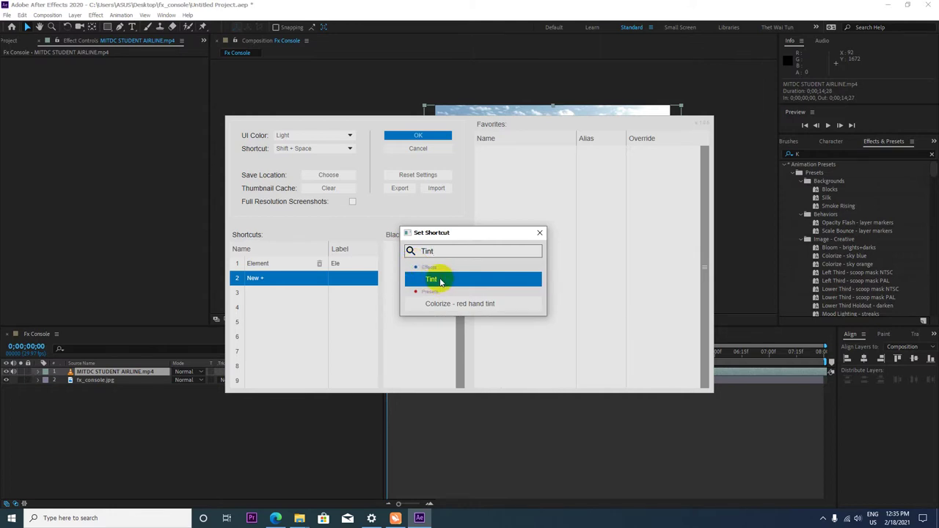
click(440, 281)
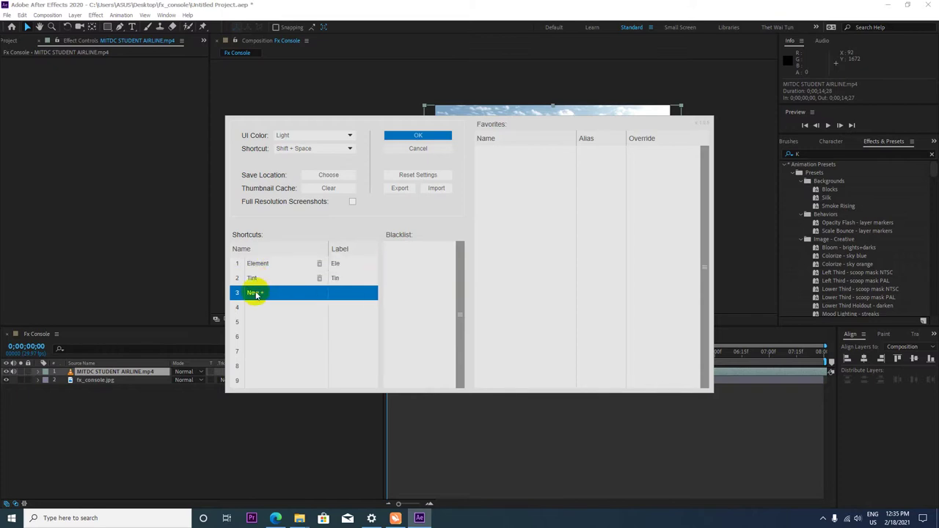
Start a third shortcut and search 'Opti' to find Optical Flares
click(254, 293)
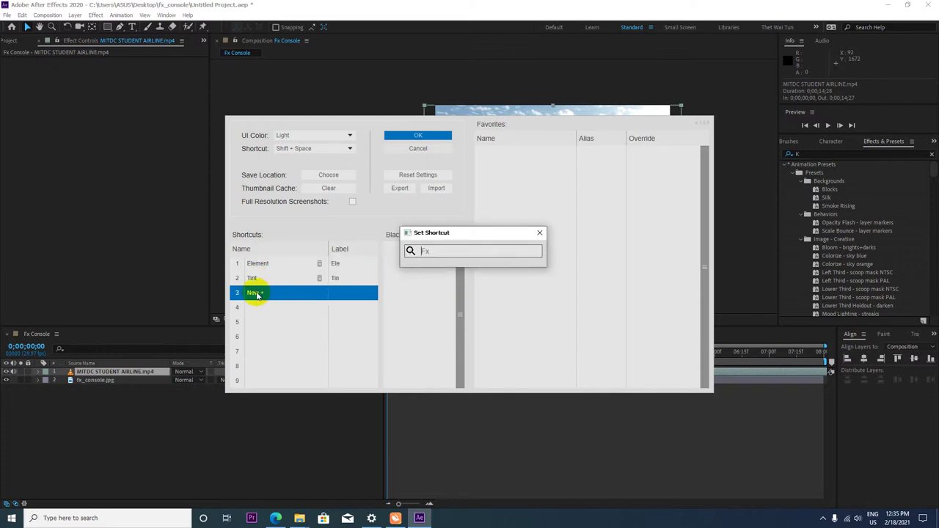
text(Oti)
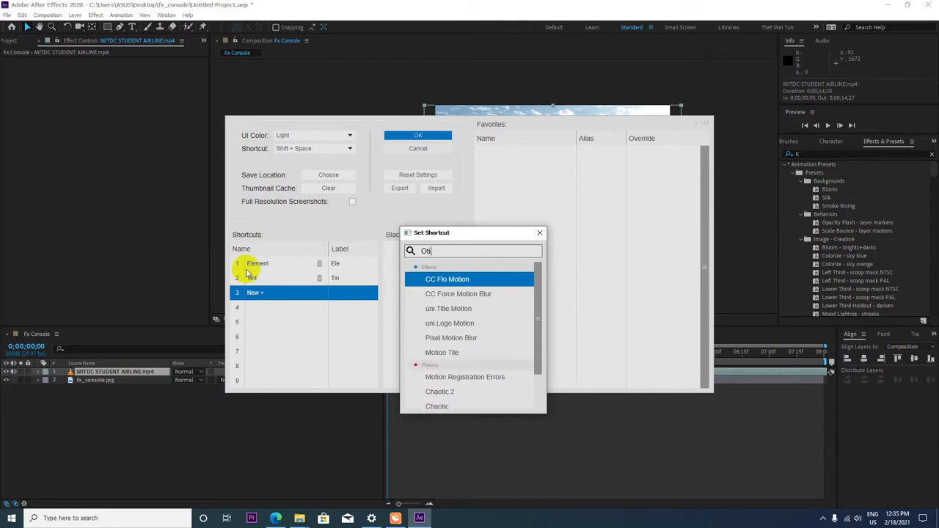
text(c)
key(BackSpace)
key(BackSpace)
key(BackSpace)
key(BackSpace)
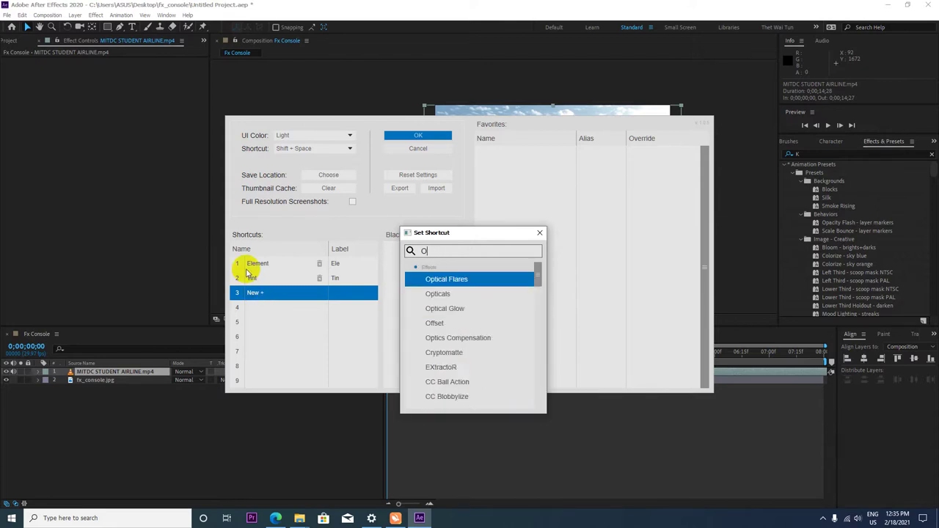
text(pti)
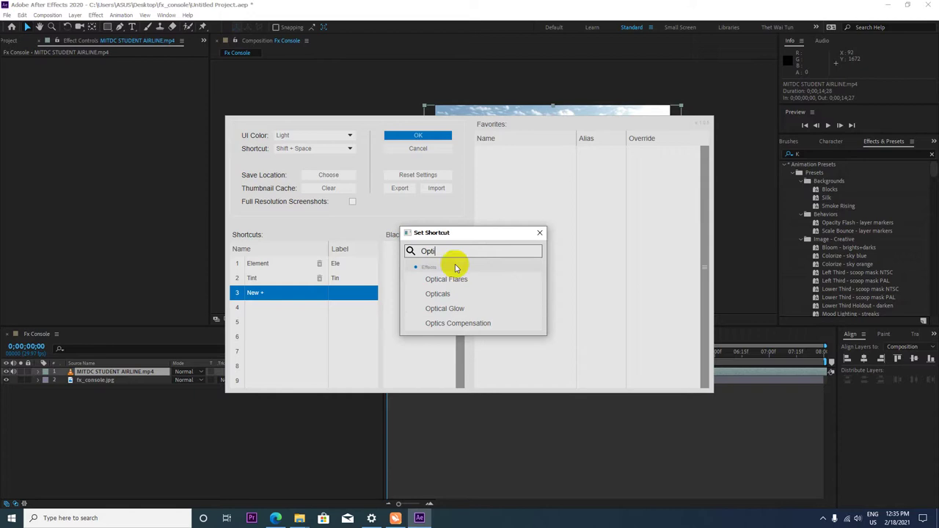
Assign Optical Flares to slot 3 and, via a 'Dip' search, Fade - dip to black to slot 4
click(469, 284)
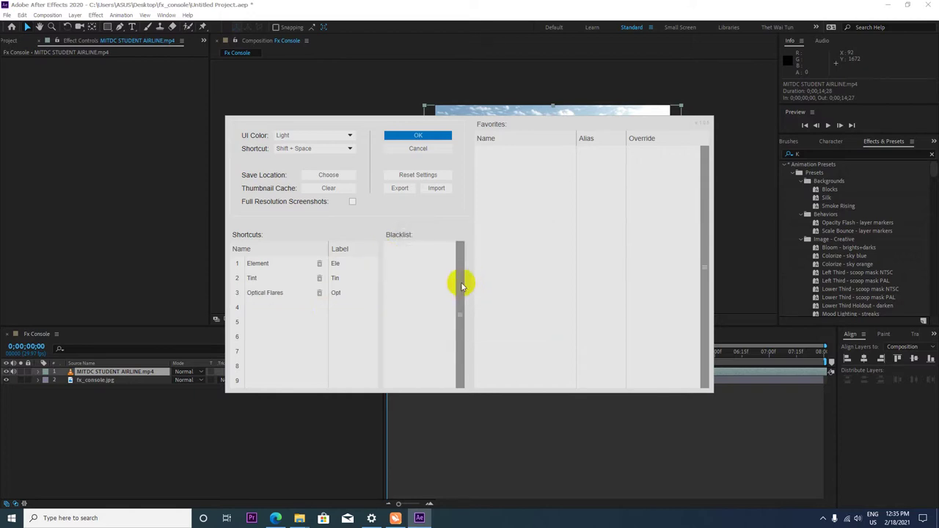
click(355, 304)
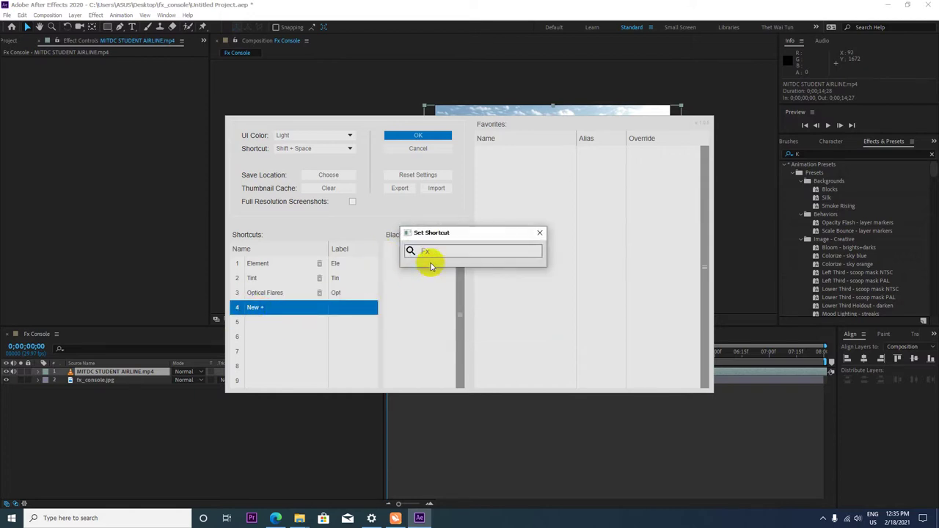
text(Vide)
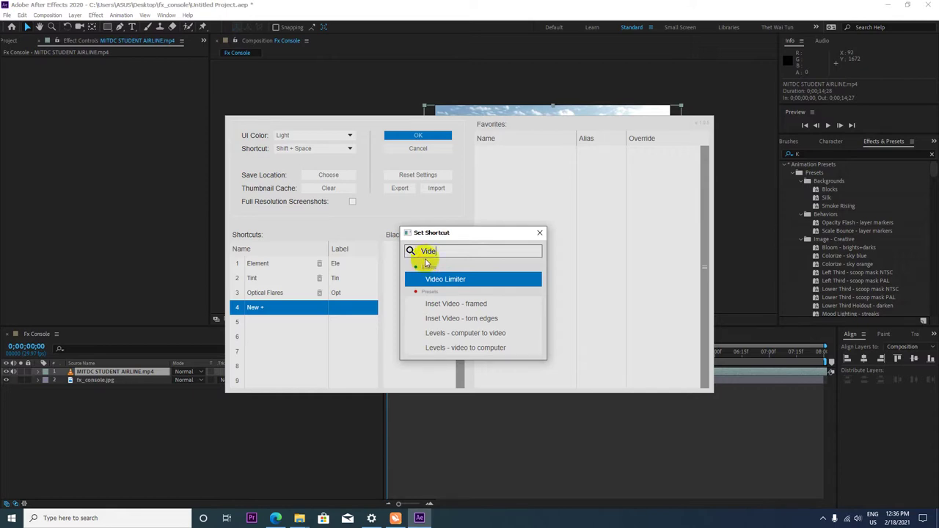
drag(438, 251, 400, 251)
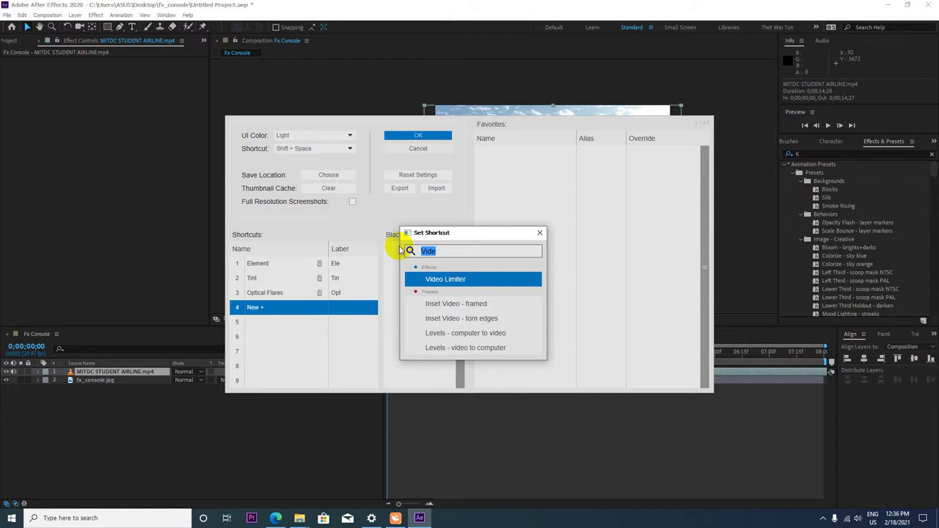
text(Dip)
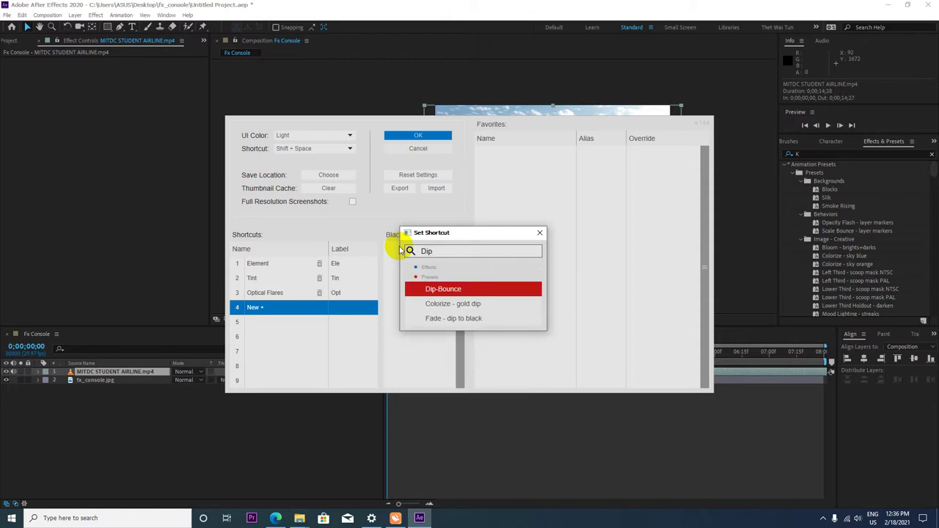
click(473, 319)
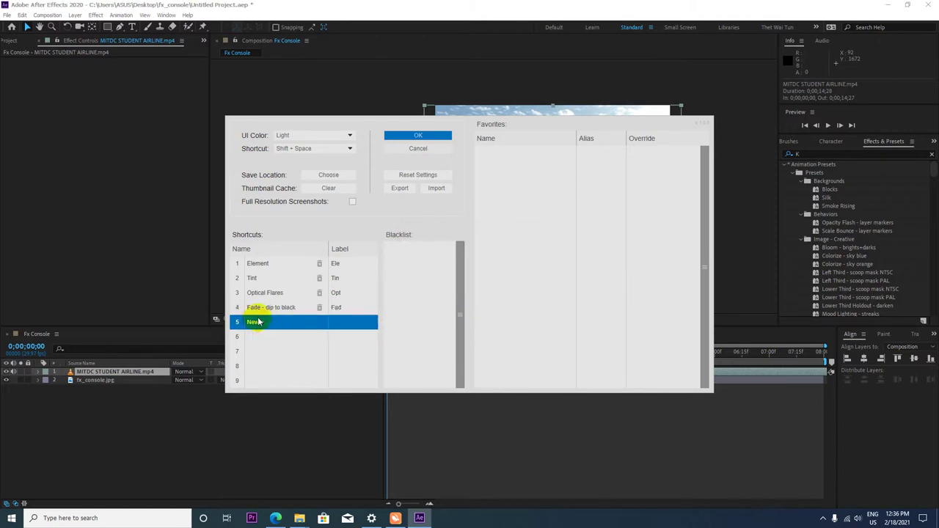
click(265, 325)
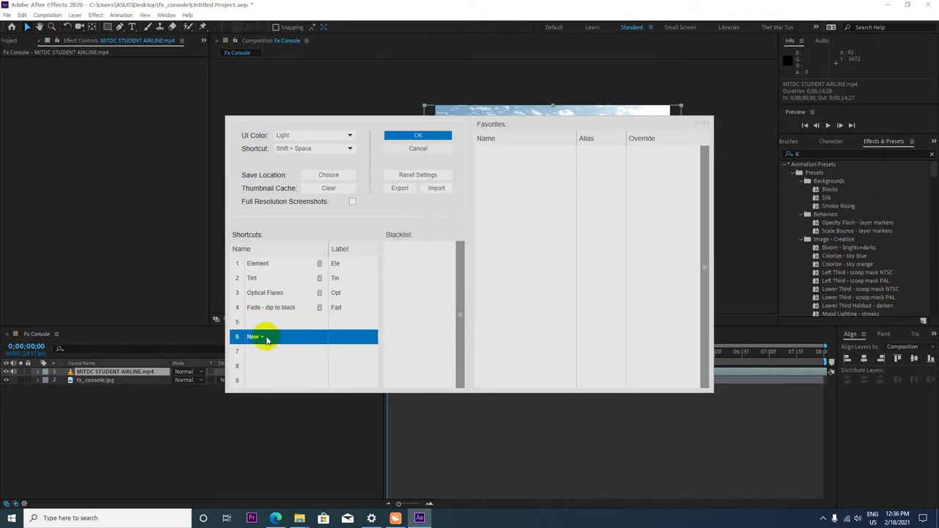
drag(266, 340, 271, 312)
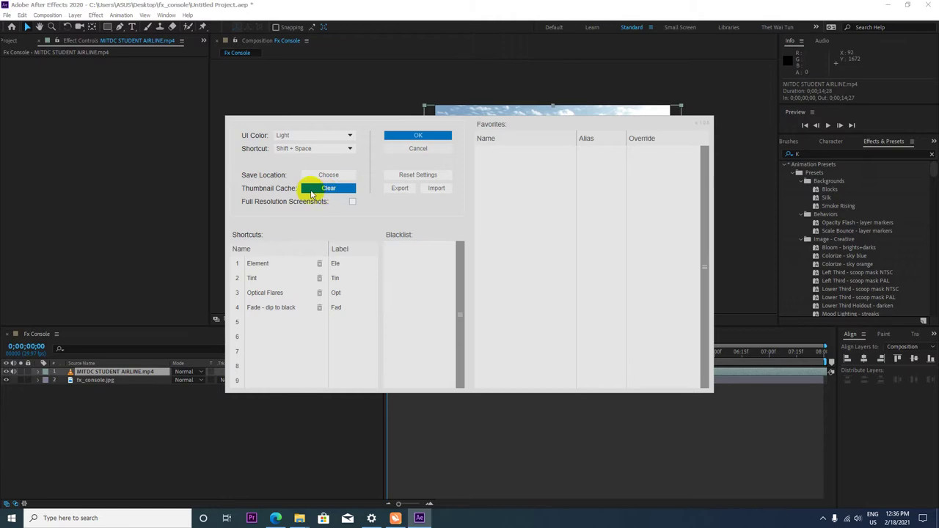
Pick Desktop > fx_console in the Select Folder dialog as FX Console's save location
click(340, 180)
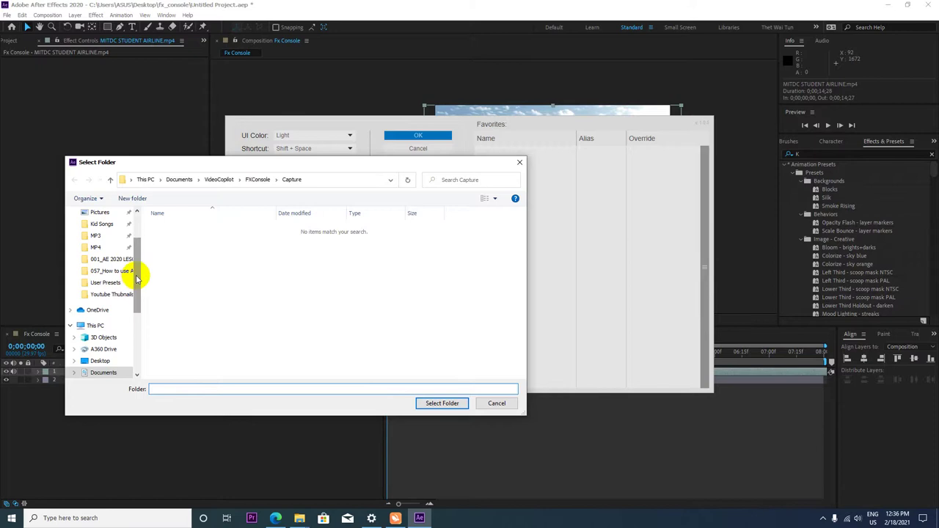
drag(136, 266, 136, 257)
scroll(115, 334, down, 1)
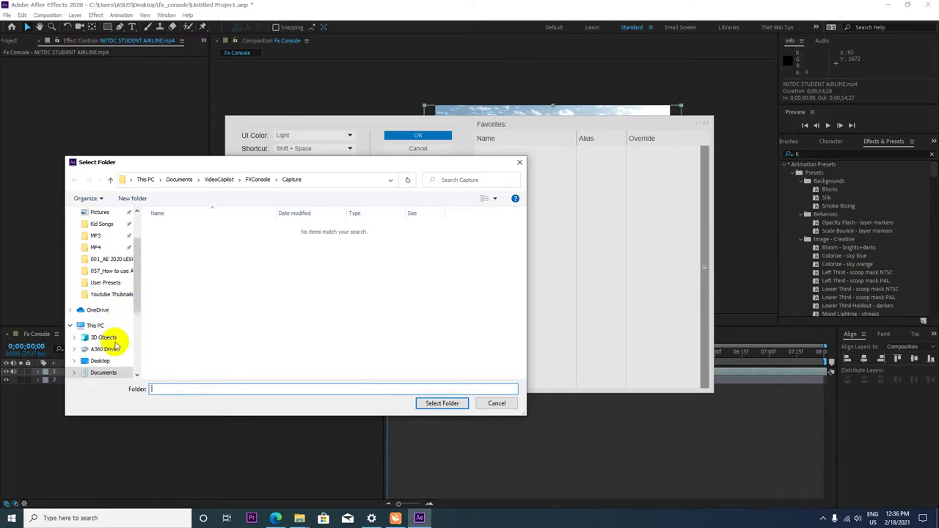
click(97, 360)
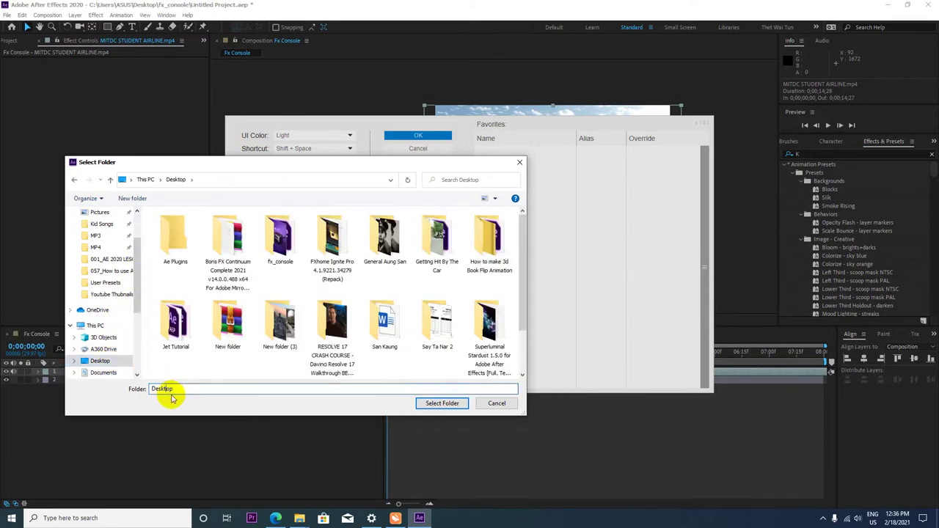
click(279, 239)
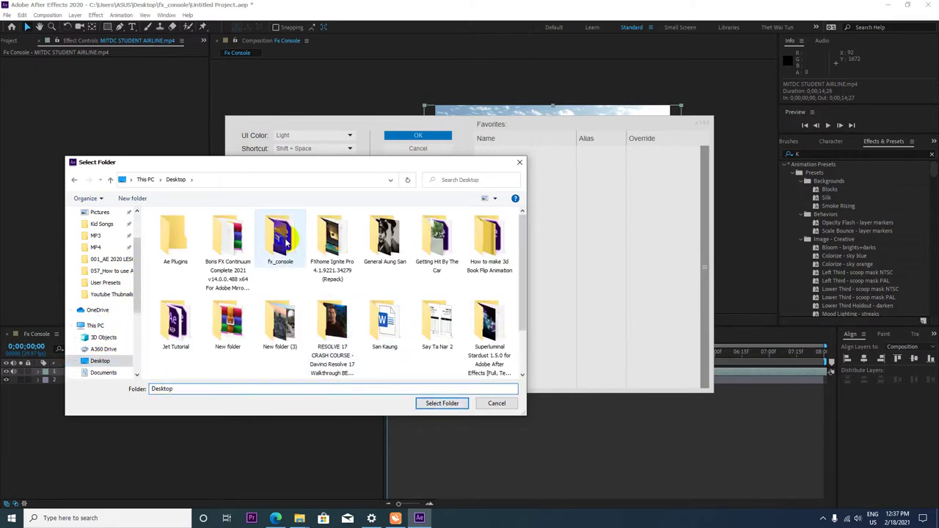
click(442, 402)
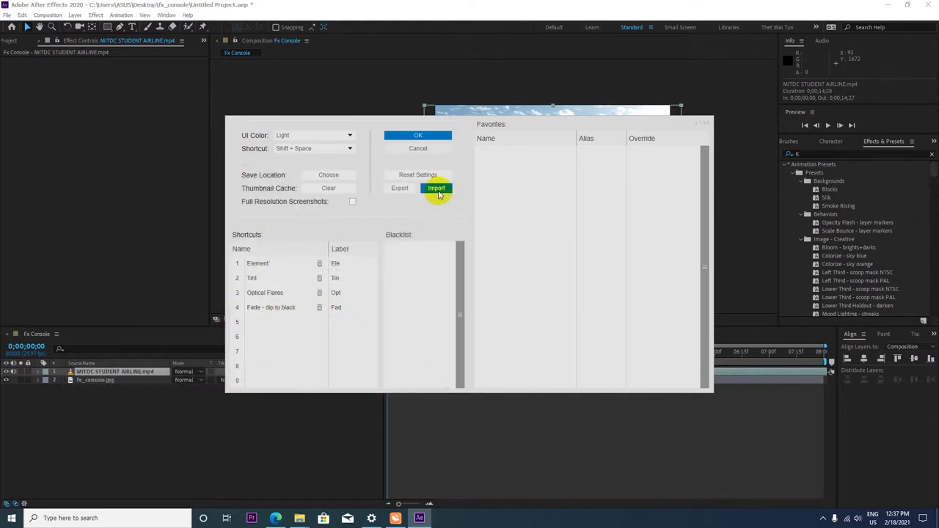
Export the FX Console settings as fxconsole_settings.fxs
click(402, 188)
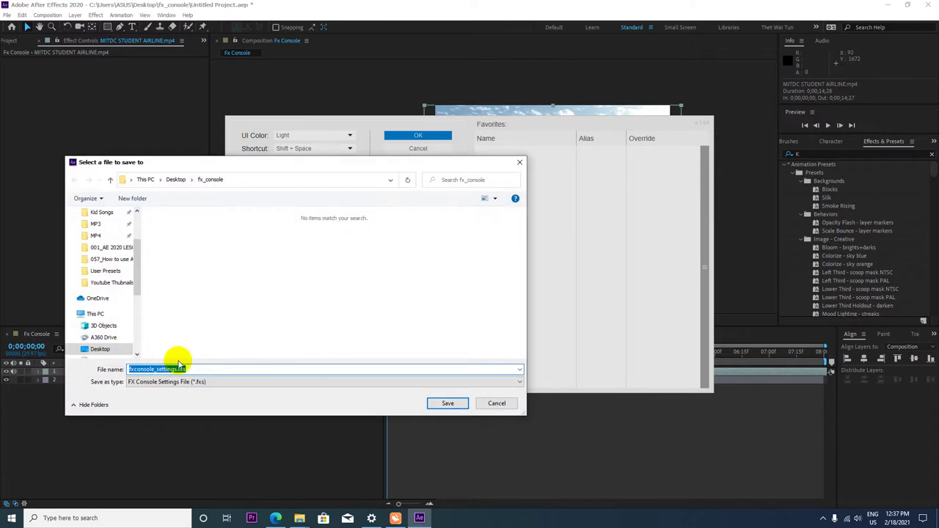
click(447, 402)
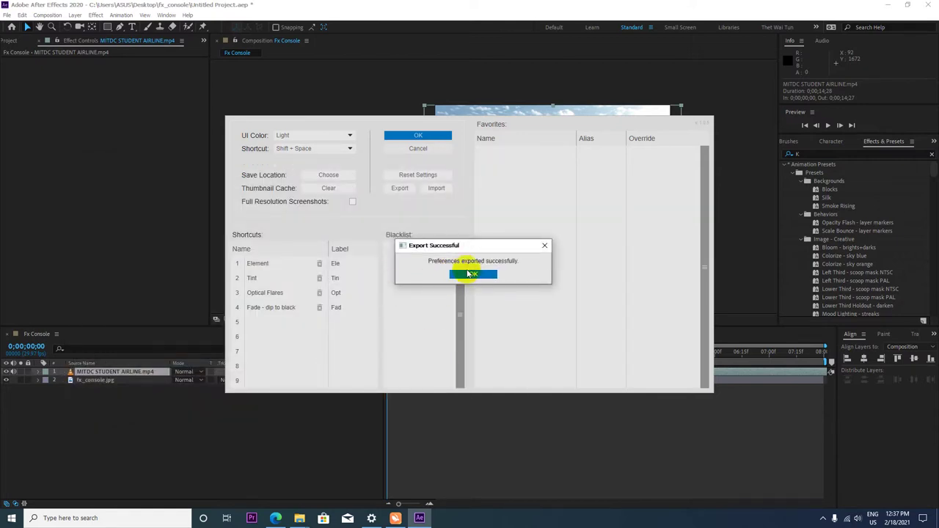
click(472, 275)
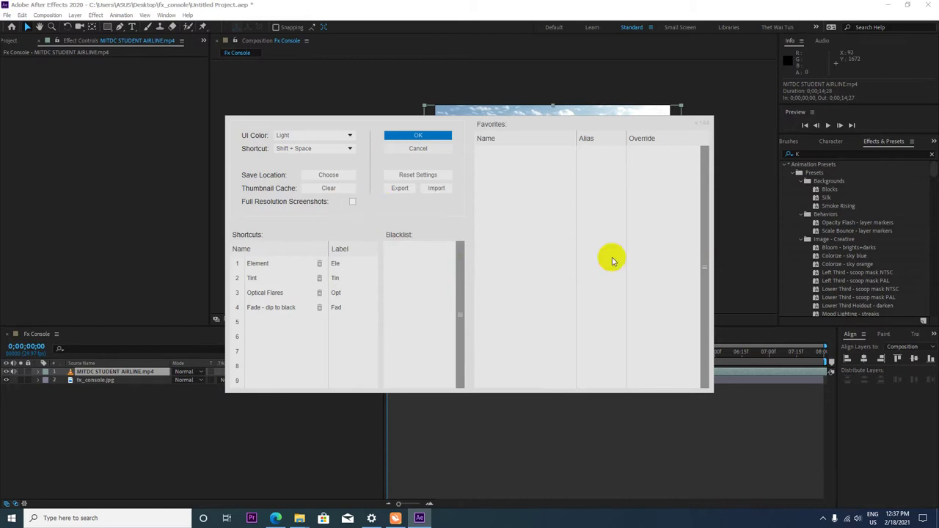
Switch the FX Console UI Color to Dark
click(290, 138)
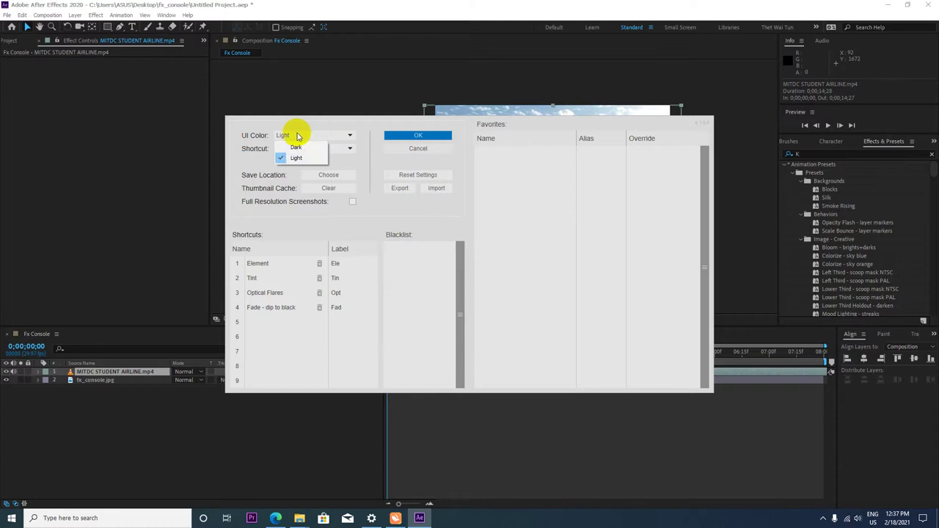
click(299, 136)
click(293, 138)
click(296, 147)
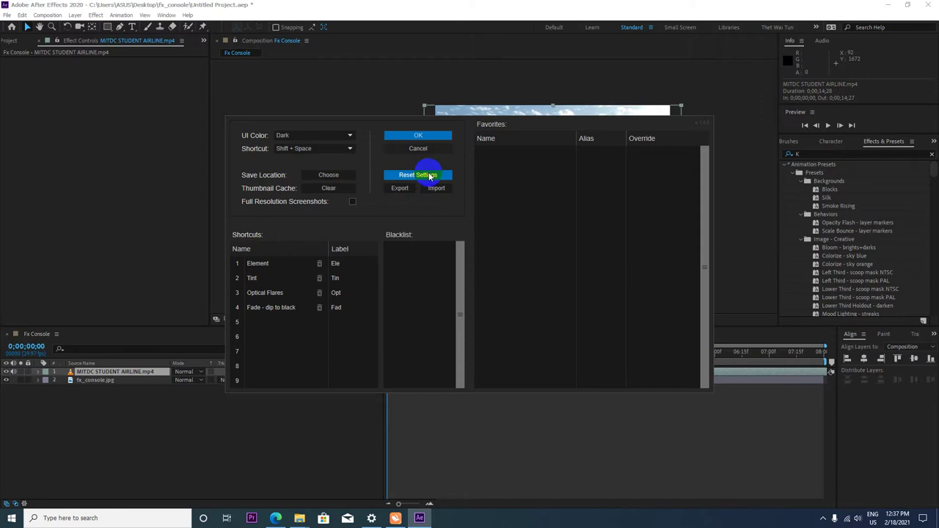
Select the Tint and Optical Flares shortcut rows, then start importing saved settings
mouse_move(495, 152)
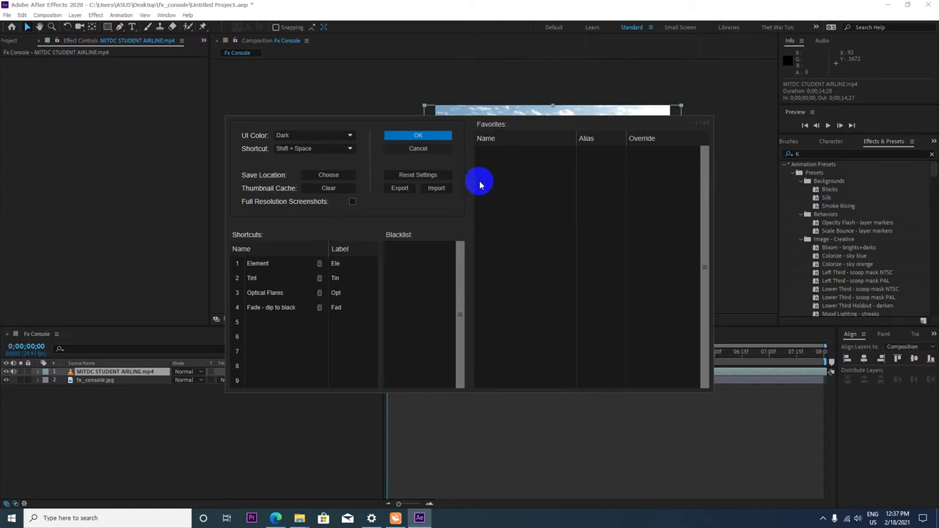
click(337, 278)
click(318, 292)
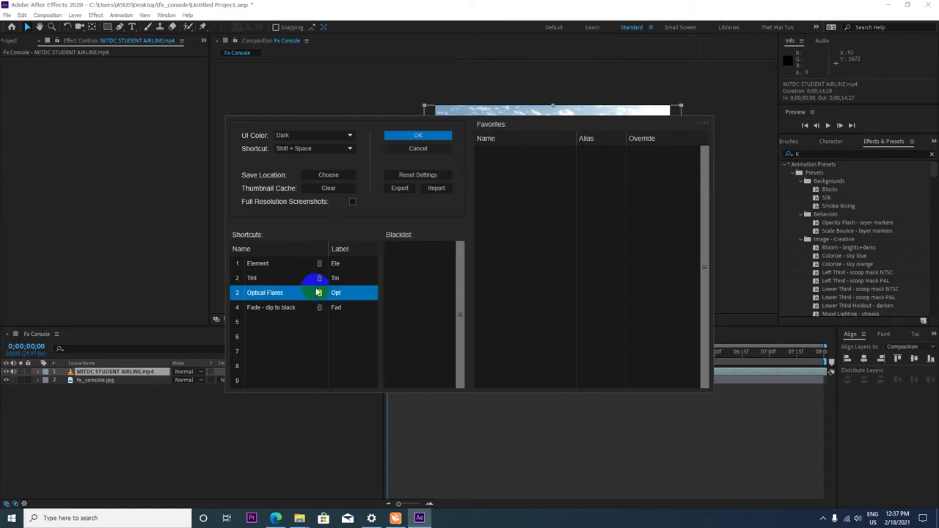
click(440, 189)
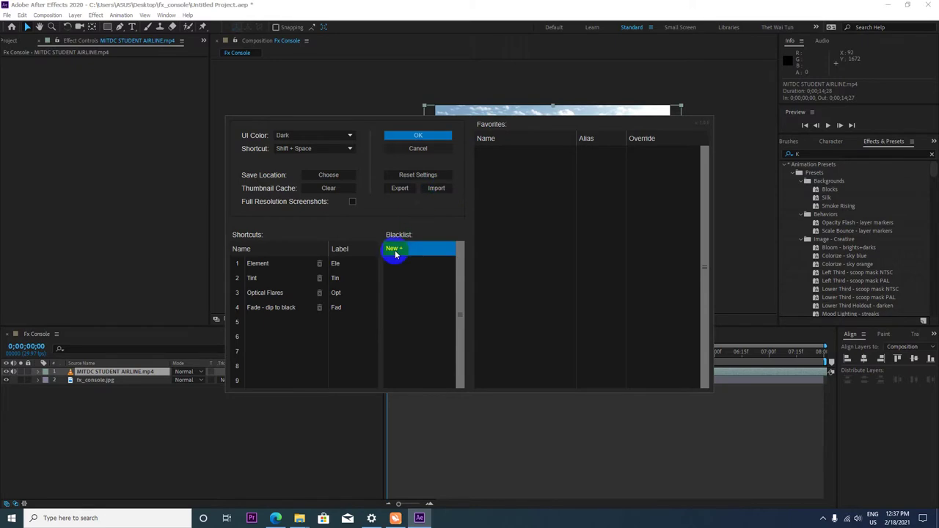
click(437, 189)
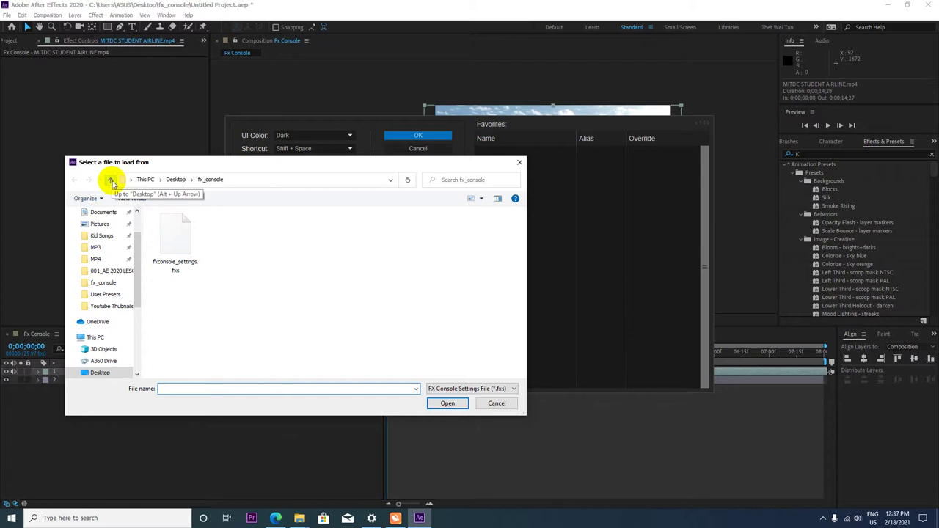
Import the CC Rainfall Advanced MITDC.fxs file from the Desktop User Presets folder into FX Console
click(112, 183)
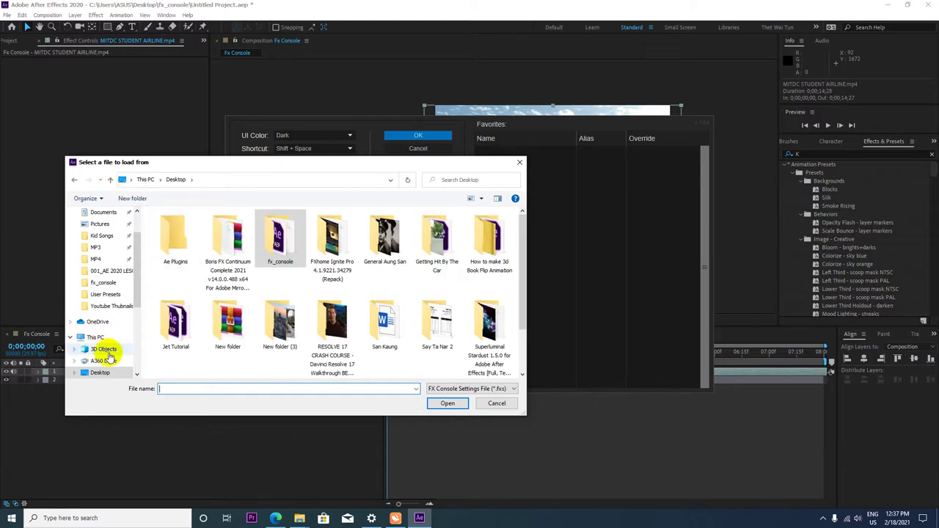
click(105, 294)
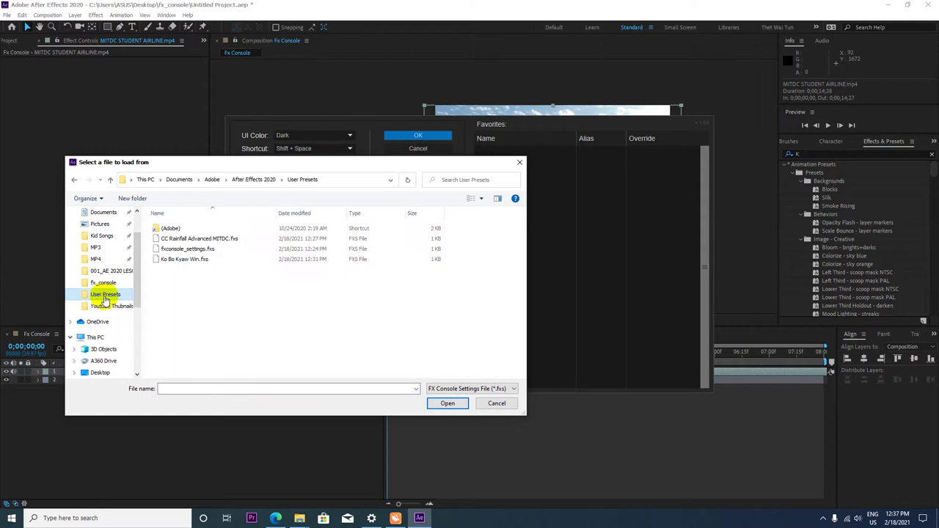
click(189, 259)
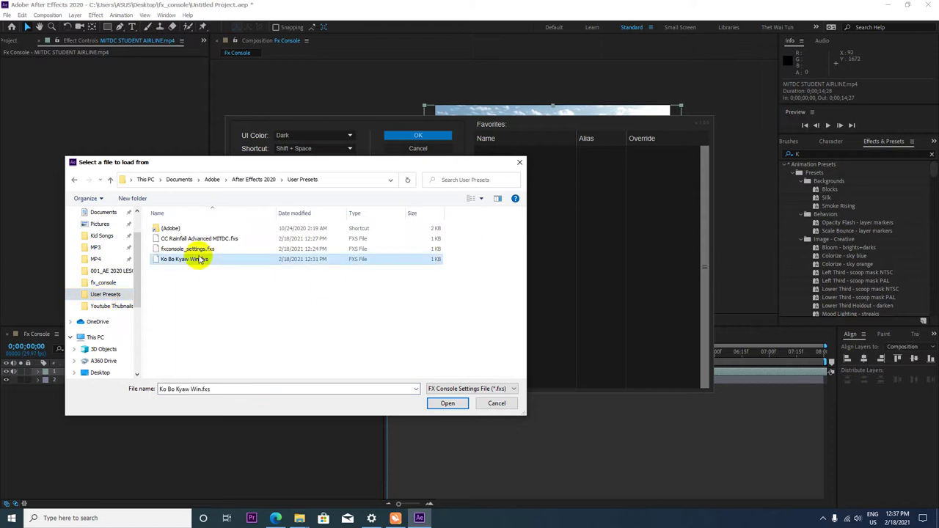
click(188, 249)
click(198, 238)
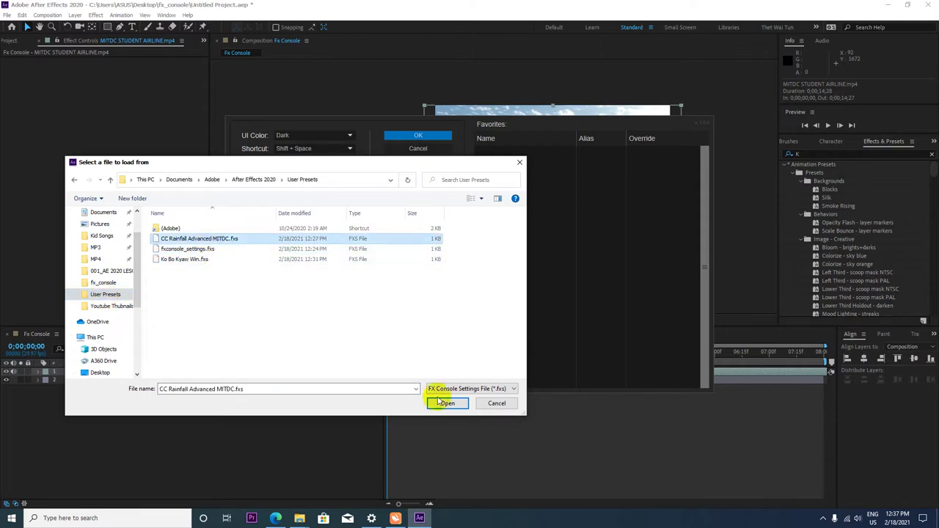
click(445, 404)
click(480, 273)
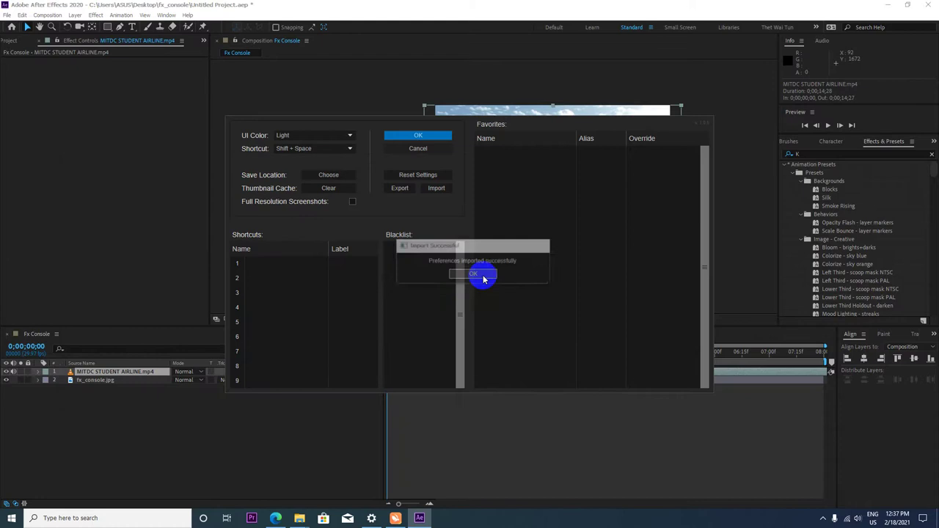
Switch FX Console to the Light colour scheme and close its settings
click(423, 178)
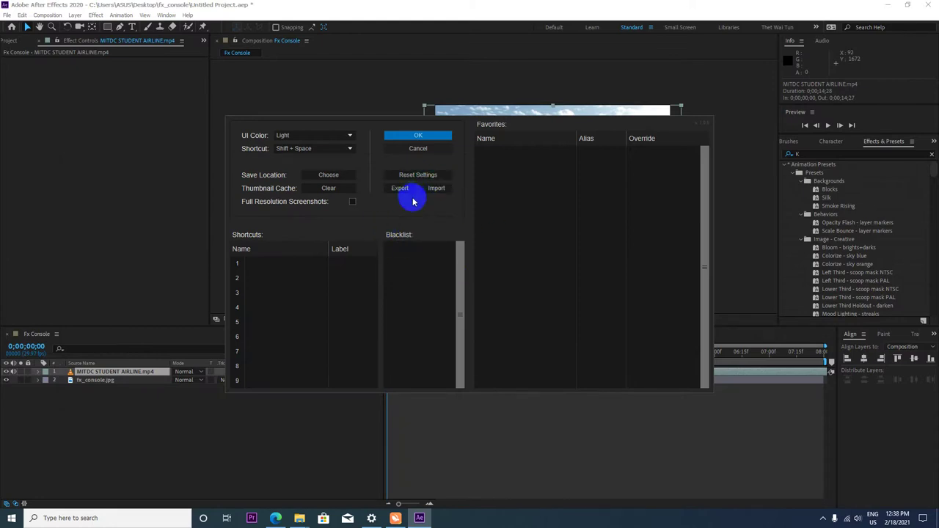
click(375, 267)
right_click(264, 248)
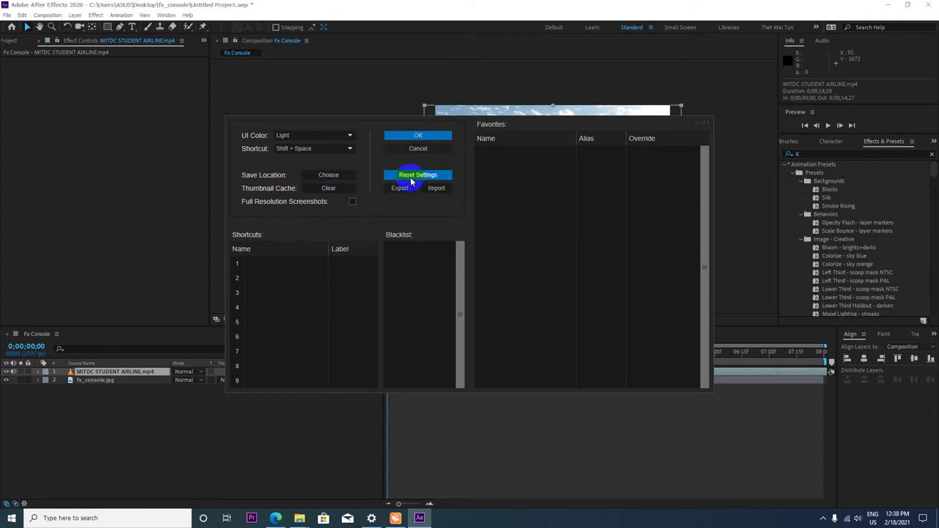
click(418, 135)
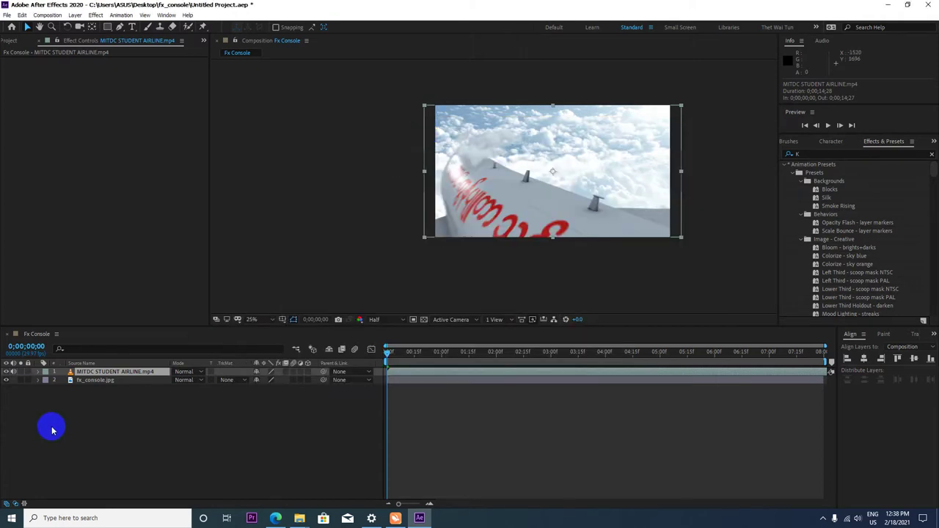
Add the Element effect as FX Console shortcut 1, labelled Ele
key(ctrl+space)
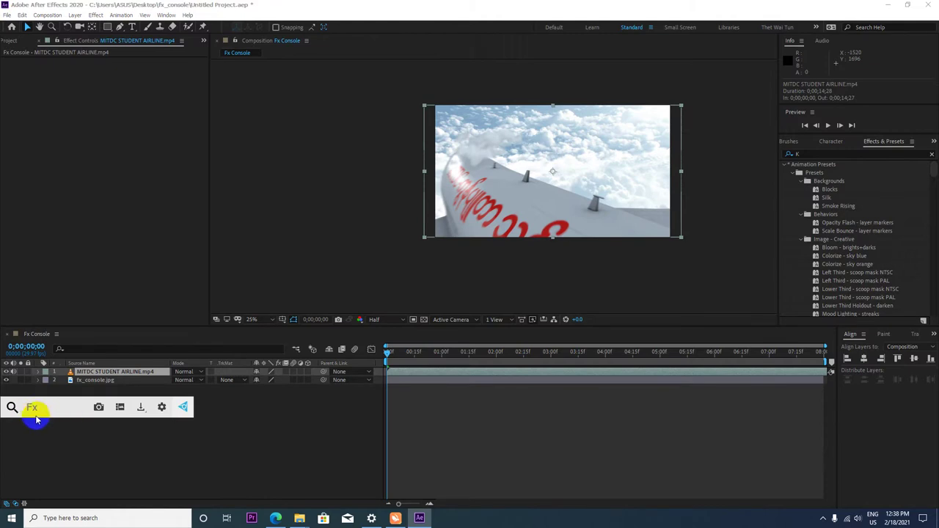
click(33, 410)
click(38, 409)
click(159, 407)
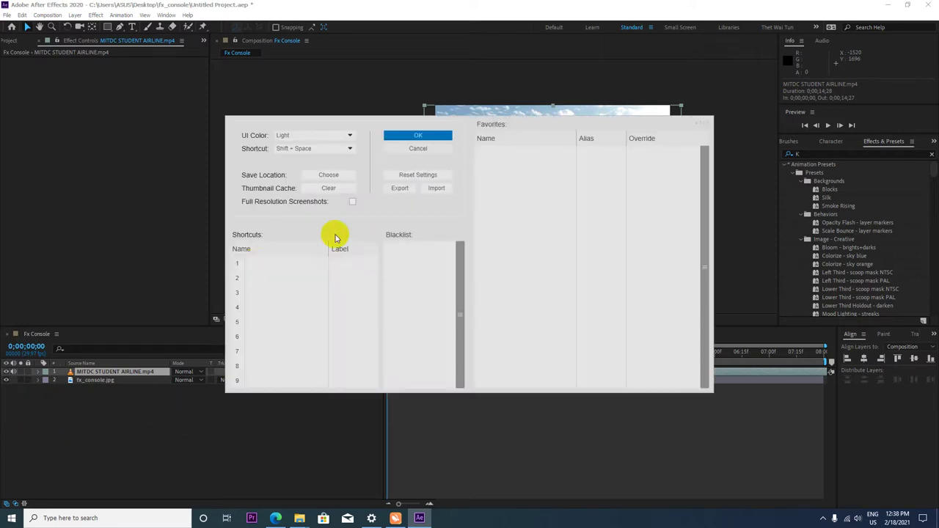
click(250, 264)
click(442, 250)
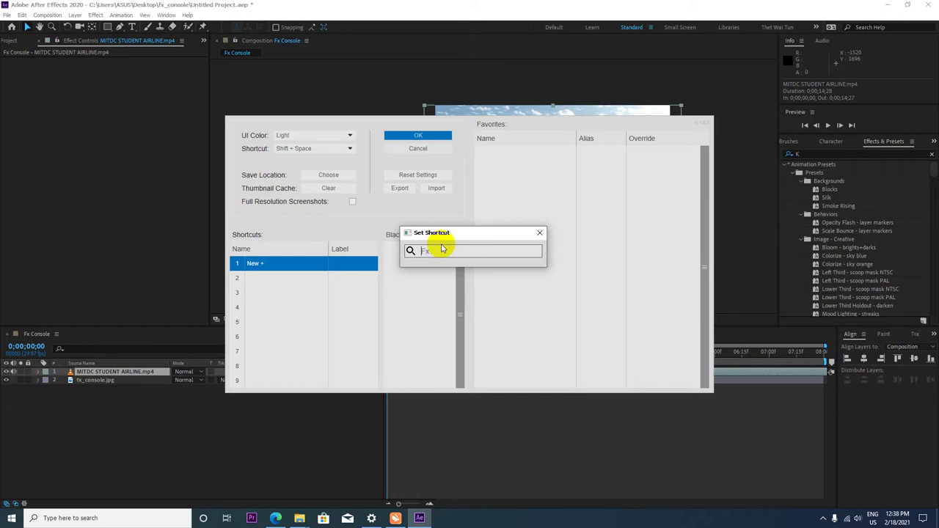
text(Ele)
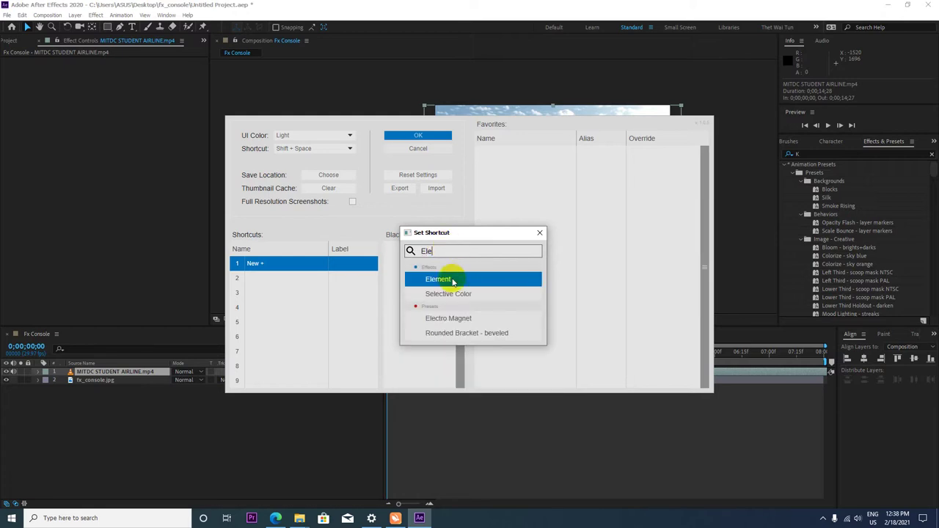
click(450, 278)
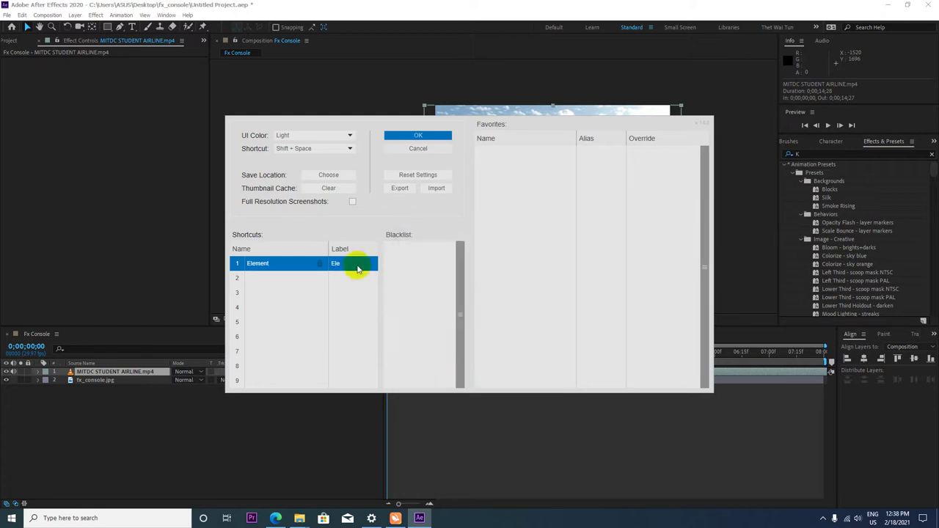
click(423, 143)
Add the Helicopter preset as FX Console shortcut 2, labelled Hel
key(shift+space)
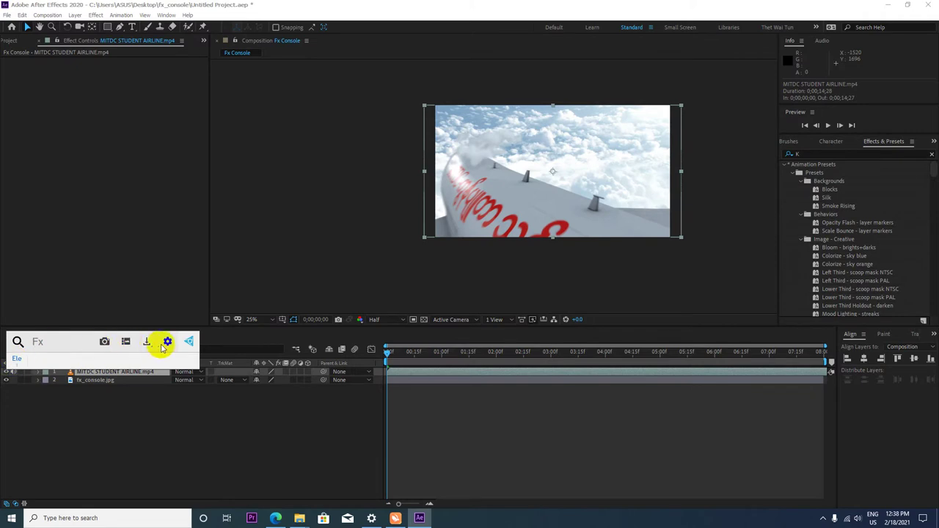
click(168, 341)
click(248, 279)
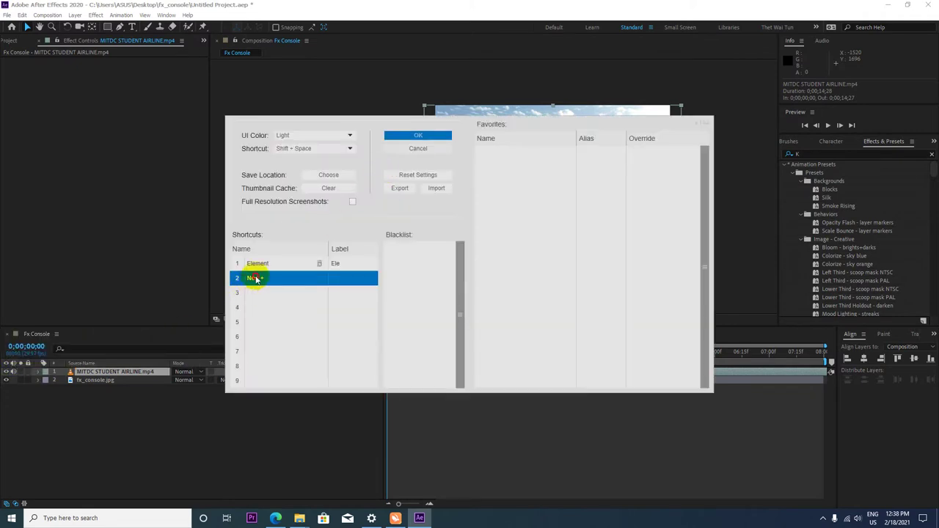
click(253, 276)
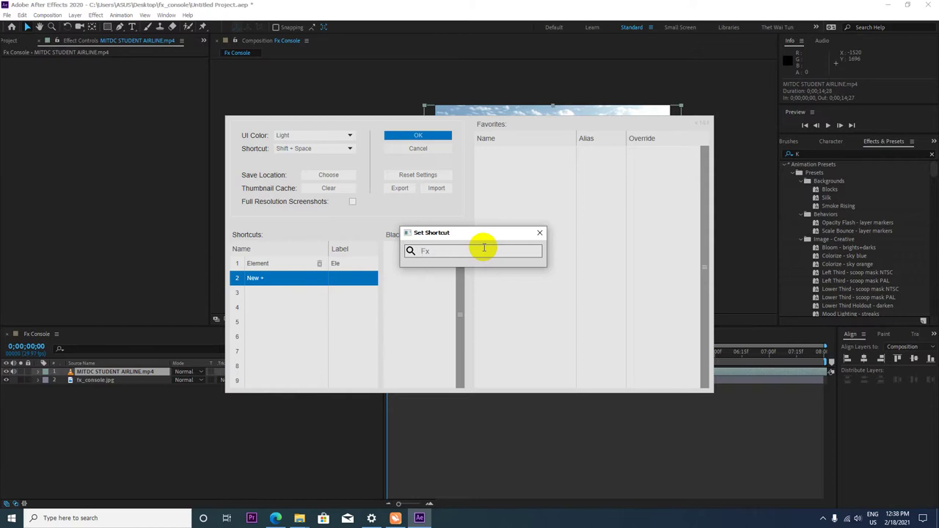
text(Opt)
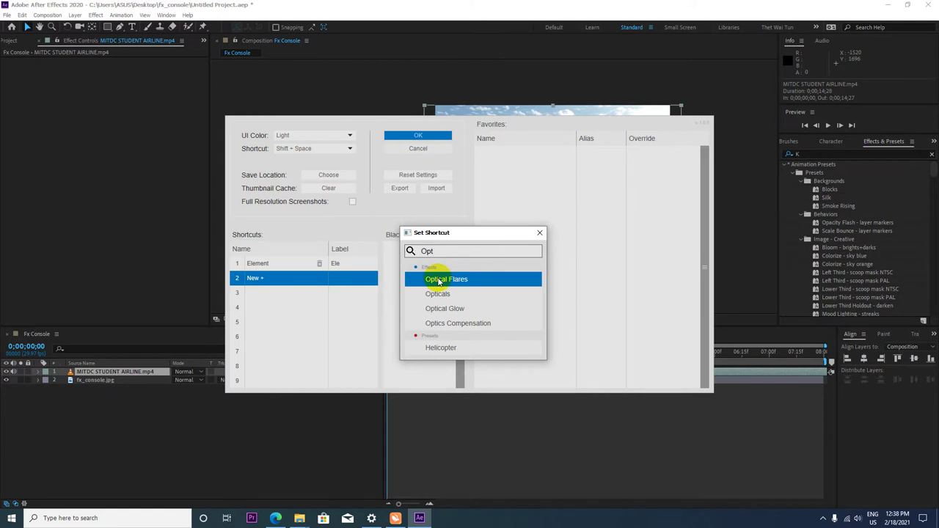
click(437, 349)
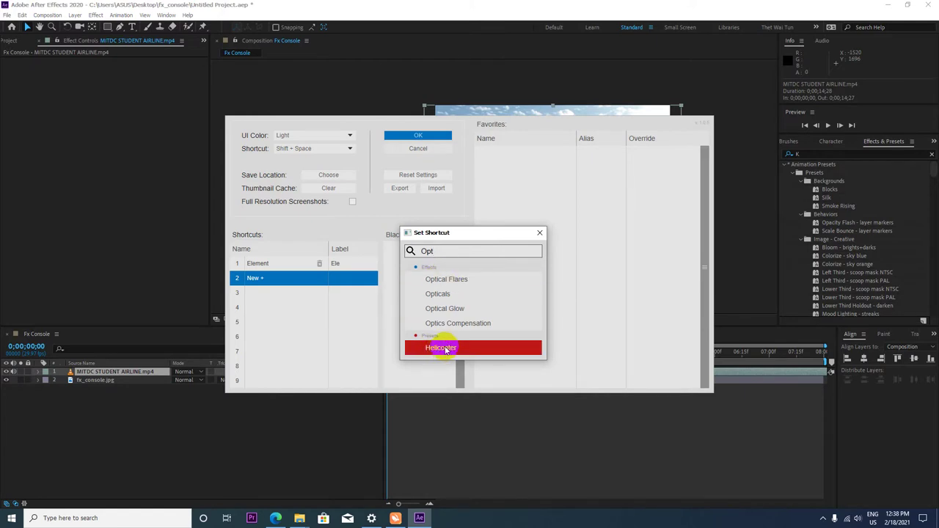
click(449, 349)
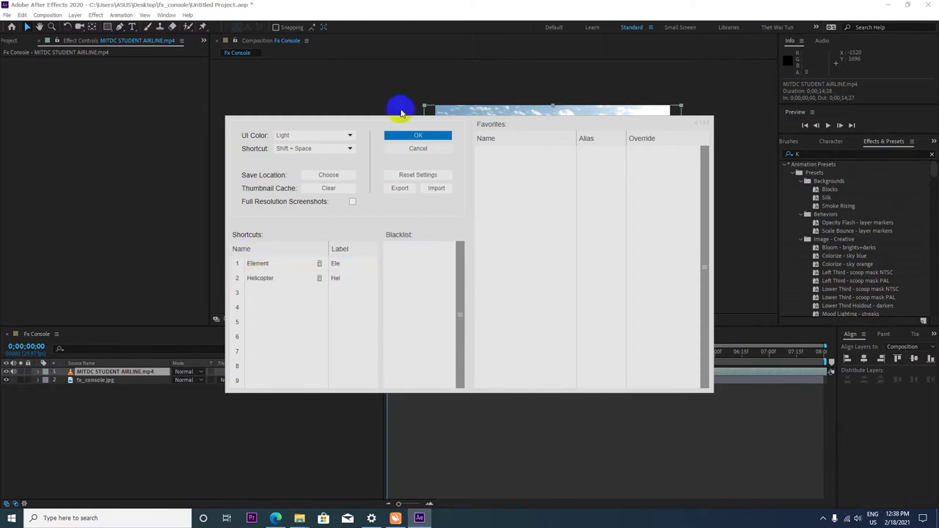
Apply the Helicopter preset to the MITDC STUDENT AIRLINE.mp4 layer and raise its Frequency value
click(417, 136)
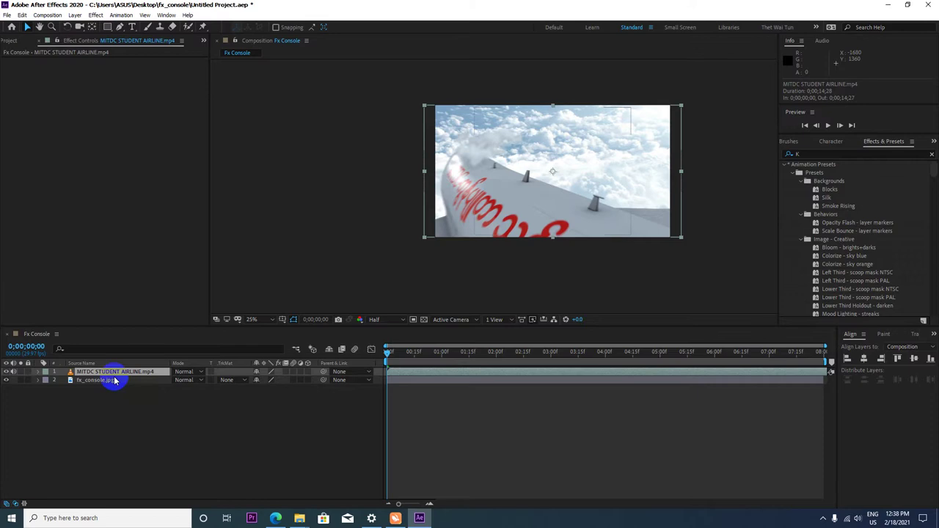
key(ctrl+space)
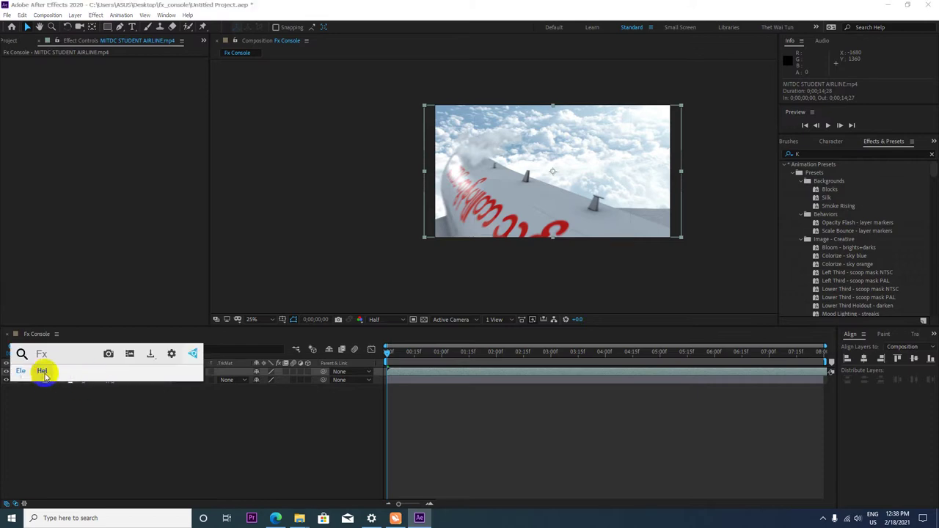
click(46, 378)
click(94, 372)
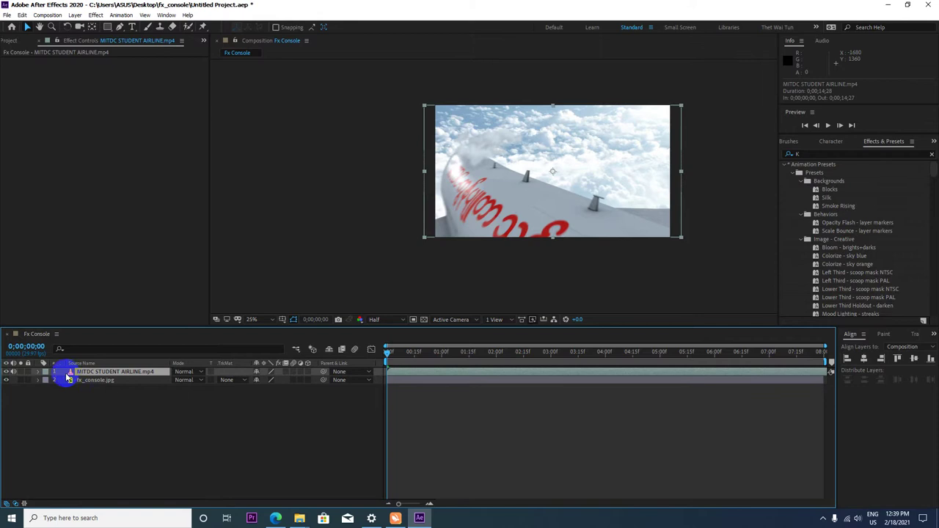
key(ctrl+space)
click(33, 364)
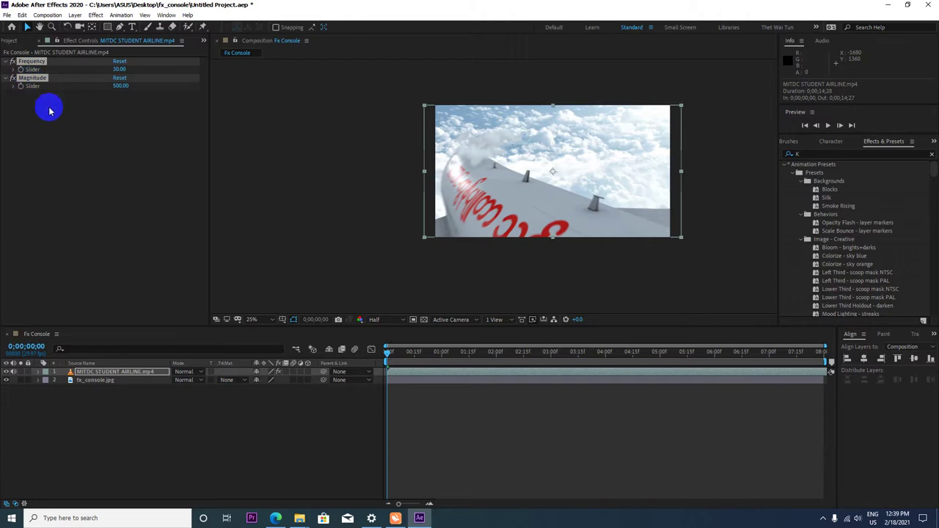
mouse_move(118, 69)
mouse_down()
mouse_move(166, 74)
mouse_move(88, 77)
mouse_up()
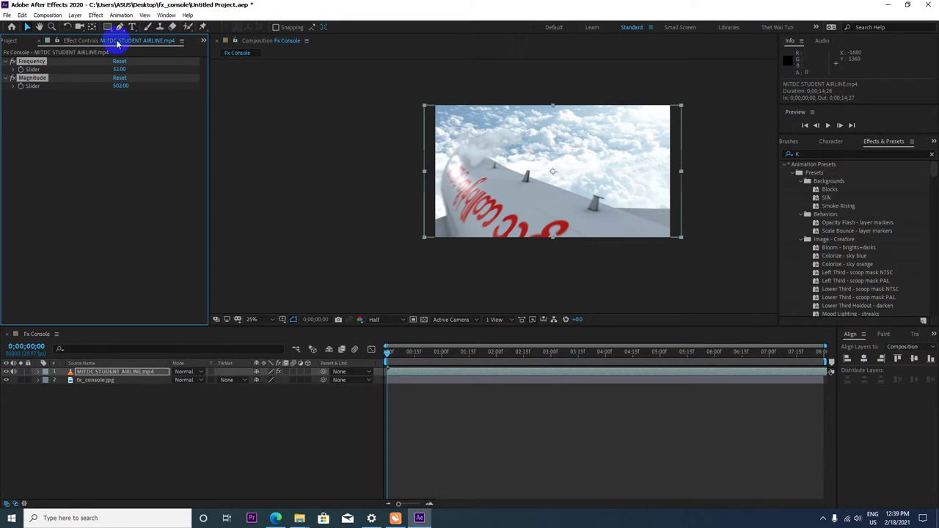
Delete the Frequency and Magnitude effects from the airline layer, keeping the layer selected
click(34, 80)
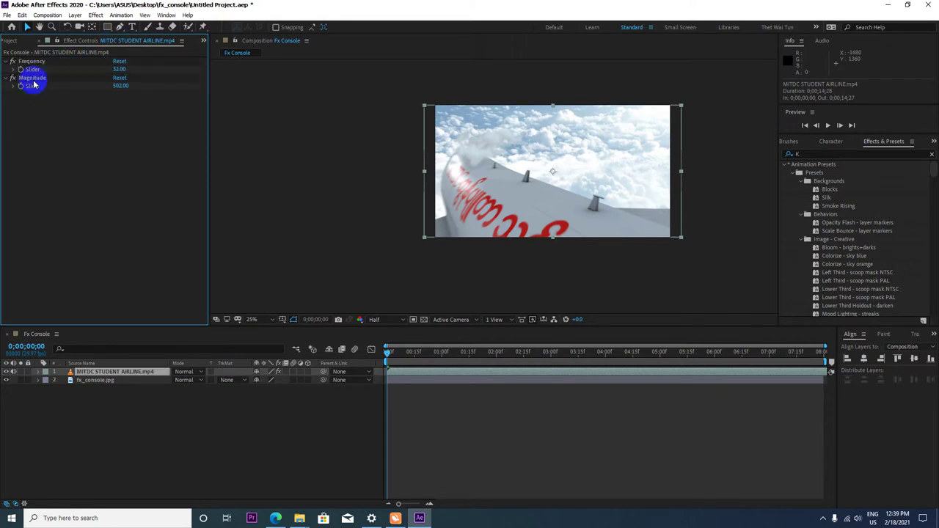
click(34, 69)
click(35, 82)
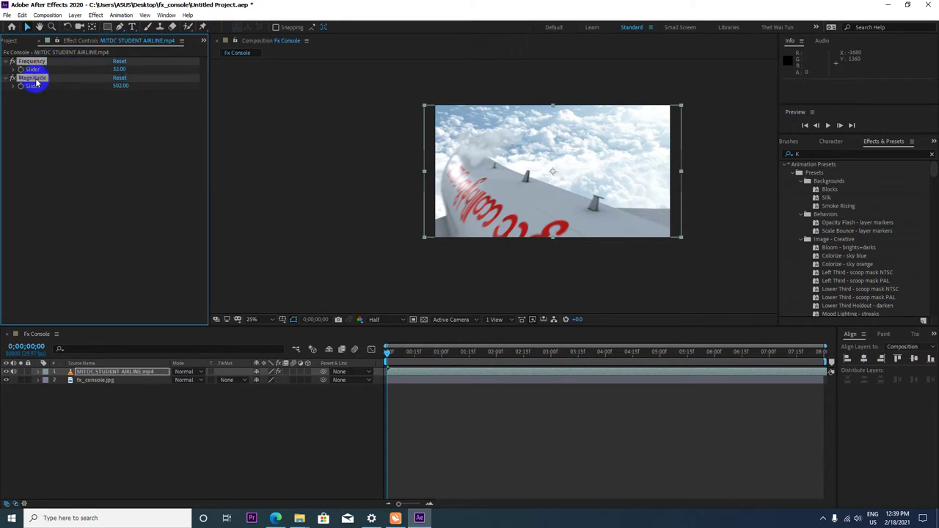
key(Delete)
click(85, 373)
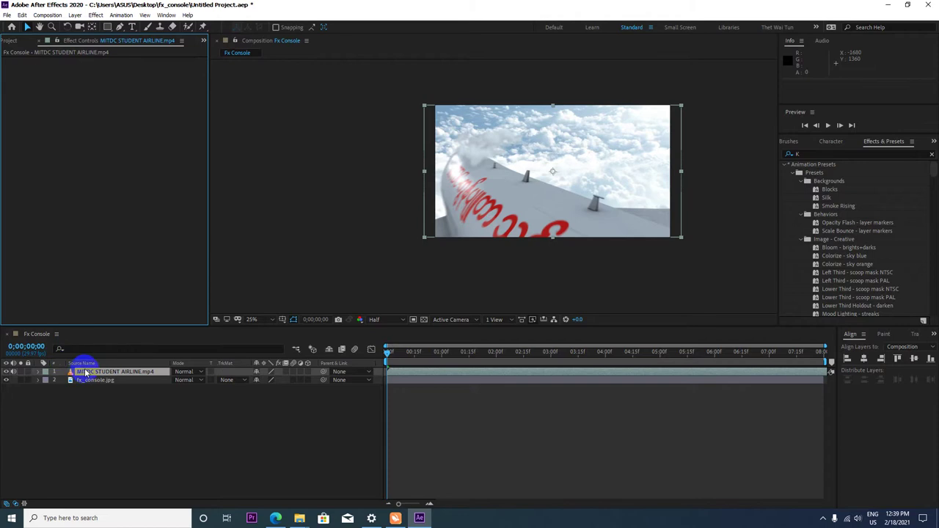
key(shift+space)
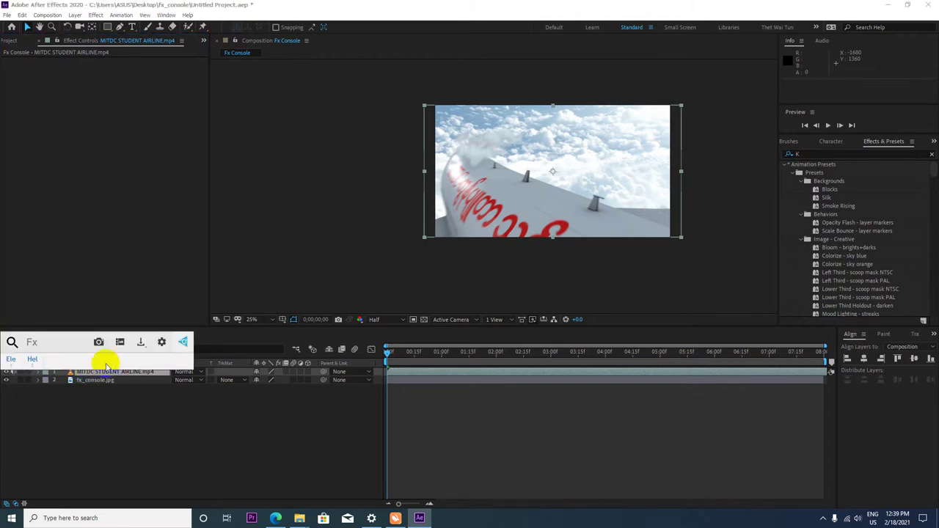
Set FX Console shortcut 3 to Optical Flares, labelled Opt
click(161, 340)
click(268, 292)
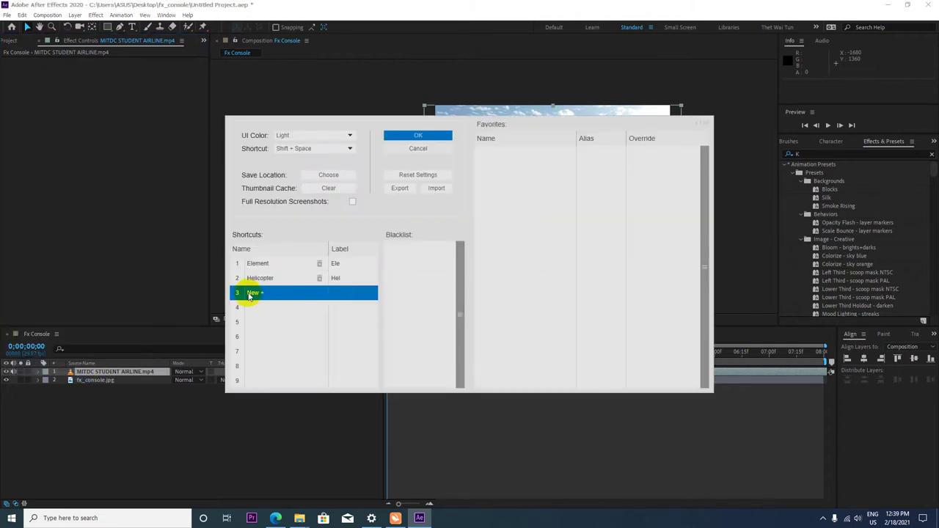
click(250, 294)
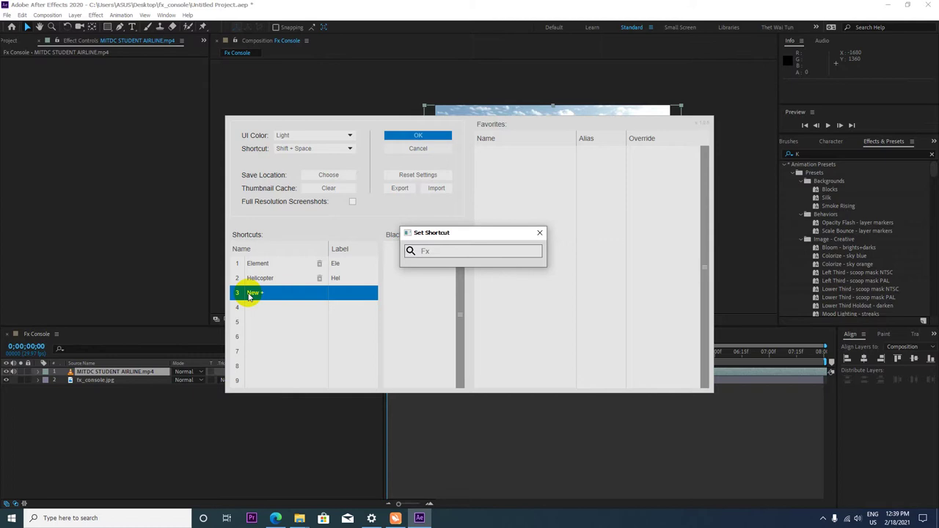
text(Opt)
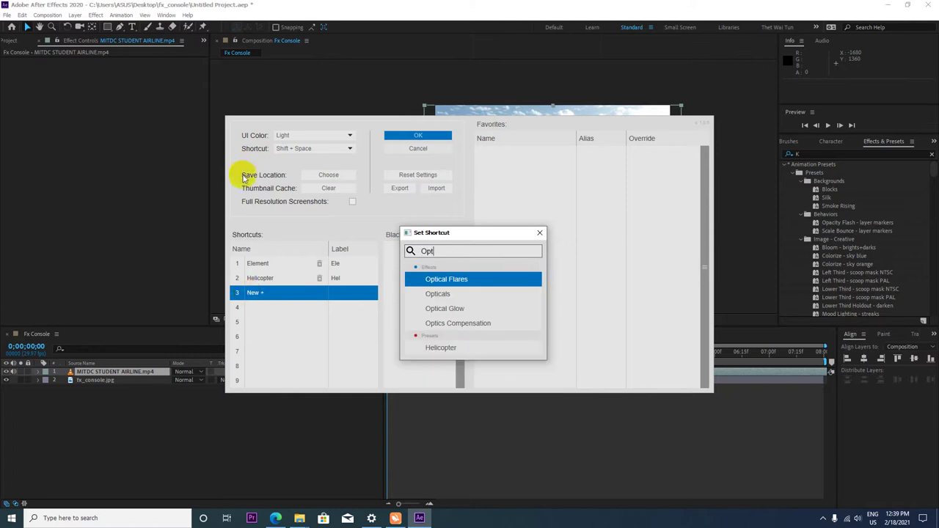
click(455, 281)
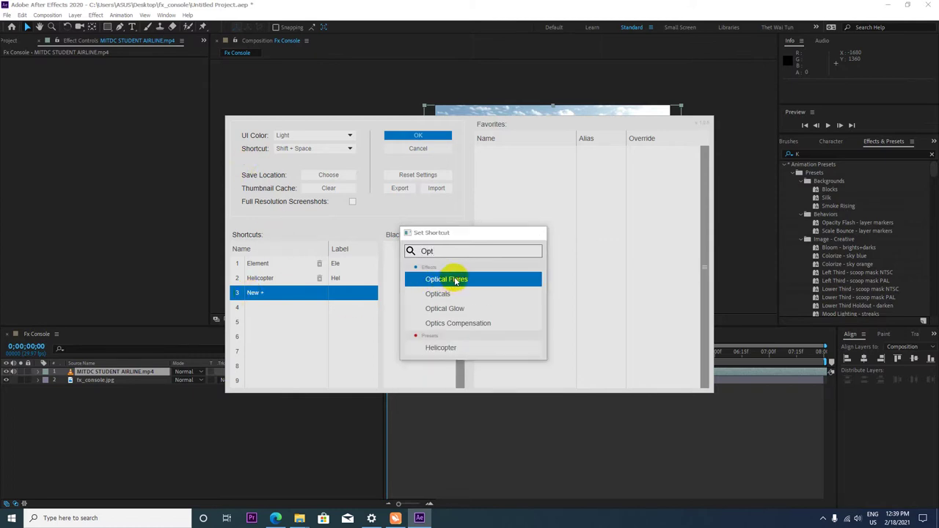
click(420, 137)
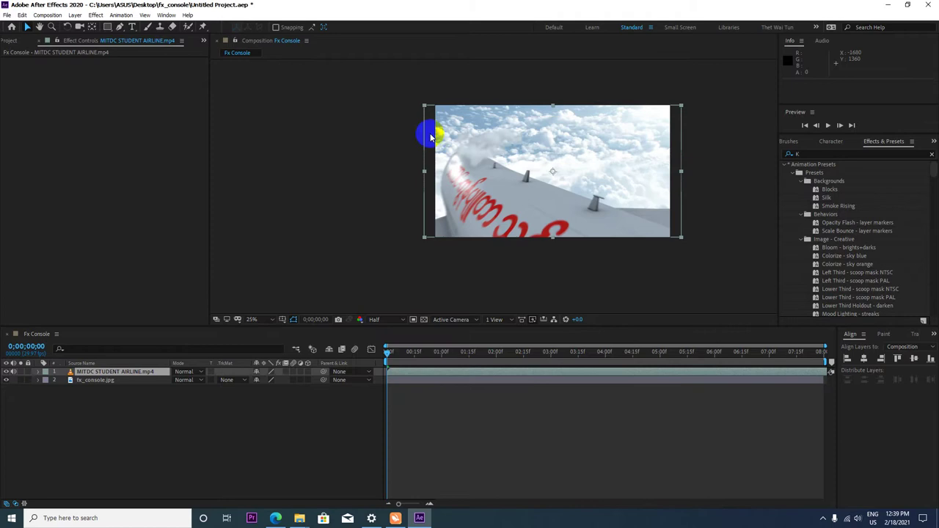
Apply Optical Flares and Element to the airline layer, dismissing the video card warning
key(ctrl+space)
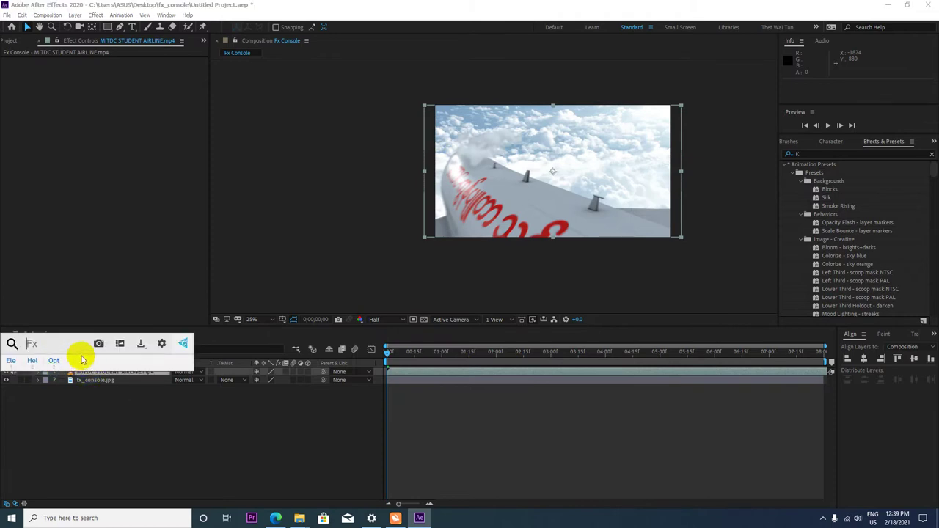
key(3)
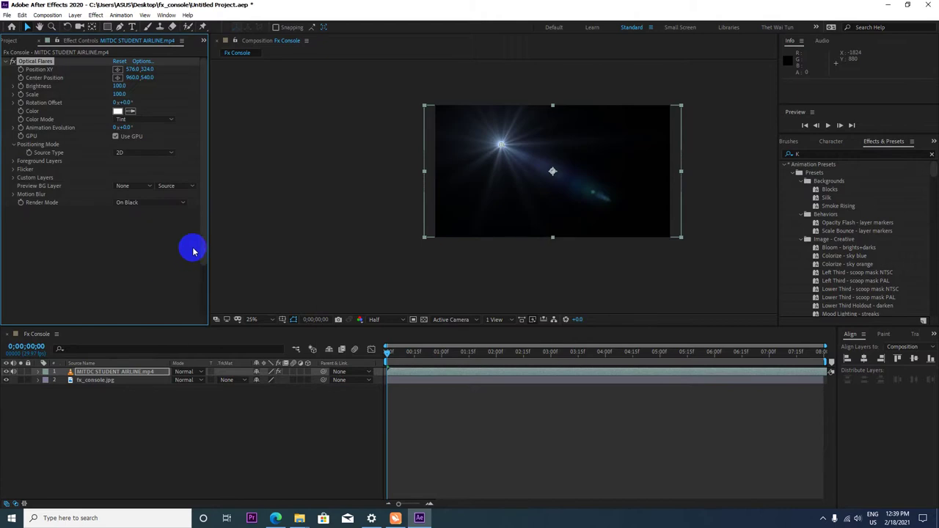
click(93, 373)
key(ctrl+space)
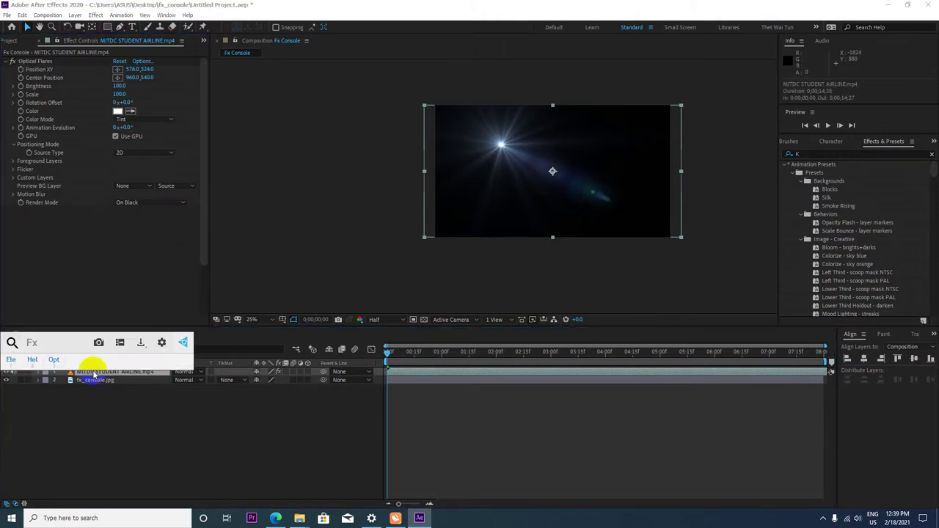
click(10, 361)
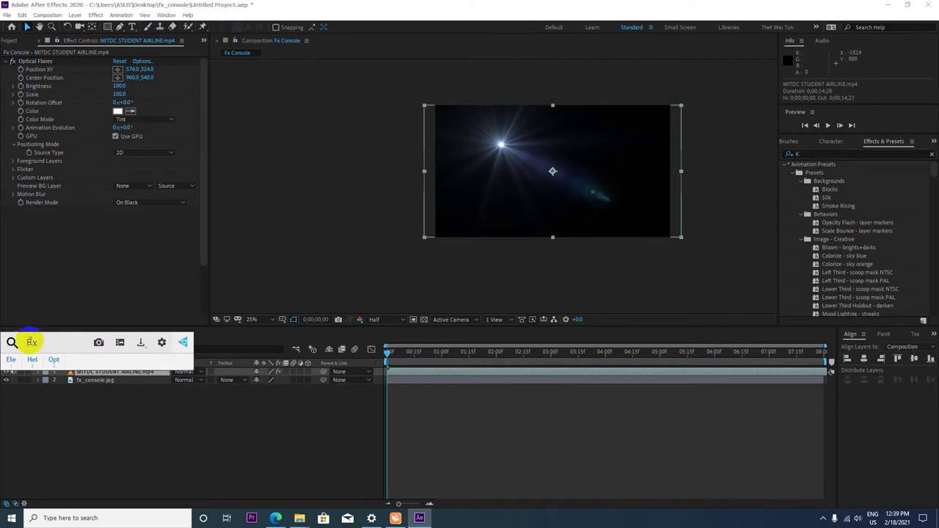
click(83, 305)
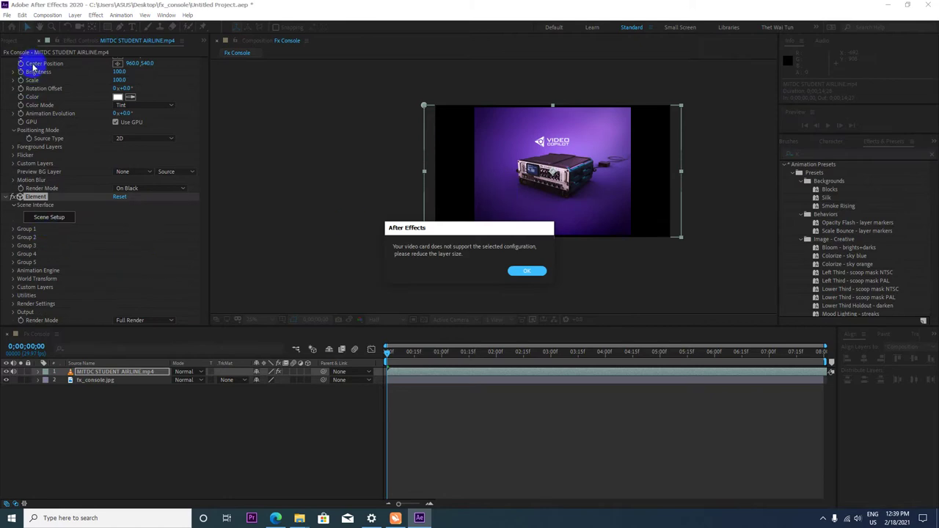
key(Return)
Delete the Optical Flares and Element effects, then show the Project panel
scroll(37, 178, up, 1)
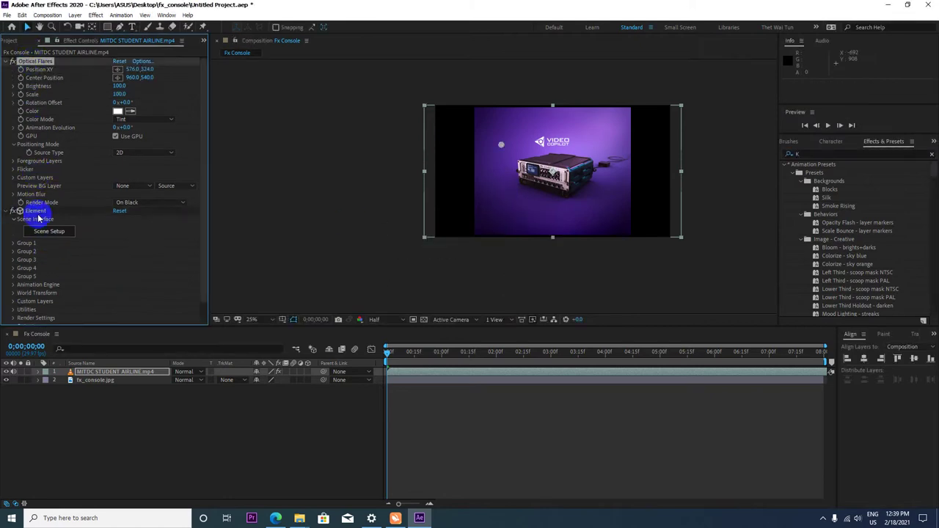
key(Delete)
click(34, 62)
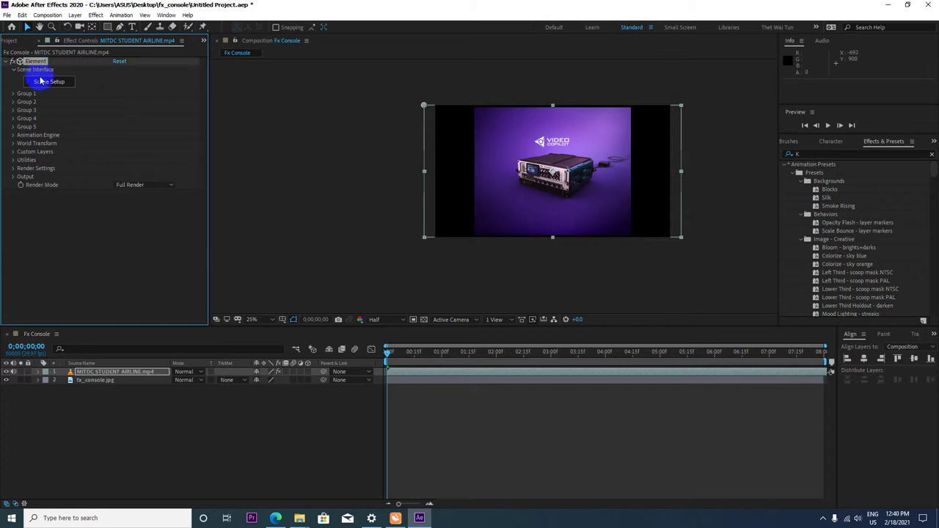
key(Delete)
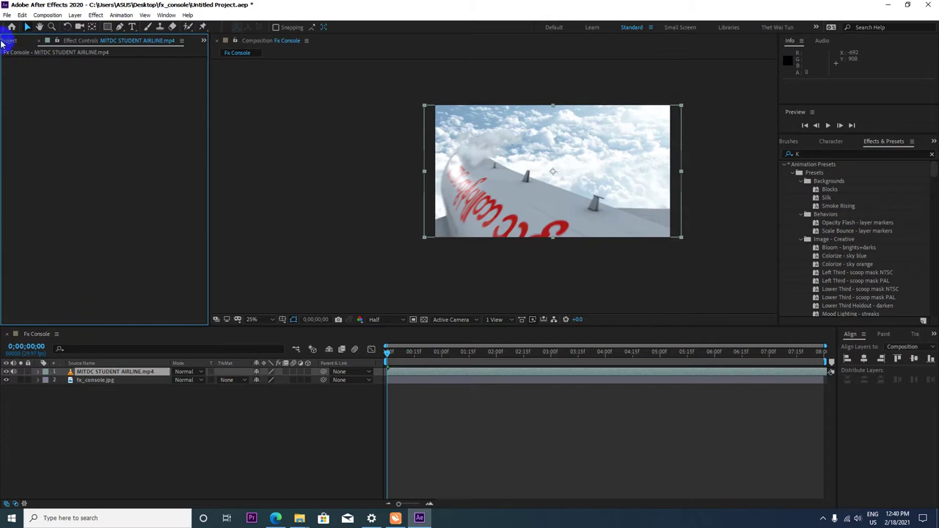
click(10, 40)
Select fx_console.jpg, filter Effects & Presets by 'Fx' and select CC Rainfall Advanced
click(30, 138)
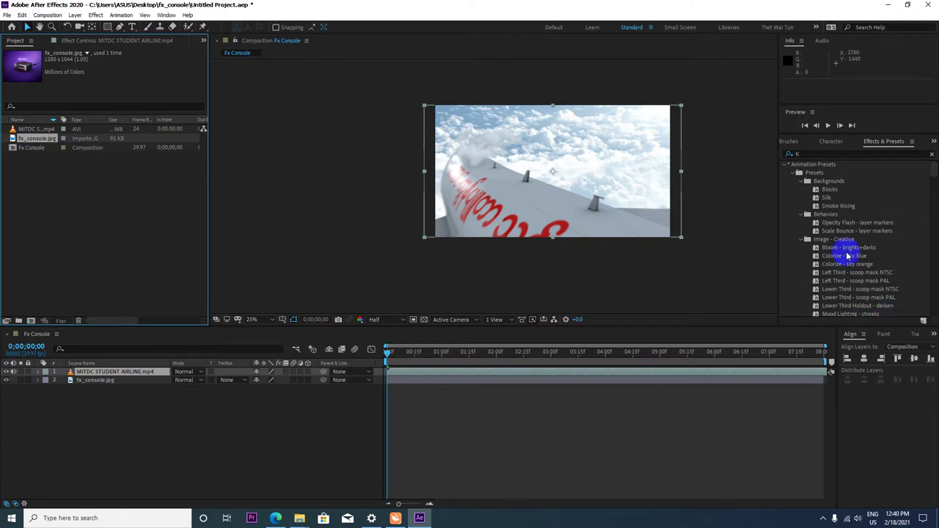
click(830, 153)
text(Fx)
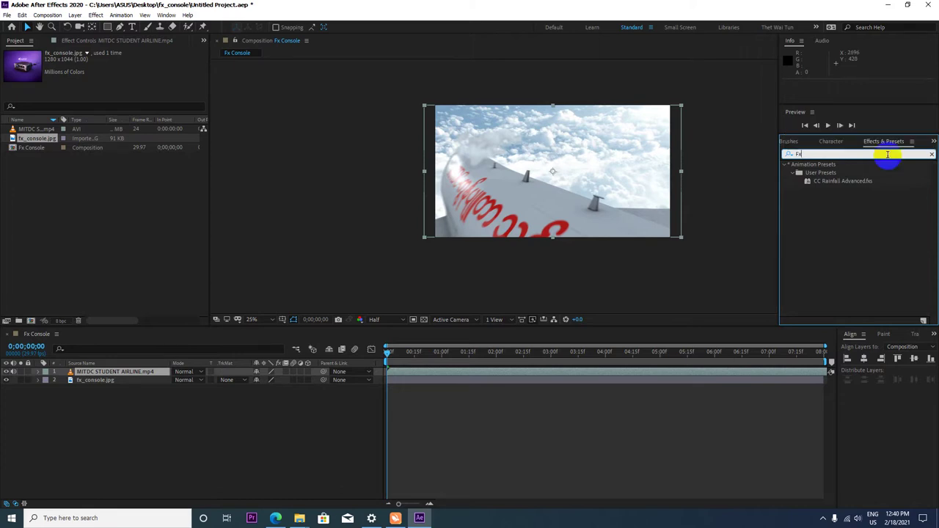
click(843, 184)
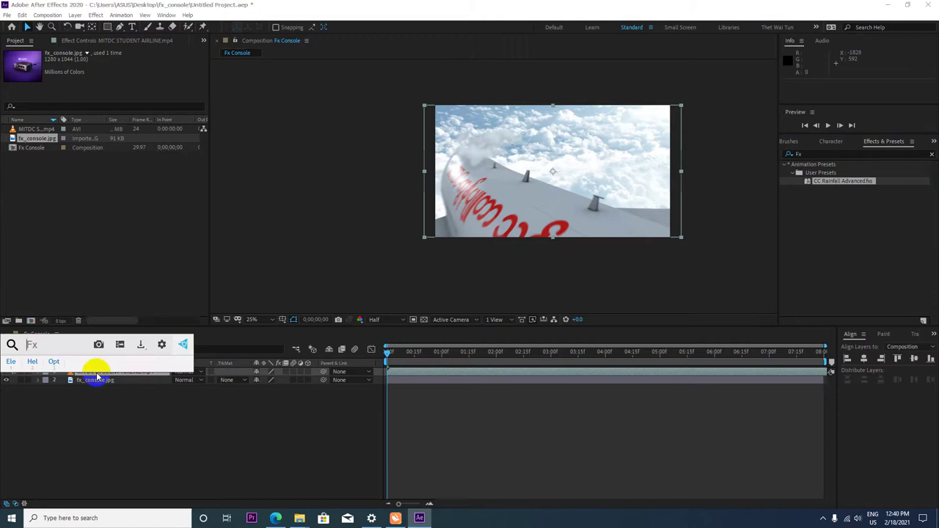
Drag the CC Rainfall Advanced preset onto the airline layer
click(71, 40)
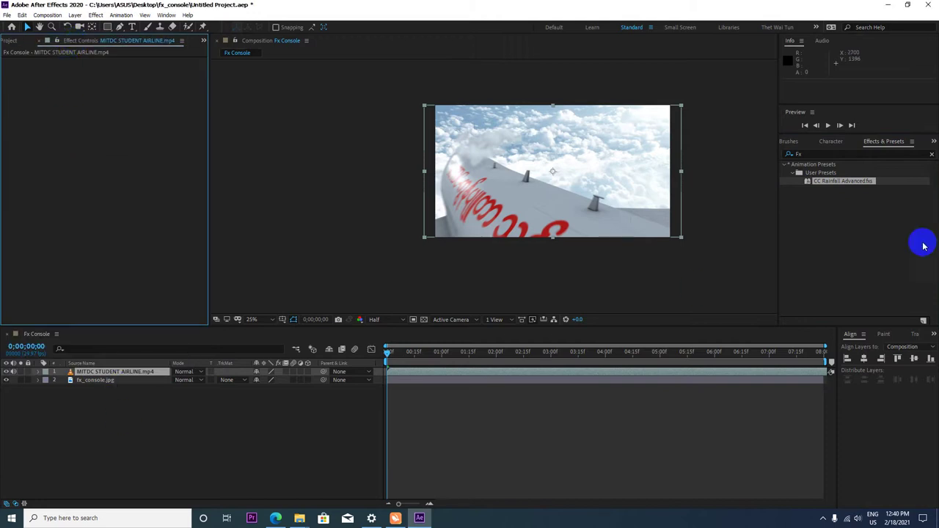
drag(95, 380, 110, 371)
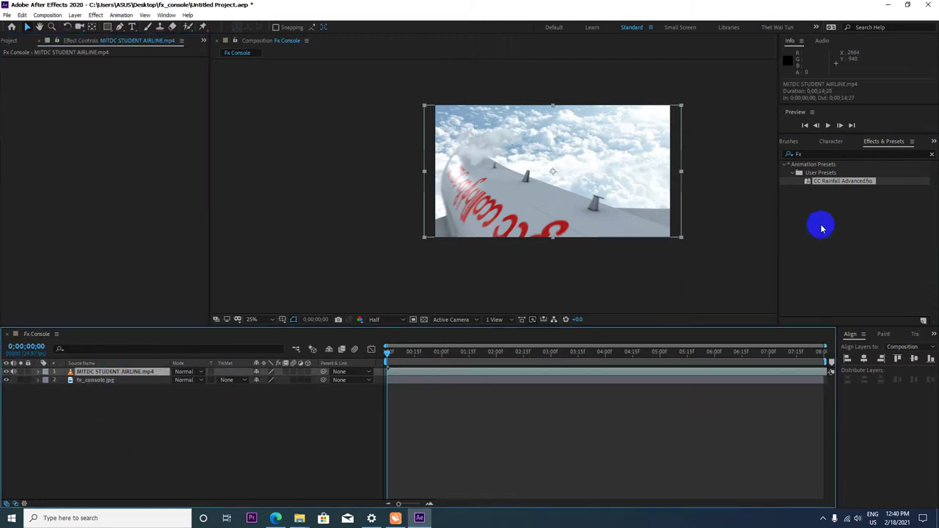
drag(821, 181, 117, 375)
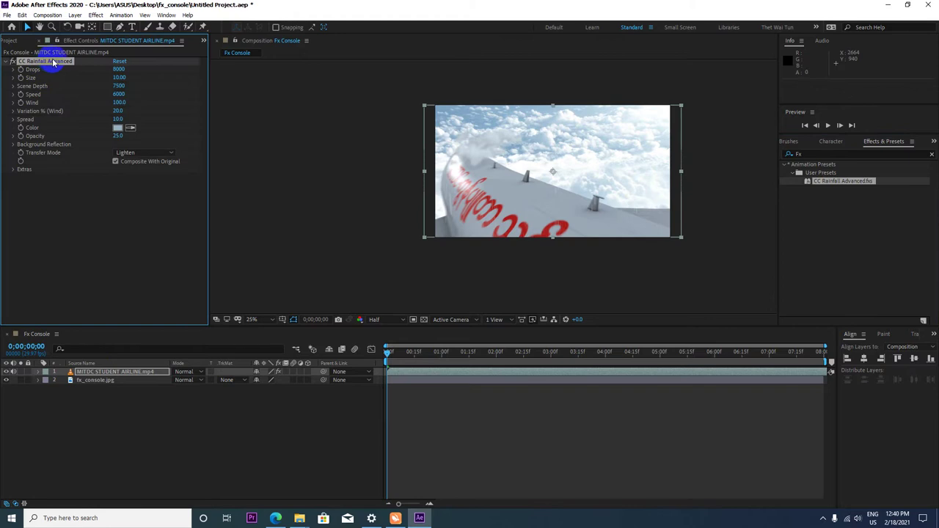
Show FX Console's screenshot export options (Copy, Save to PNG/JPG)
key(ctrl+space)
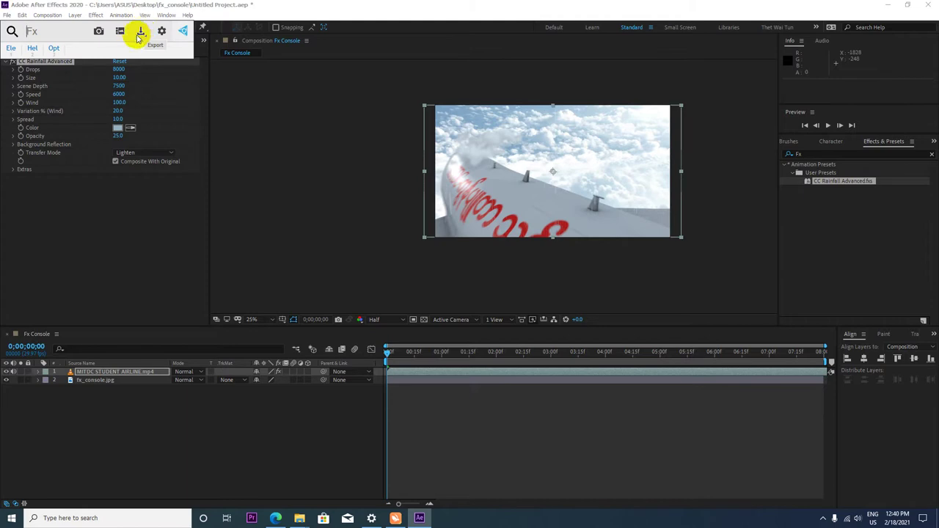
click(142, 32)
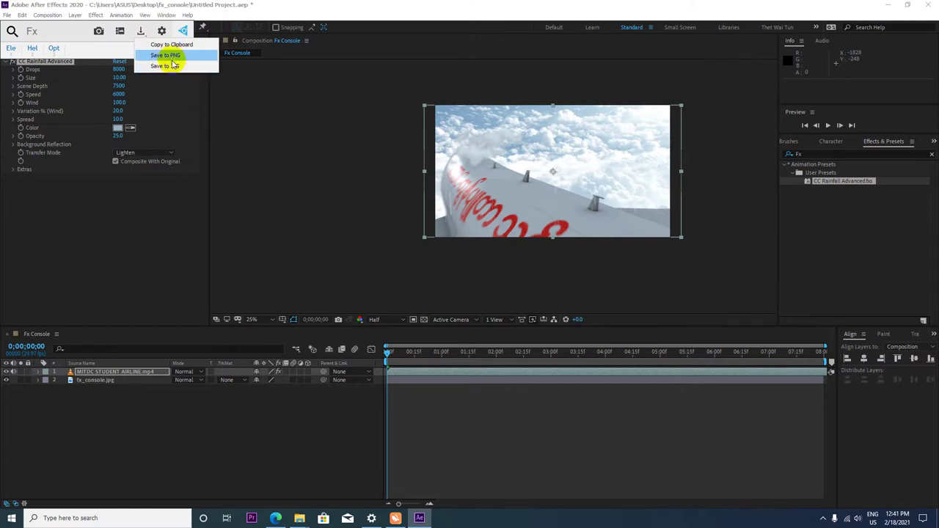
click(157, 88)
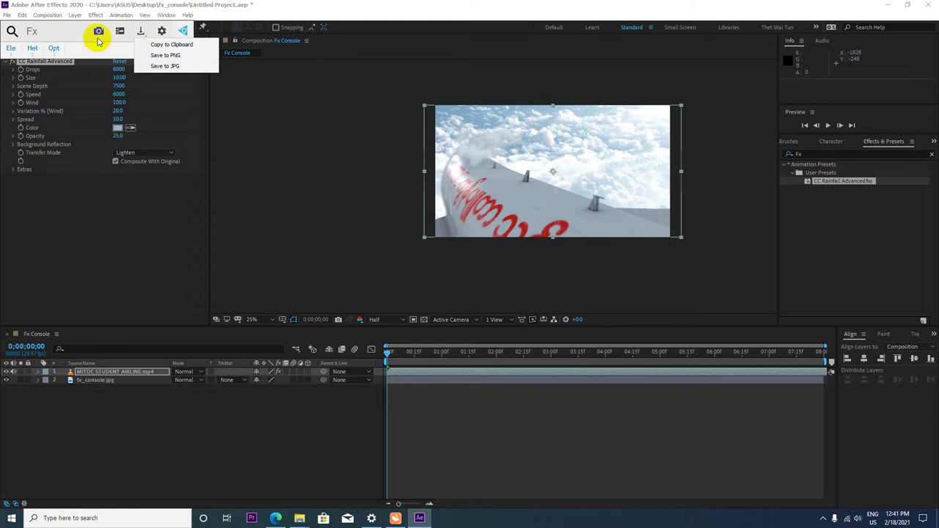
Start exporting the FX Console settings to a file, then cancel the save
click(162, 30)
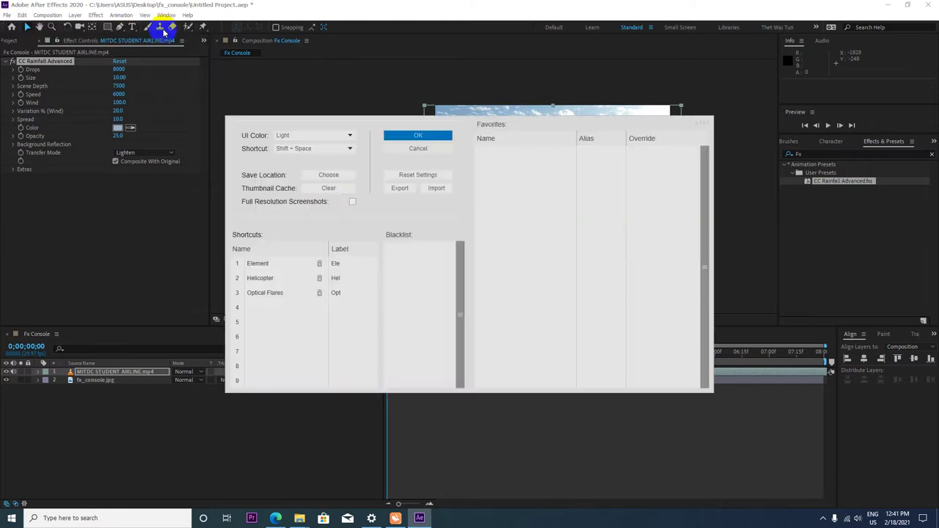
click(398, 188)
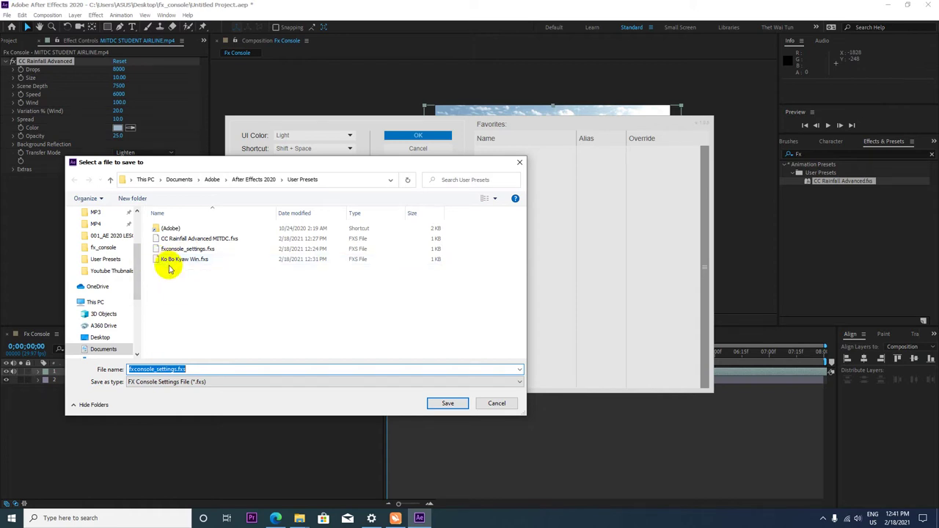
click(497, 402)
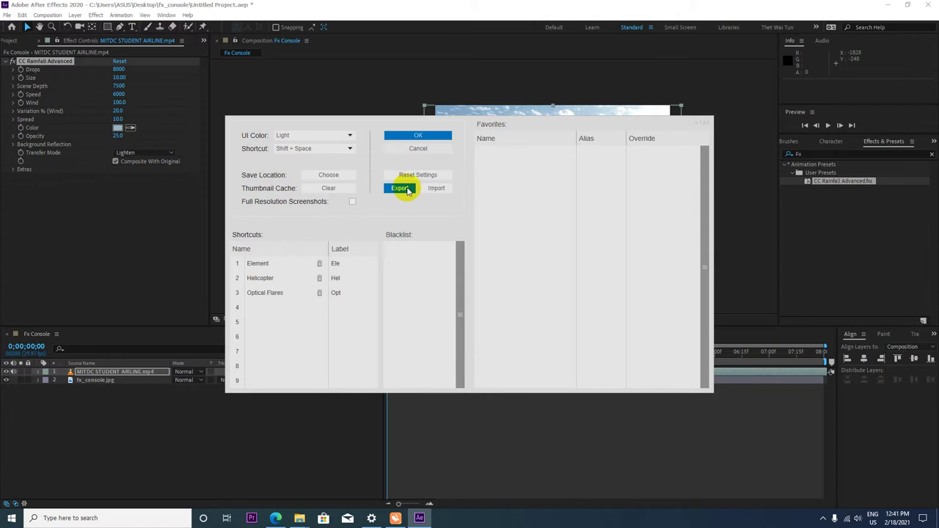
Import a saved .fxs settings file from User Presets and acknowledge Import Successful
click(443, 188)
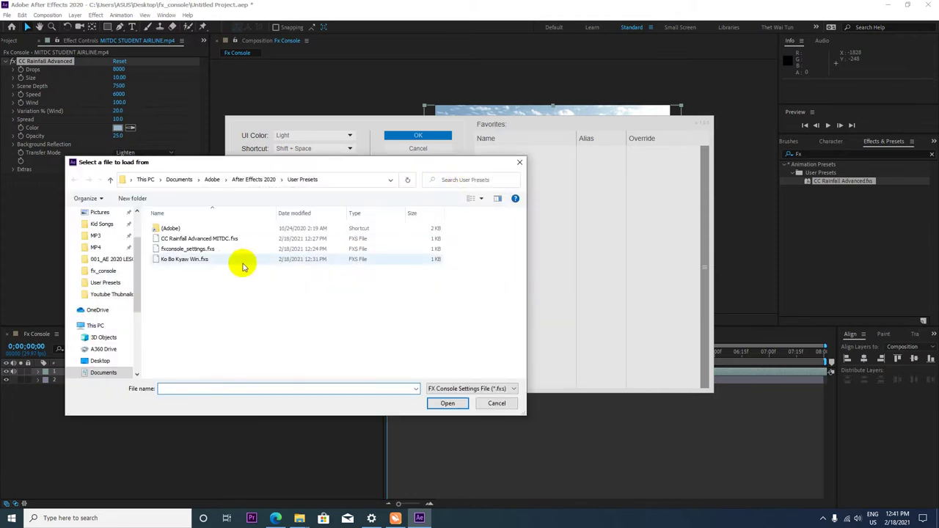
click(198, 238)
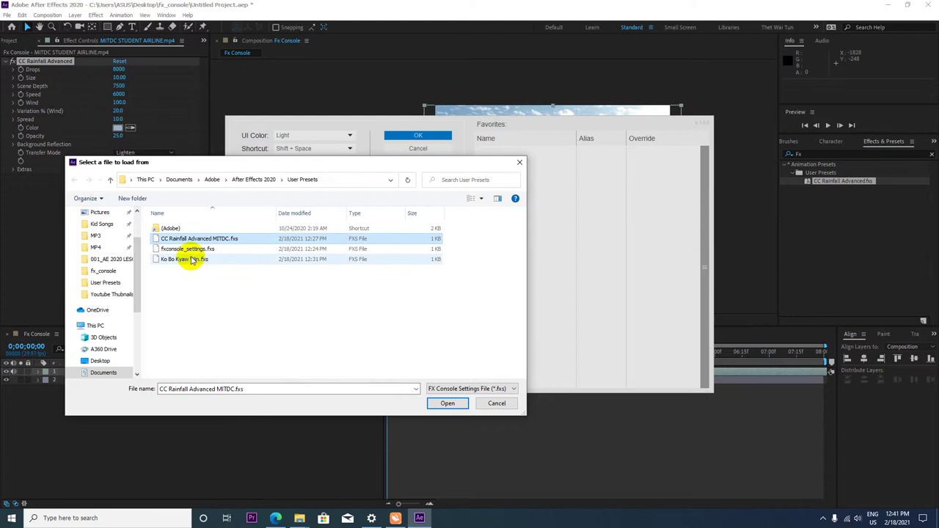
click(191, 259)
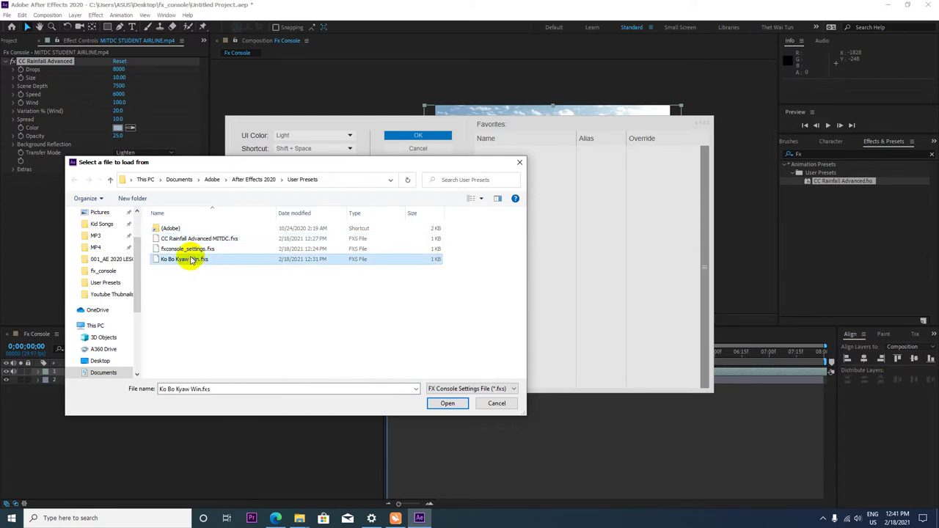
click(190, 249)
click(185, 238)
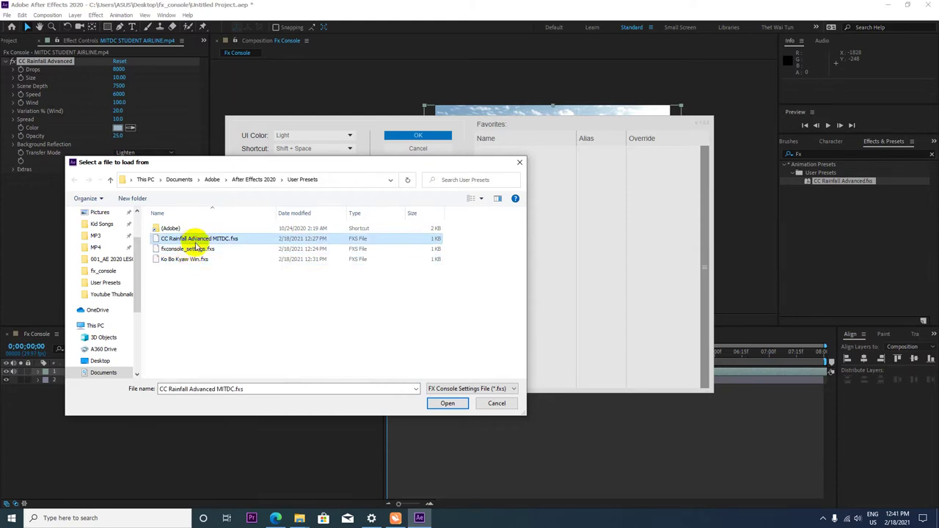
click(188, 249)
click(187, 239)
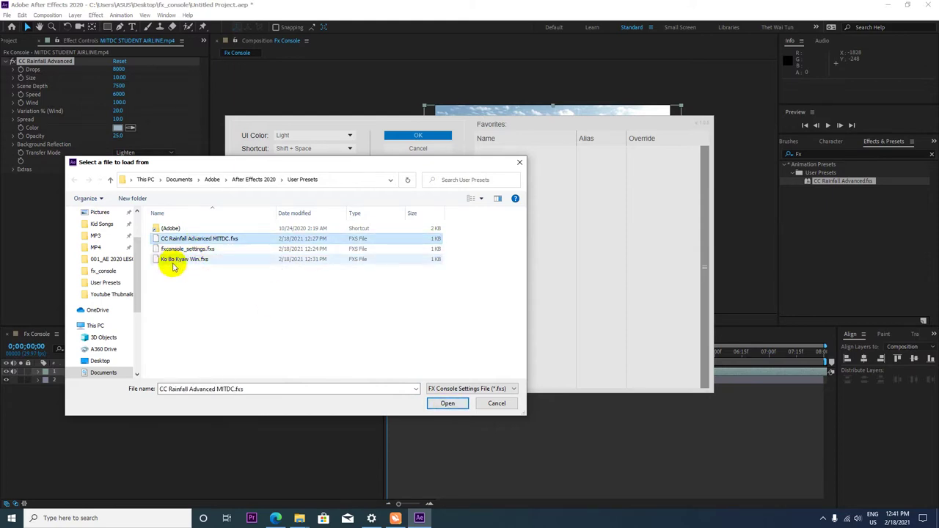
click(175, 259)
click(455, 404)
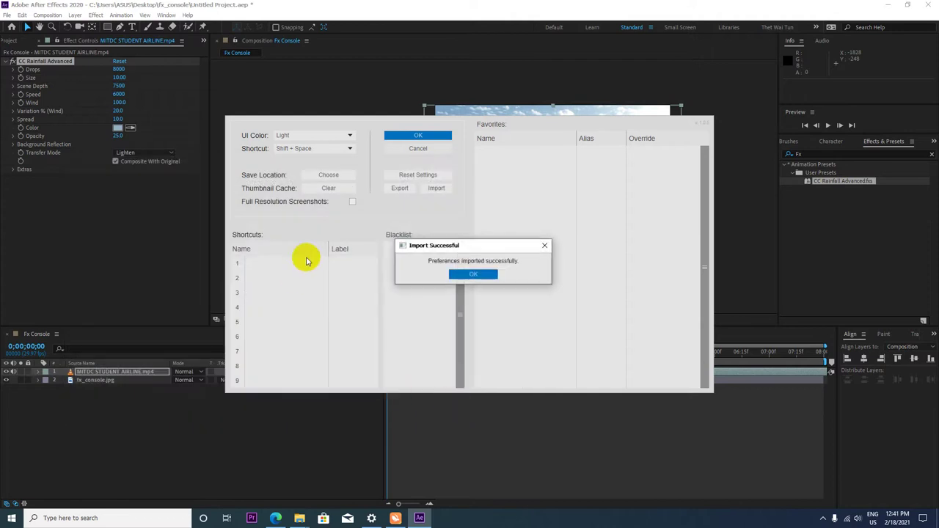
click(463, 276)
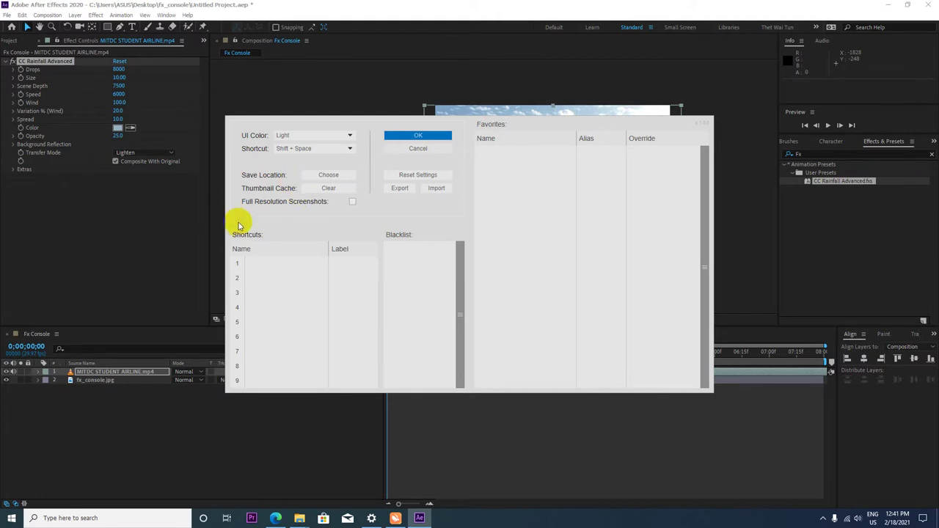
Close the settings and browse FX Console's results for 'K'
click(427, 135)
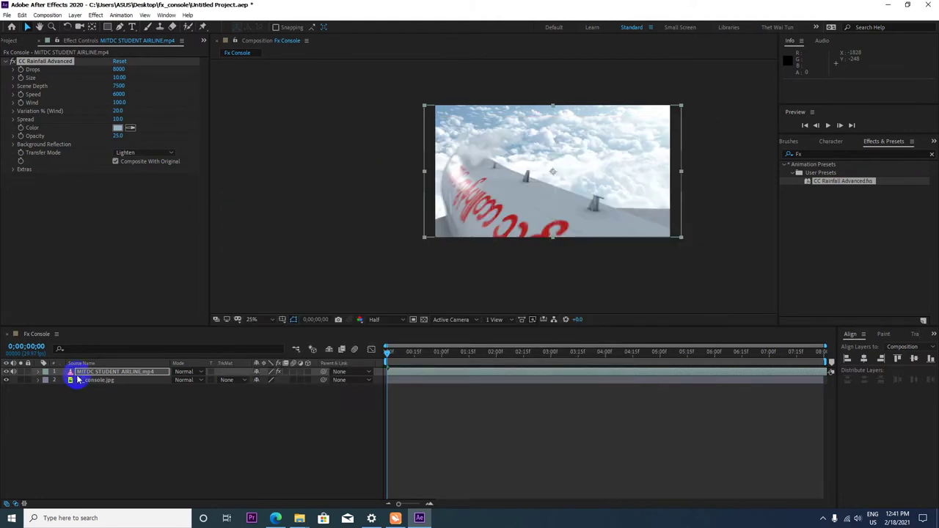
key(ctrl+space)
text(K)
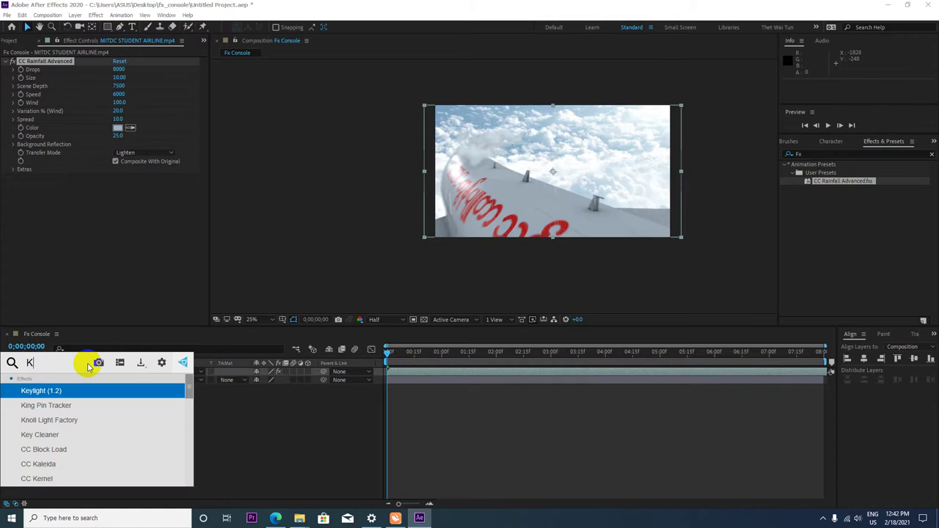
scroll(66, 449, down, 2)
scroll(67, 450, down, 3)
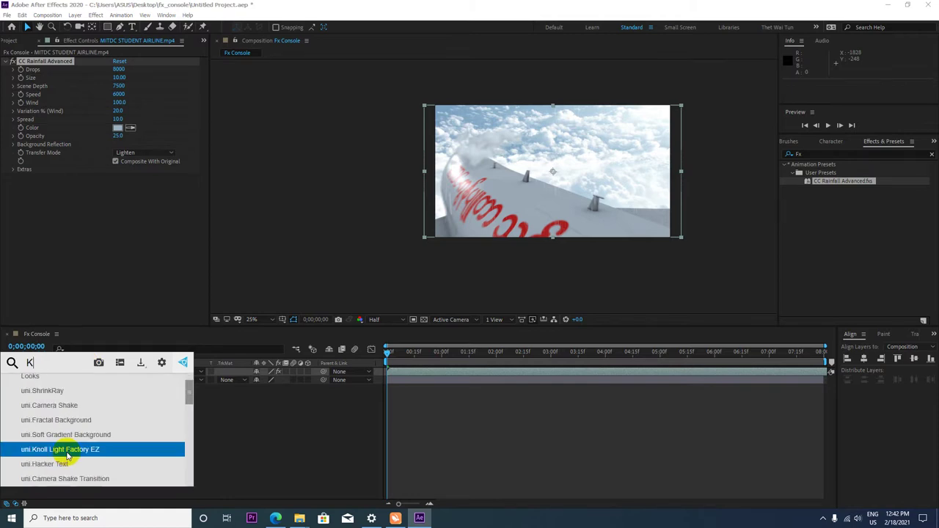
scroll(68, 455, down, 5)
scroll(68, 451, down, 1)
scroll(69, 449, up, 3)
scroll(71, 449, down, 3)
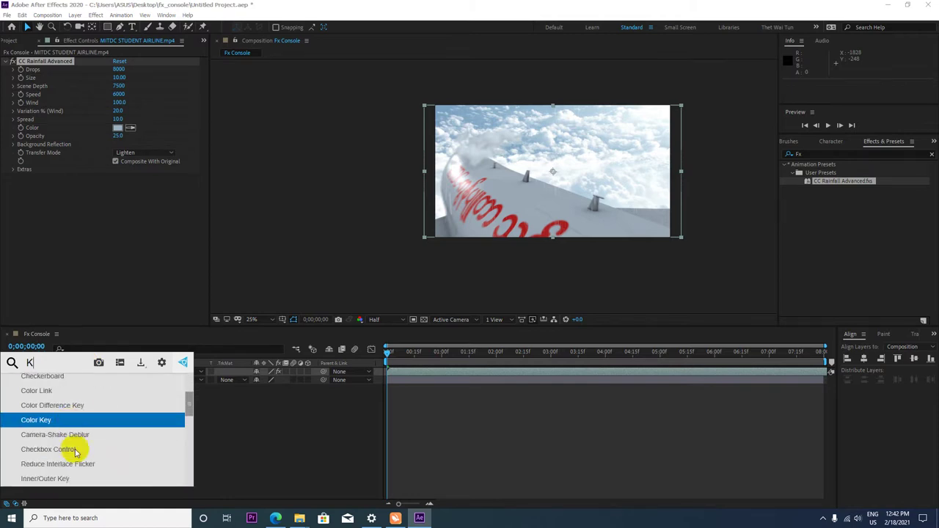
scroll(77, 449, up, 5)
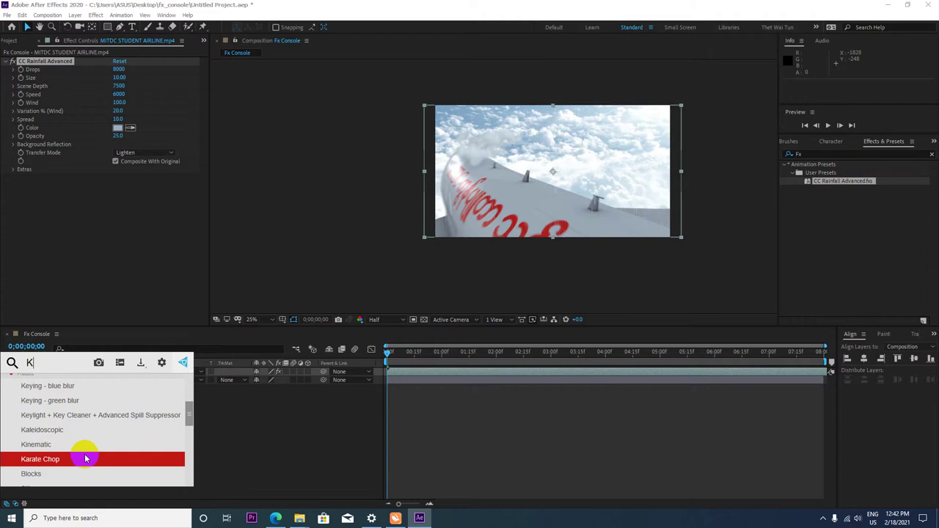
scroll(86, 458, down, 4)
scroll(86, 458, down, 5)
scroll(86, 459, down, 5)
scroll(86, 458, down, 4)
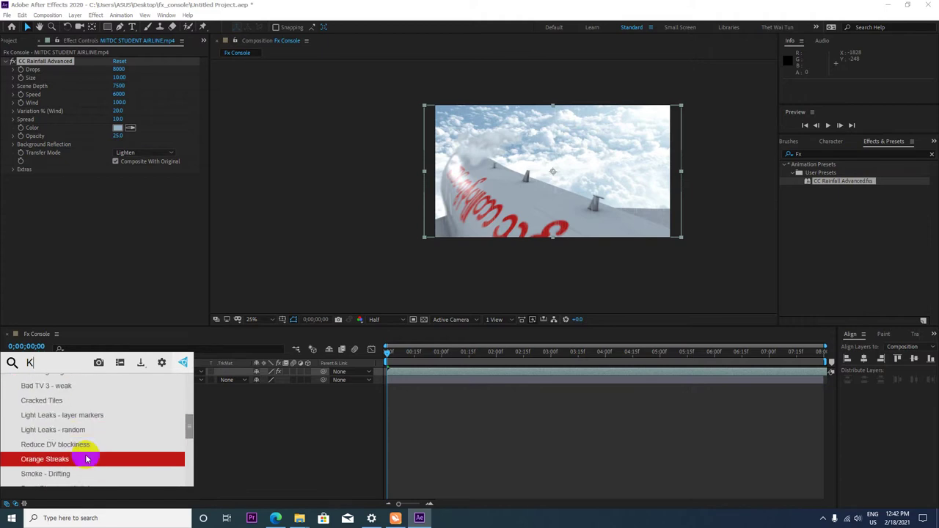
scroll(85, 459, down, 5)
scroll(86, 455, down, 5)
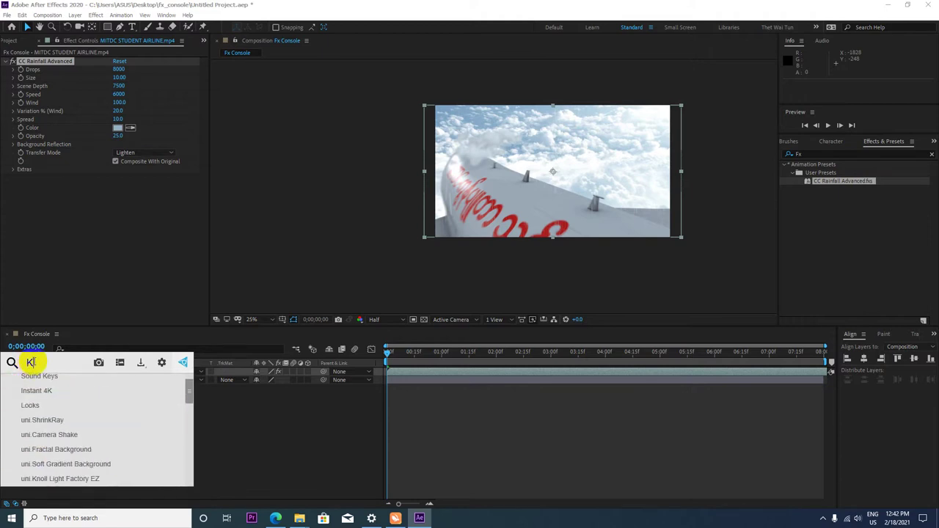
Search 'CC rain', apply the CC Rain MITDC preset to the clip and select CC Rainfall
drag(30, 361, 2, 363)
text(CC)
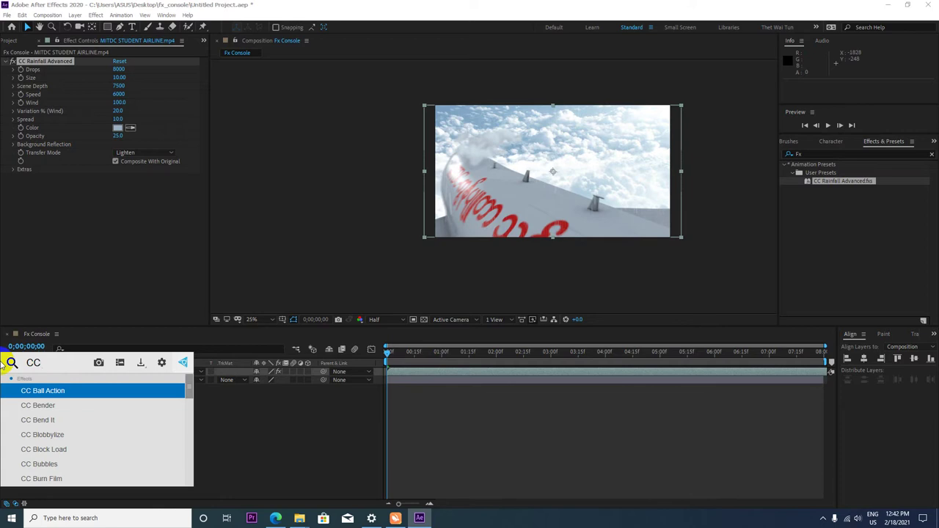
text( ra)
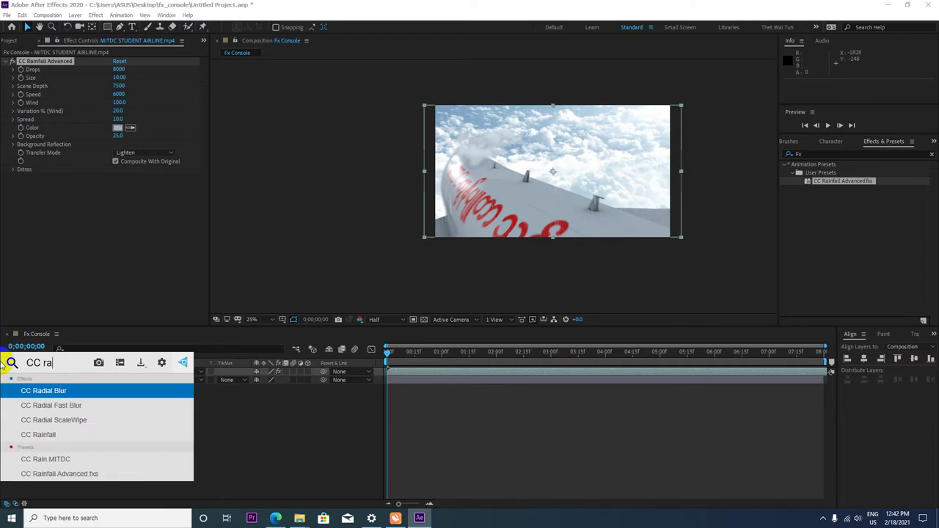
text(in)
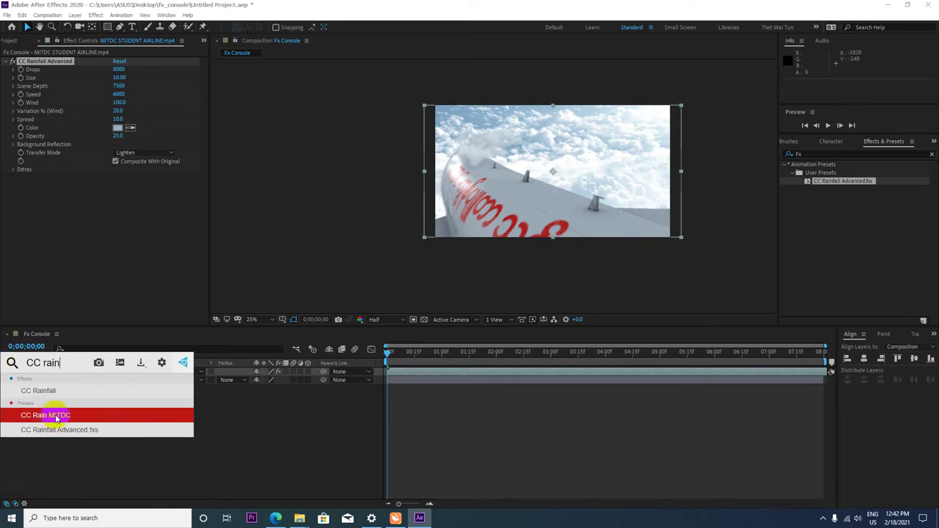
click(59, 417)
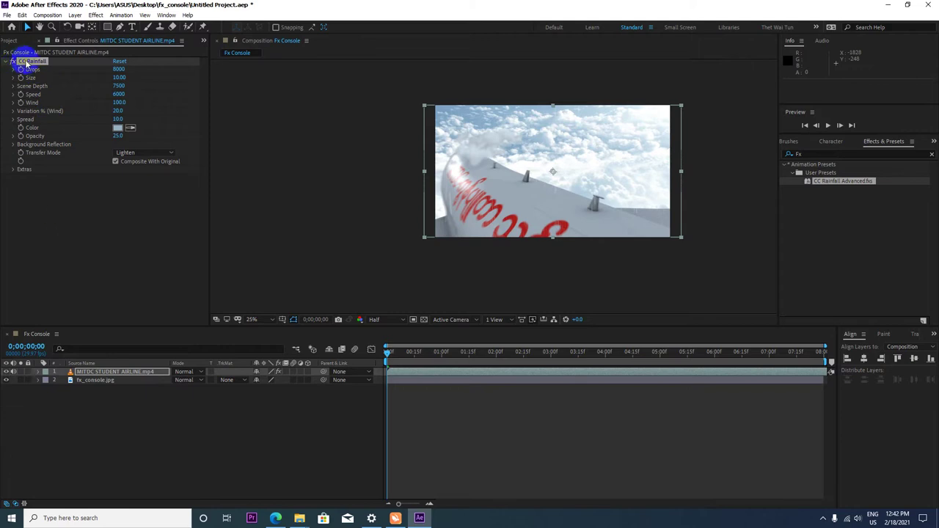
click(40, 188)
click(35, 61)
Delete the CC Rainfall effect, then try FX Console searches 'CC rain' and 'ko' and clear them
key(Delete)
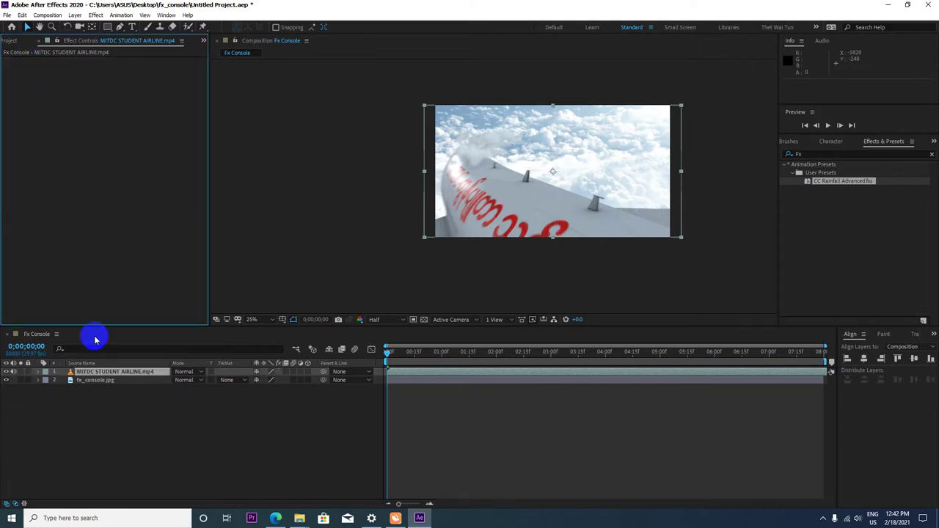
key(ctrl+space)
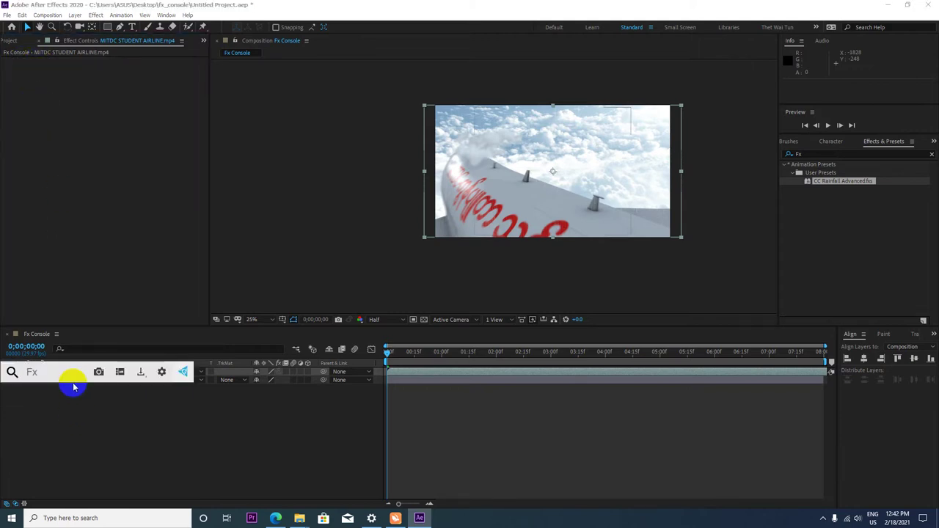
text(CC rain)
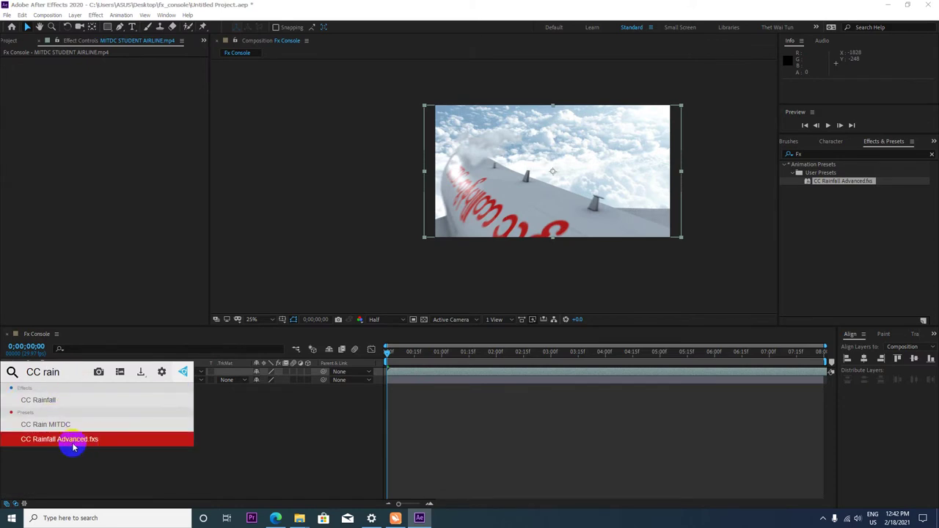
click(12, 371)
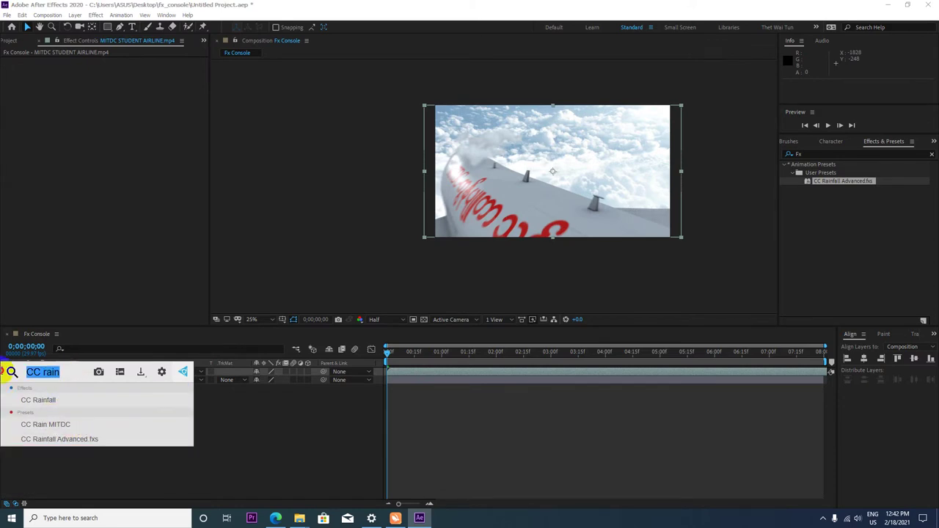
key(Down)
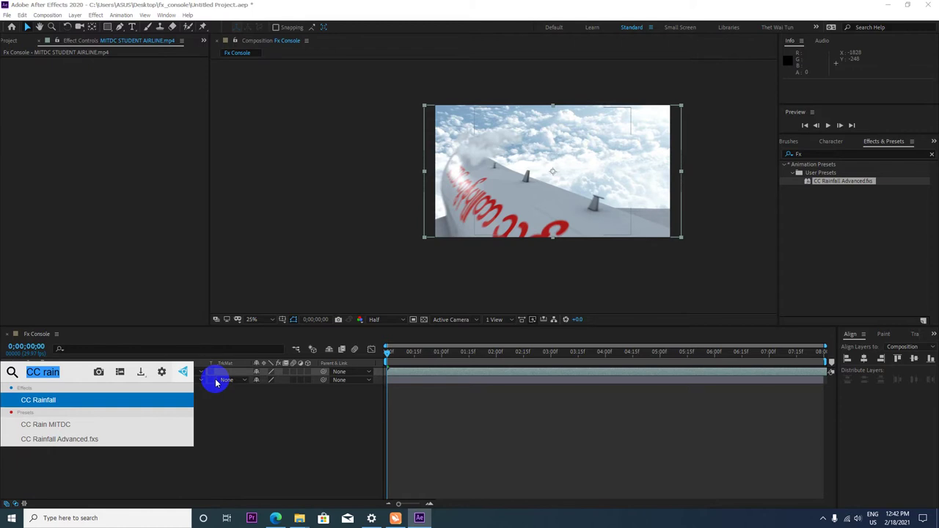
text(Ko)
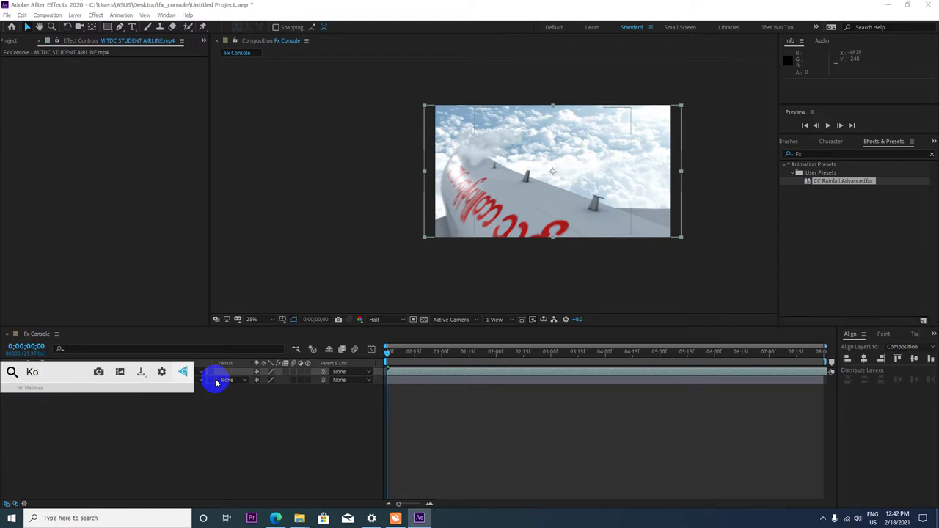
key(BackSpace)
key(BackSpace)
text(ko)
key(ctrl+a)
key(BackSpace)
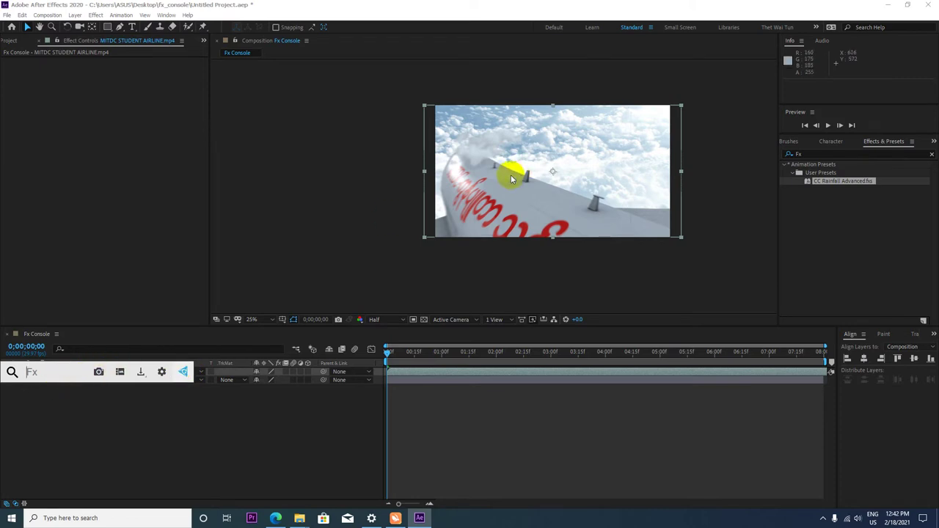
Delete the MITDC STUDENT AIRLINE.mp4 layer from the Fx Console composition
click(12, 40)
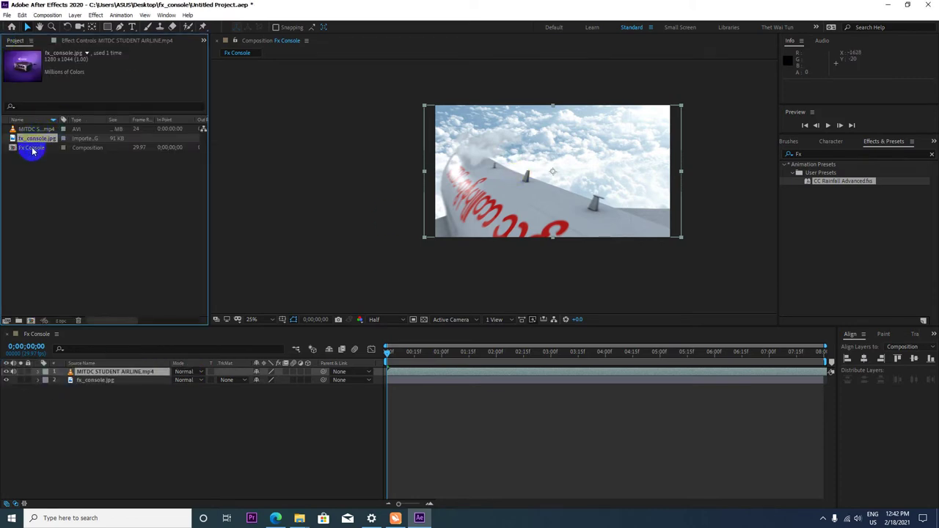
click(32, 148)
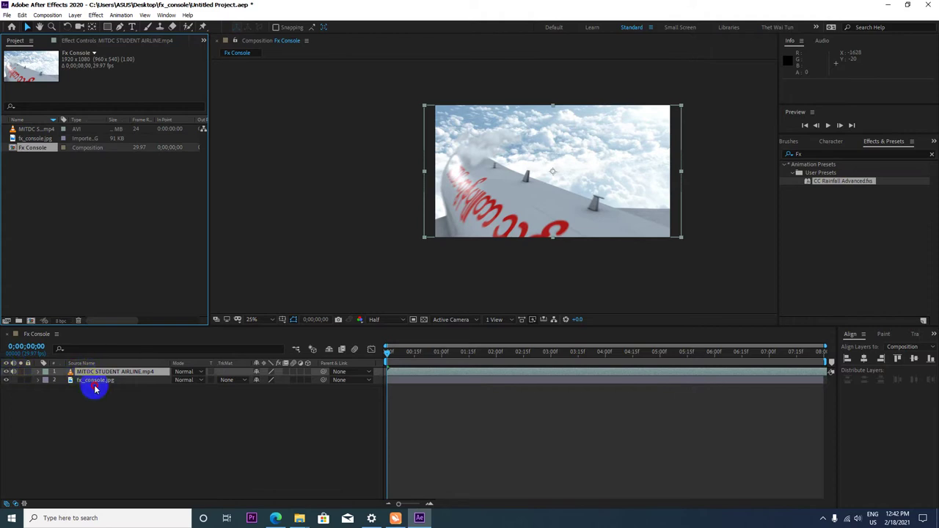
key(Delete)
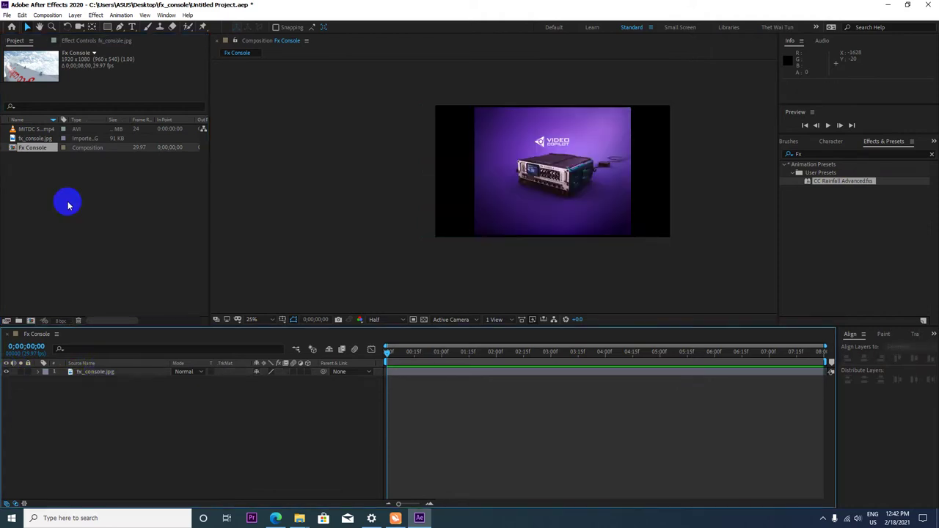
scroll(596, 178, up, 2)
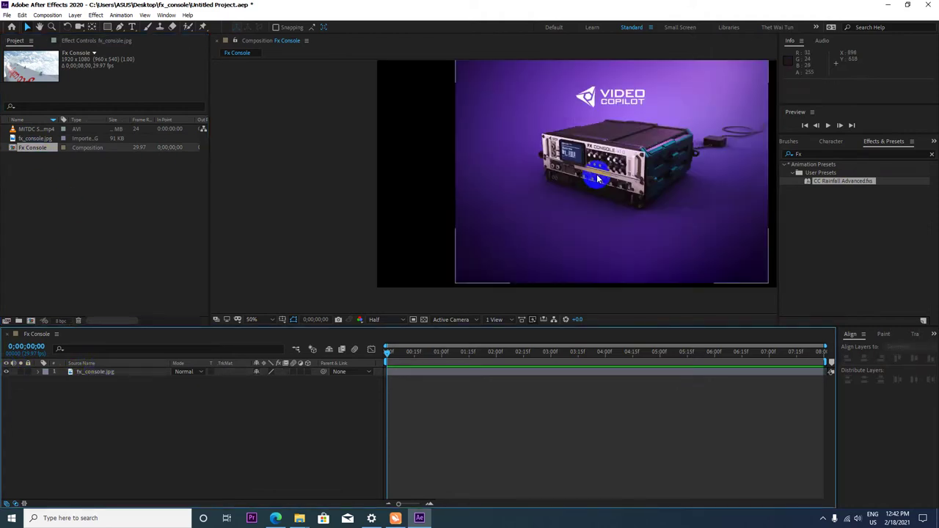
scroll(597, 177, down, 2)
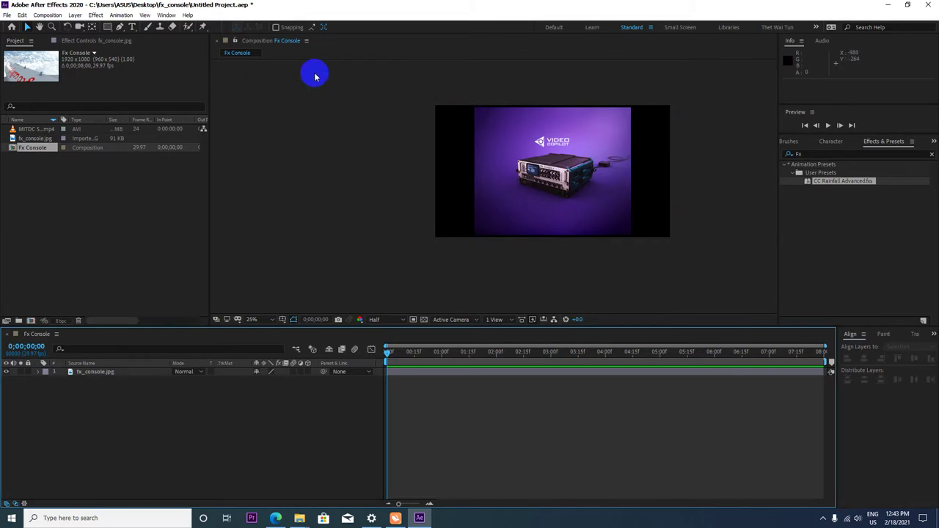
key(slash)
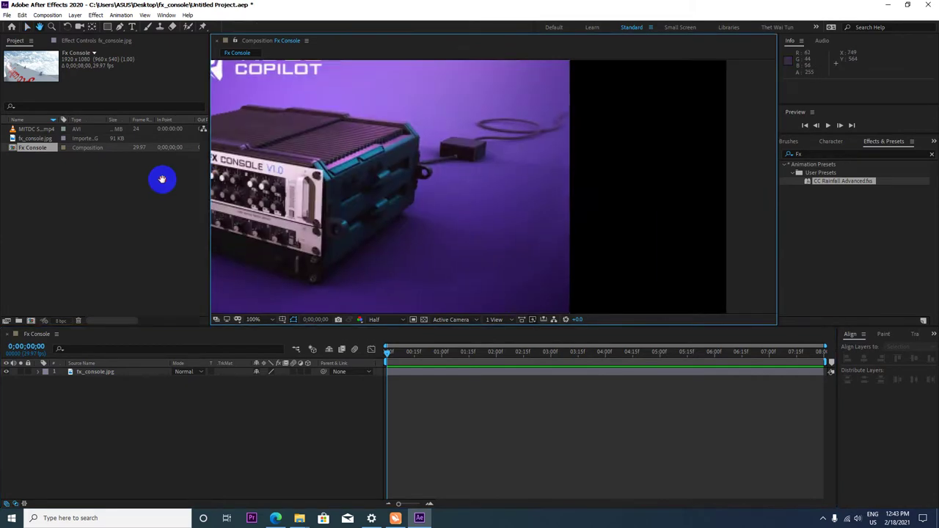
scroll(283, 105, down, 4)
scroll(395, 156, up, 1)
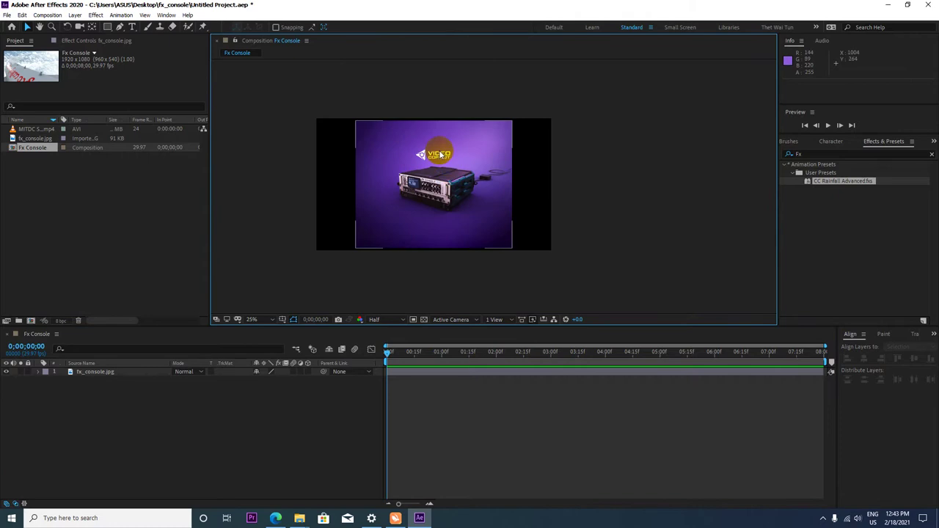
scroll(441, 157, up, 1)
scroll(470, 190, up, 2)
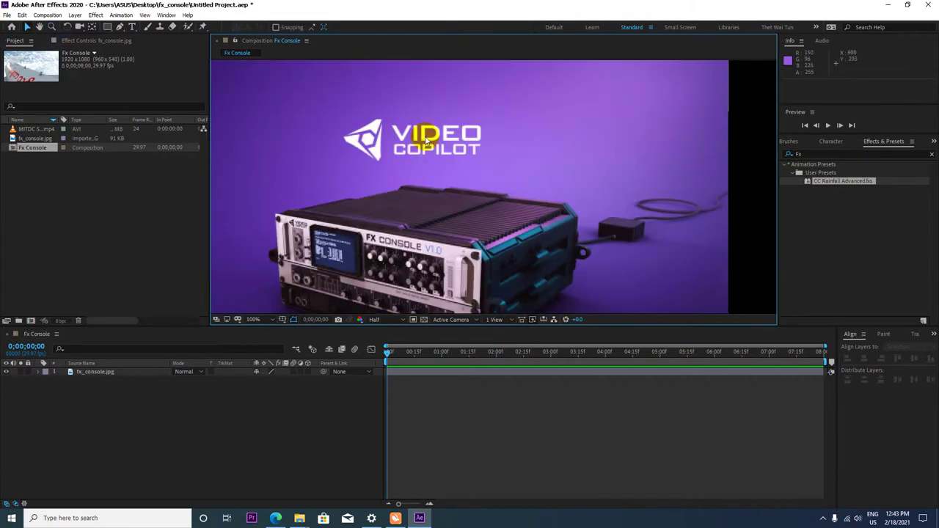
scroll(403, 140, down, 2)
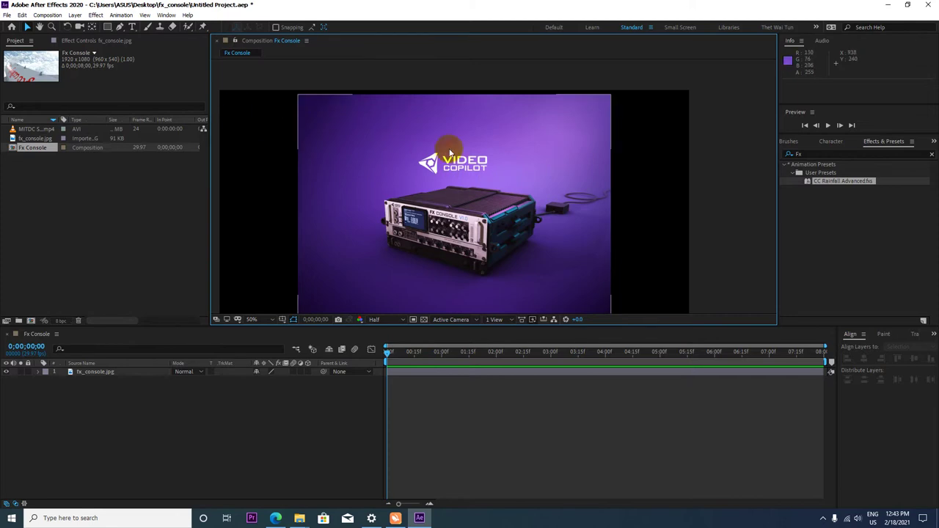
Switch to the Clone Stamp tool and open fx_console.jpg in an enlarged Layer viewer
click(171, 29)
click(148, 27)
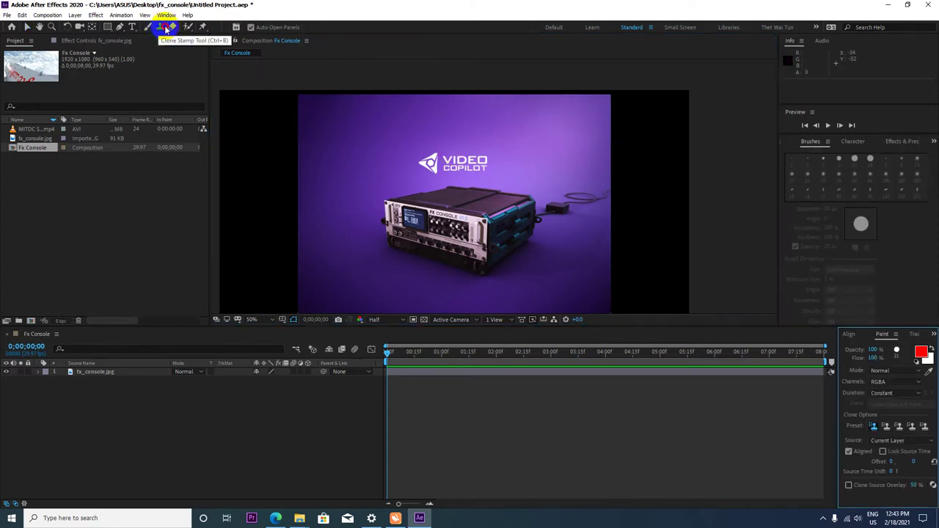
click(161, 27)
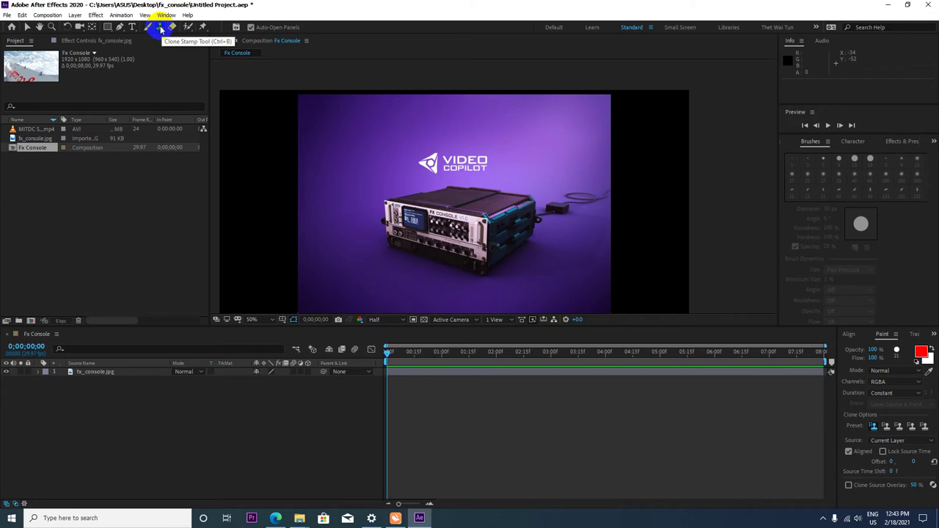
click(421, 163)
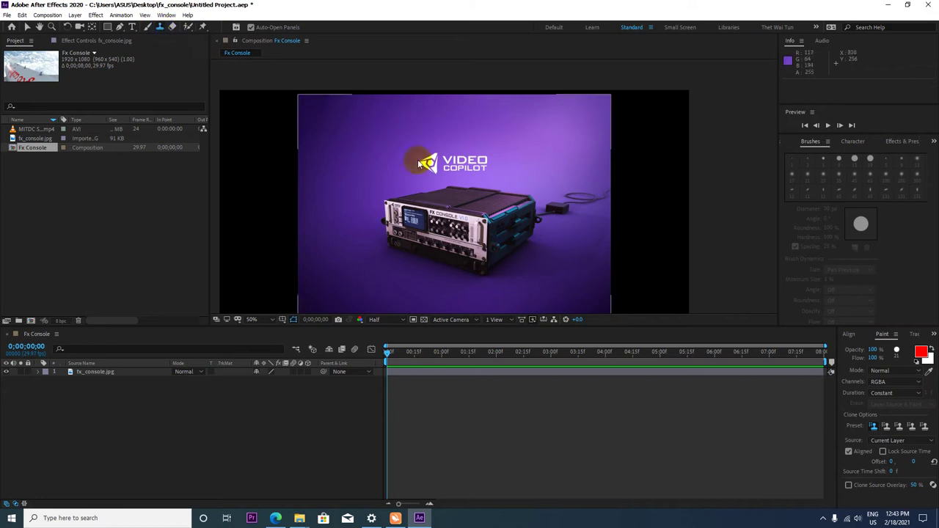
double_click(93, 372)
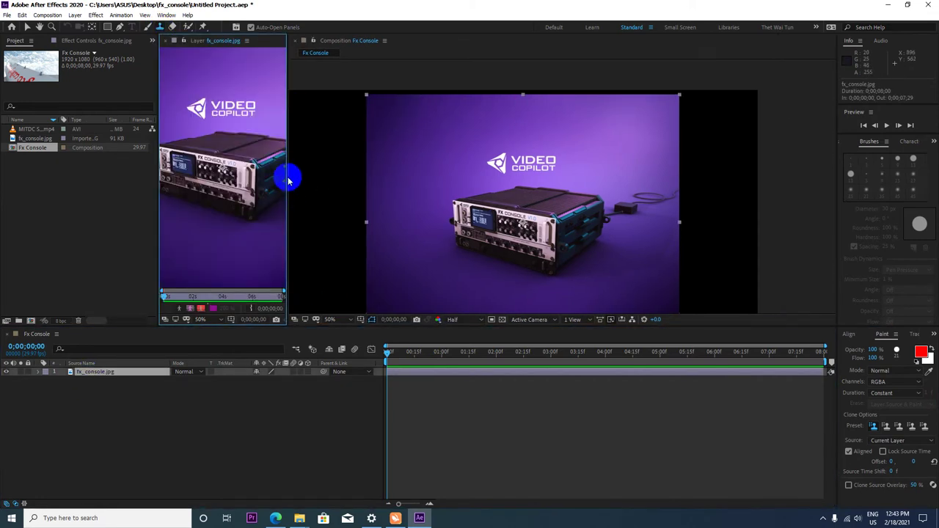
drag(290, 184, 485, 184)
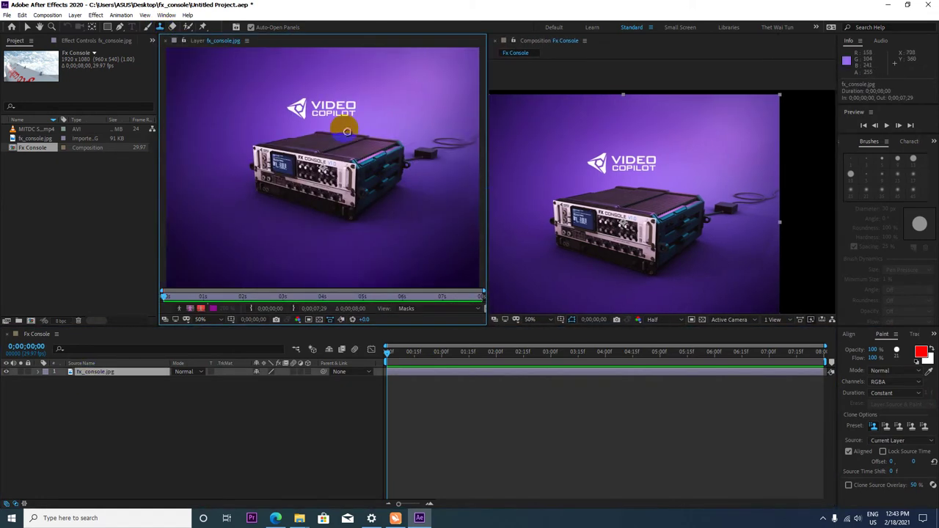
scroll(320, 115, up, 3)
scroll(320, 115, down, 3)
scroll(336, 142, down, 2)
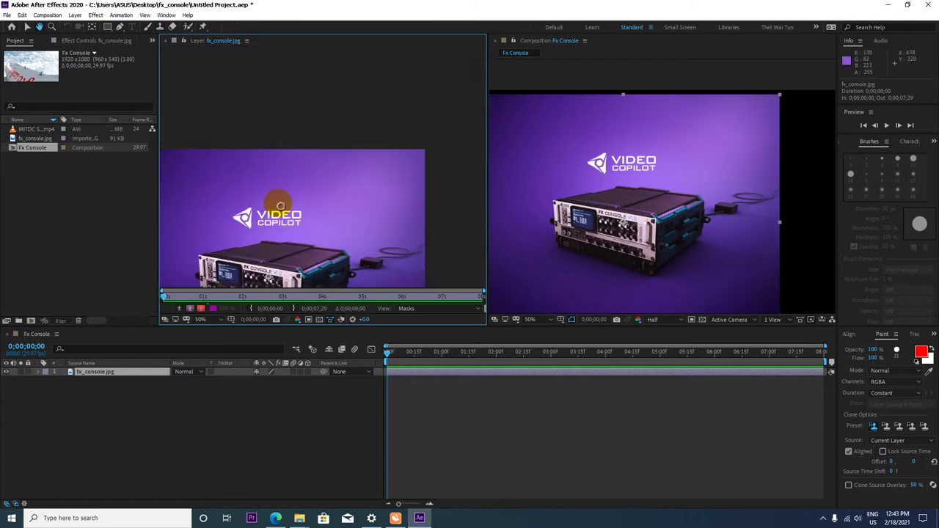
scroll(336, 162, up, 4)
scroll(336, 162, down, 5)
scroll(367, 198, up, 3)
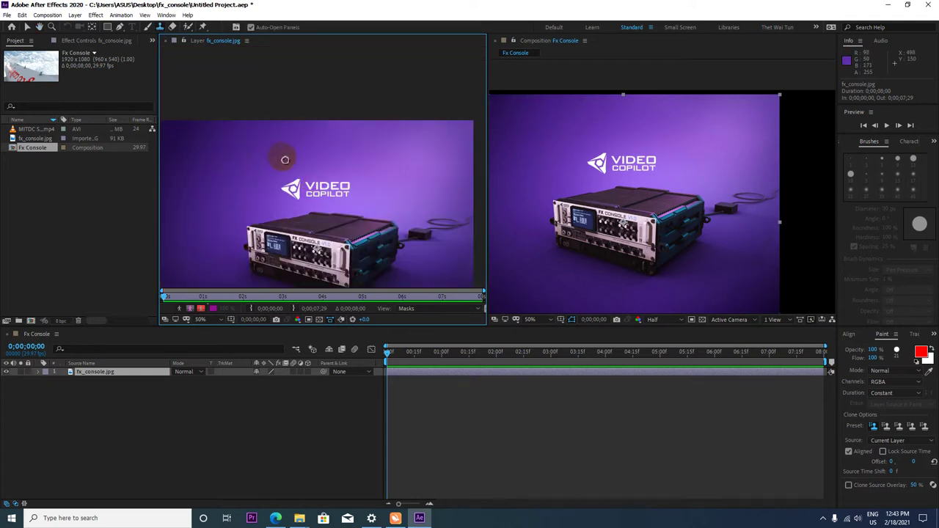
Dab the clone stamp on the purple background and set the layer time to about 2 seconds
click(318, 160)
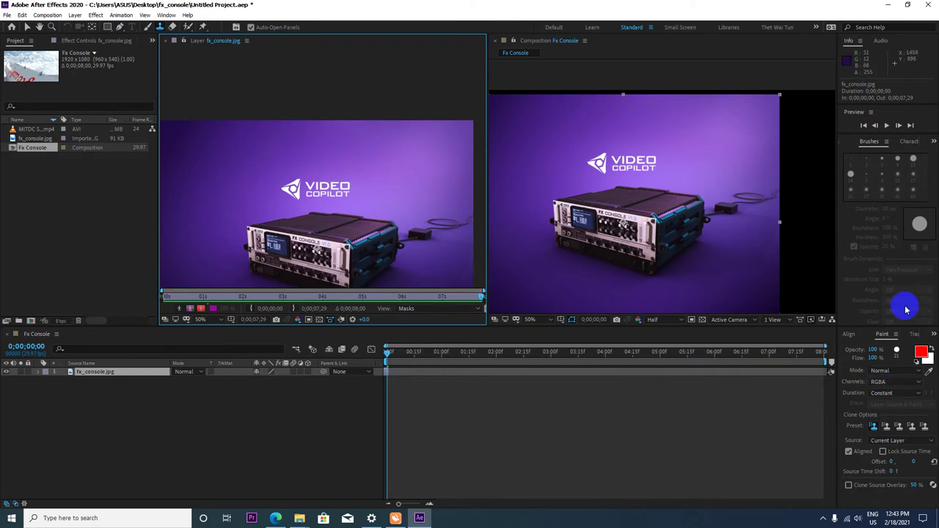
click(874, 146)
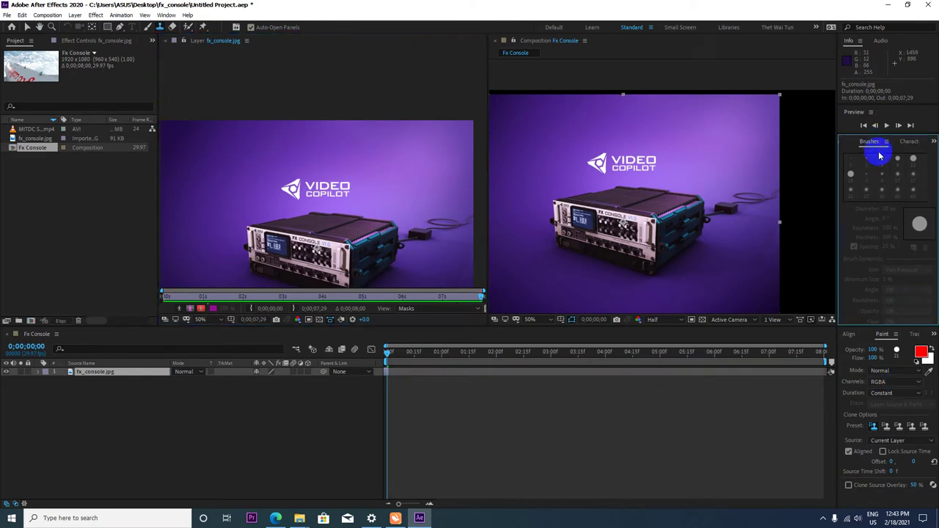
click(114, 377)
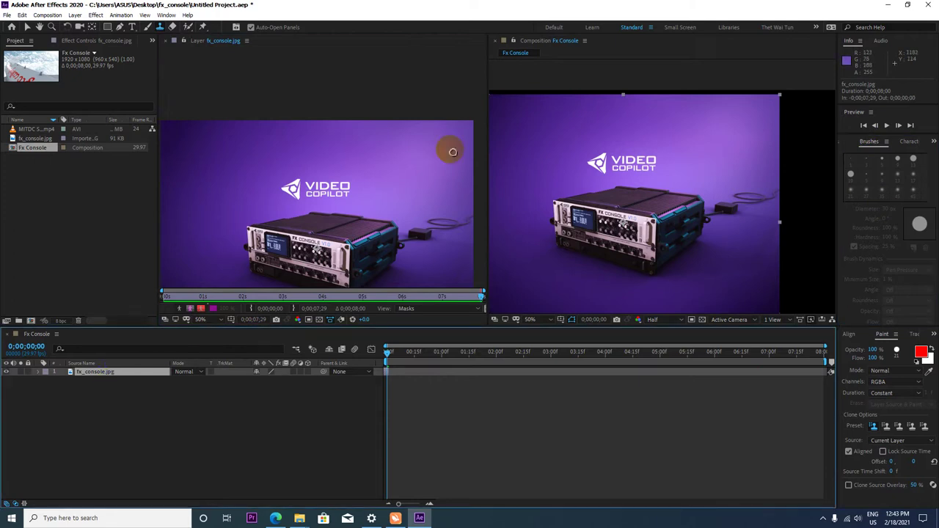
click(235, 296)
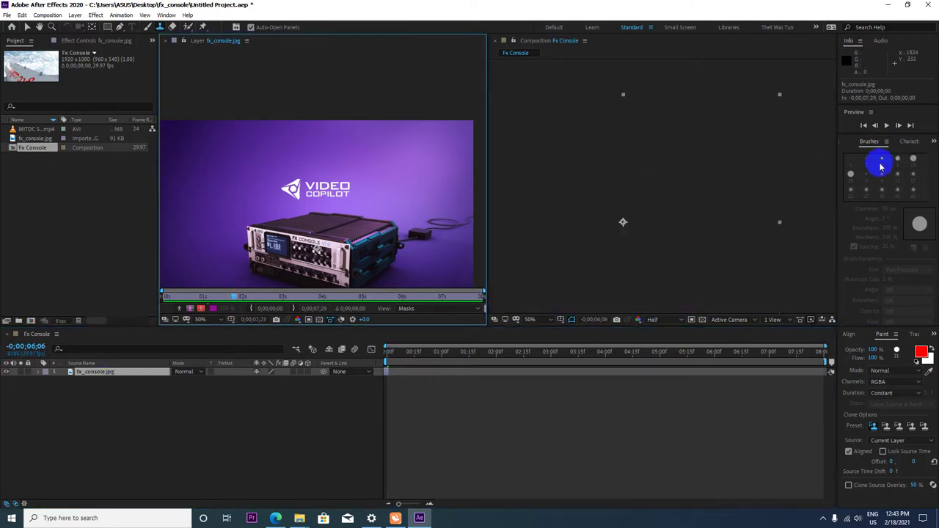
Switch the dock to the Character panel and back to the brush presets panel
click(934, 140)
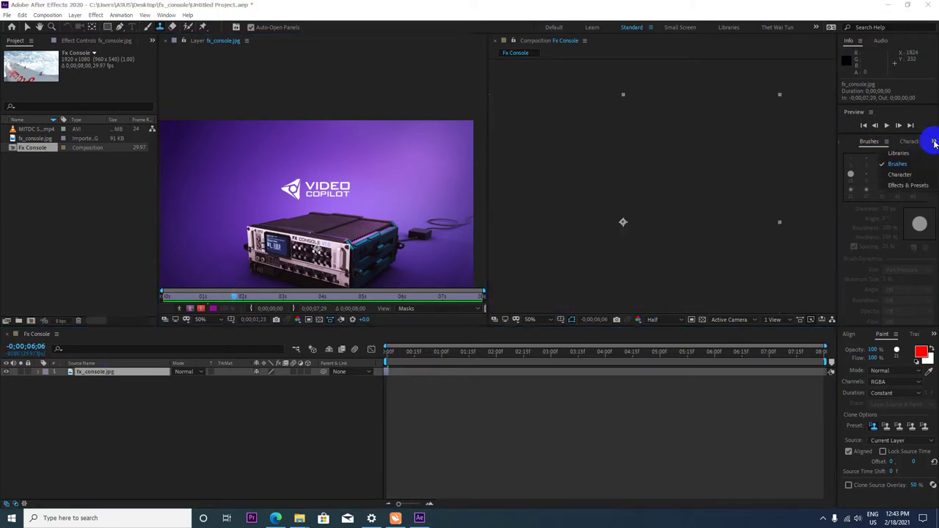
click(899, 174)
click(932, 141)
click(898, 164)
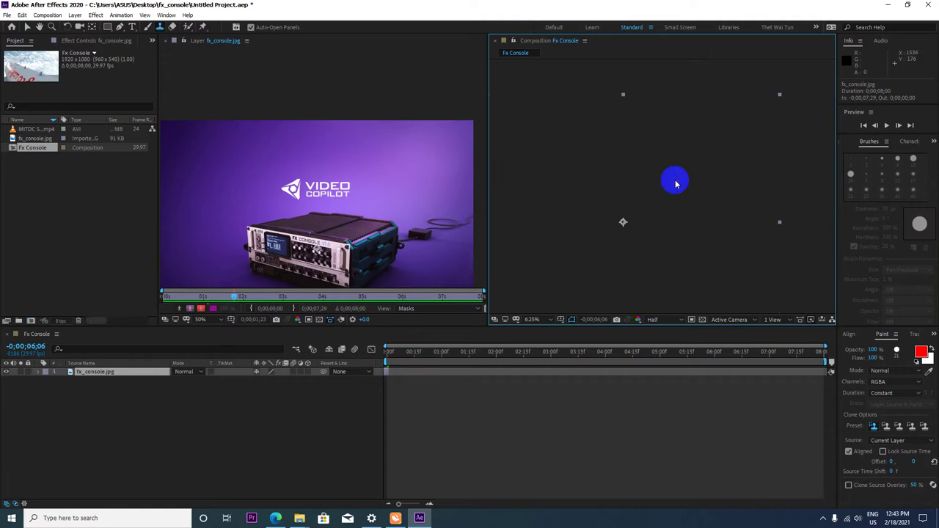
Set the Layer view to Paint and turn on the Alpha Boundary outline
scroll(675, 181, down, 6)
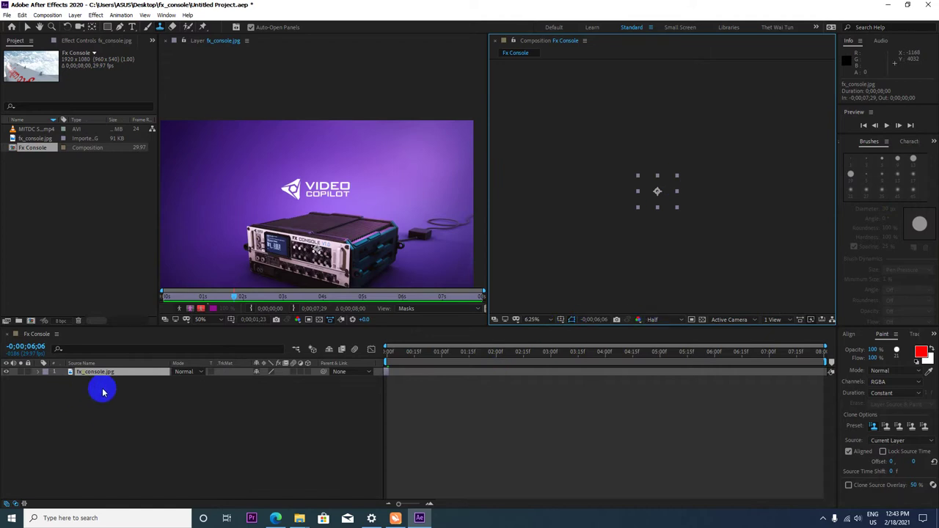
alt+click(266, 171)
click(320, 166)
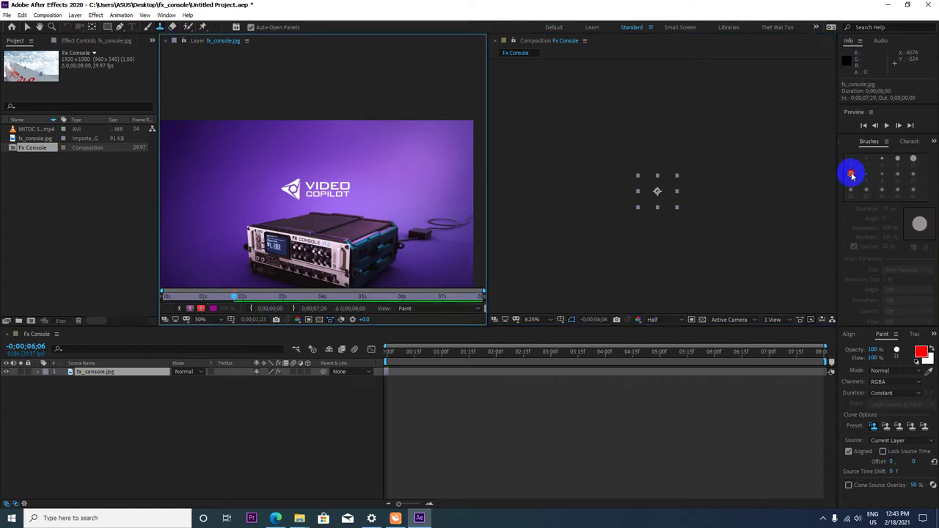
scroll(678, 183, up, 2)
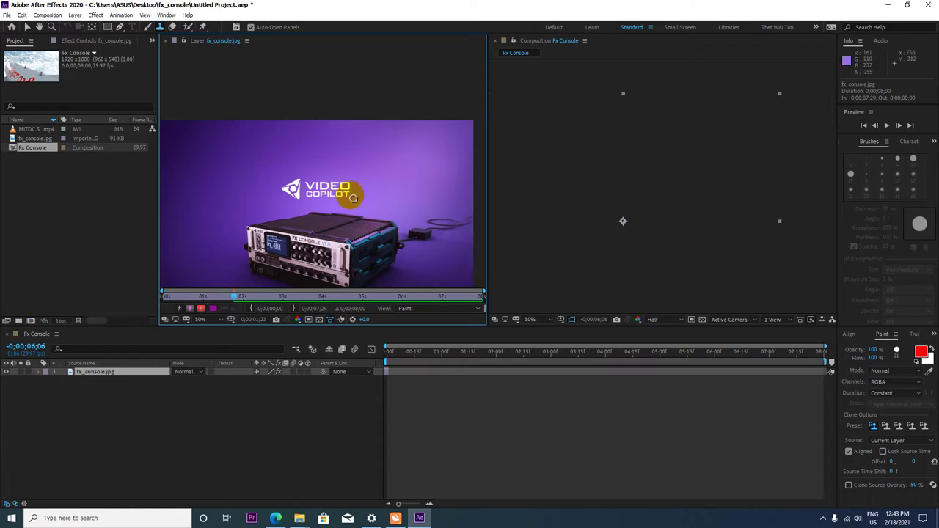
click(192, 311)
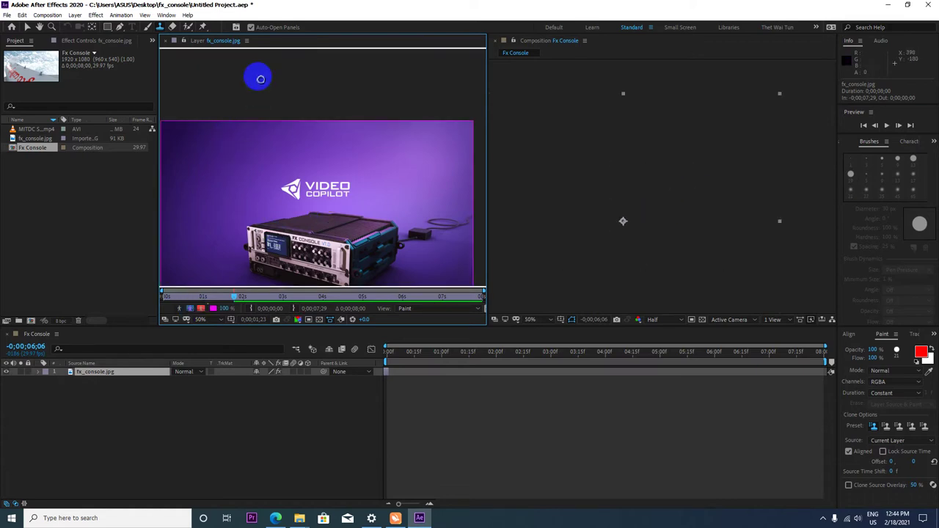
click(217, 41)
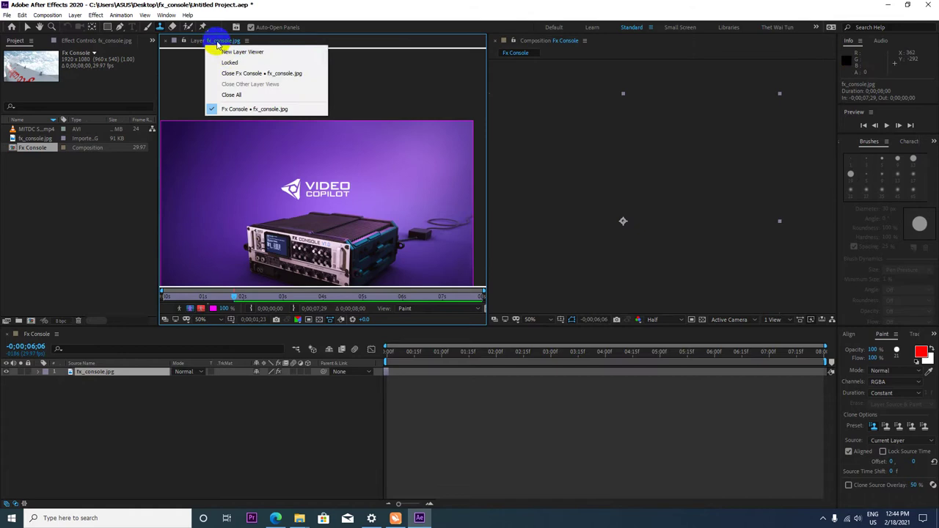
click(312, 181)
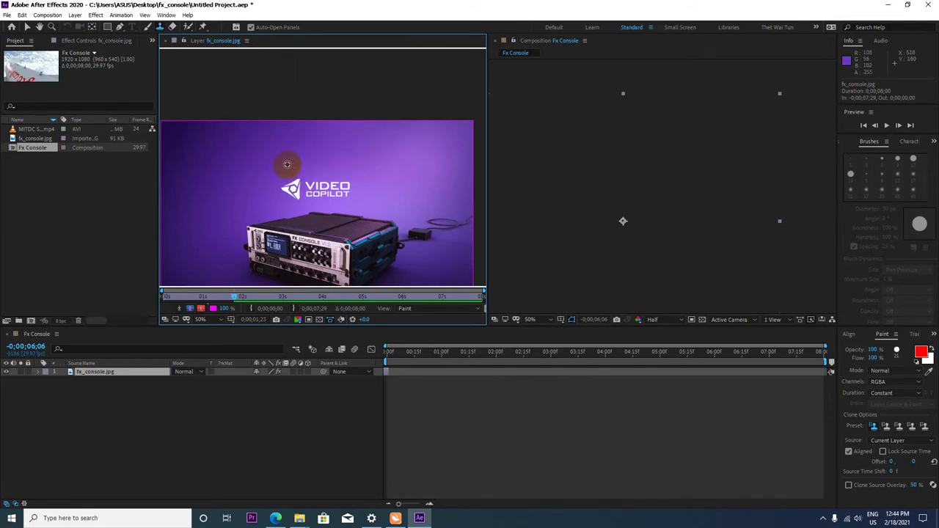
Sample the purple background left of the VIDEO COPILOT logo and clone-paint over the logo
click(292, 187)
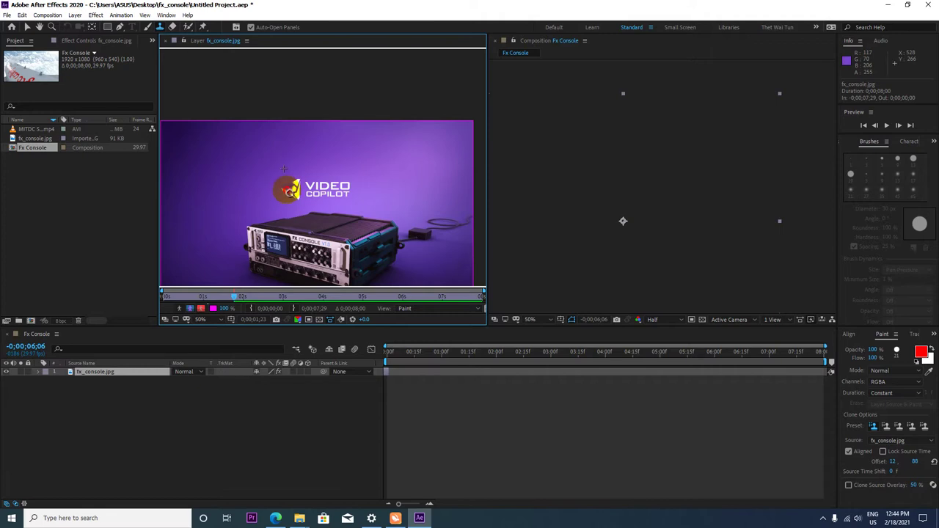
click(289, 195)
mouse_move(288, 187)
mouse_down()
mouse_move(346, 192)
mouse_move(318, 194)
mouse_up()
click(894, 171)
click(909, 158)
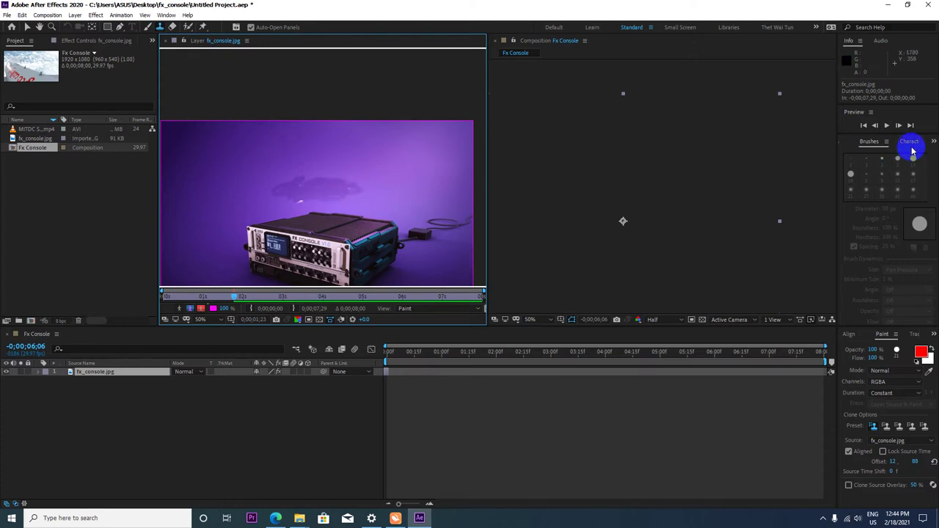
click(484, 380)
click(385, 374)
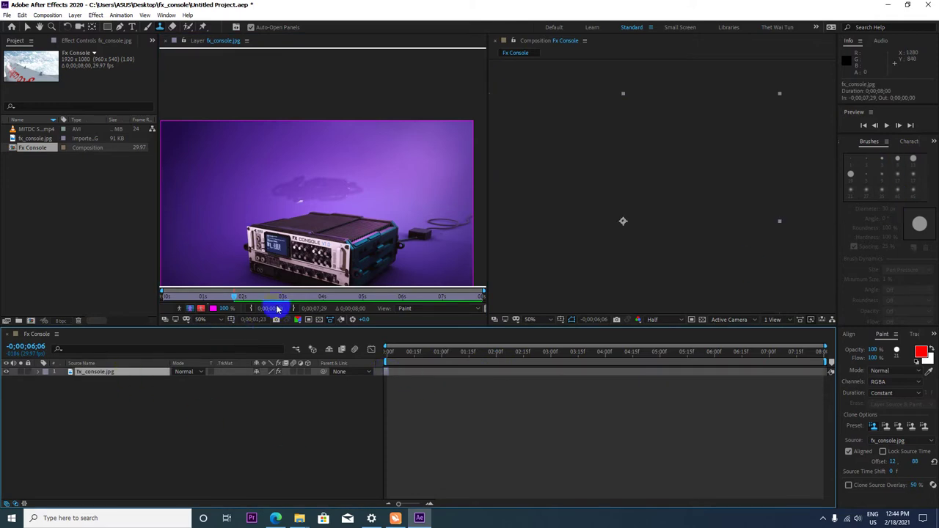
Move the layer time later, set overlay opacity to 100%, and clone over the leftover shadow
drag(225, 299, 267, 297)
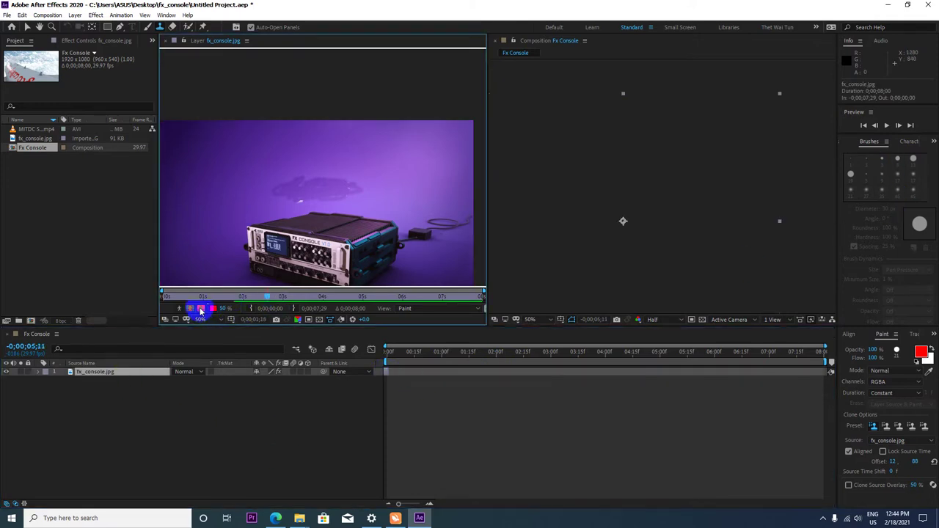
click(203, 311)
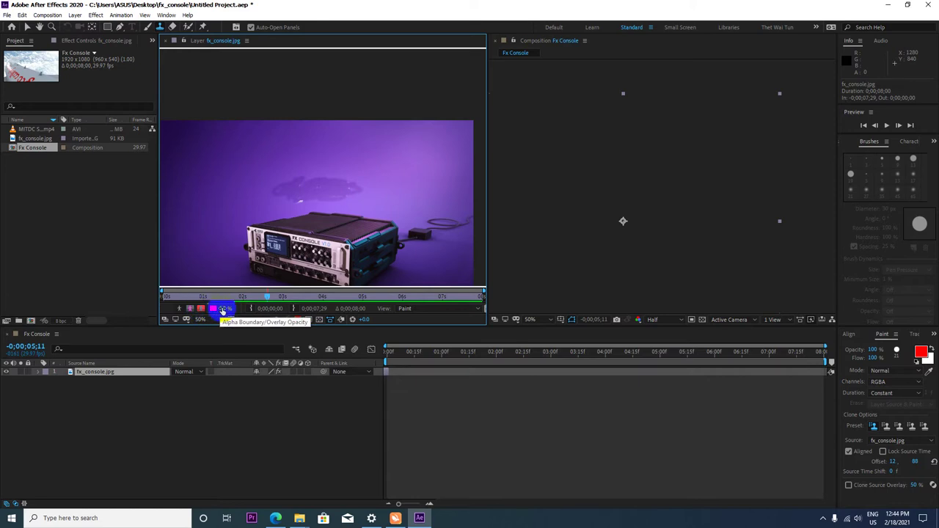
drag(223, 308, 258, 310)
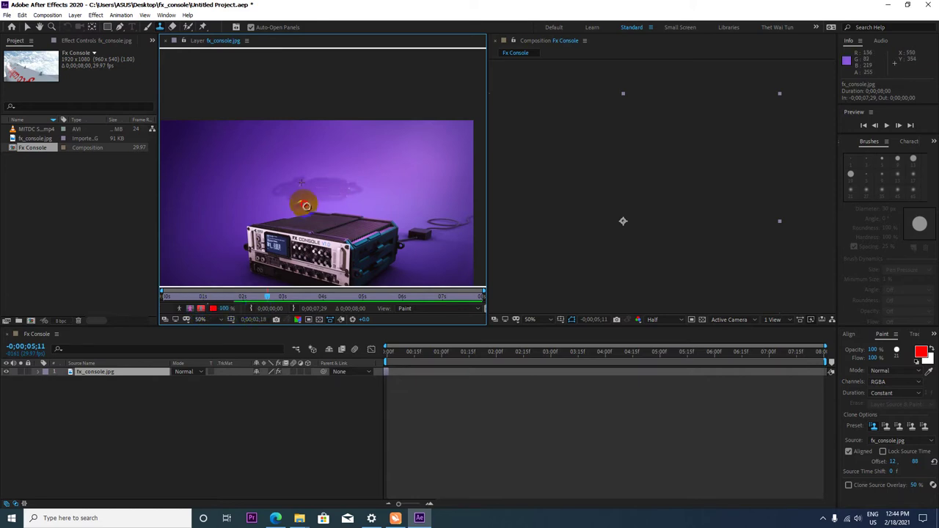
drag(314, 198, 318, 183)
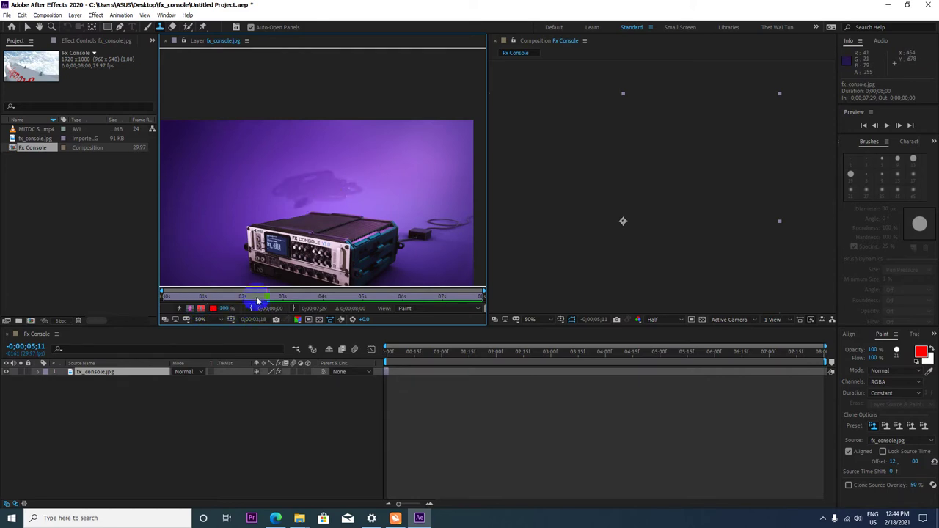
Show the clone source overlay, paint more strokes across the shadow, and switch to the plain Brush
click(189, 309)
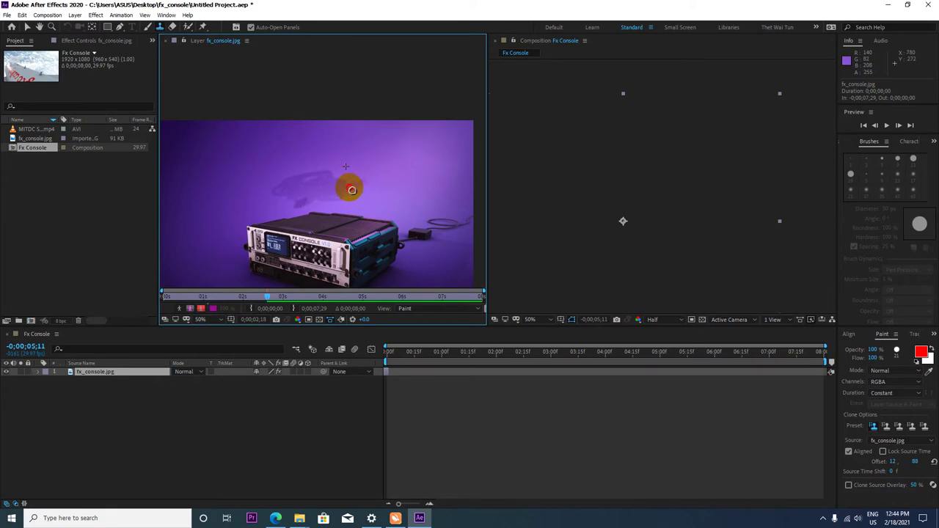
click(189, 308)
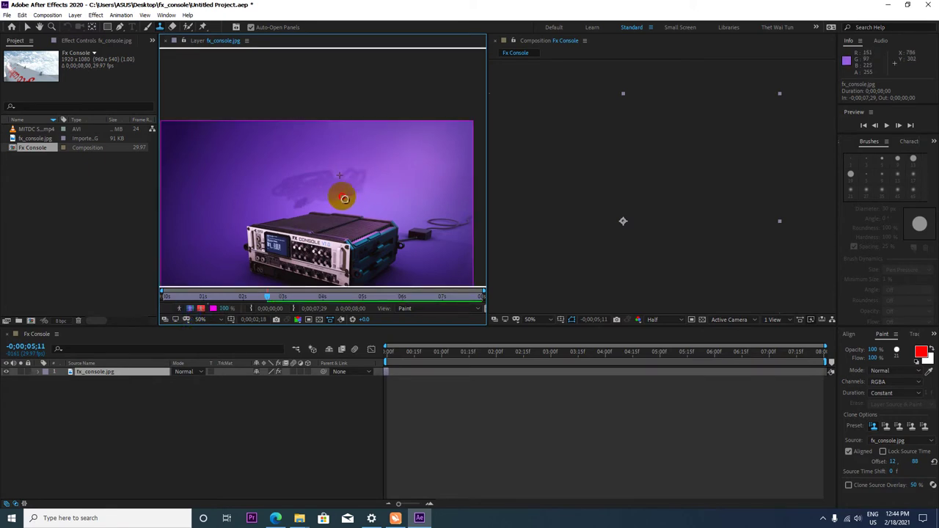
drag(375, 183, 366, 192)
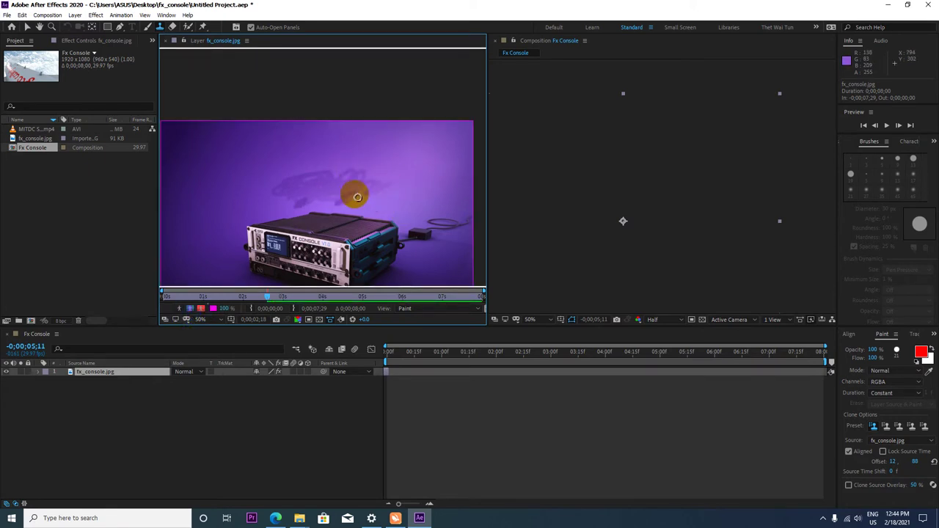
click(869, 141)
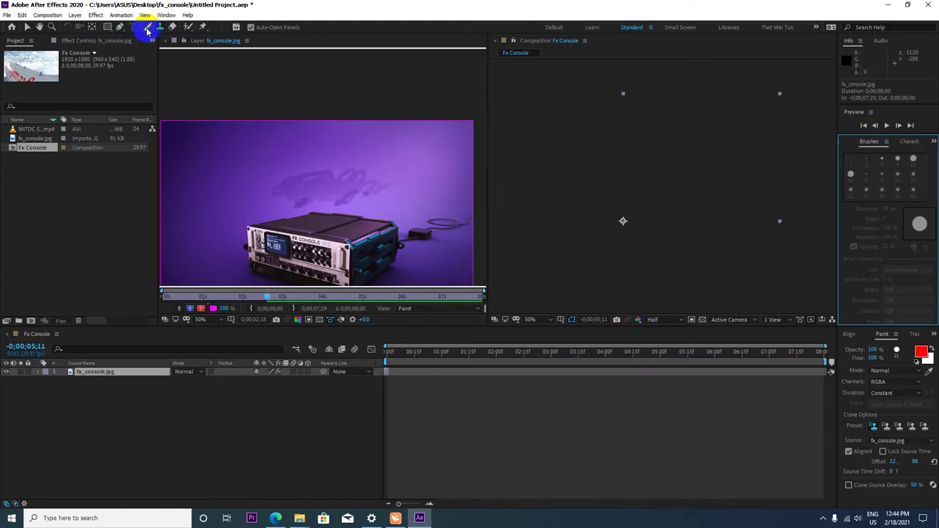
click(146, 27)
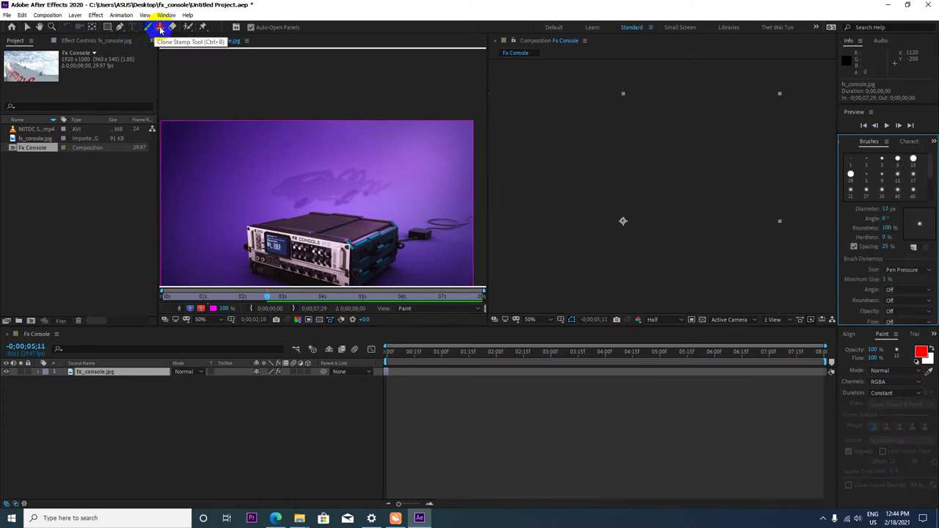
With a 122 px Clone Stamp, clone away the dark scribble and the console's yellow spot
click(159, 27)
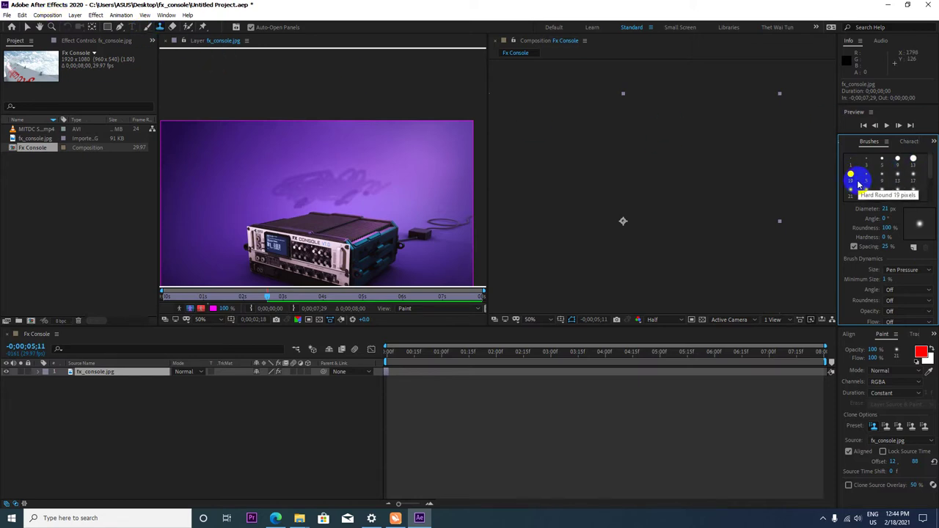
drag(911, 222, 936, 211)
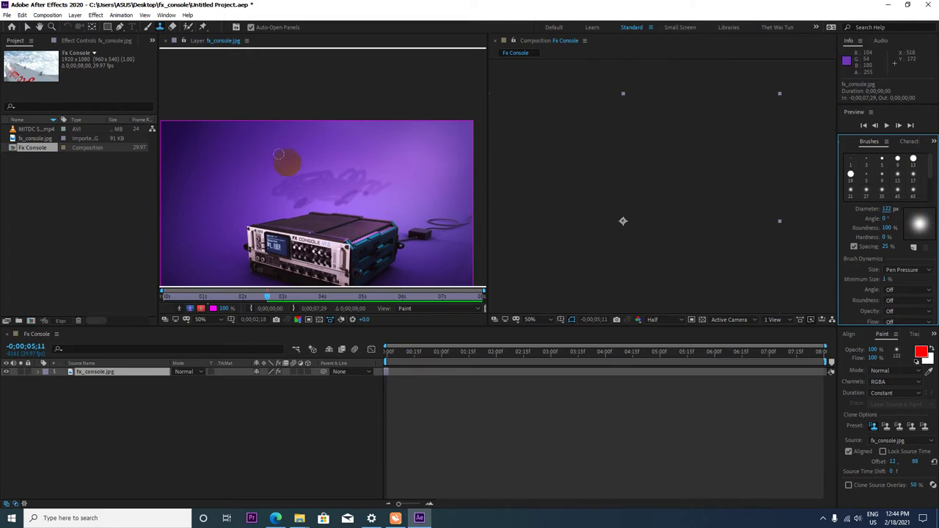
mouse_move(278, 176)
mouse_down()
mouse_move(340, 178)
mouse_move(317, 190)
mouse_move(361, 189)
mouse_up()
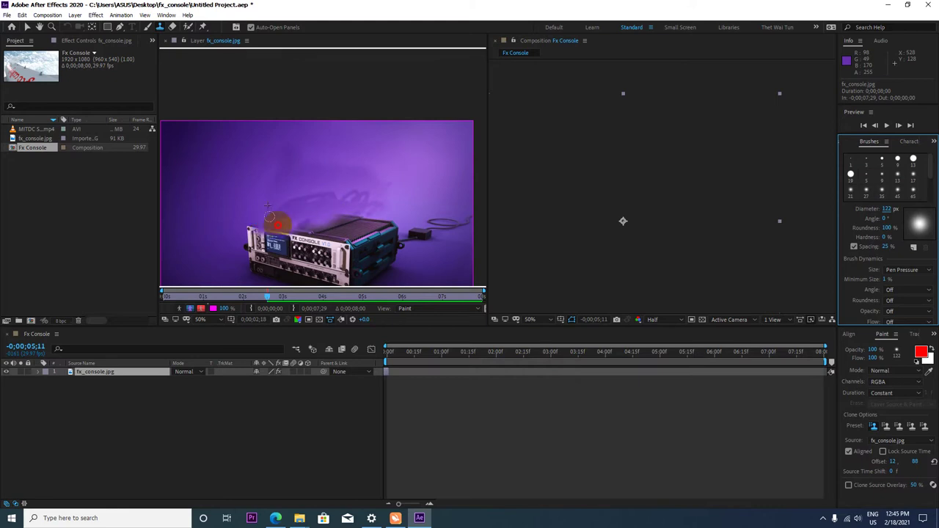
alt+click(357, 206)
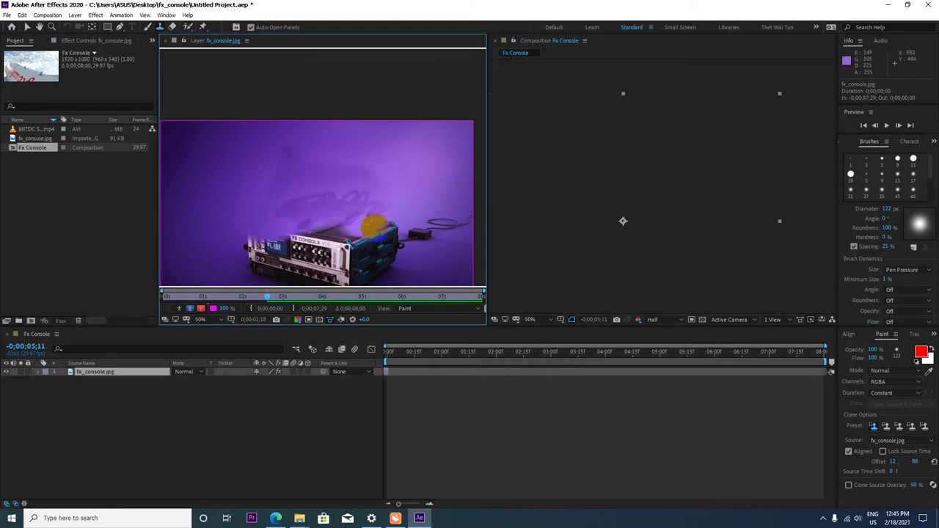
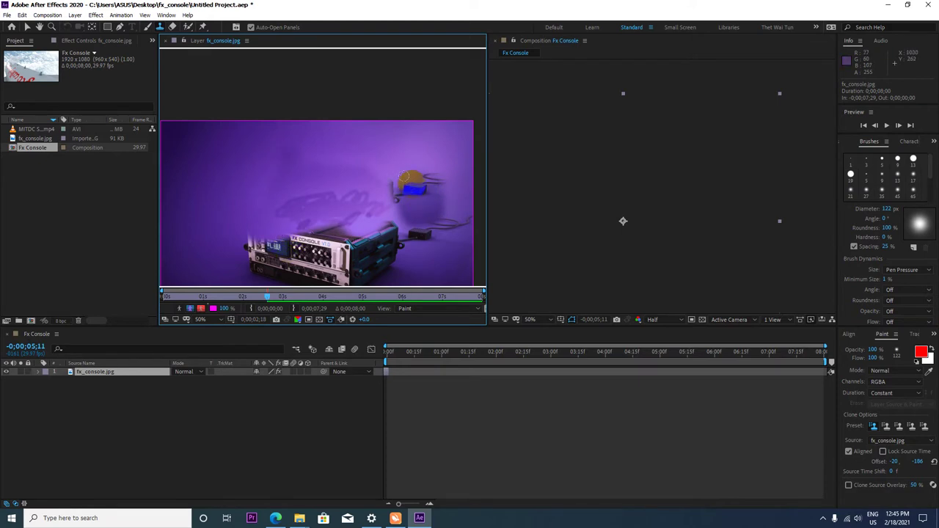
Clone-stamp the console in the fx_console.jpg layer onto its left side, then zoom out
drag(281, 254, 313, 254)
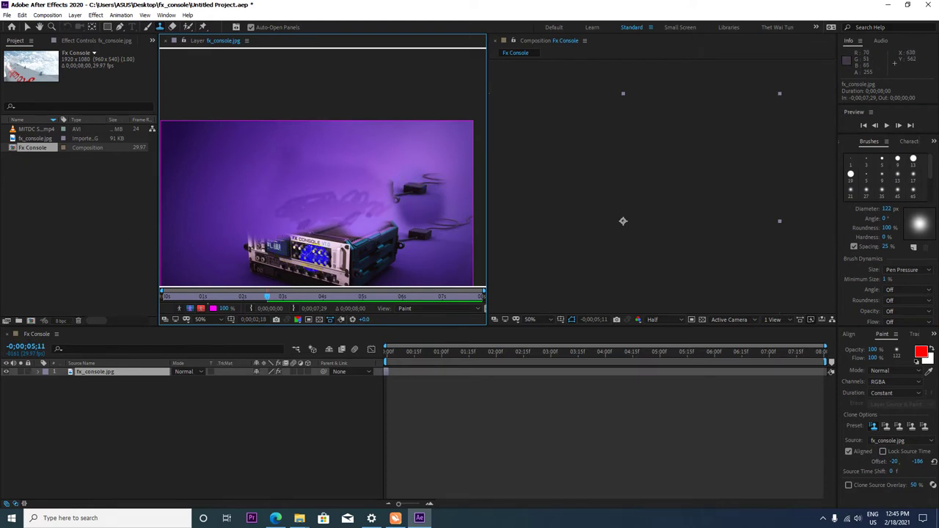
alt+click(313, 255)
mouse_move(182, 254)
mouse_down()
mouse_move(220, 229)
mouse_move(295, 248)
mouse_up()
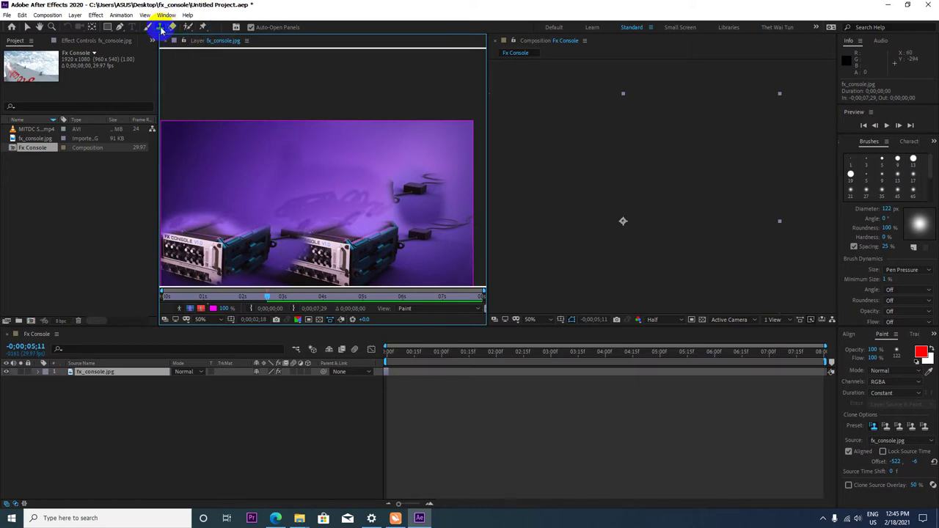
click(160, 26)
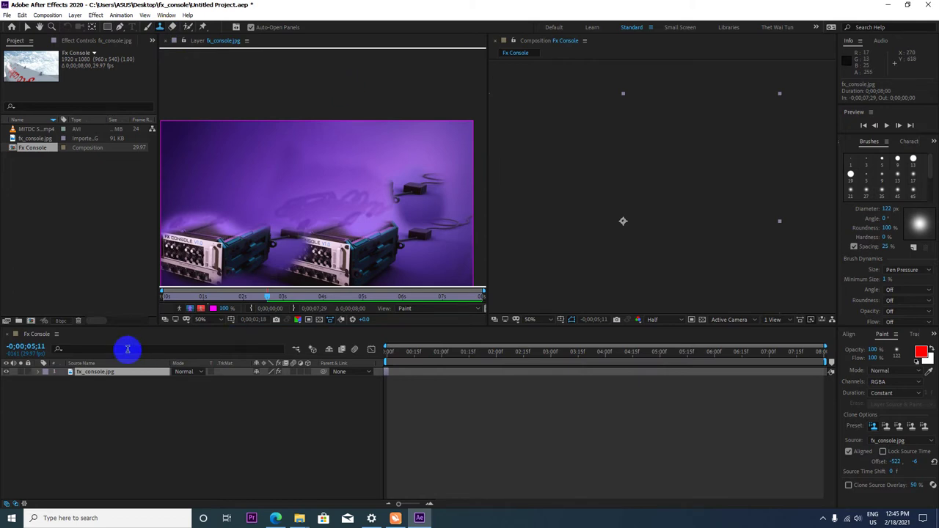
key(comma)
key(comma)
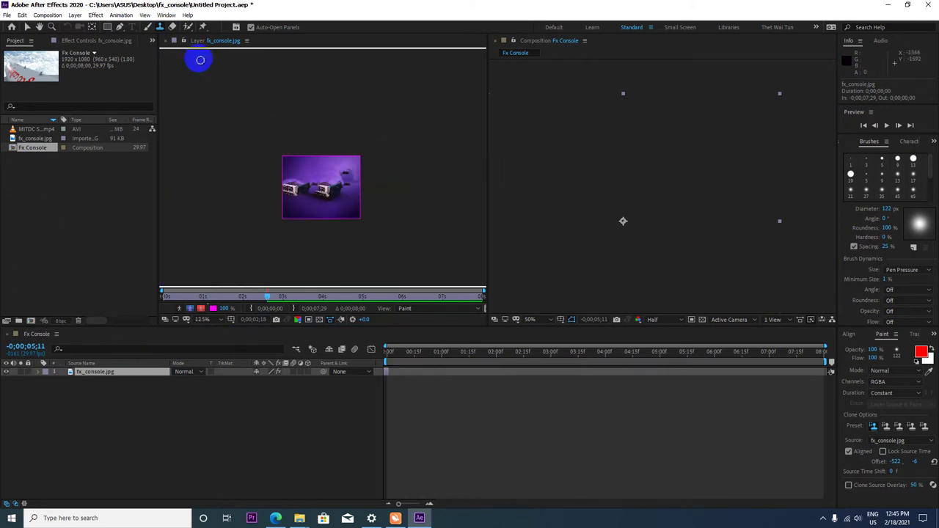
Close the fx_console.jpg layer view and return the current time to frame 0
click(174, 40)
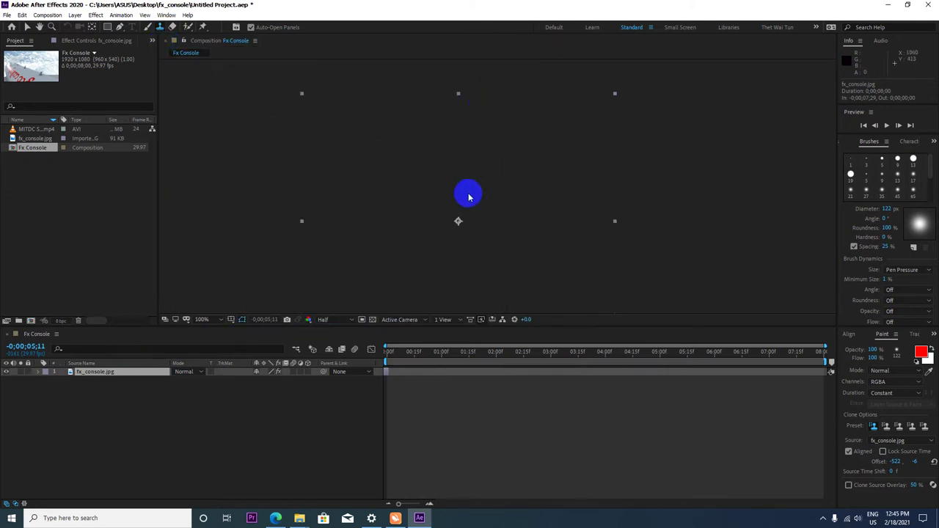
mouse_move(444, 346)
mouse_down()
mouse_move(382, 363)
mouse_move(503, 375)
mouse_move(712, 371)
mouse_up()
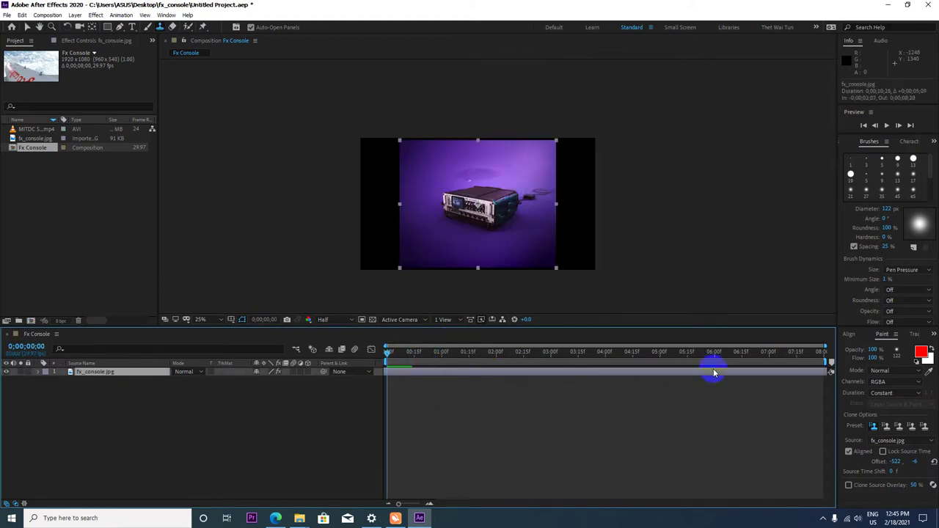
drag(415, 379, 691, 377)
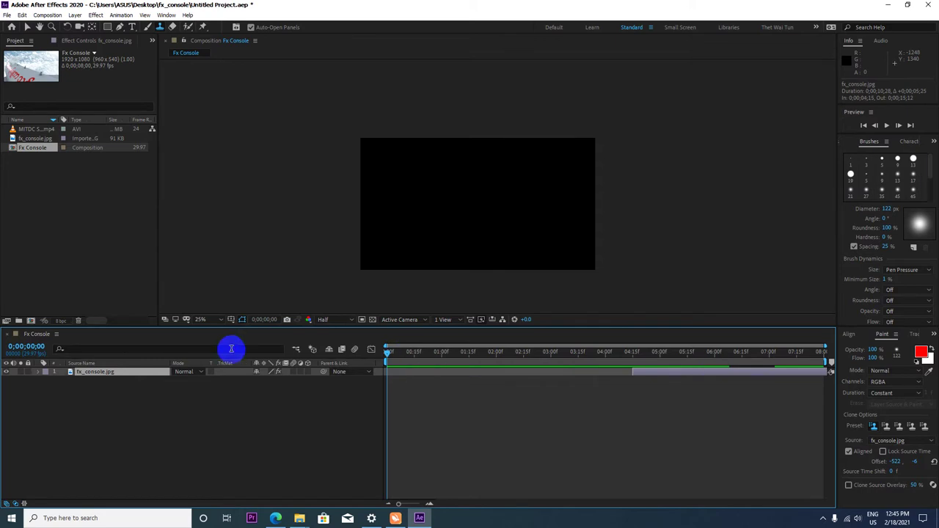
key(ctrl+z)
scroll(455, 184, up, 1)
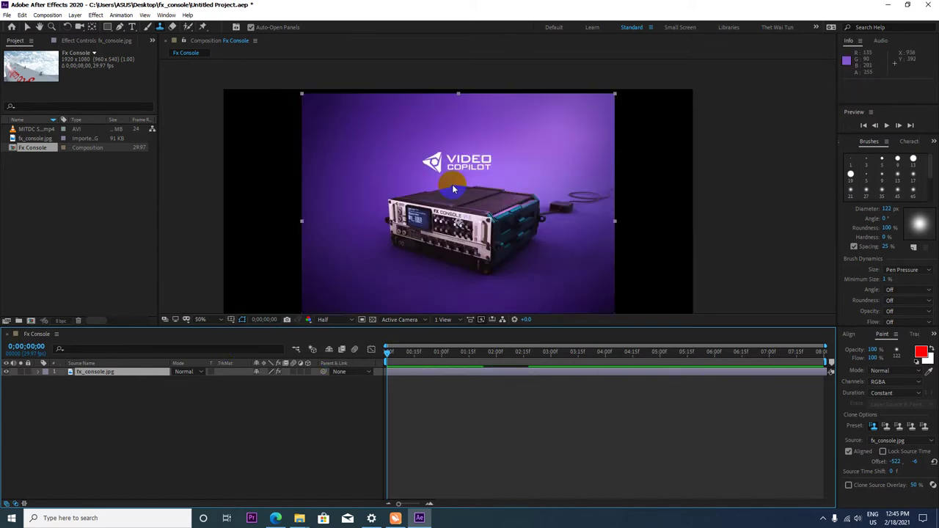
scroll(455, 184, down, 1)
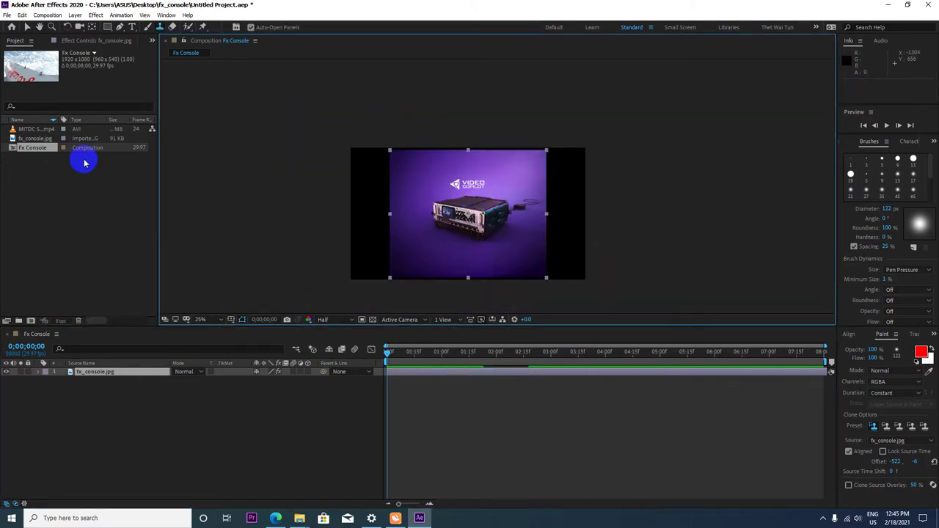
Select the fx_console.jpg footage in the Project panel and delete it
click(28, 129)
click(29, 138)
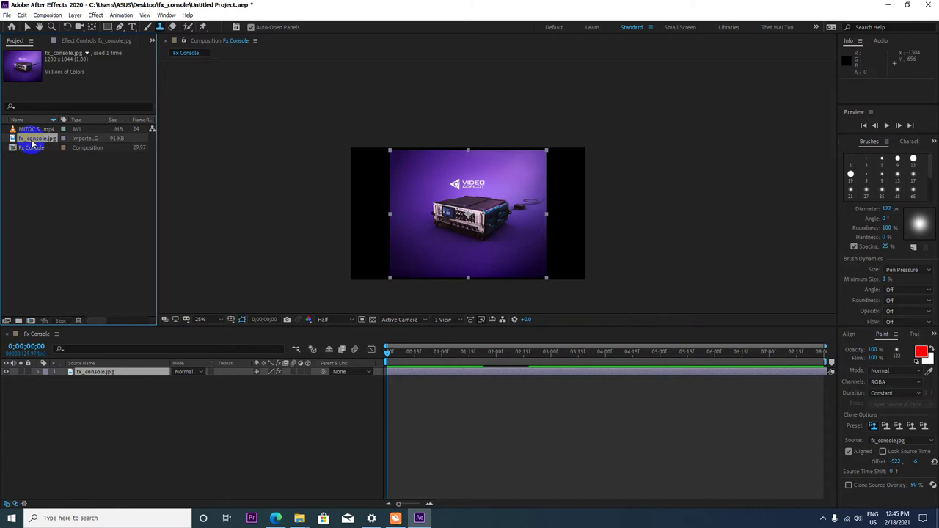
key(Delete)
Confirm the removal and add MITDC STUDENT AIRLINE.mp4 to the Fx Console comp timeline
click(519, 271)
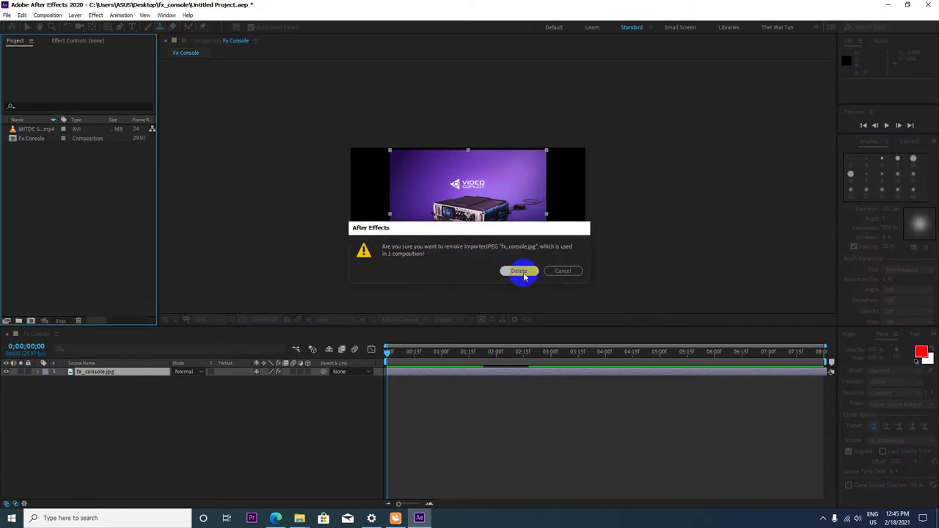
click(46, 139)
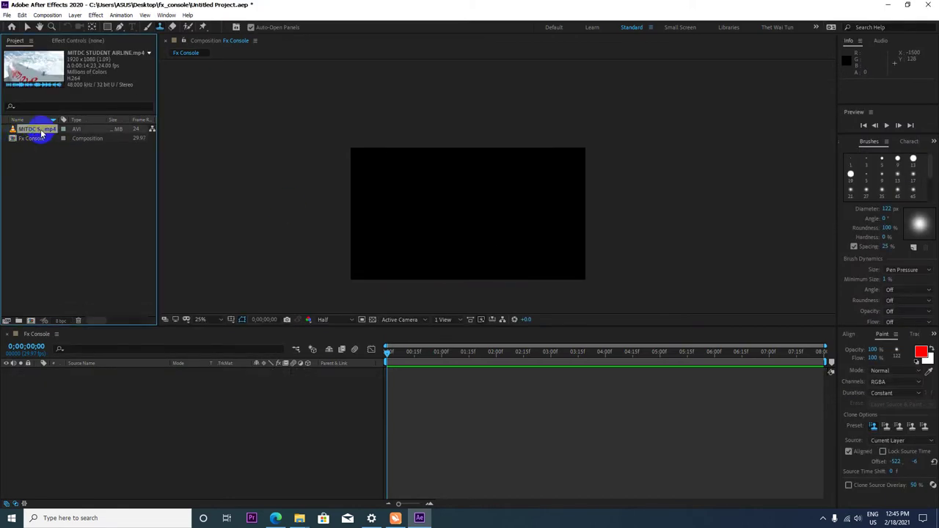
drag(42, 131, 126, 398)
click(465, 184)
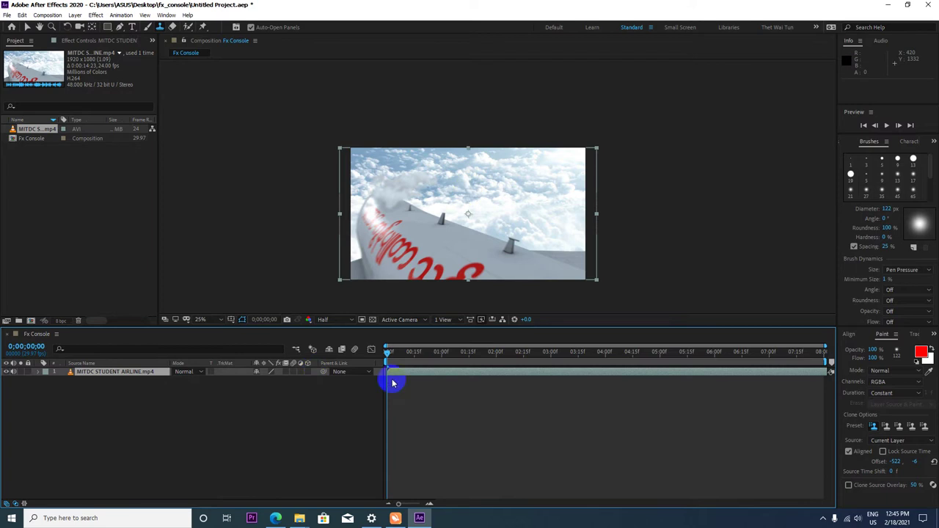
Move the playhead to 0;00;01;29 and bring up the FX Console search bar
mouse_move(386, 352)
mouse_down()
mouse_move(429, 357)
mouse_move(493, 345)
mouse_up()
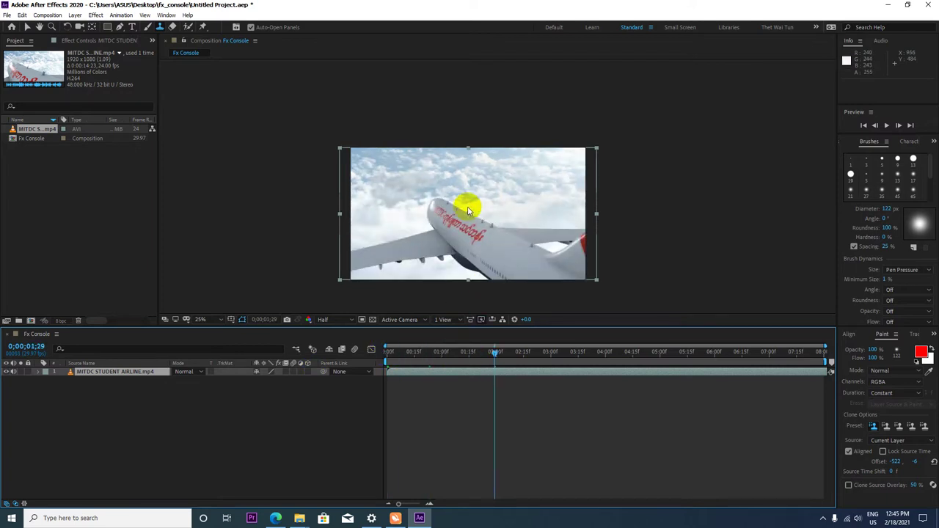
scroll(440, 229, up, 4)
scroll(438, 230, down, 2)
scroll(433, 230, down, 2)
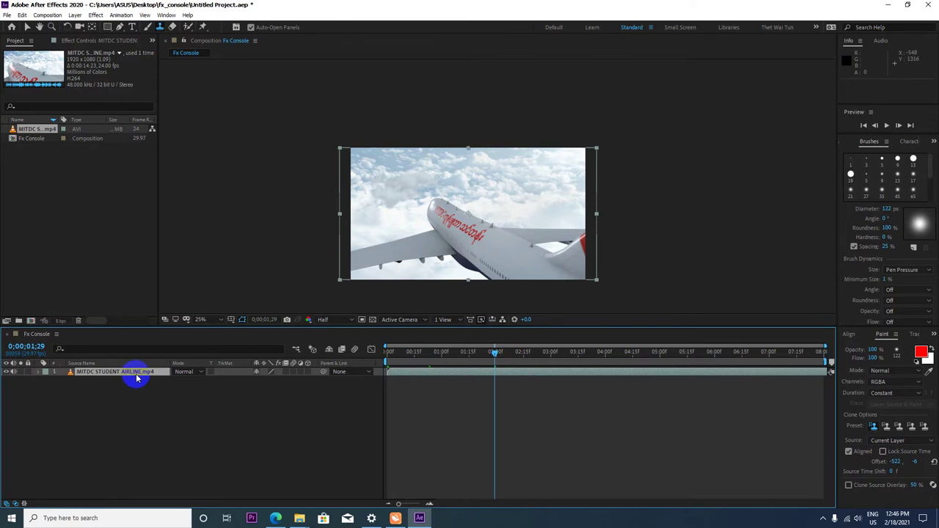
key(ctrl+space)
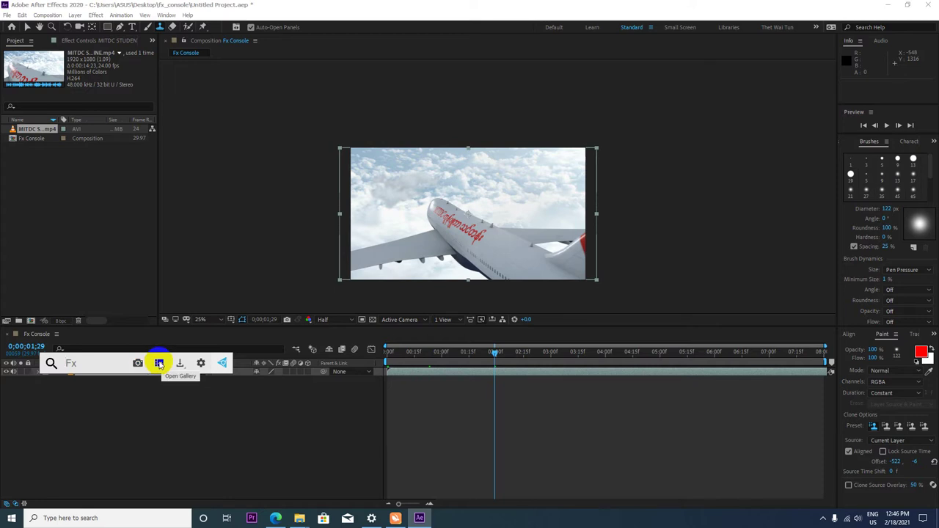
Open the FX Console snapshot gallery, check its export format choices, and reposition the window
click(159, 364)
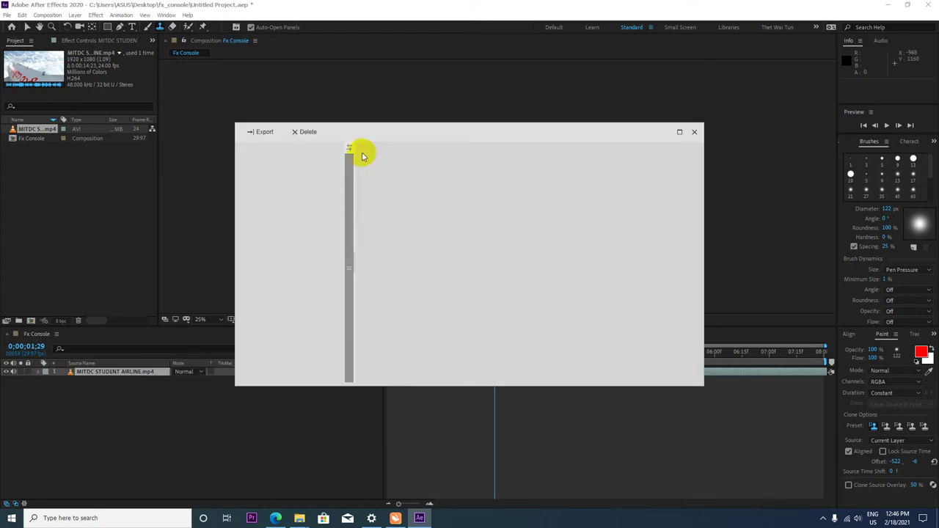
drag(388, 127, 409, 46)
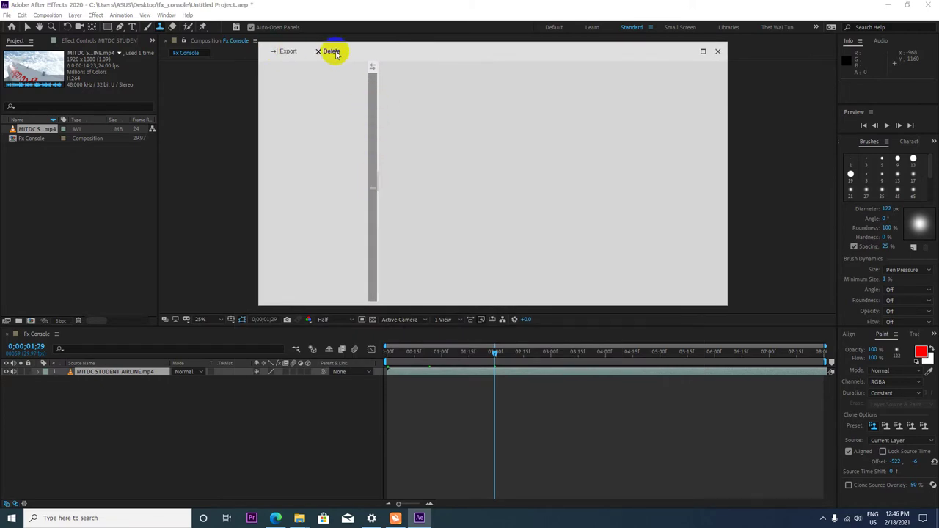
click(286, 52)
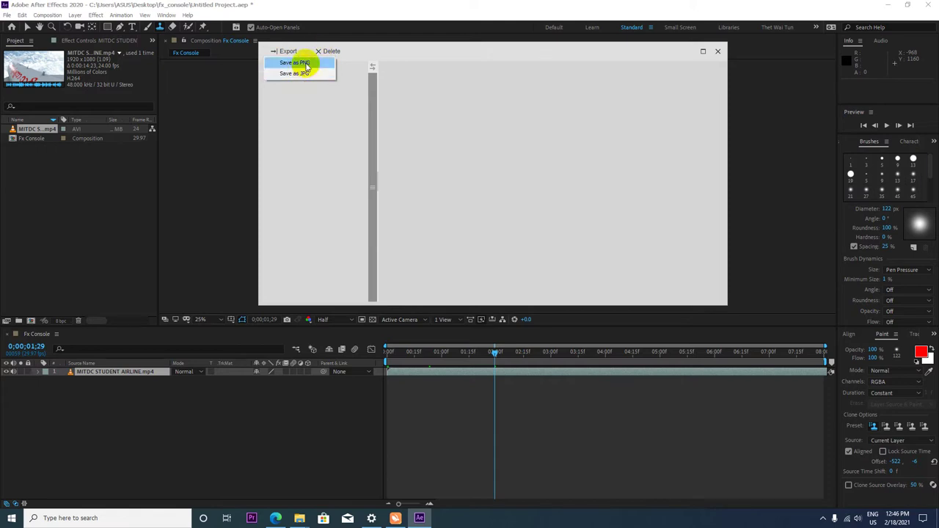
click(301, 73)
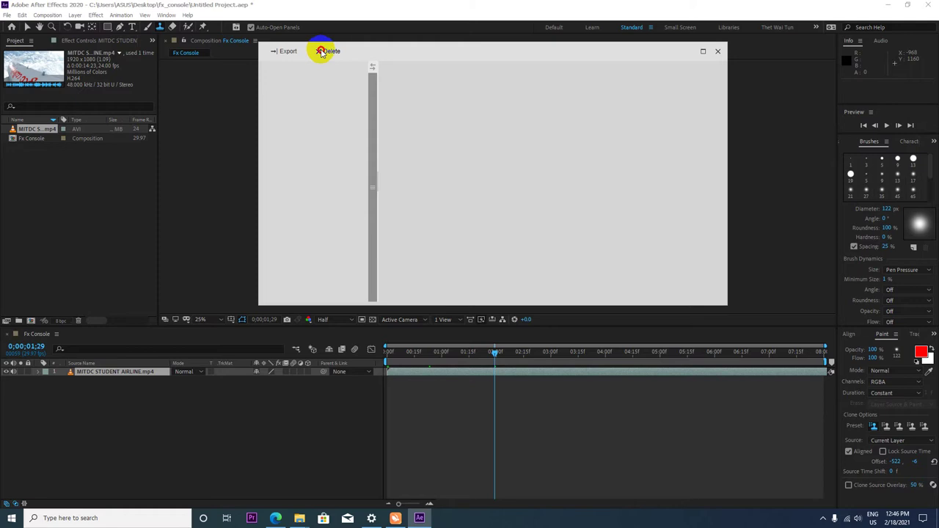
mouse_move(607, 50)
mouse_down()
mouse_move(499, 77)
mouse_move(444, 107)
mouse_up()
click(543, 114)
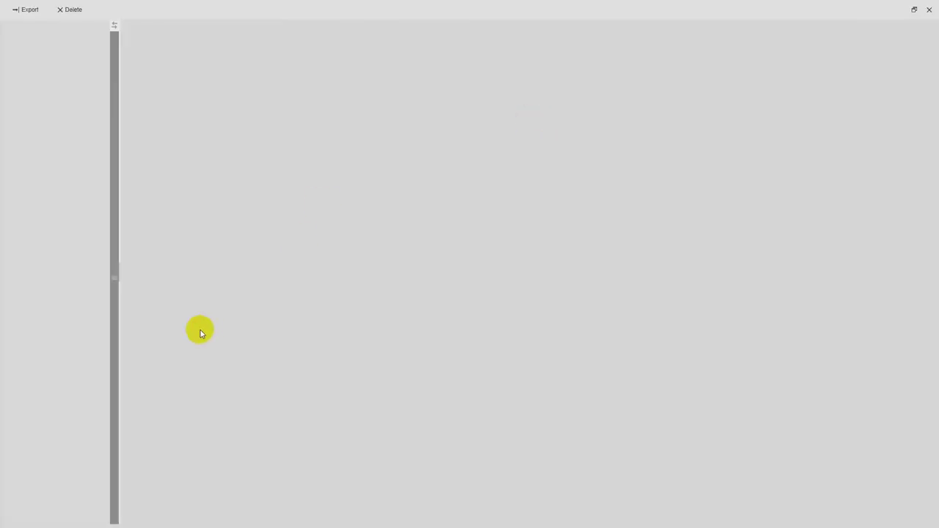
Widen the gallery's left pane, restore the window size, and close the gallery
click(120, 250)
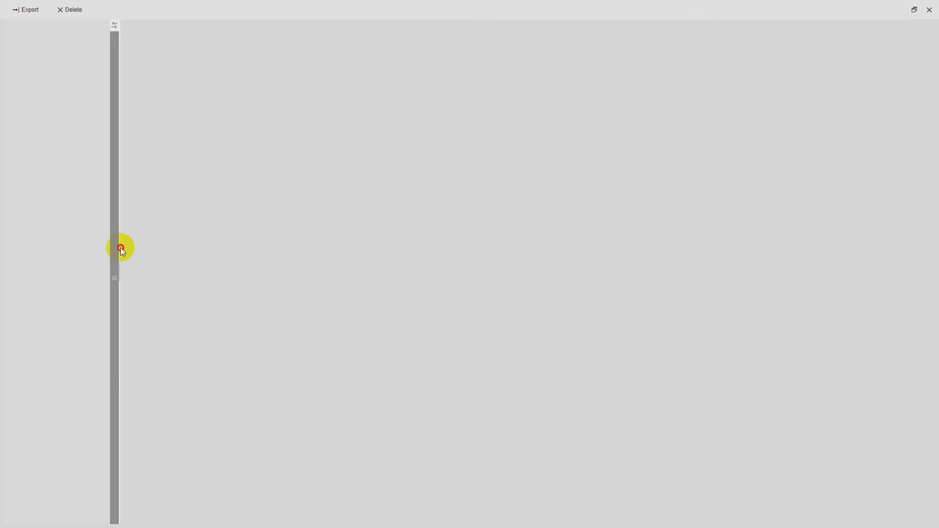
mouse_move(119, 249)
mouse_down()
mouse_move(440, 249)
mouse_move(234, 220)
mouse_up()
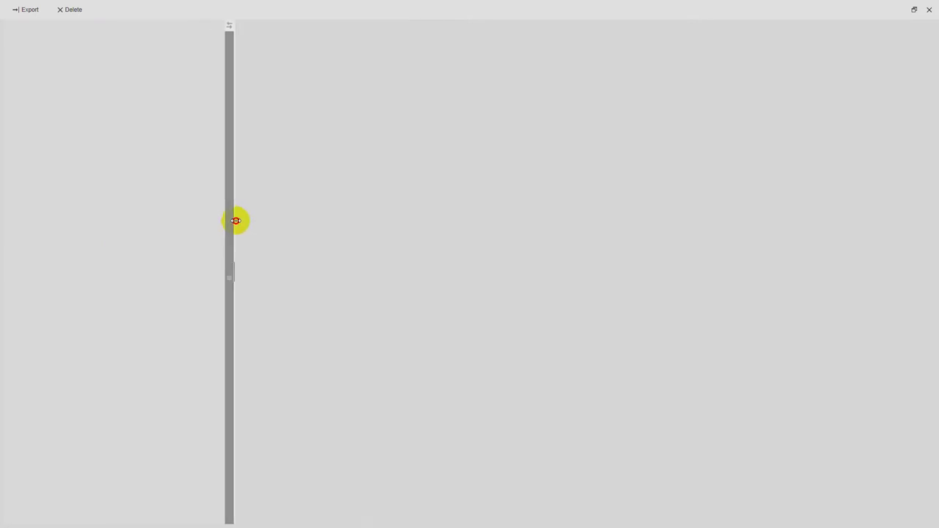
click(914, 11)
drag(224, 110, 415, 94)
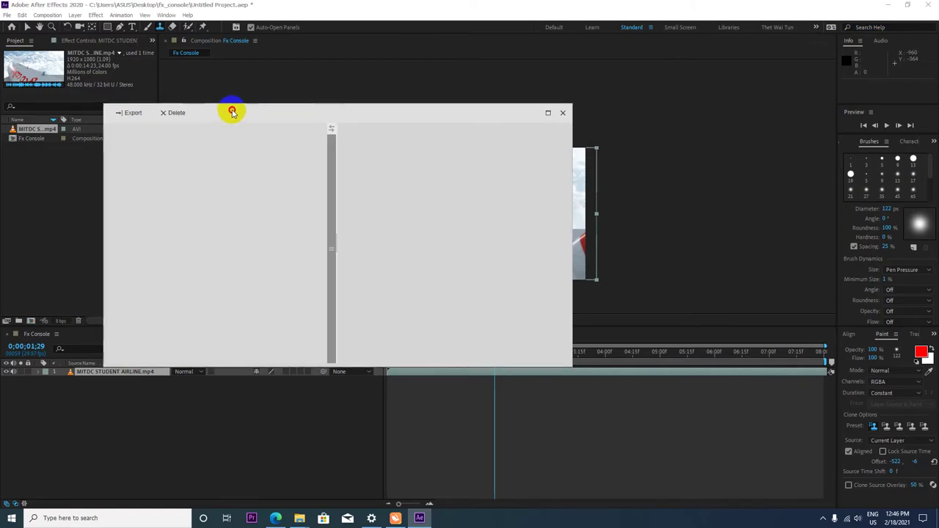
click(749, 98)
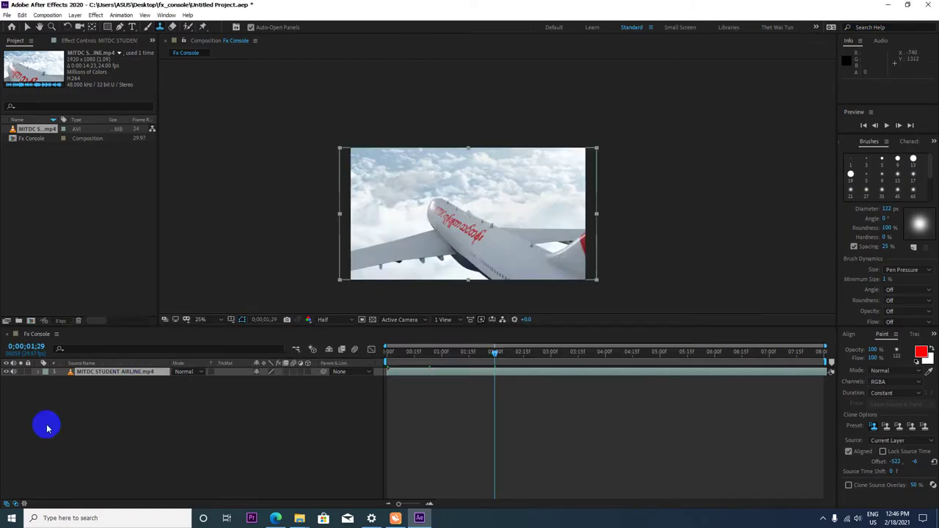
Reopen the gallery, adjust its pane divider, review the export options, then close it
key(ctrl+space)
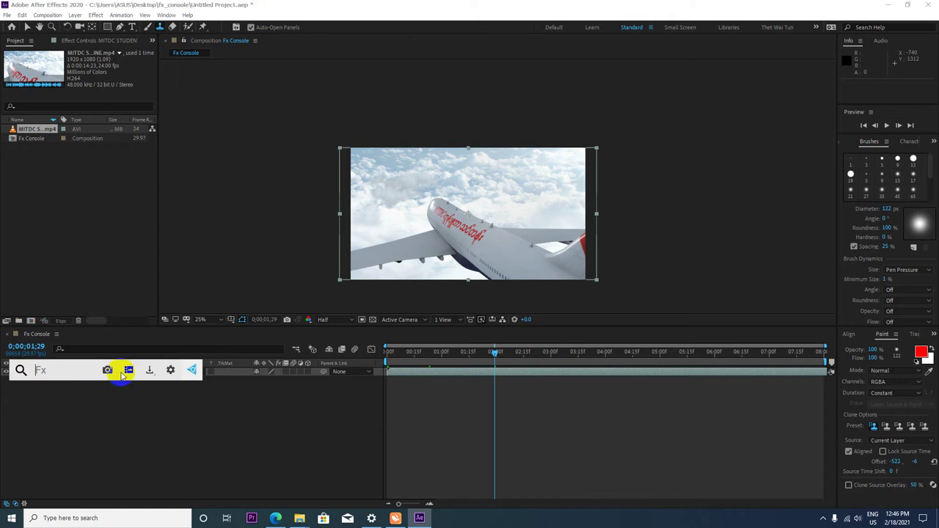
click(129, 369)
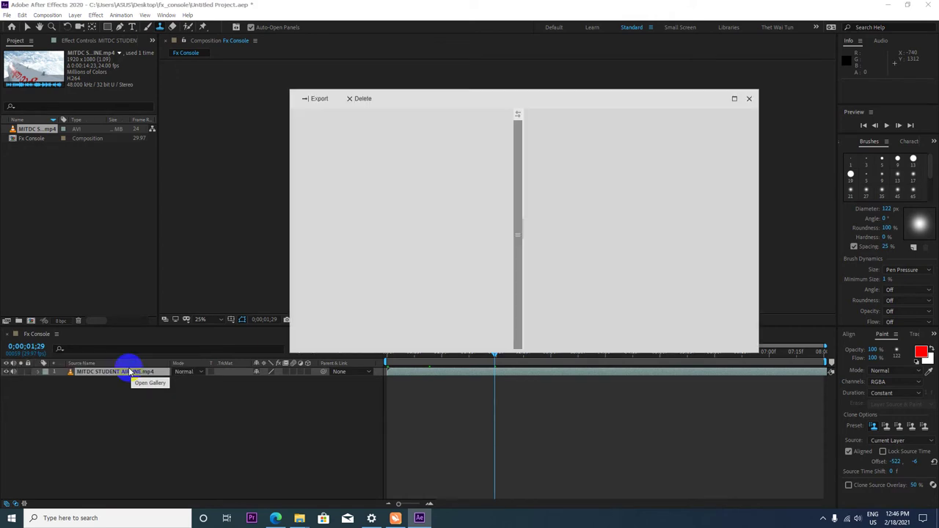
drag(426, 99, 250, 78)
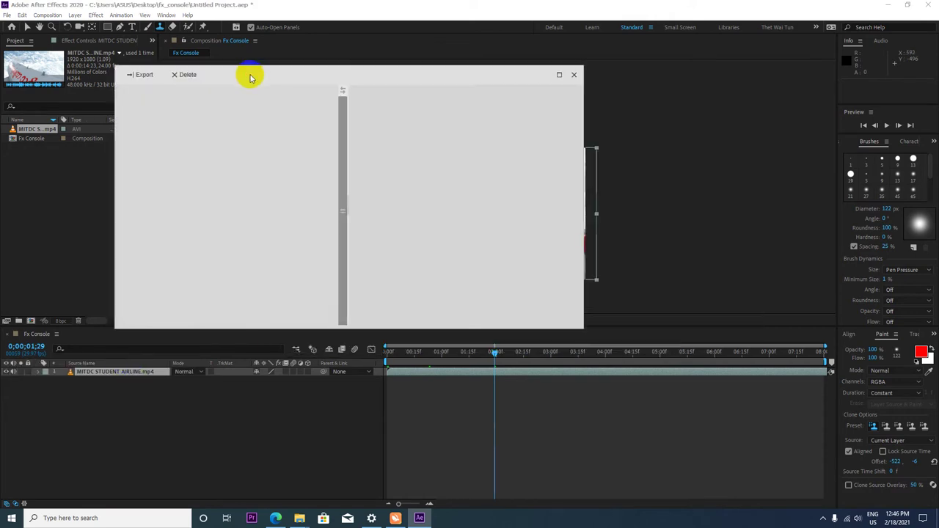
mouse_move(341, 91)
mouse_down()
mouse_move(353, 91)
mouse_move(340, 99)
mouse_up()
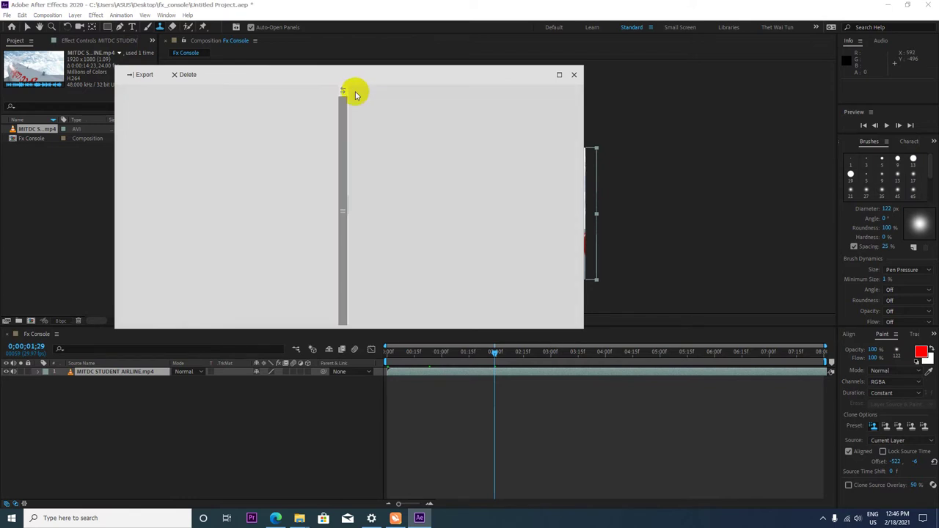
click(343, 94)
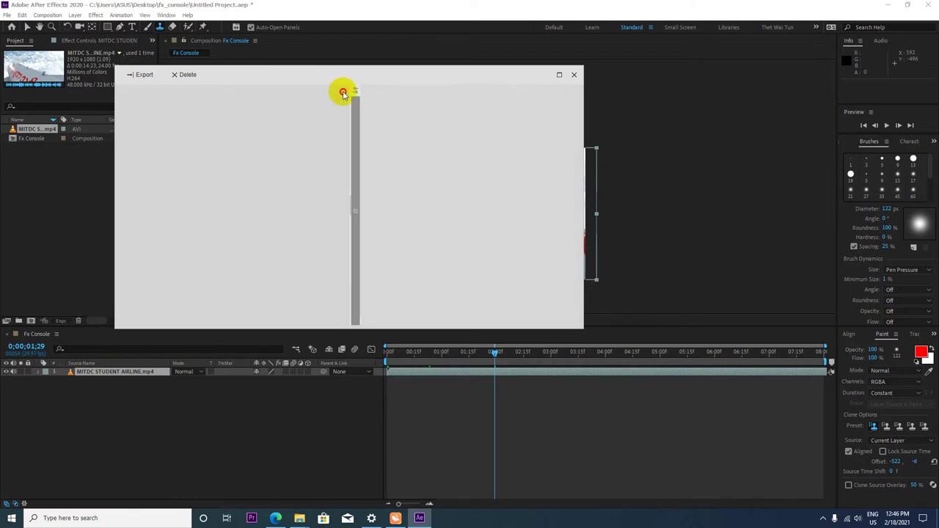
click(144, 76)
click(598, 74)
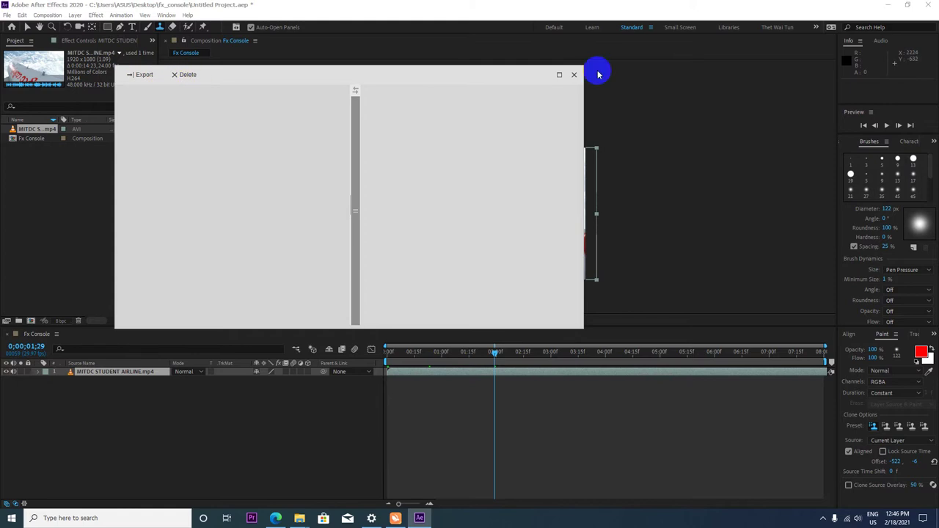
click(574, 74)
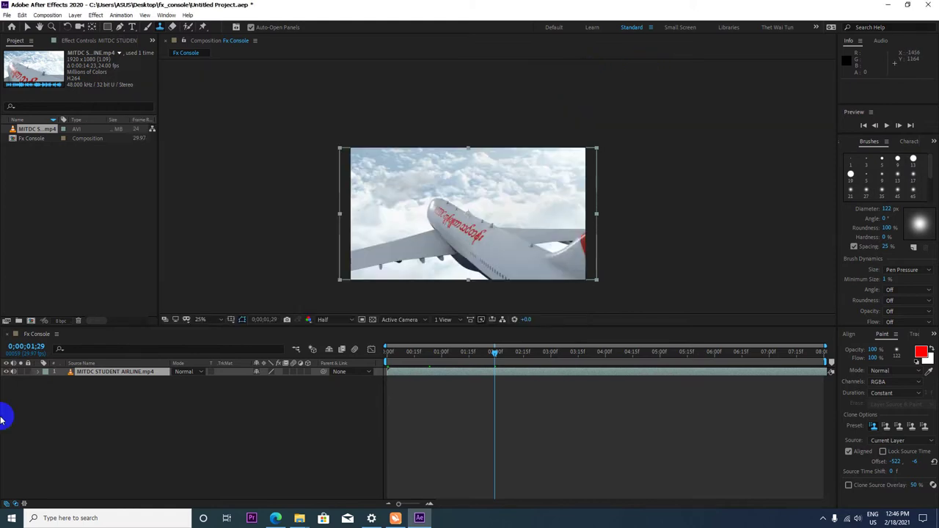
key(ctrl+space)
Copy an FX Console snapshot of the airline comp via Export > Copy to Clipboard, then minimize
click(142, 405)
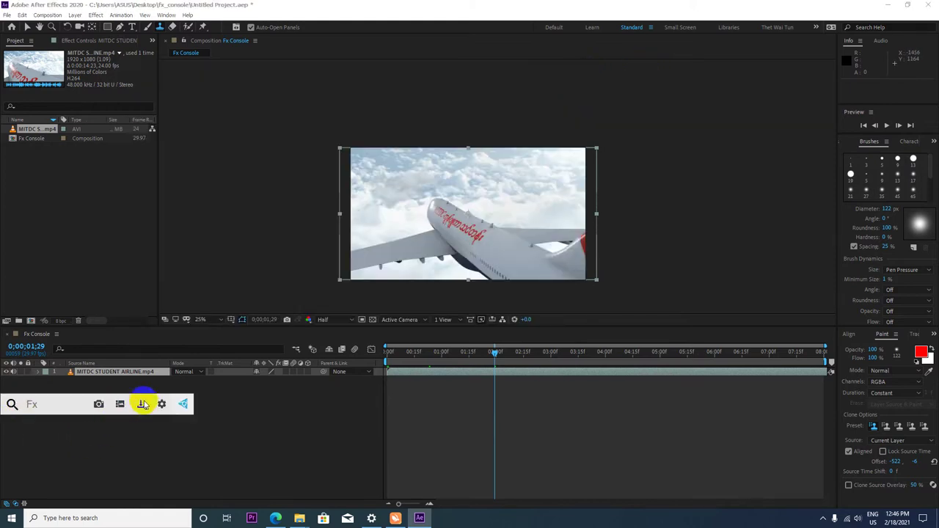
click(142, 405)
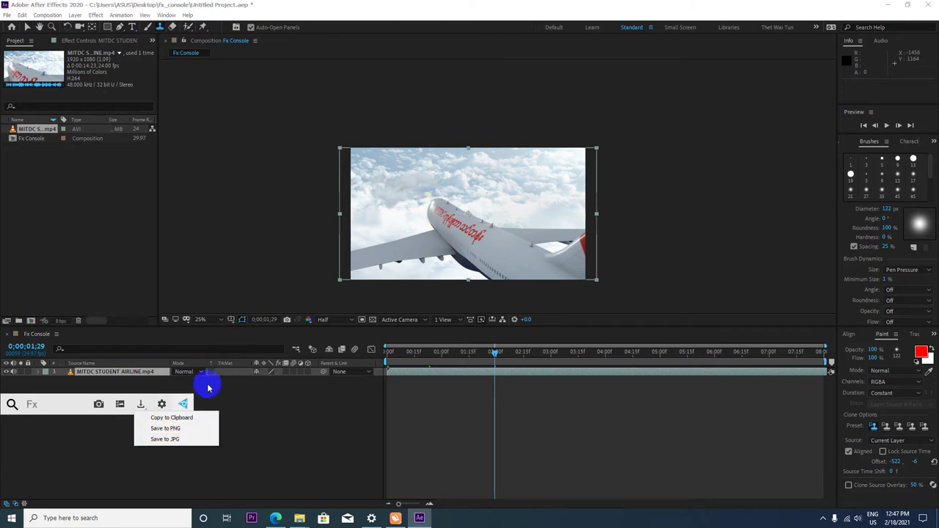
click(174, 418)
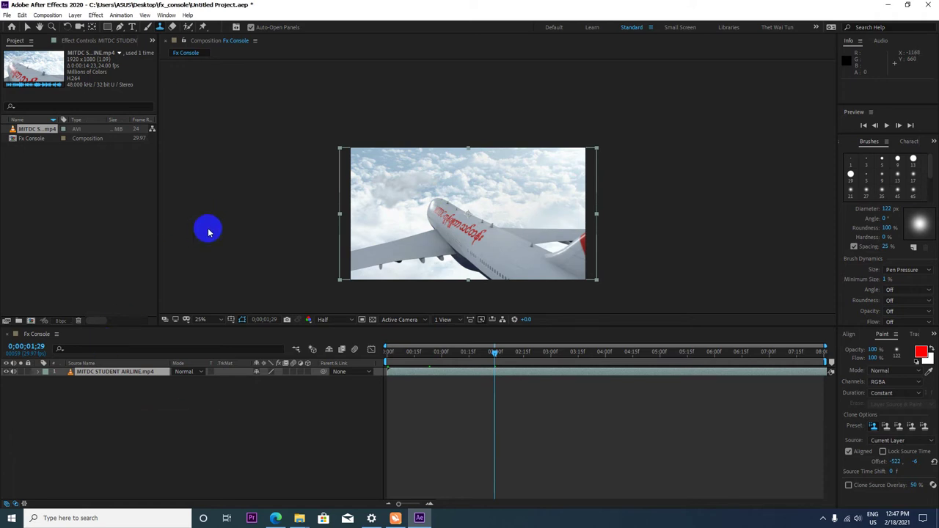
click(888, 7)
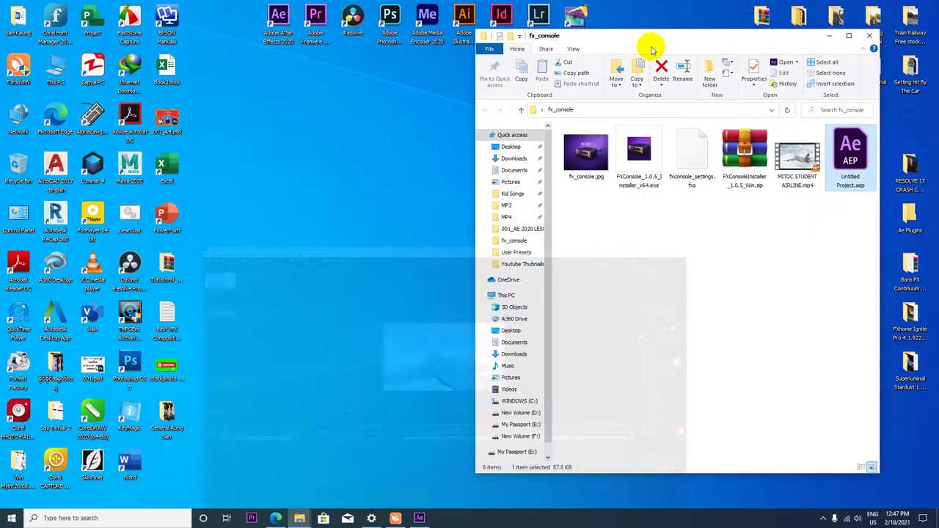
Launch Photoshop CS5 from its desktop icon
double_click(130, 365)
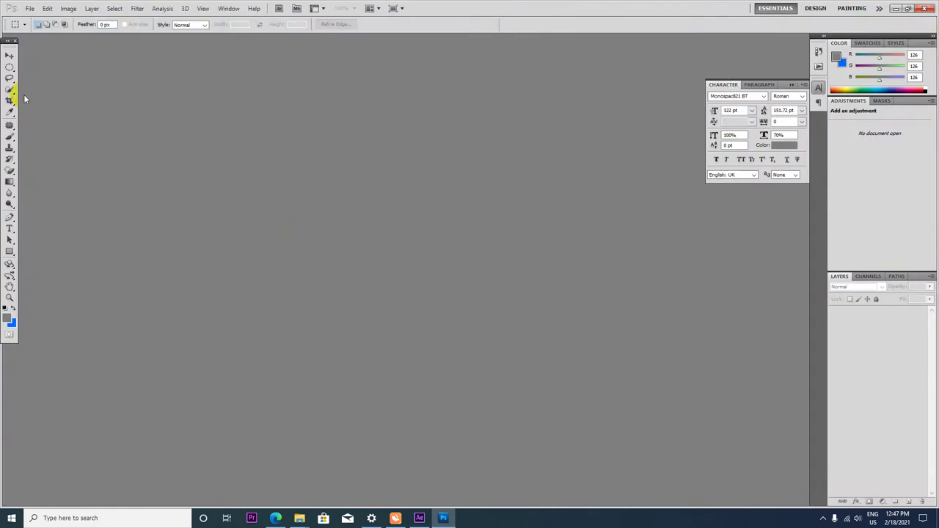
click(29, 8)
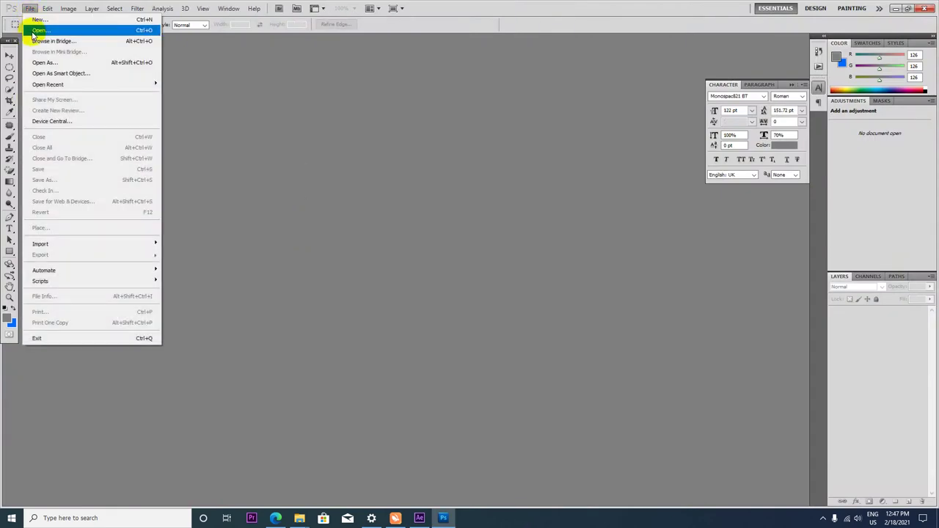
click(32, 8)
click(47, 8)
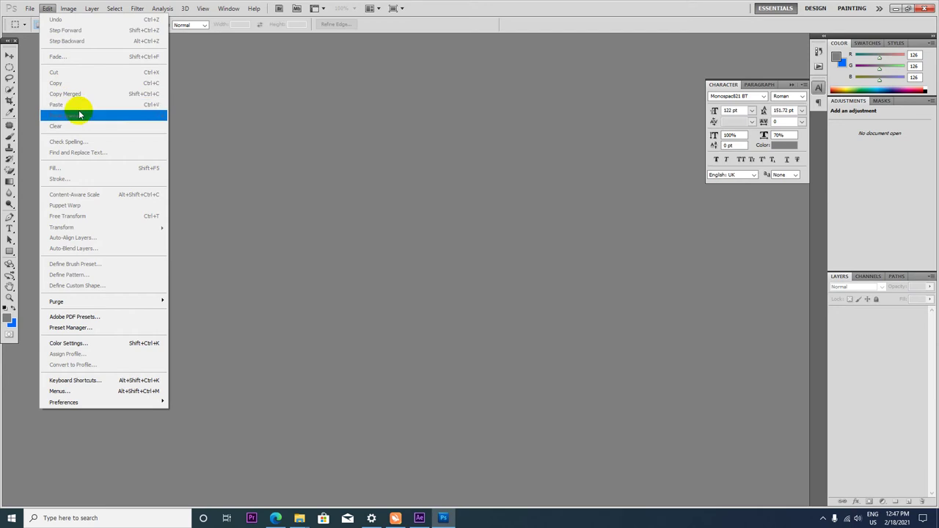
click(205, 128)
click(28, 8)
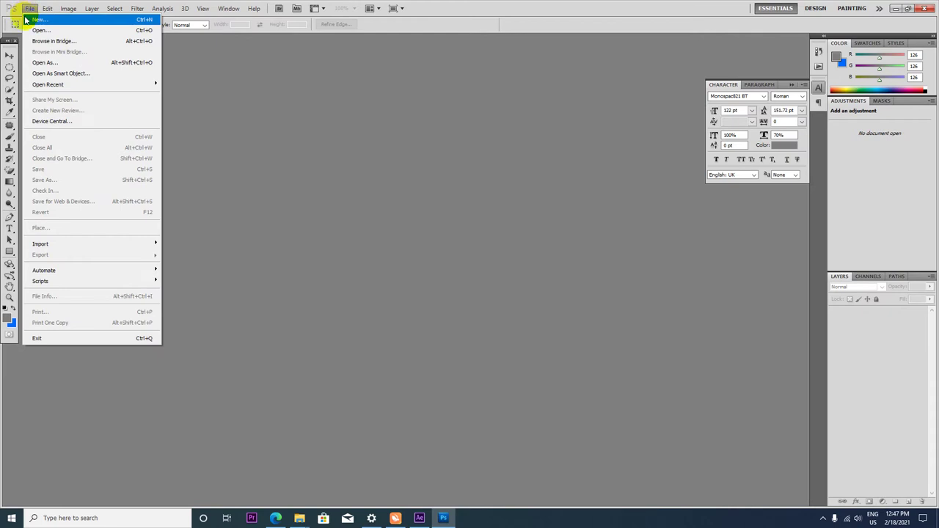
mouse_move(96, 245)
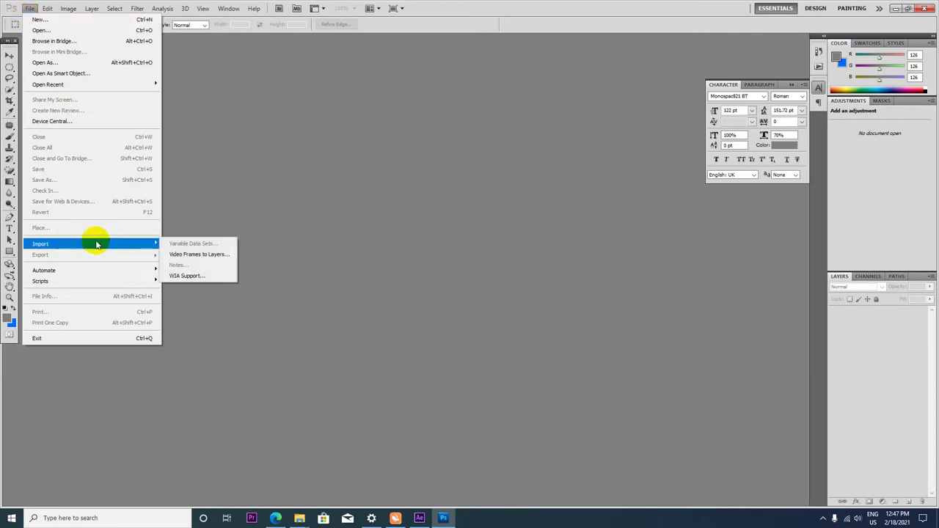
click(255, 186)
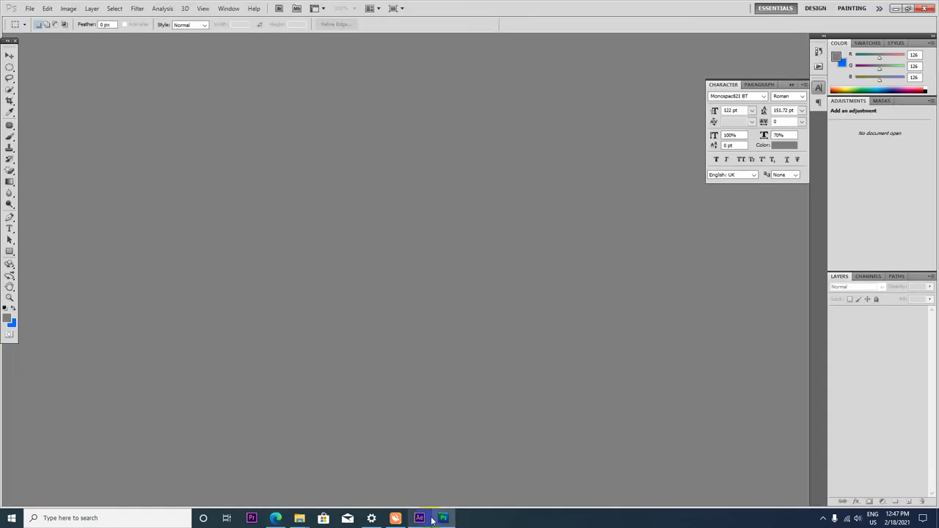
Back in After Effects, copy a snapshot of the MITDC STUDENT AIRLINE.mp4 layer to the clipboard
click(418, 517)
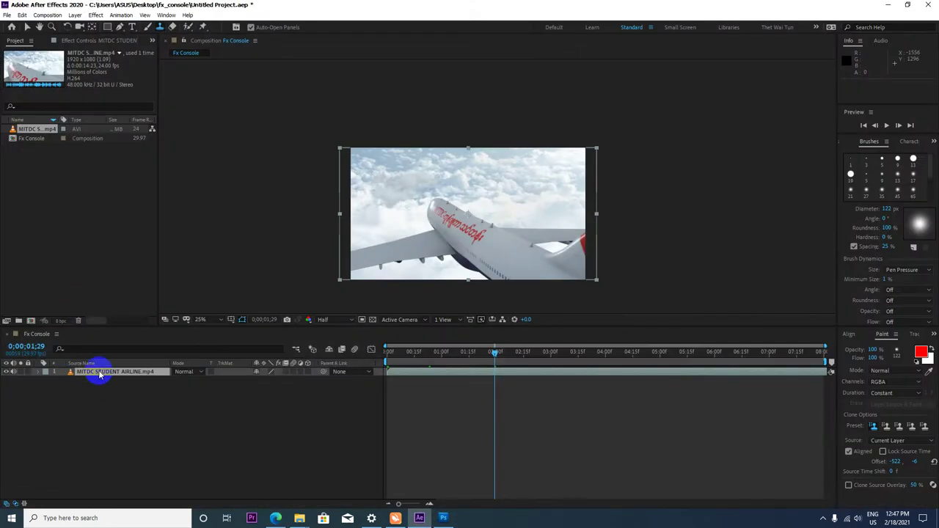
click(100, 374)
key(ctrl+space)
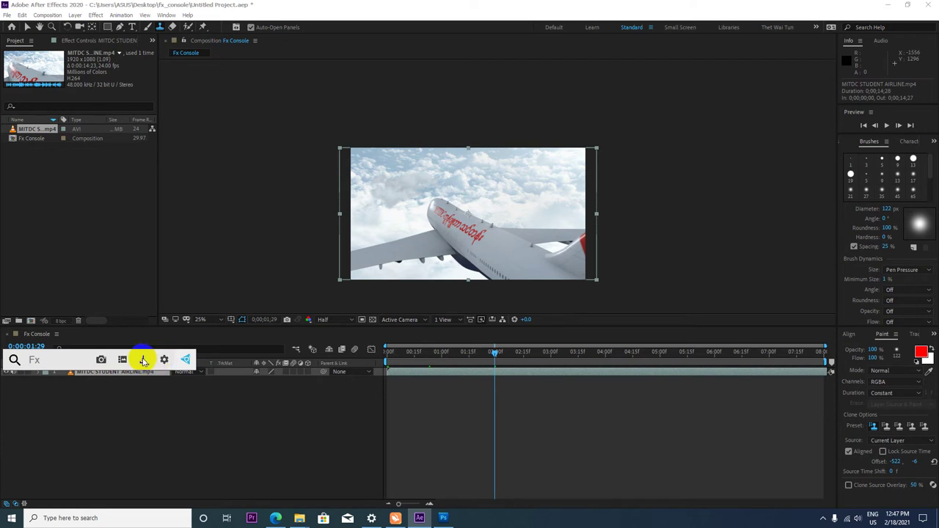
click(143, 360)
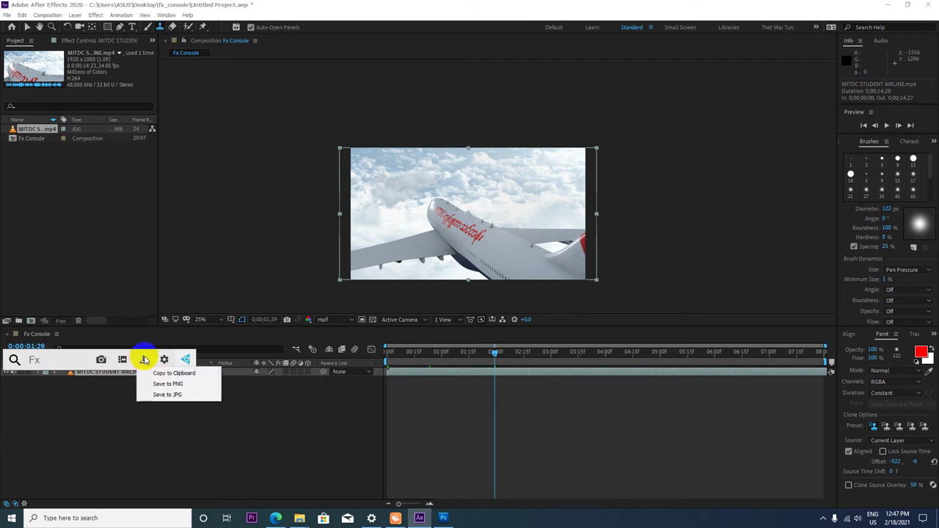
click(173, 374)
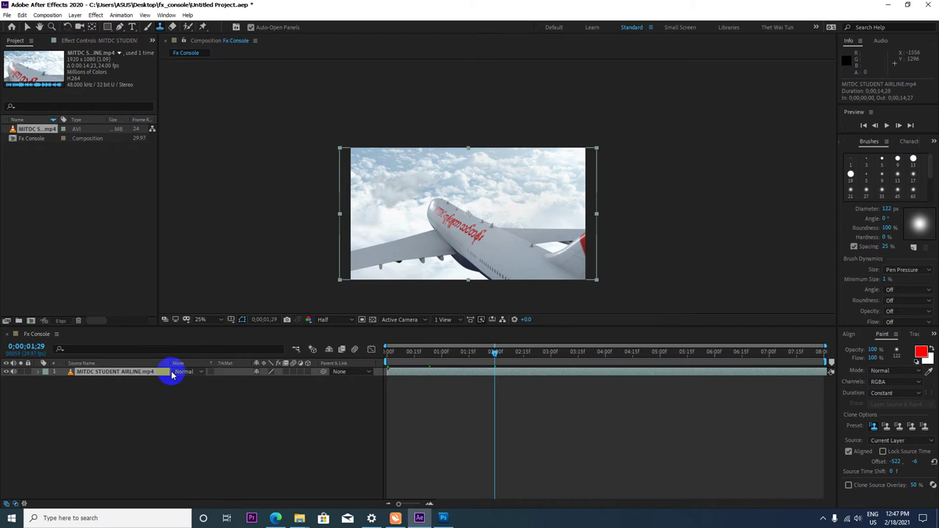
click(891, 4)
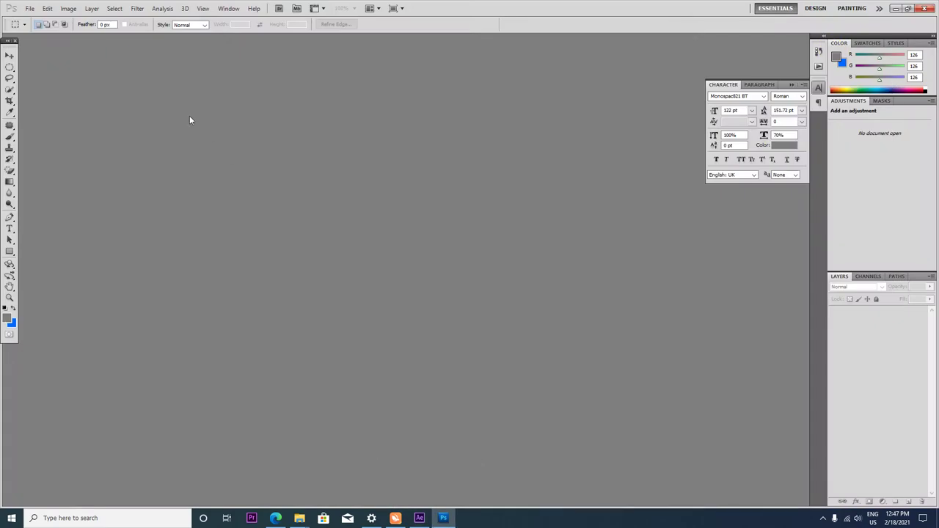
Glance at the Edit menu, then close Photoshop CS5
click(47, 8)
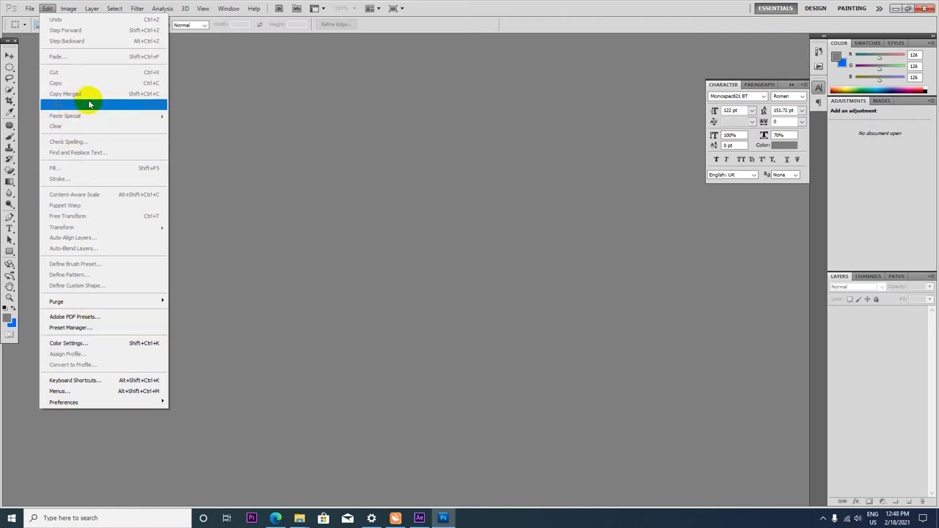
click(922, 8)
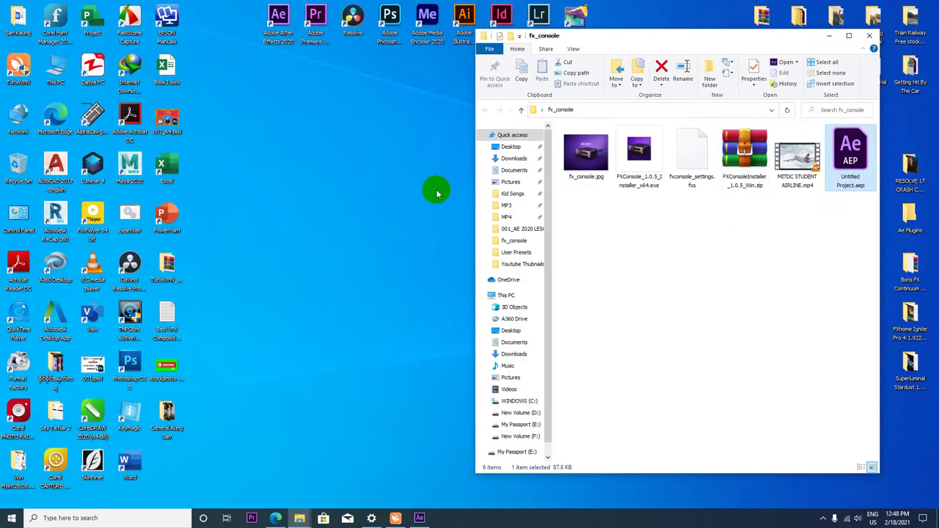
Lower the fx_console Explorer window and select the Photoshop 2020 desktop shortcut
right_click(333, 131)
drag(609, 35, 606, 74)
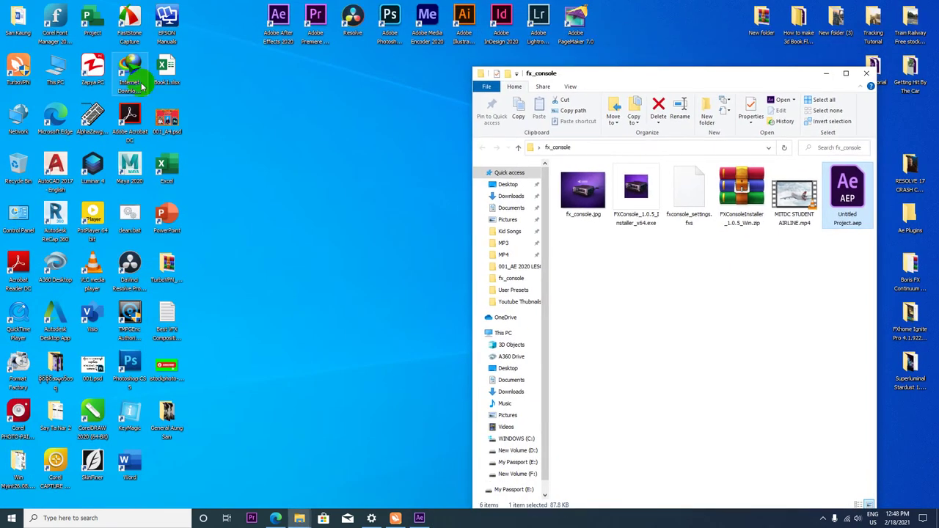
click(390, 22)
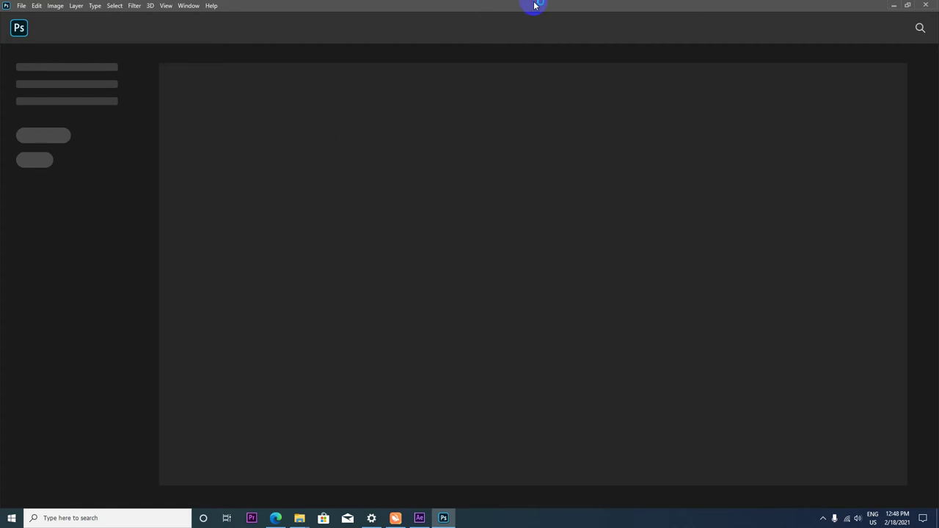
Start a new document from File > New, then cancel the New Document dialog
click(22, 6)
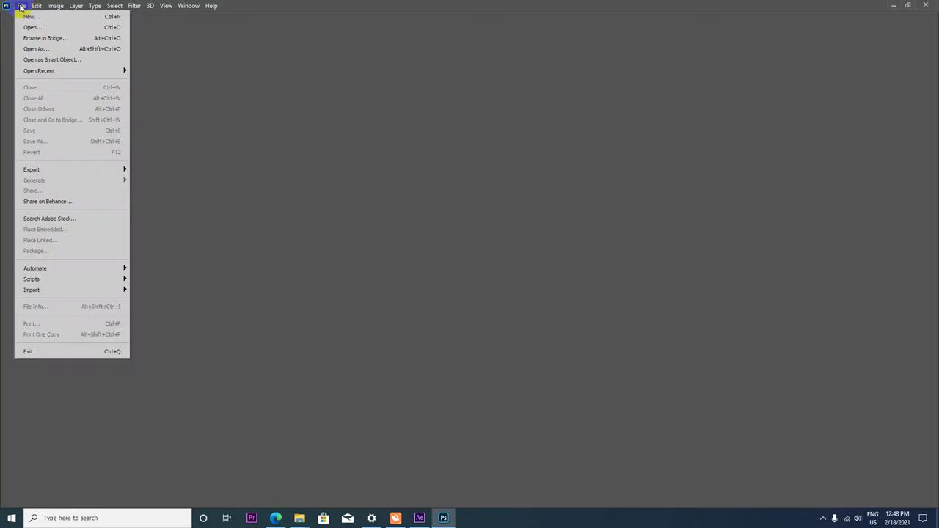
click(33, 22)
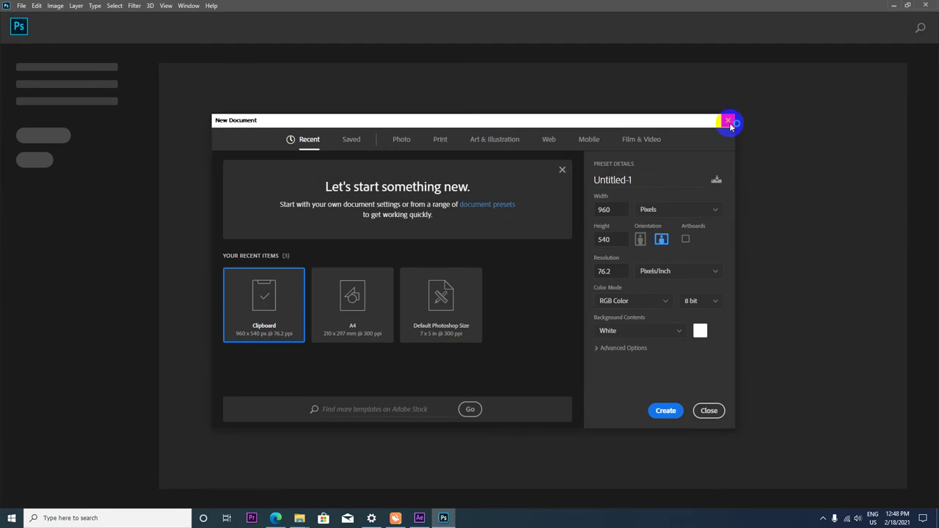
click(728, 122)
Browse the Edit menu and File > Export and Scripts submenus, then quit Photoshop 2020
click(35, 6)
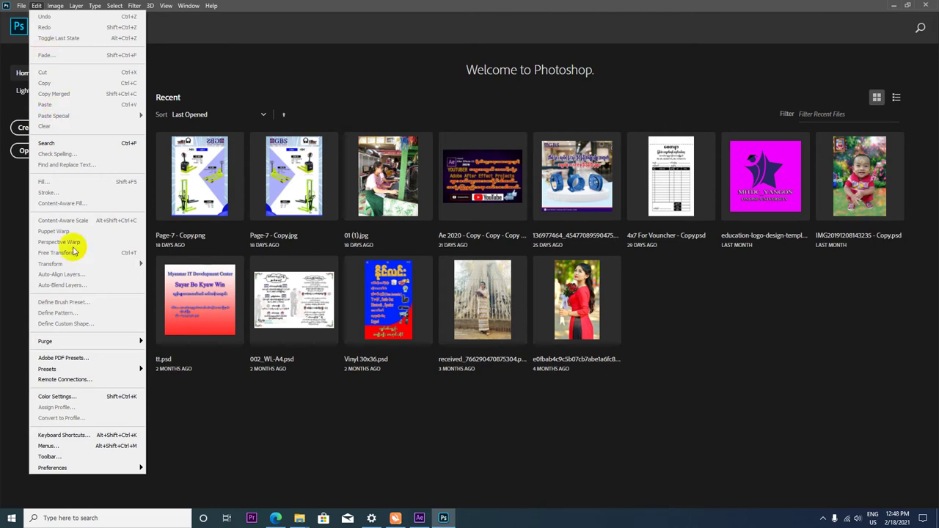
click(214, 429)
click(21, 6)
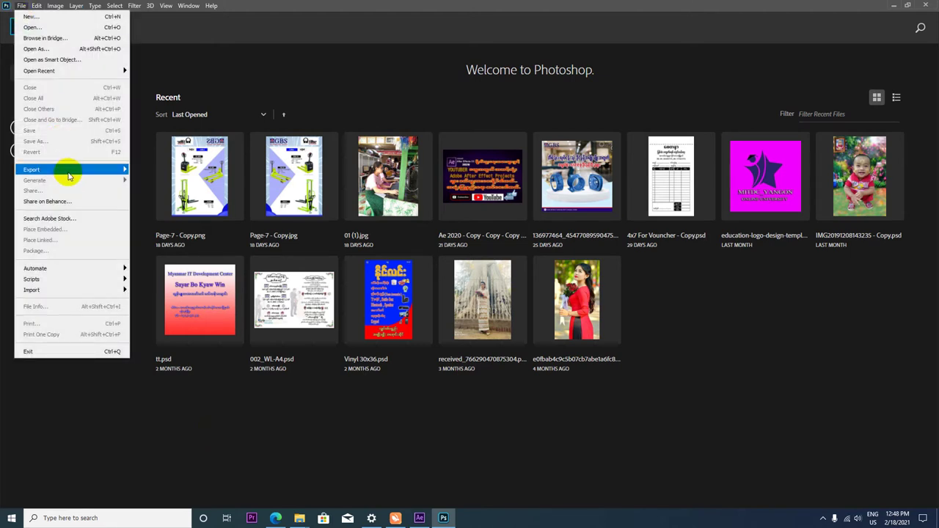
mouse_move(69, 174)
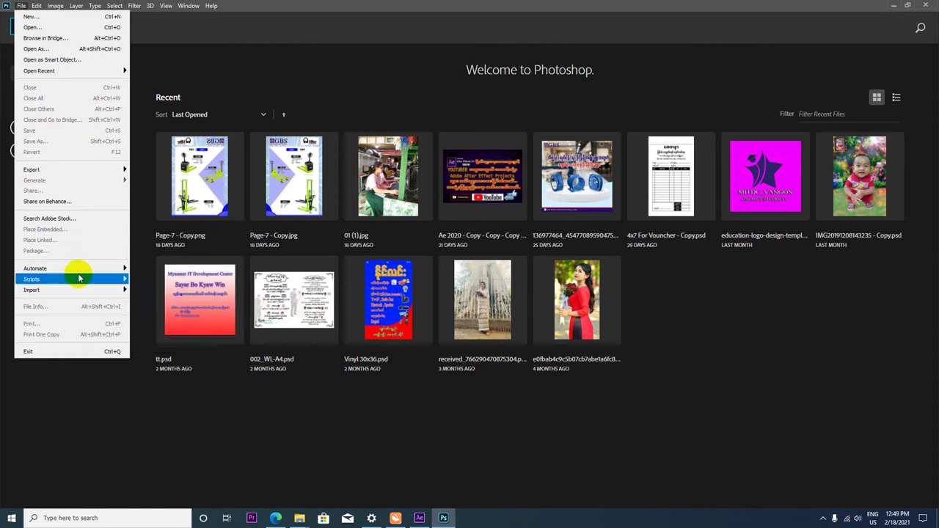
mouse_move(80, 279)
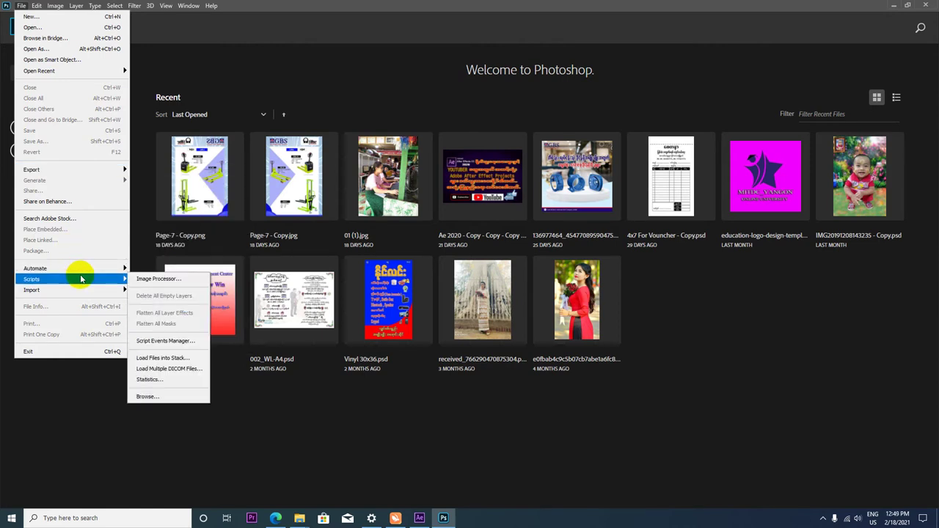
click(295, 398)
click(925, 5)
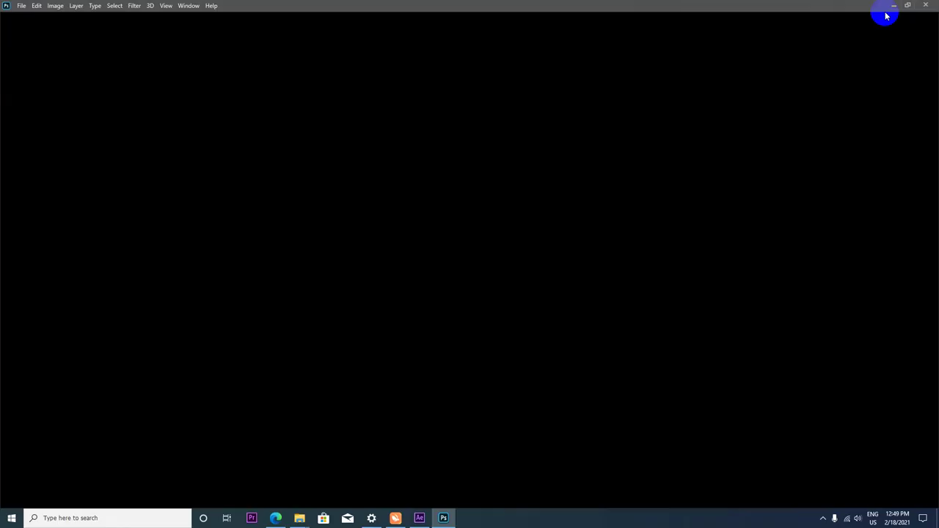
Refresh the desktop, return to After Effects and call up FX Console on the airline layer
right_click(318, 200)
click(350, 225)
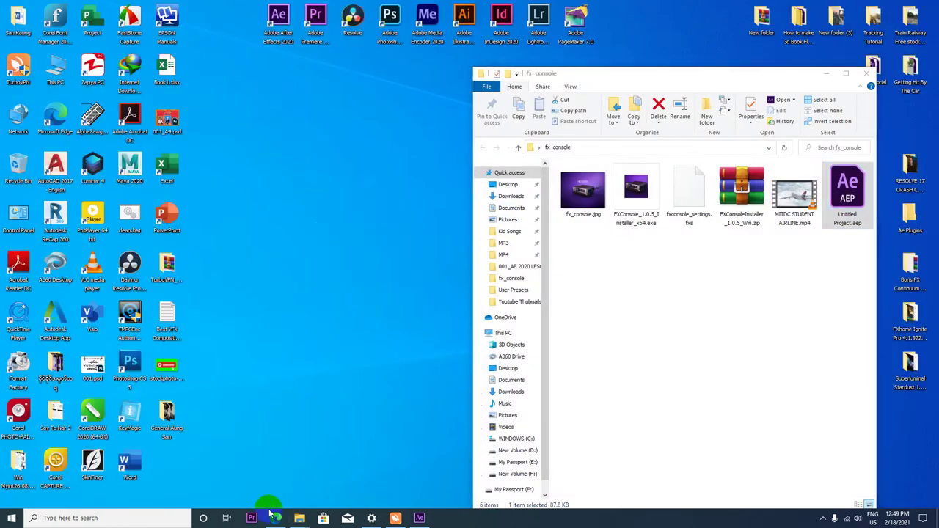
click(419, 518)
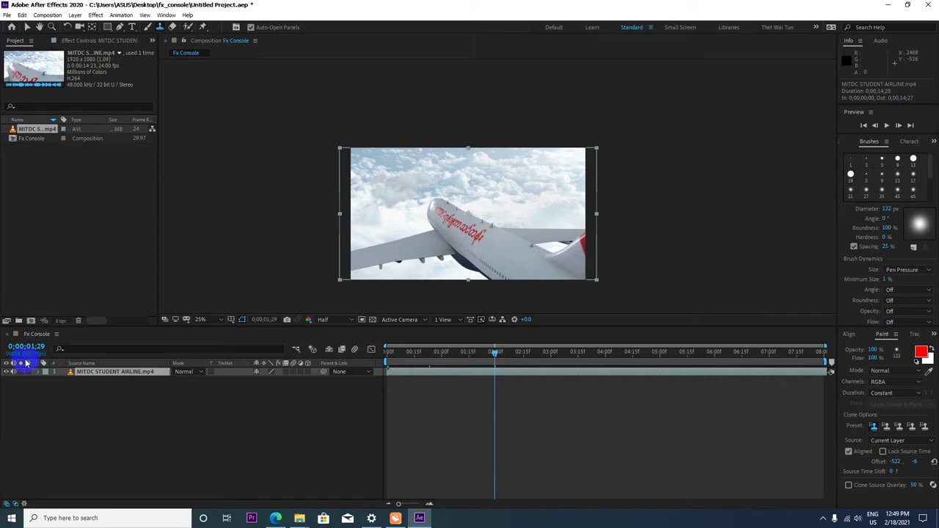
click(88, 375)
key(ctrl+space)
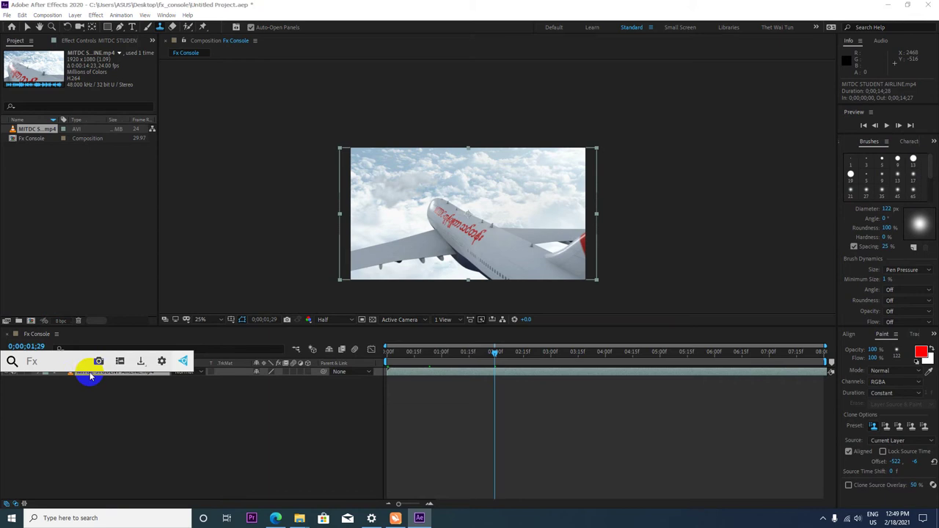
Save the FX Console snapshot as a JPG named 'Air Liner' on the Desktop
click(141, 361)
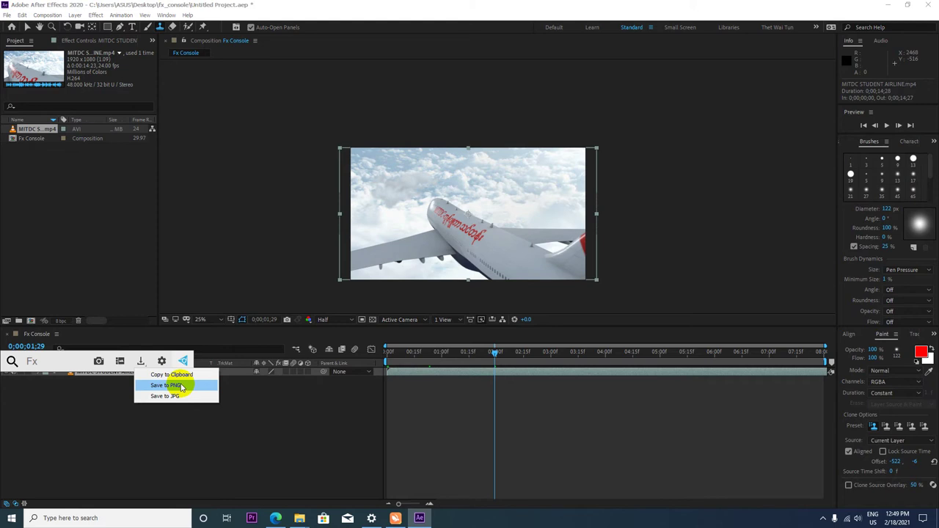
click(179, 397)
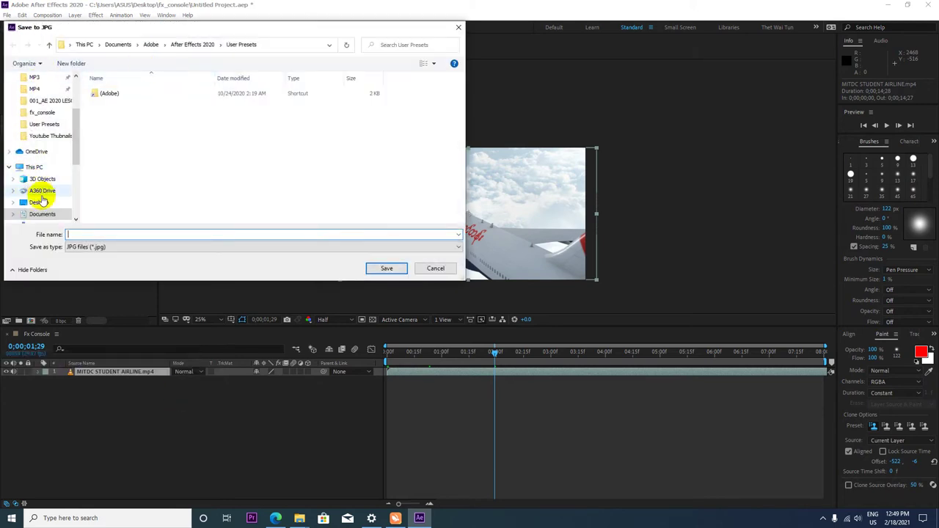
click(41, 202)
click(102, 234)
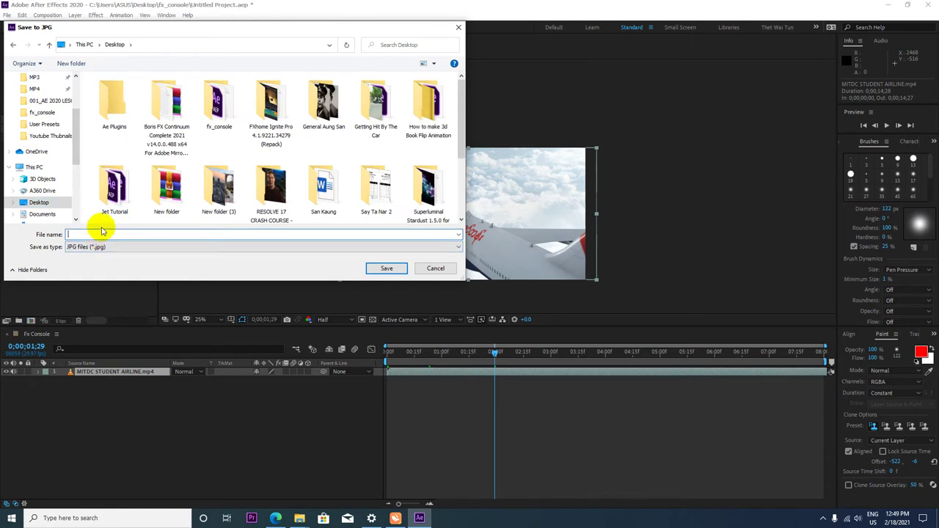
text(A)
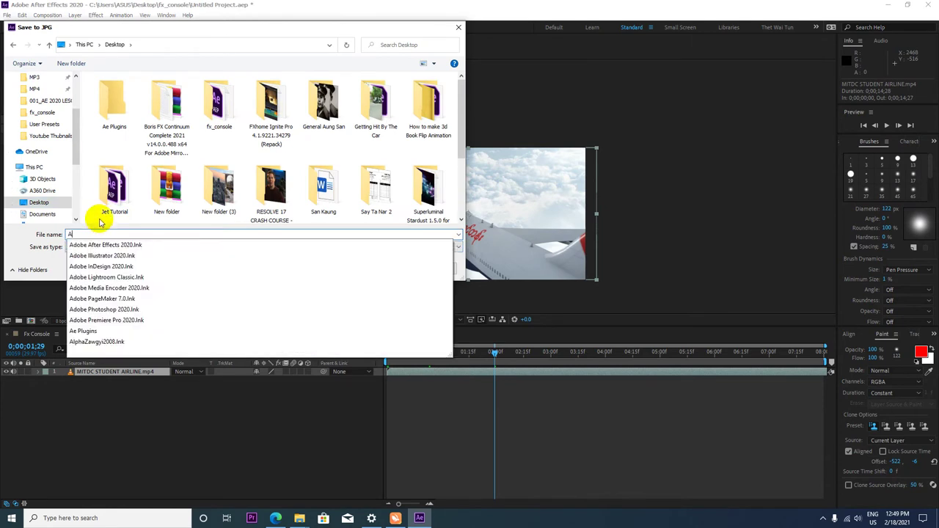
text(ir Liner)
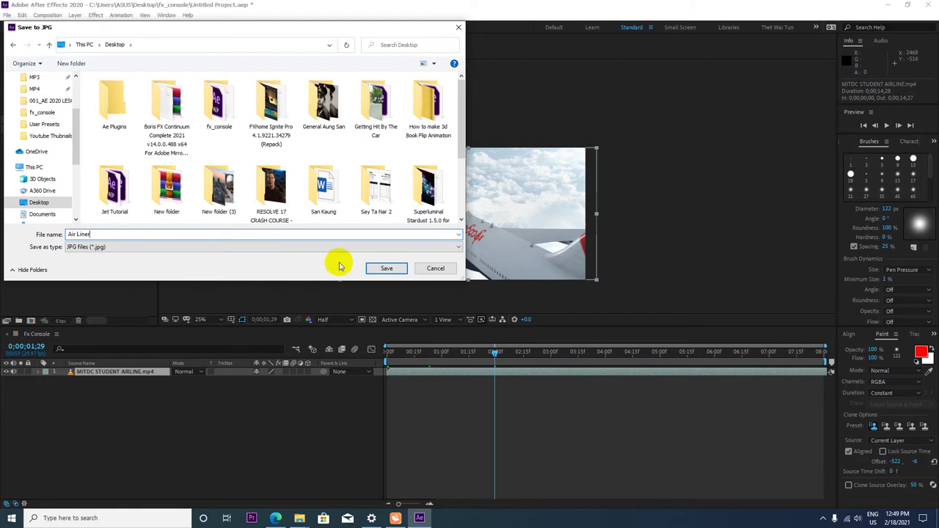
click(379, 268)
Minimize After Effects and refresh the desktop until the Air Liner.jpg icon appears
click(888, 4)
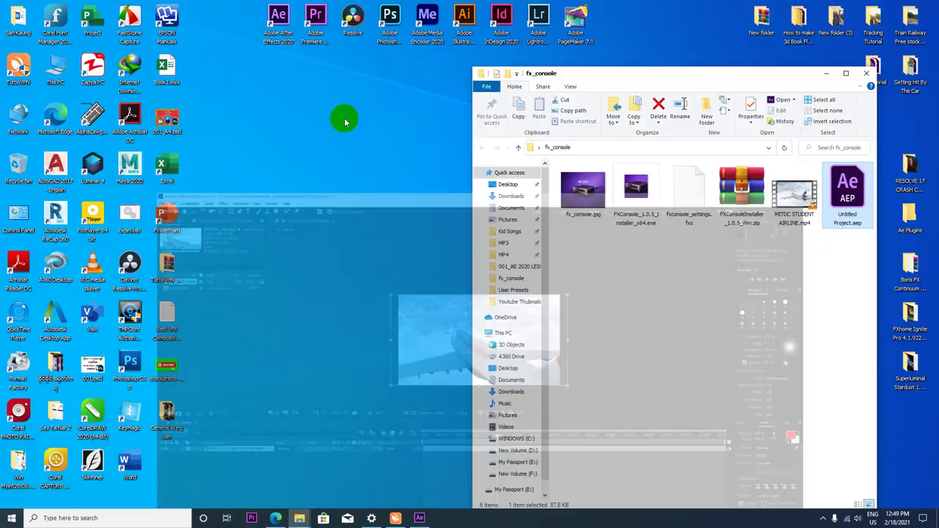
right_click(279, 186)
click(309, 214)
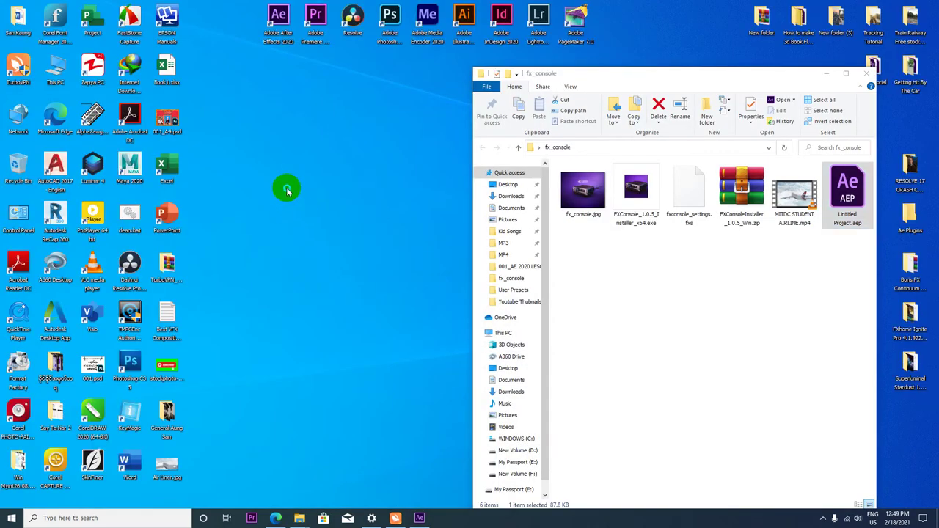
right_click(285, 188)
click(305, 213)
drag(166, 473, 347, 185)
right_click(394, 227)
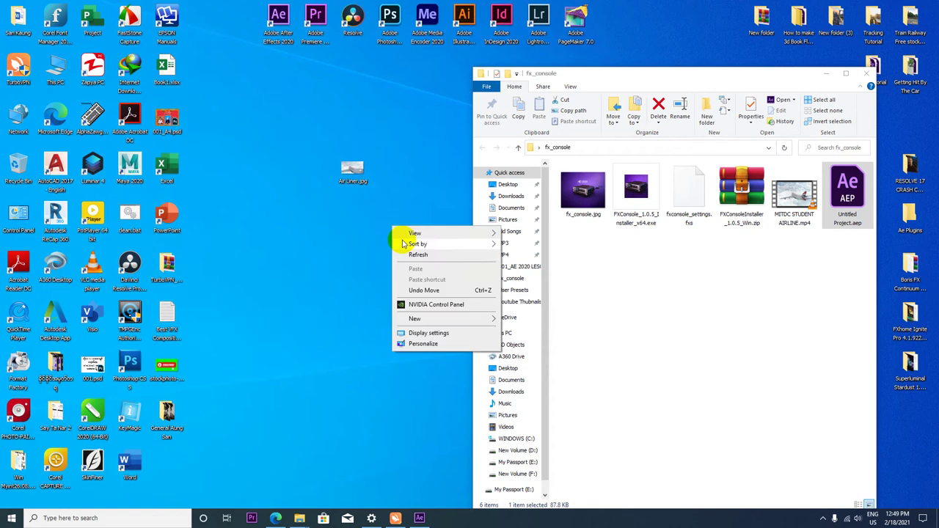
click(413, 254)
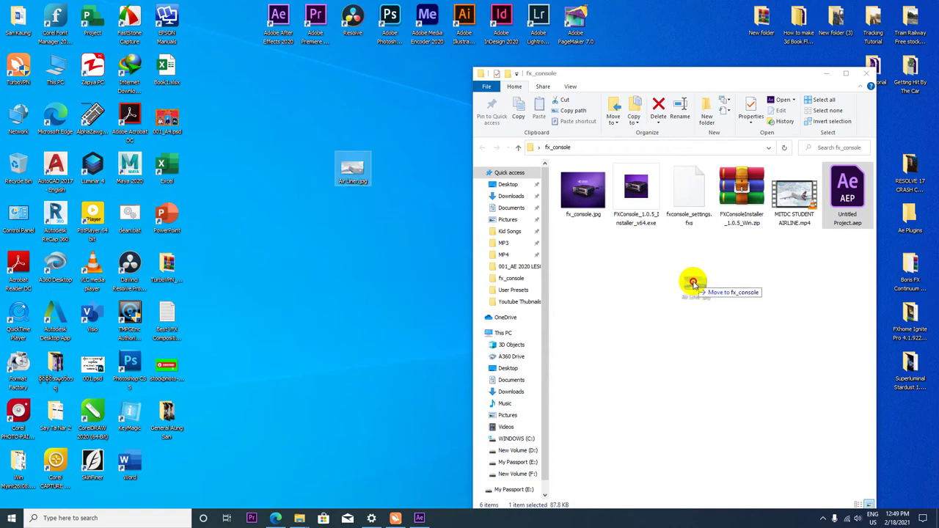
Move Air Liner.jpg into the fx_console folder and preview it in Photos
drag(342, 187, 692, 279)
double_click(583, 266)
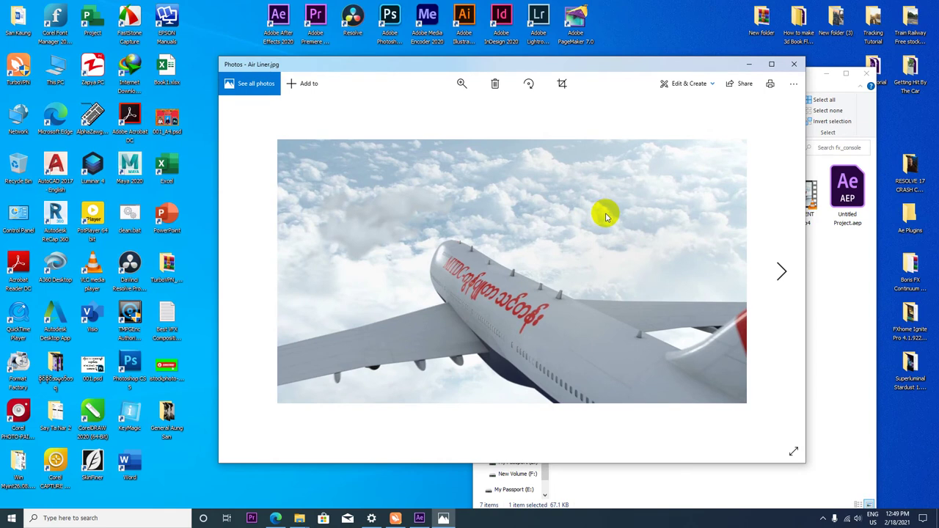
click(790, 66)
Open FX Console on the airline video layer, then minimize After Effects to the desktop
click(420, 516)
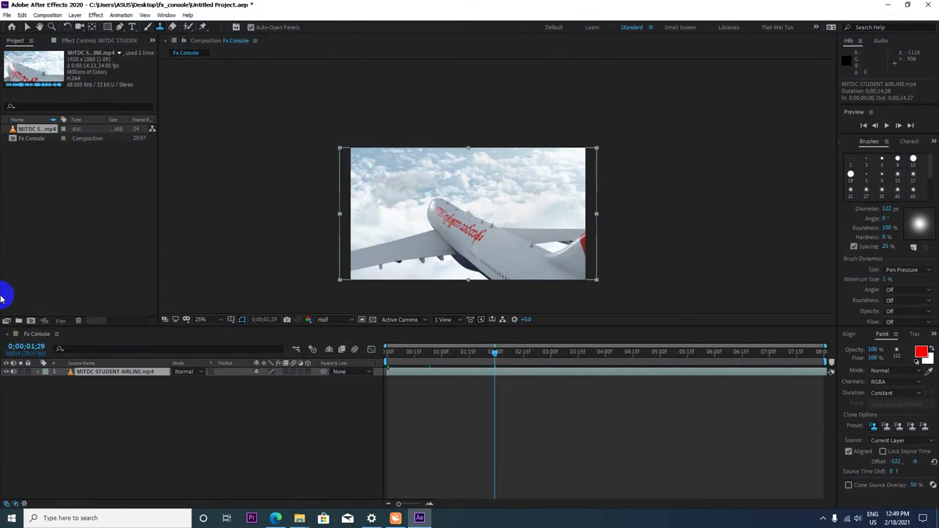
click(85, 372)
key(ctrl+space)
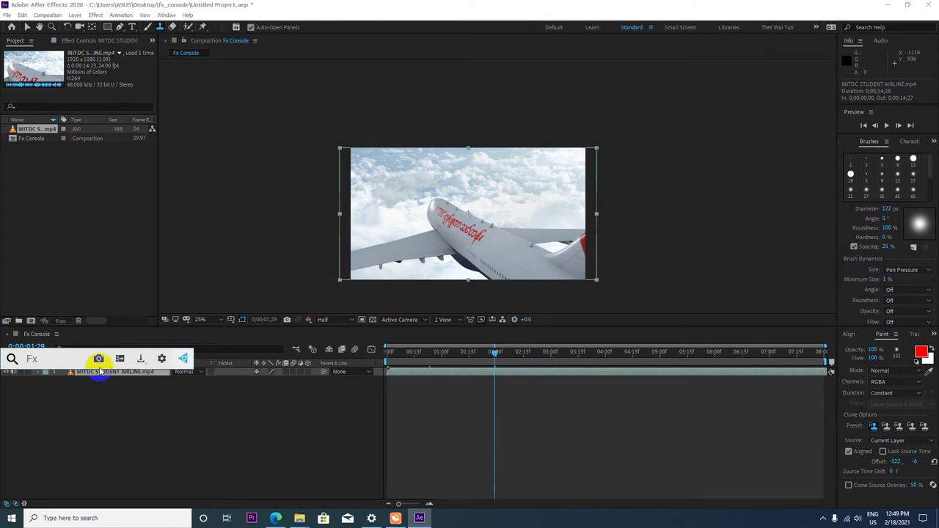
click(892, 6)
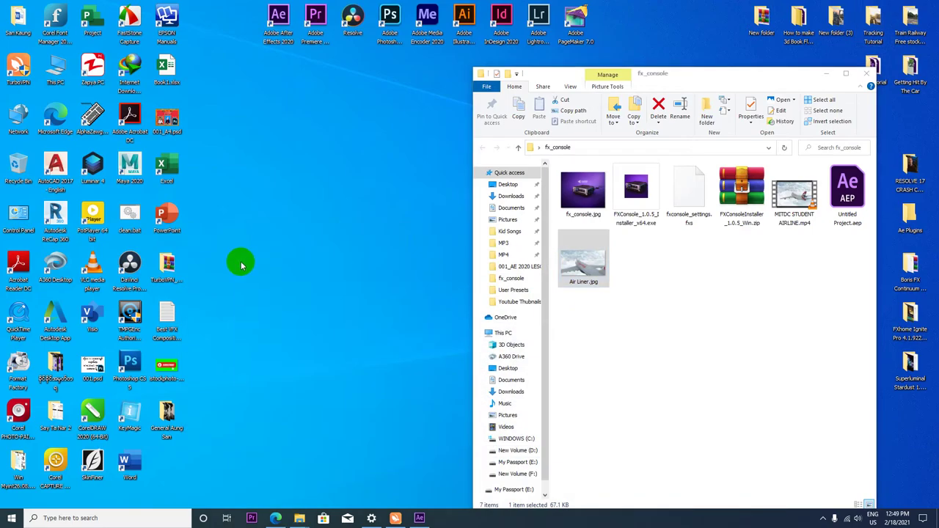
right_click(241, 266)
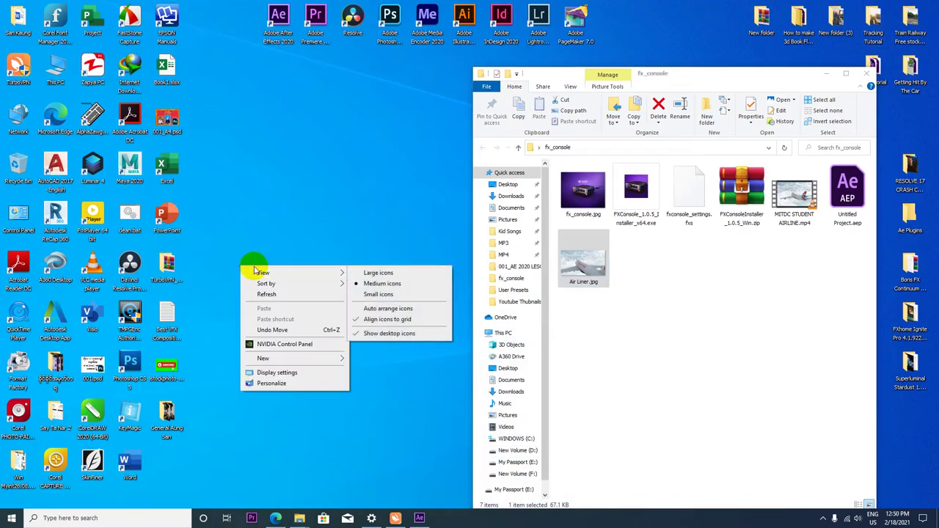
Briefly view After Effects and the FX Console web page, then launch Photoshop CS5 from the desktop
click(419, 518)
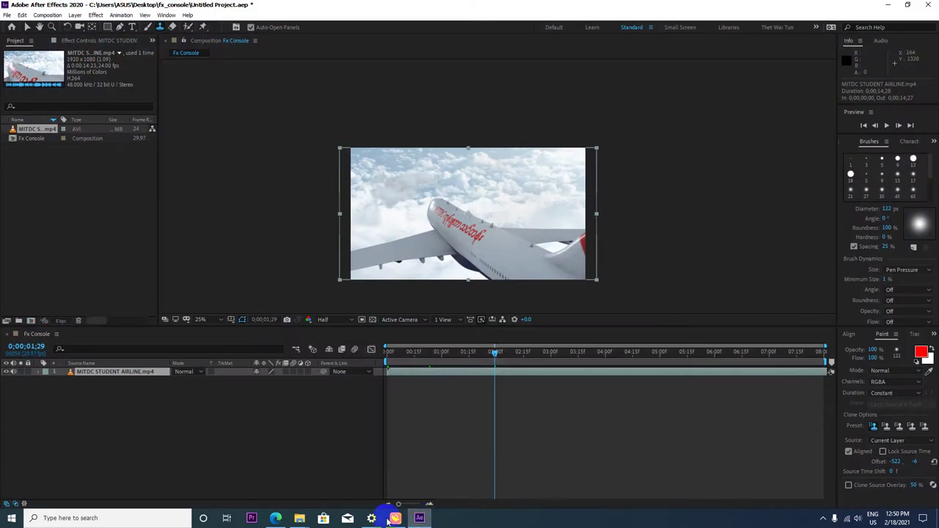
click(275, 517)
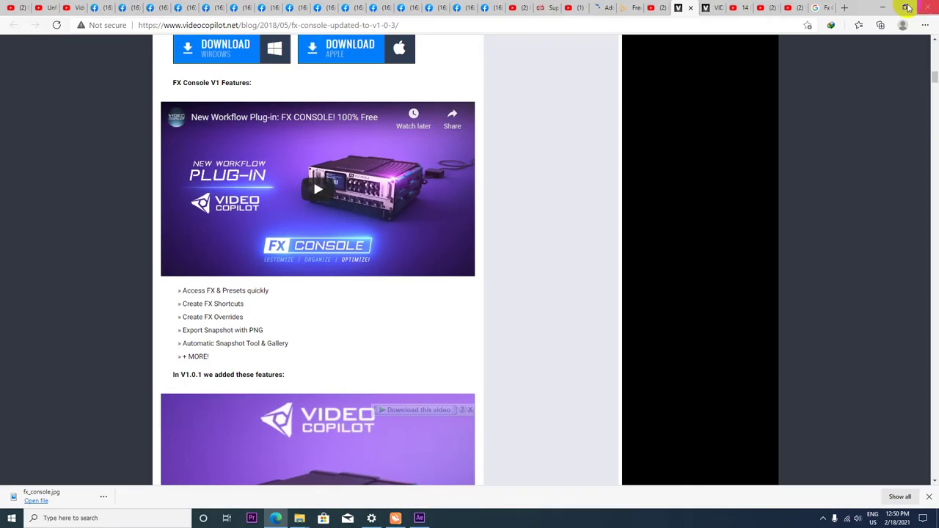
click(884, 5)
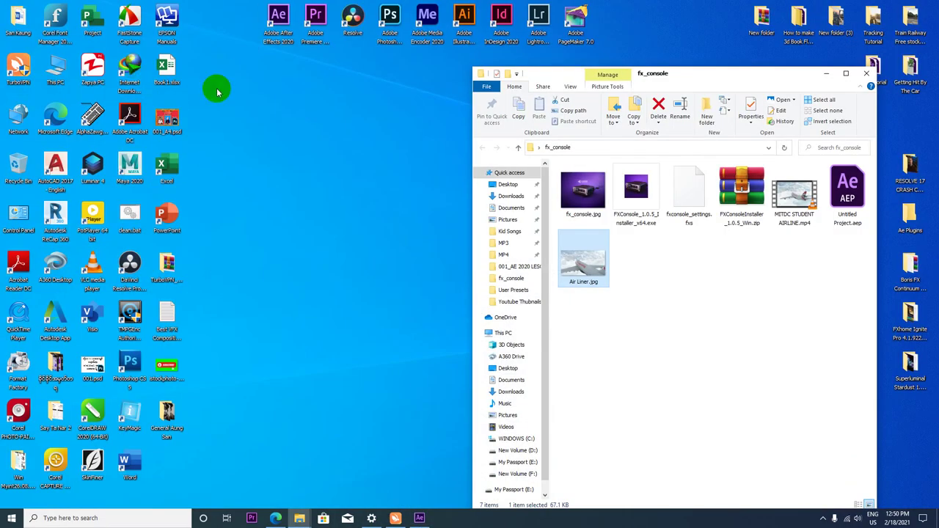
double_click(131, 361)
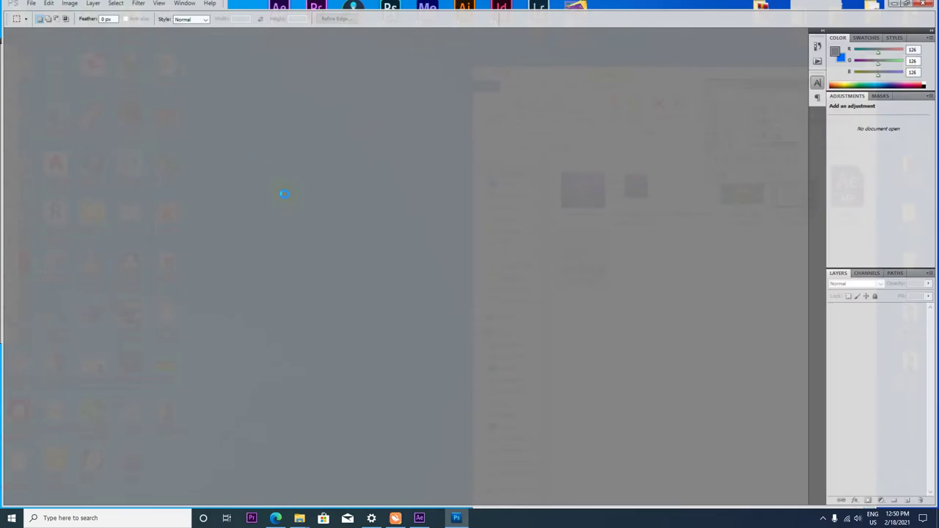
Create a new blank Photoshop document with File > New
click(47, 8)
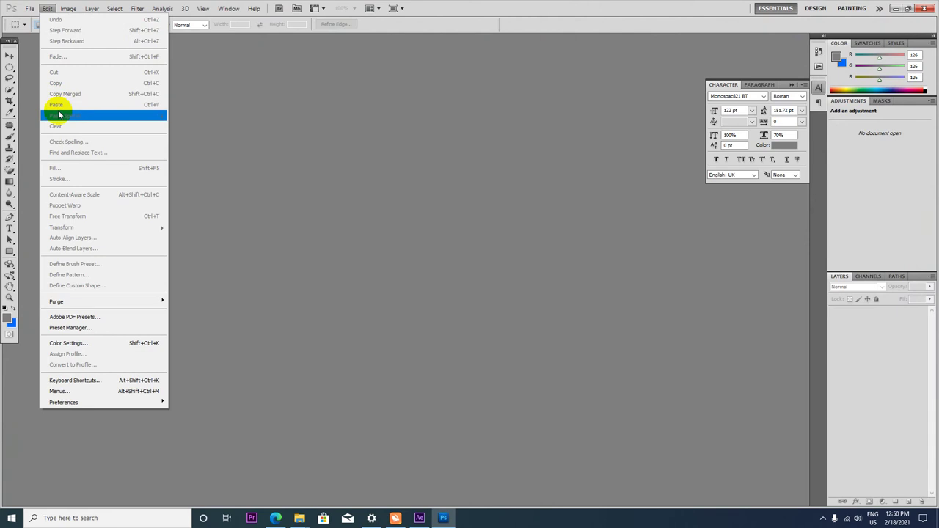
click(30, 13)
click(30, 13)
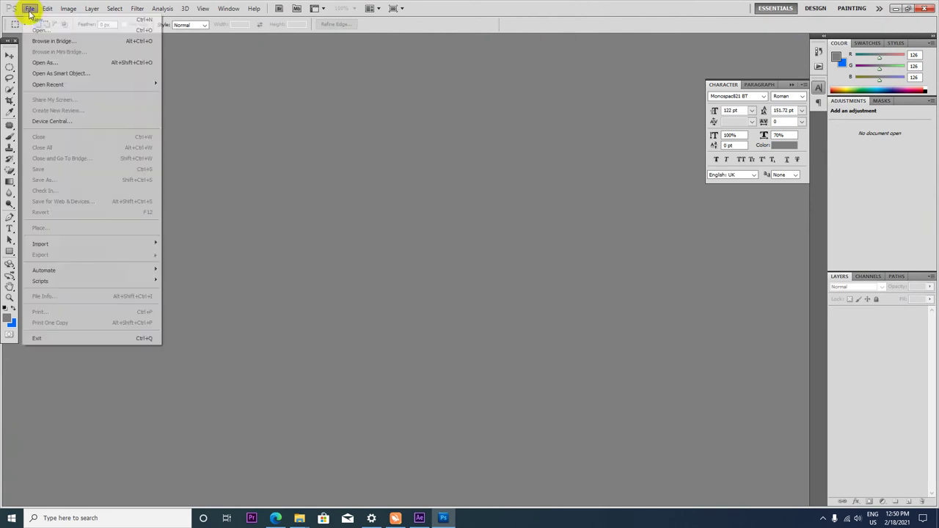
click(29, 9)
click(30, 9)
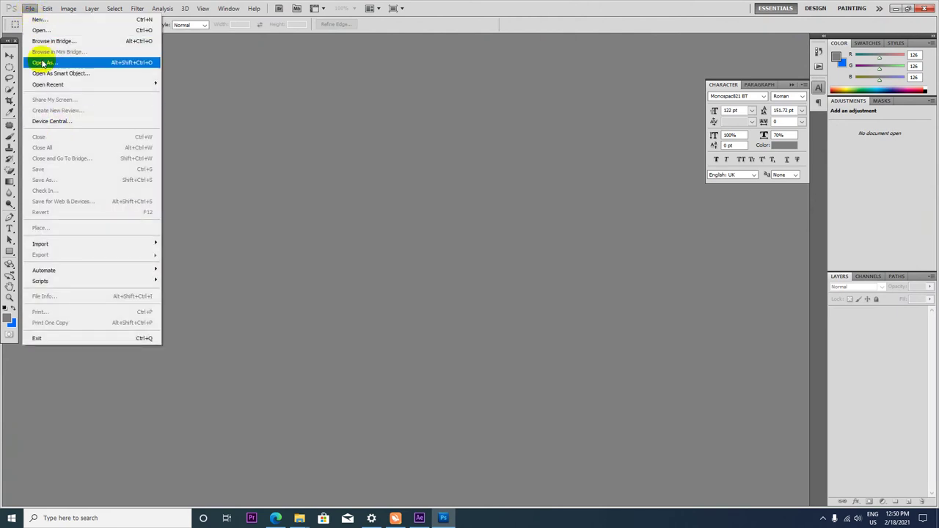
click(41, 20)
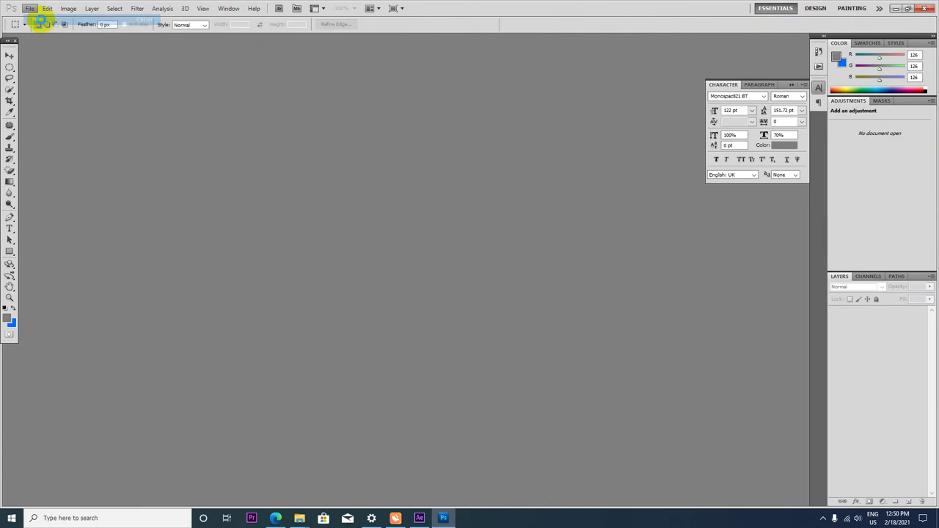
click(415, 119)
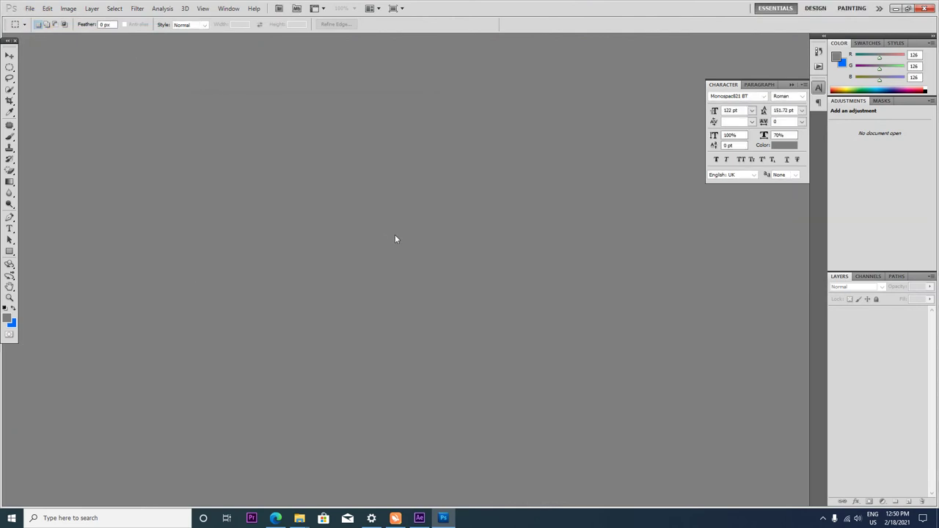
Paste the airliner snapshot, fit the page to view, reposition it, then delete it and return to After Effects
key(ctrl+v)
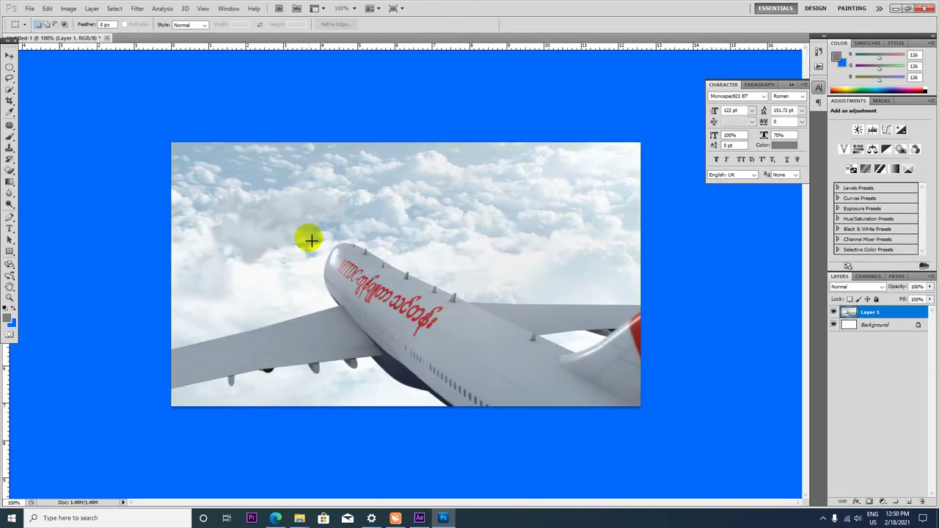
key(ctrl+0)
scroll(415, 211, down, 1)
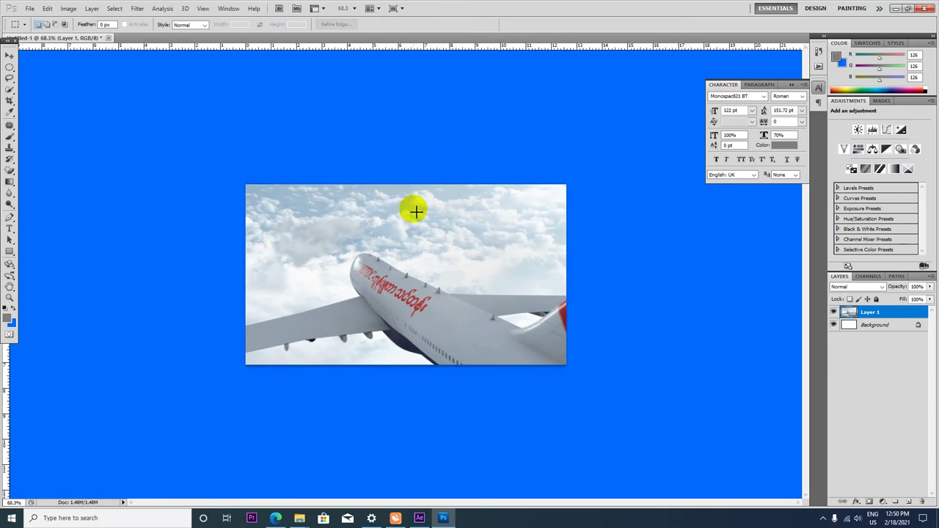
click(10, 56)
drag(402, 291, 438, 257)
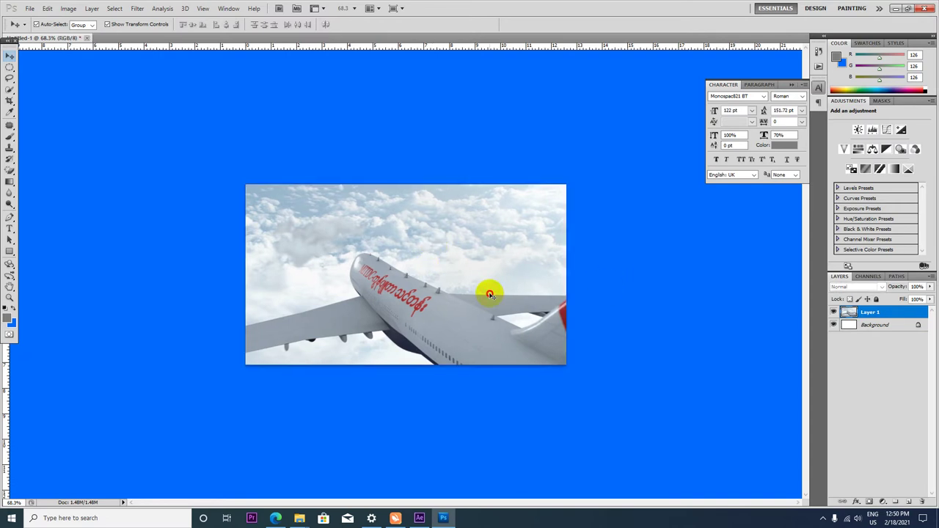
key(Delete)
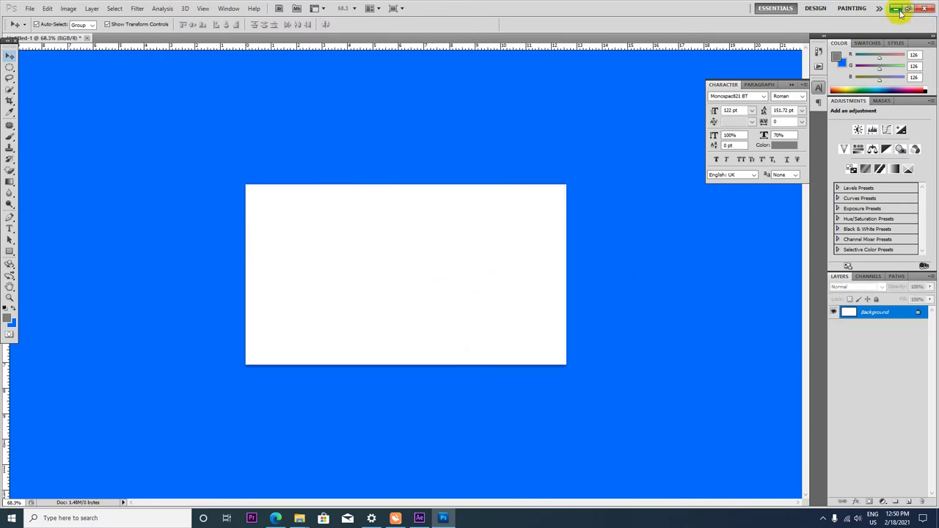
click(895, 8)
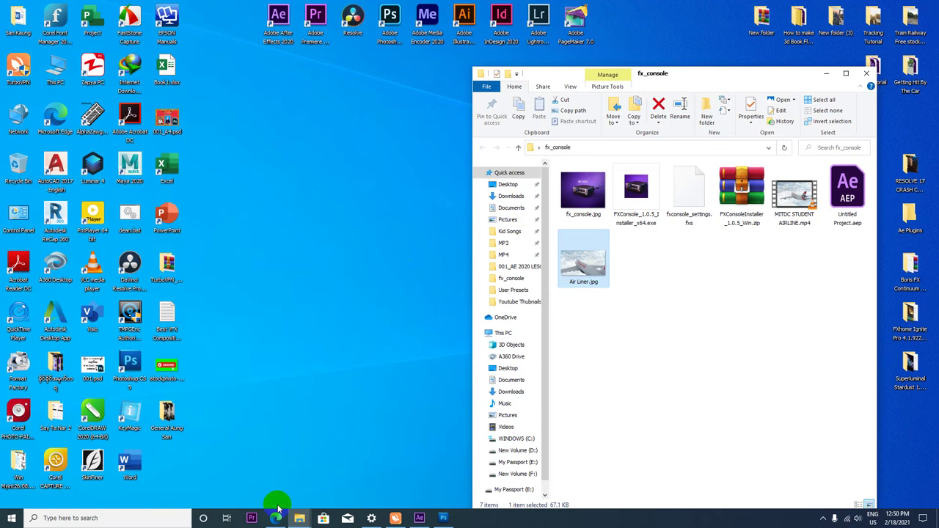
click(418, 518)
Copy the airliner frame to the clipboard with FX Console's Copy to Clipboard, then minimize After Effects
click(102, 374)
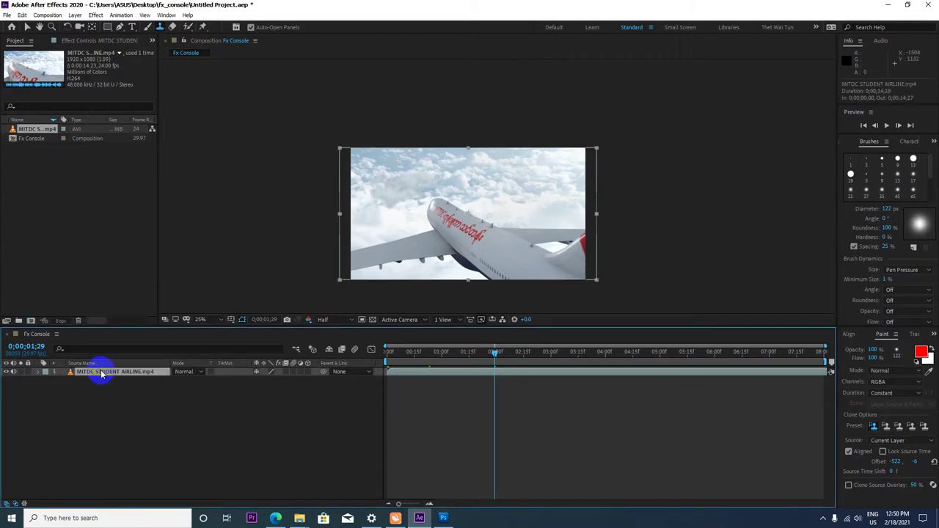
key(ctrl+space)
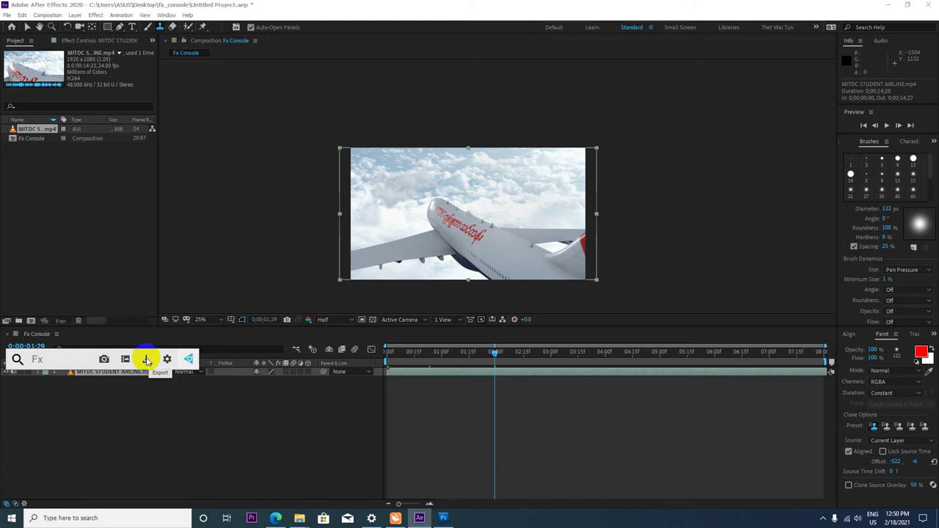
click(148, 360)
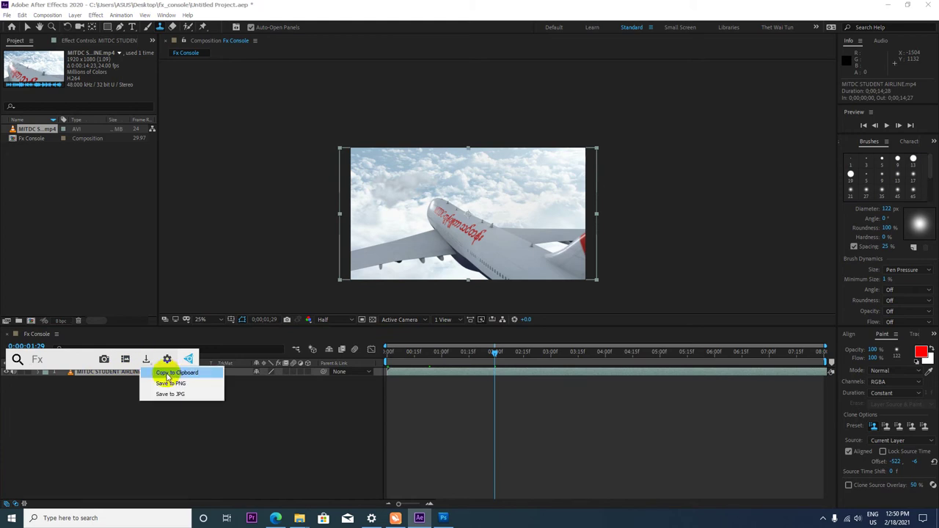
click(167, 374)
click(880, 6)
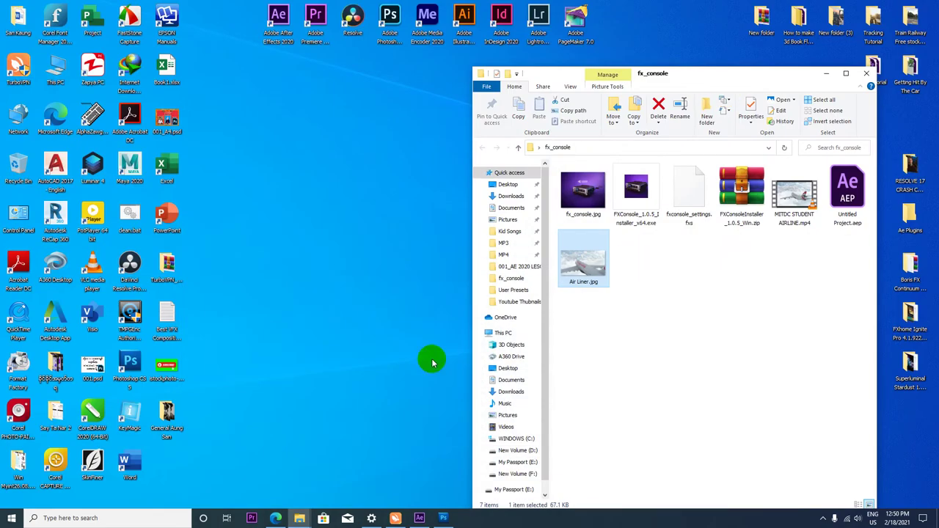
Paste the airliner snapshot as a new layer, nudge it slightly, then delete that layer
click(443, 517)
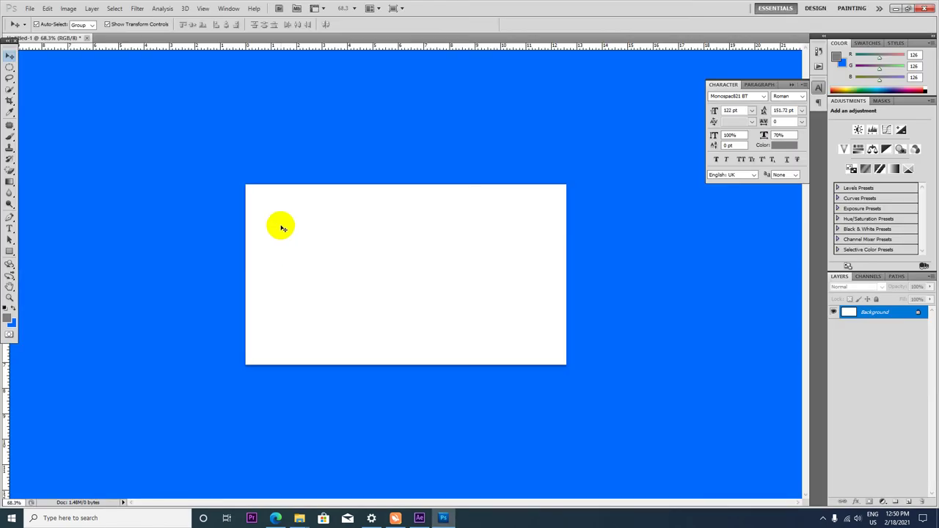
key(ctrl+v)
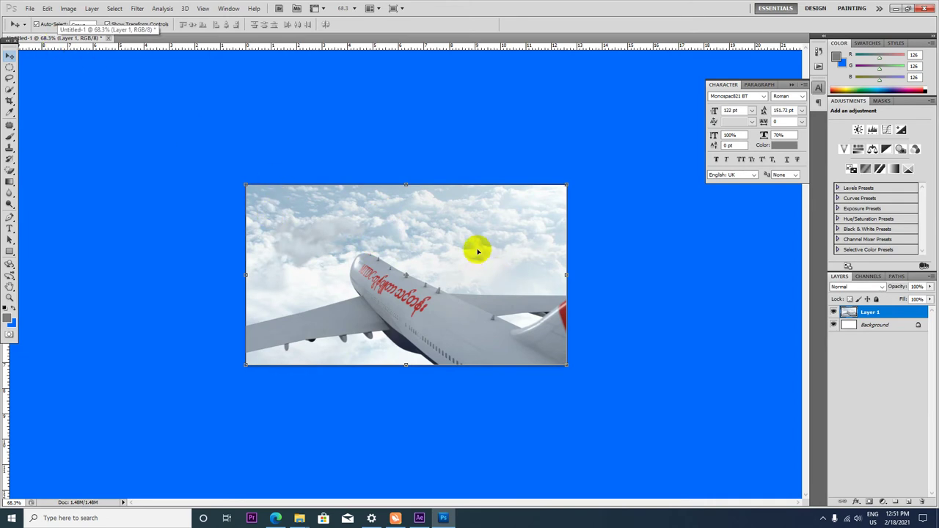
drag(478, 252, 450, 231)
key(Delete)
Minimize Photoshop and select Air Liner.jpg, then fx_console.jpg, in the fx_console folder
click(895, 8)
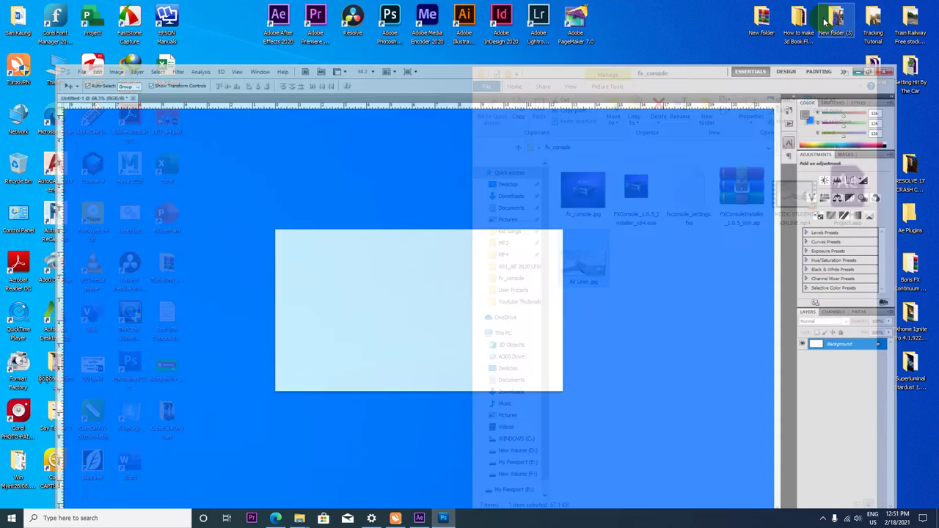
click(583, 260)
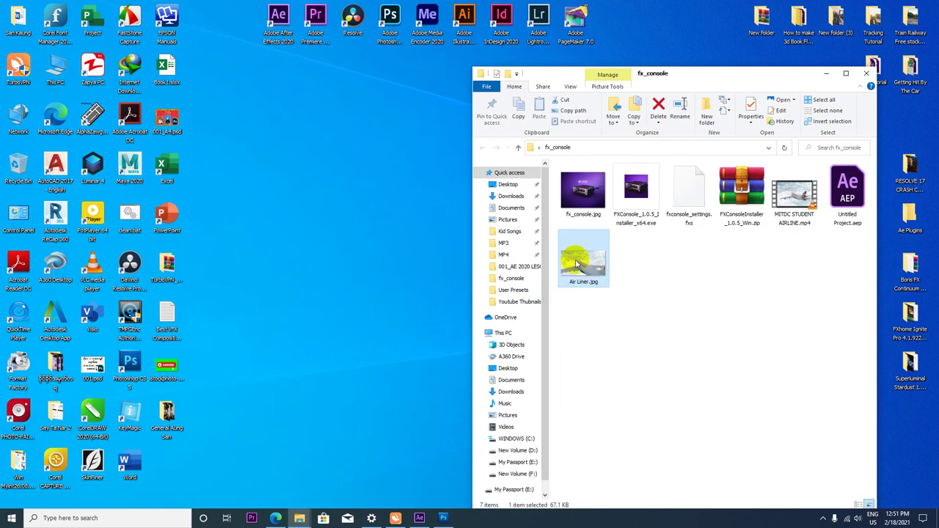
click(733, 253)
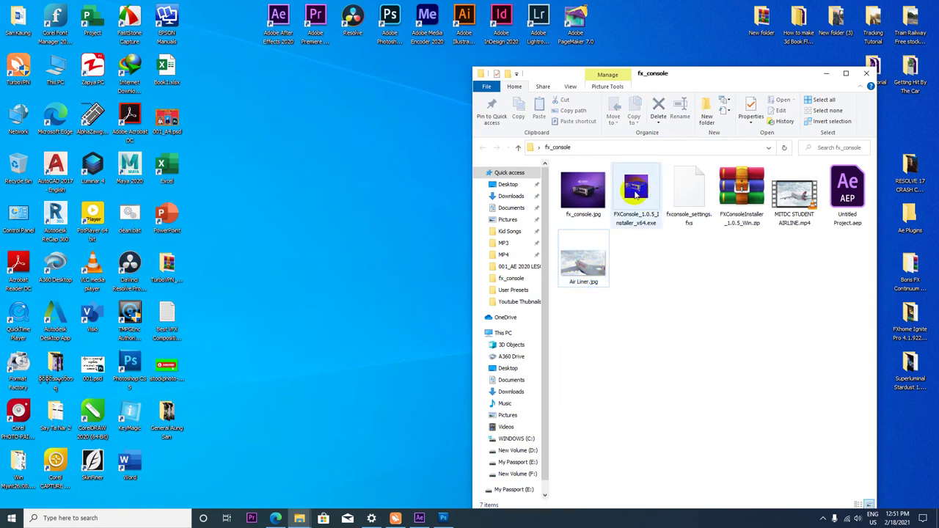
click(584, 193)
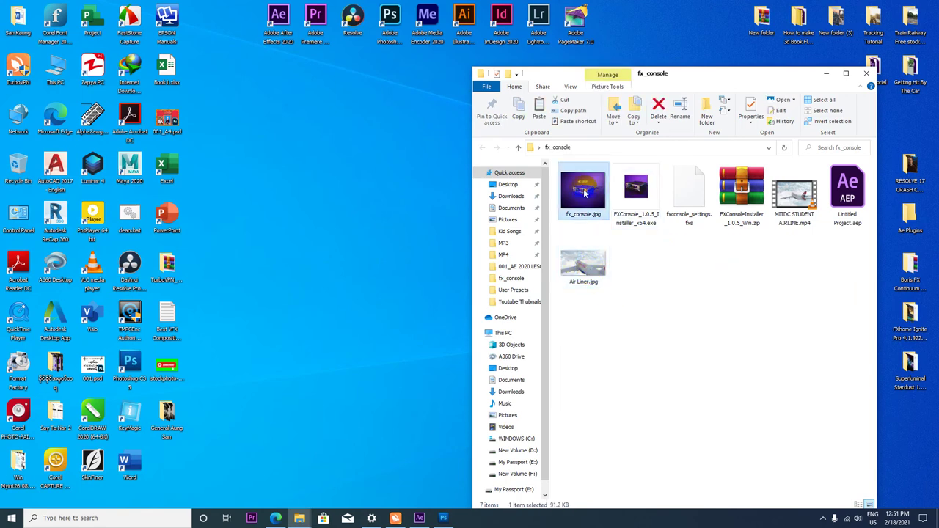
Switch between After Effects and Photoshop, ending with After Effects in front
click(420, 518)
click(421, 519)
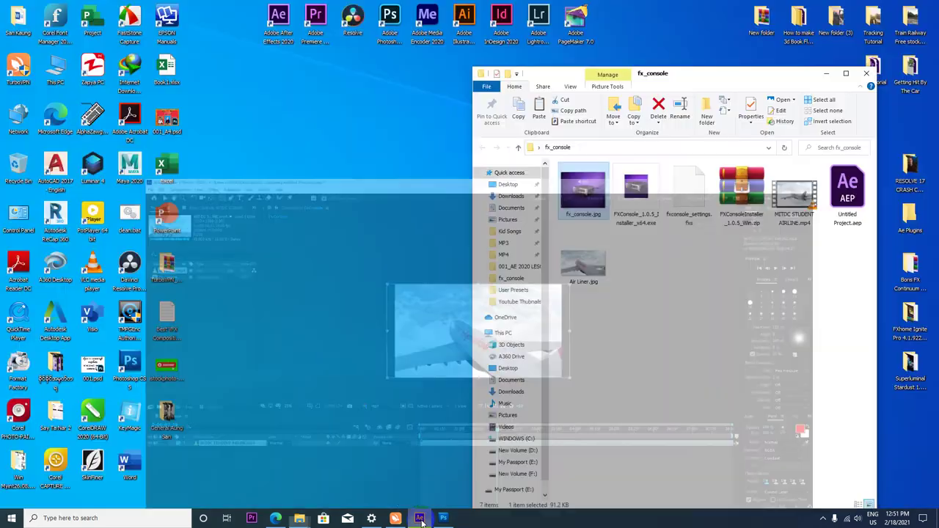
click(444, 516)
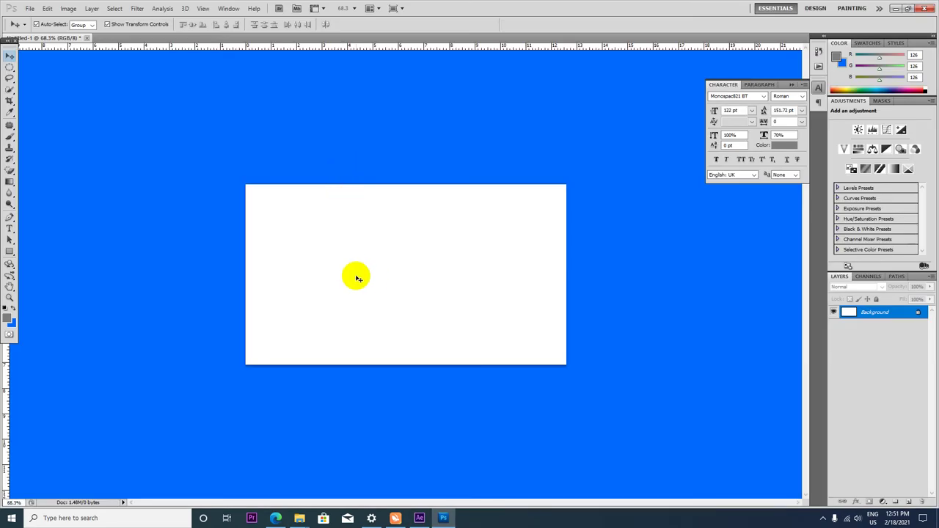
click(419, 518)
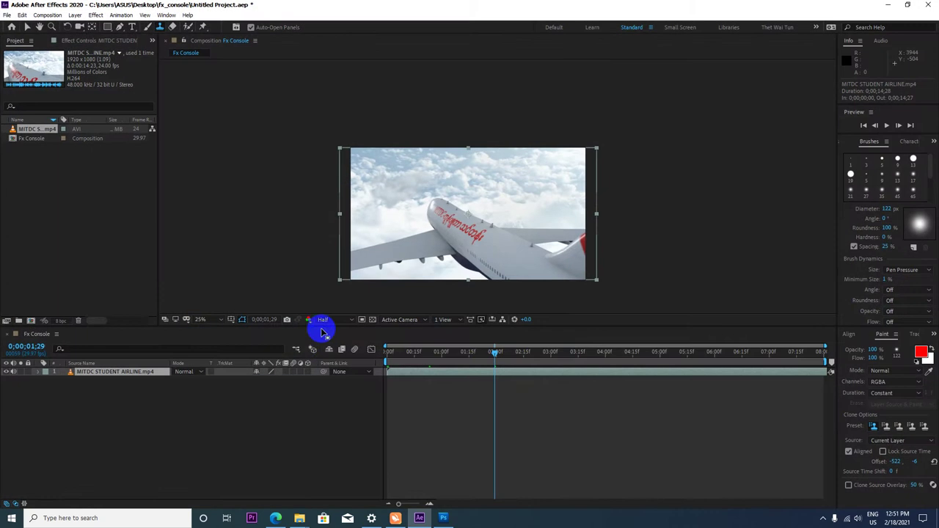
Move the airliner comp's current time to 0;00;06;03, where the plane flies over clouds
click(64, 218)
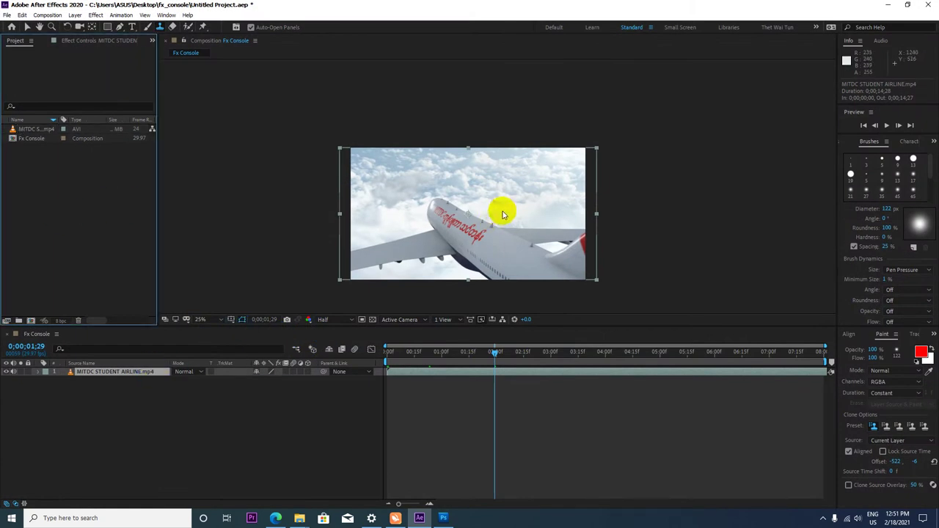
click(483, 376)
drag(495, 355, 720, 352)
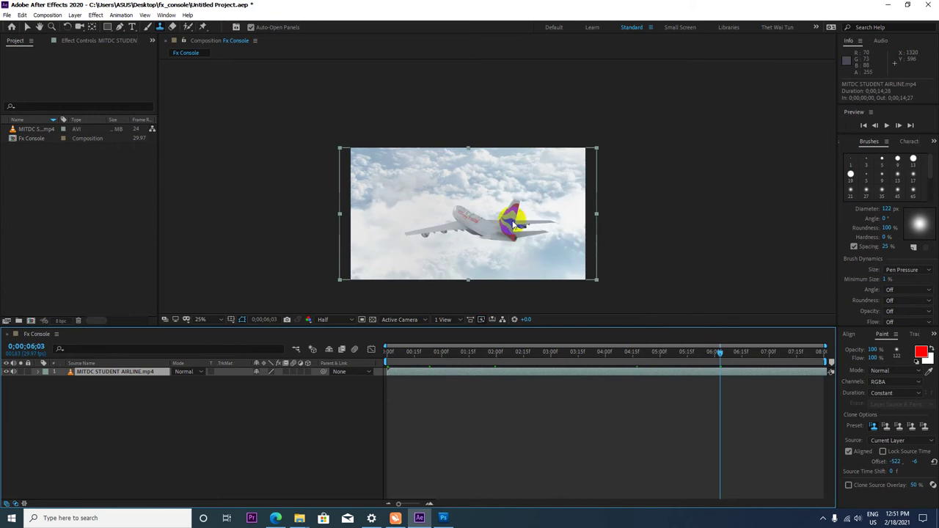
scroll(526, 223, up, 2)
Call up FX Console on the airliner layer, then minimize After Effects to reveal Photoshop
click(174, 364)
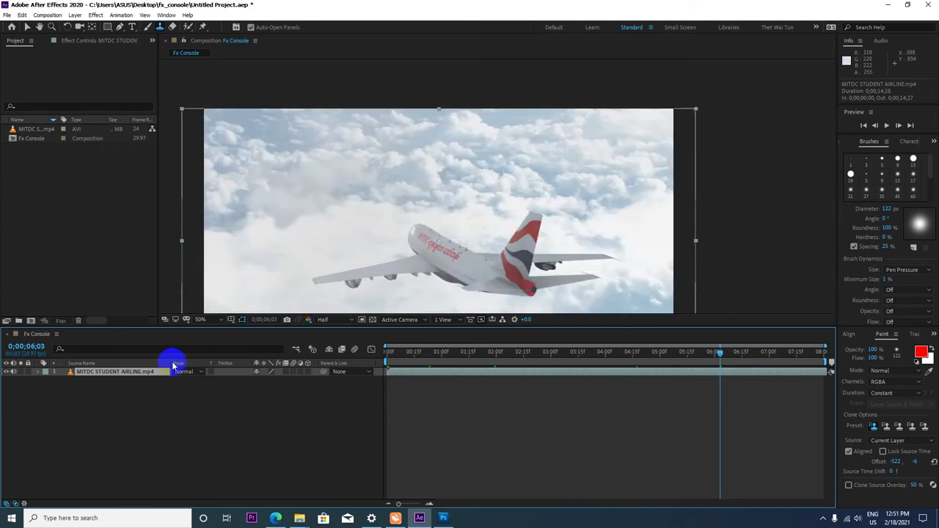
key(ctrl+space)
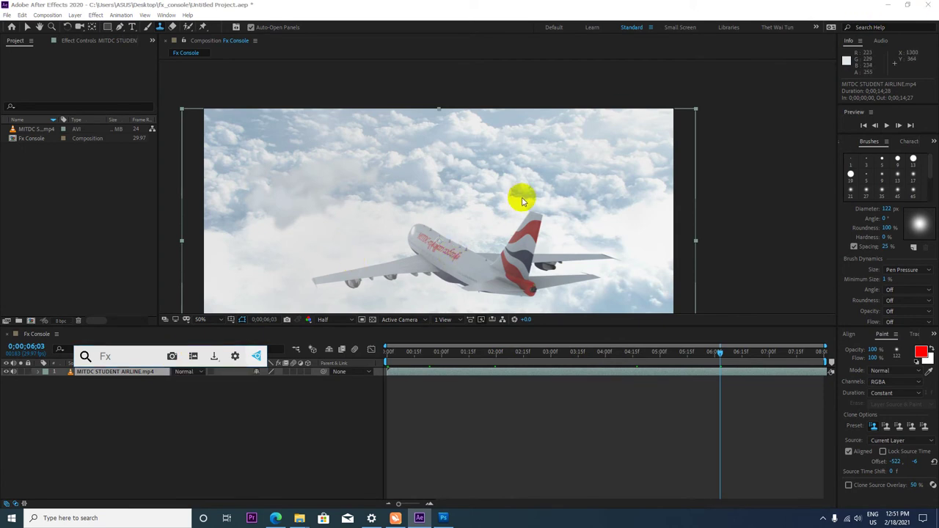
scroll(506, 198, down, 2)
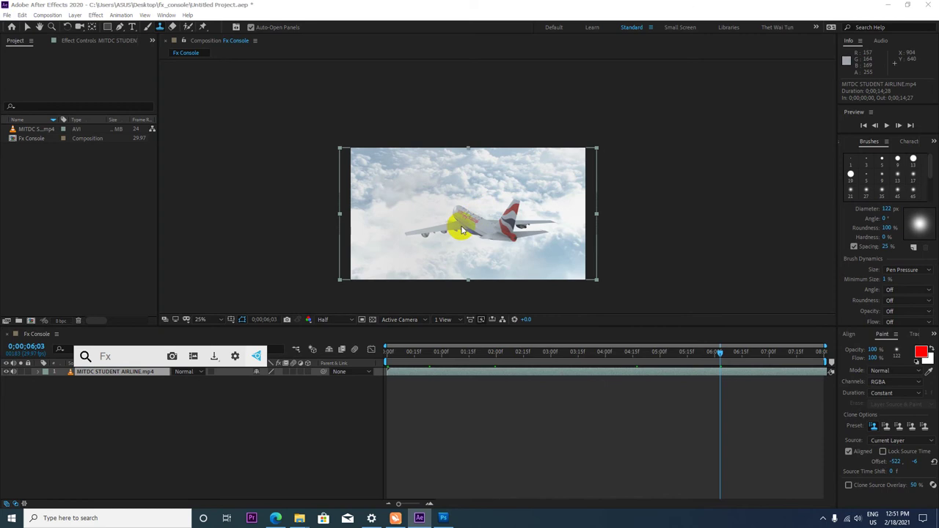
click(887, 6)
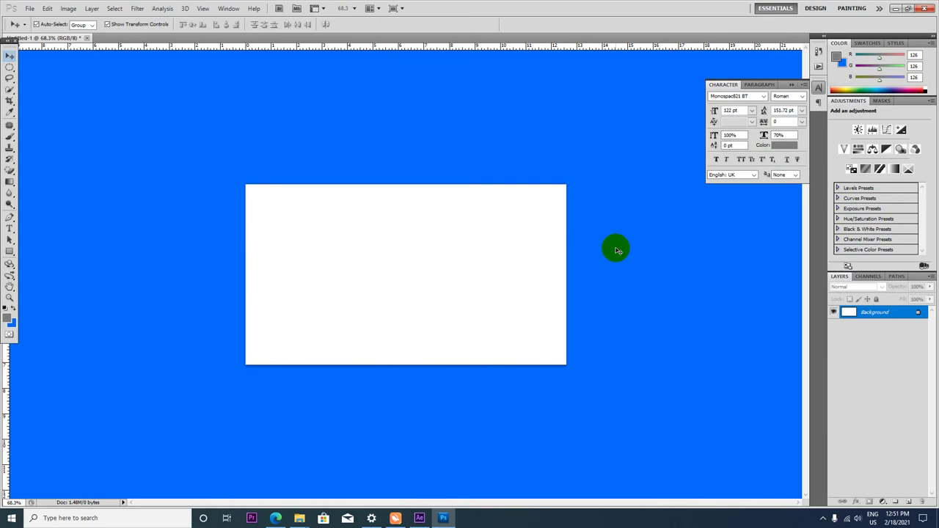
Open the Fill options for the blank page and cancel without filling
click(53, 153)
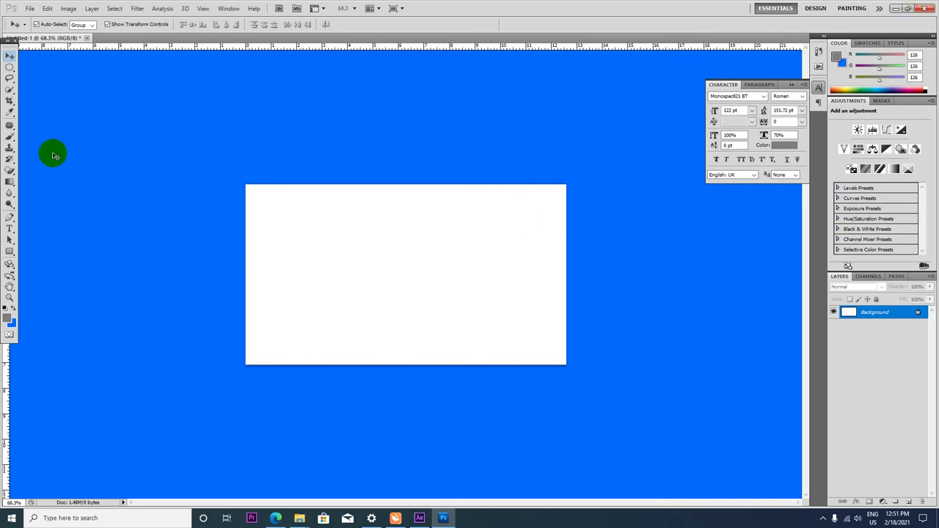
click(47, 9)
click(409, 297)
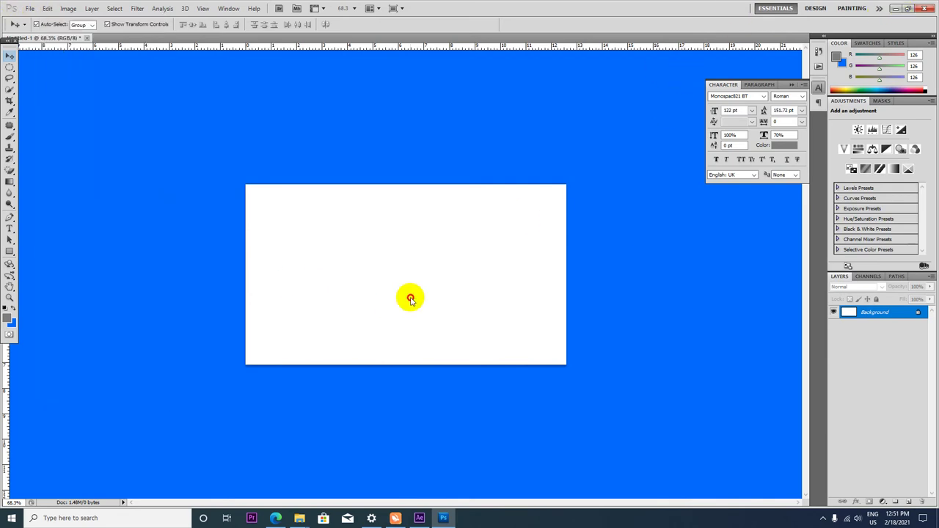
click(30, 10)
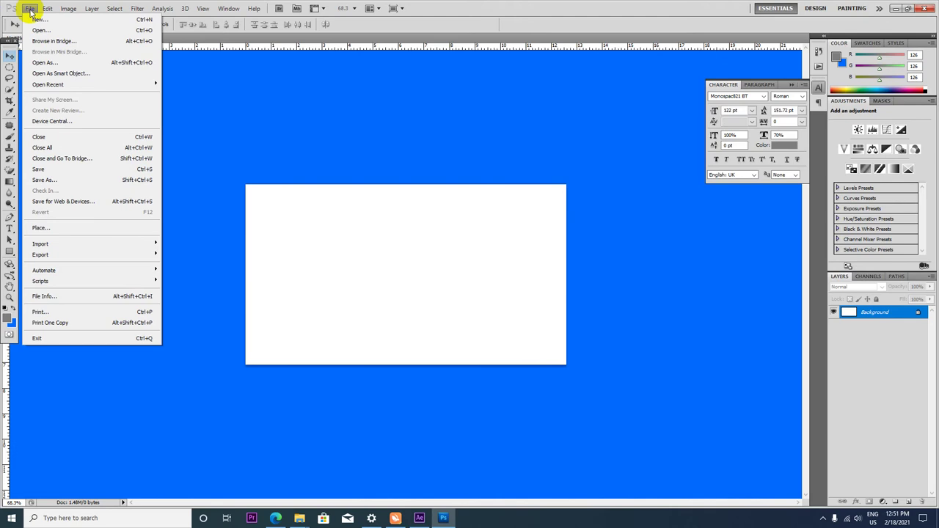
mouse_move(45, 10)
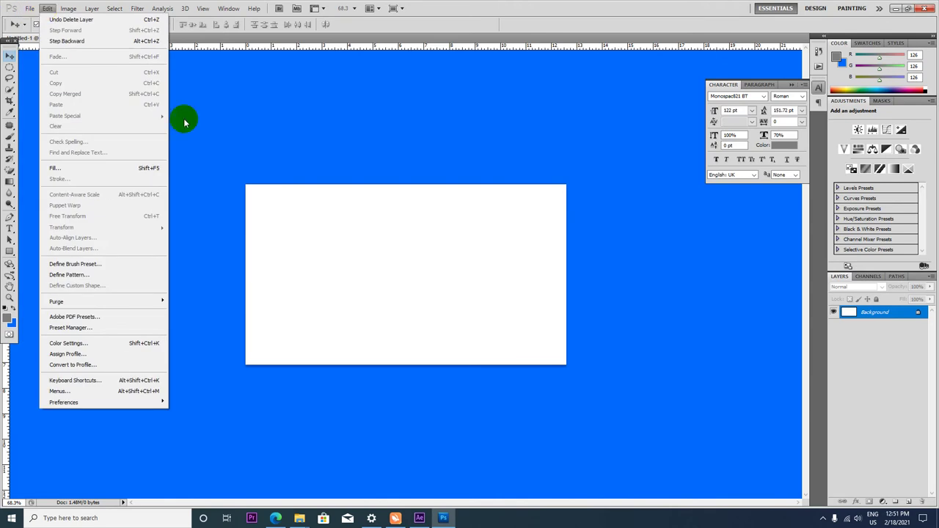
click(78, 169)
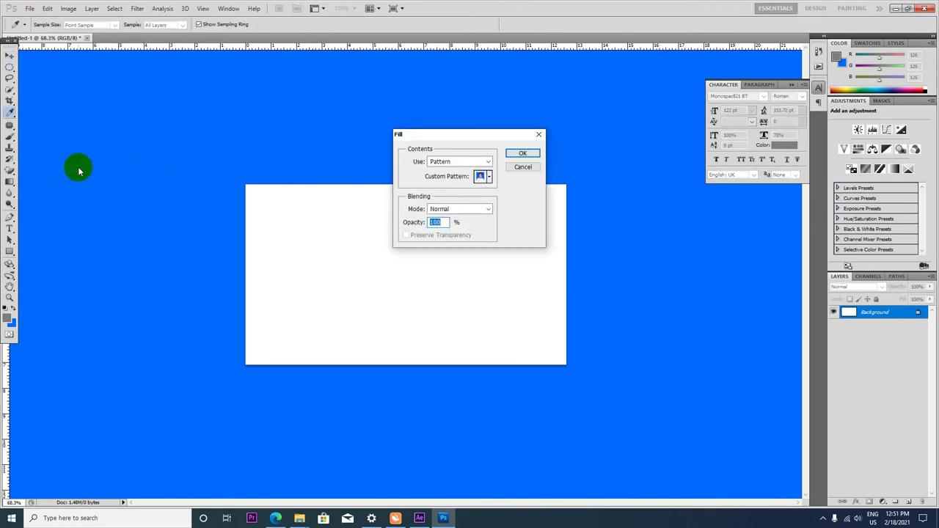
click(523, 167)
Select the Move tool, minimize Photoshop and bring After Effects back
key(v)
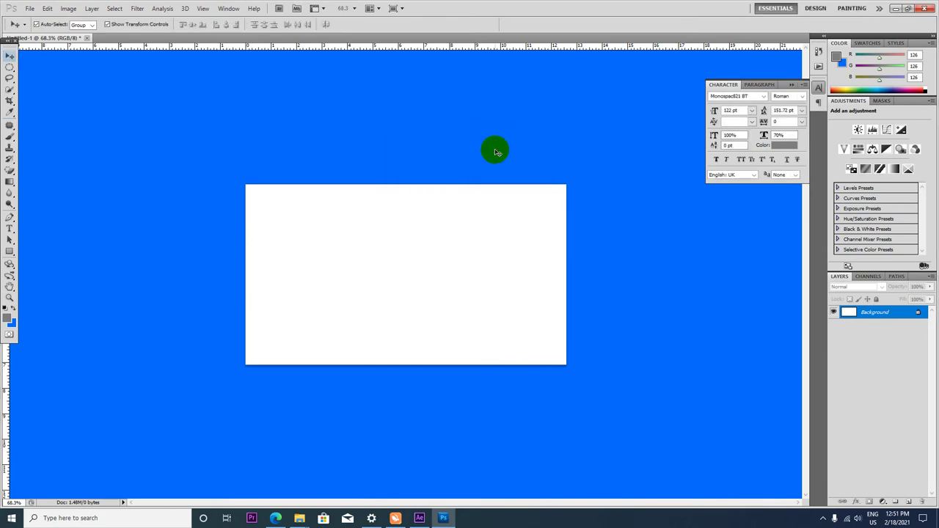
click(898, 9)
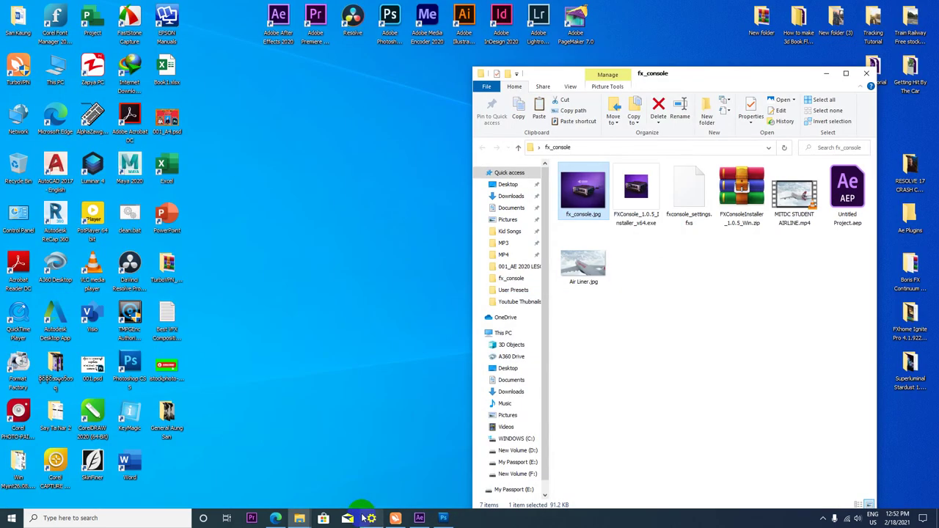
click(420, 517)
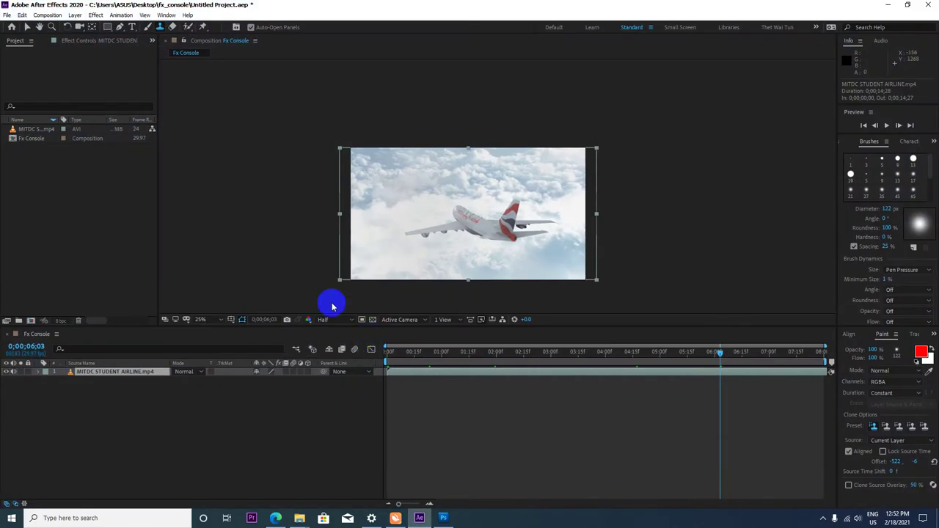
Select the MITDC STUDENT AIRLINE.mp4 layer and call up the FX Console search bar
click(7, 16)
mouse_move(20, 18)
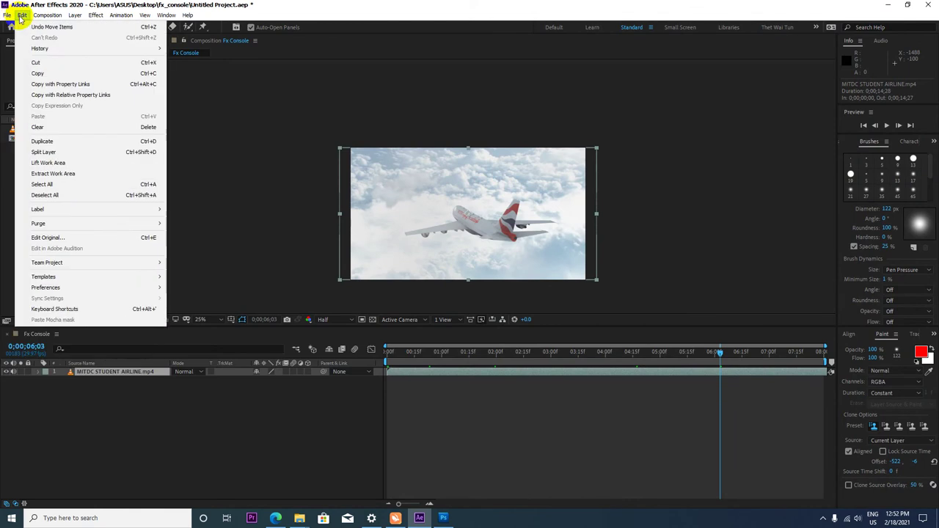
click(115, 443)
click(104, 374)
key(ctrl+space)
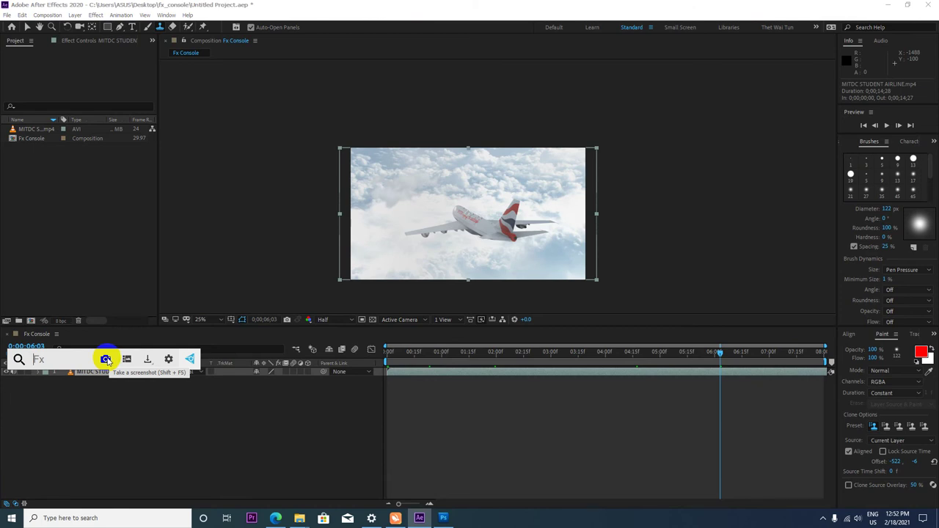
click(61, 357)
Copy an FX Console snapshot of the 0;00;06;03 airliner frame to the clipboard and switch to Photoshop
click(22, 14)
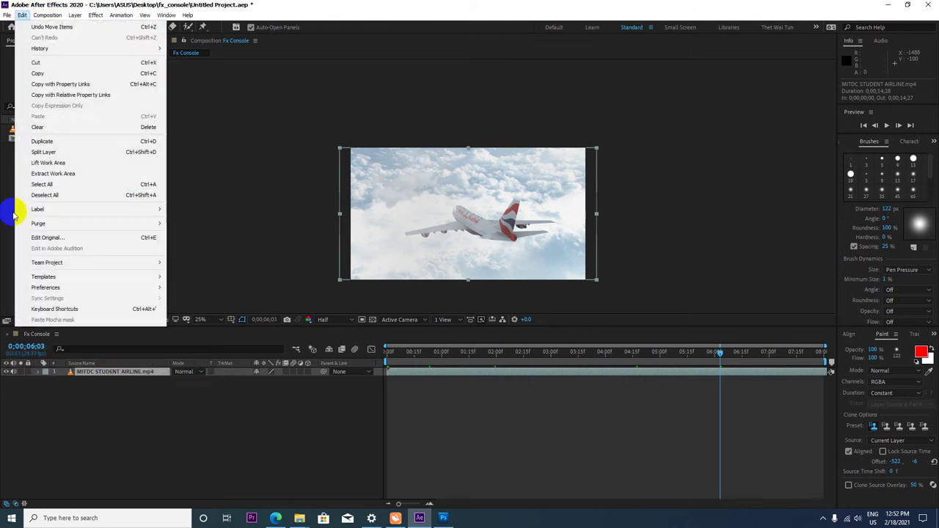
click(13, 185)
click(21, 17)
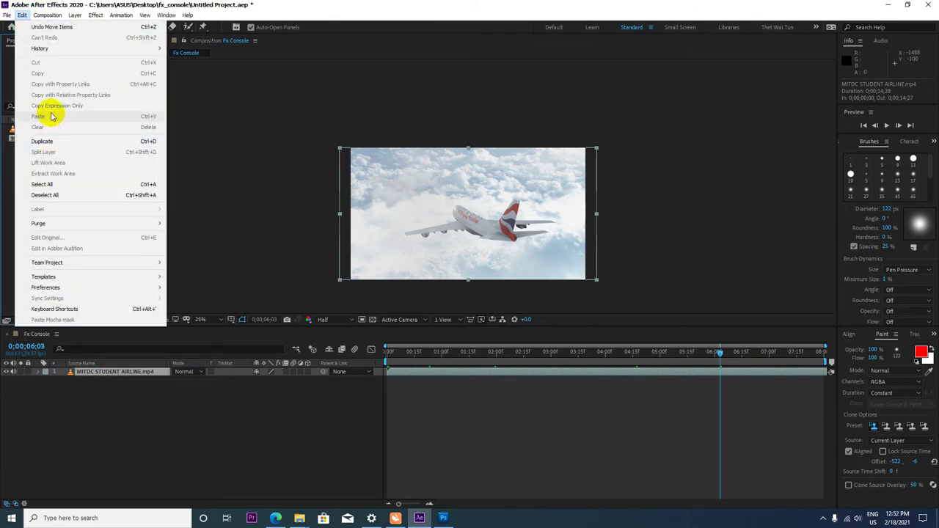
click(184, 423)
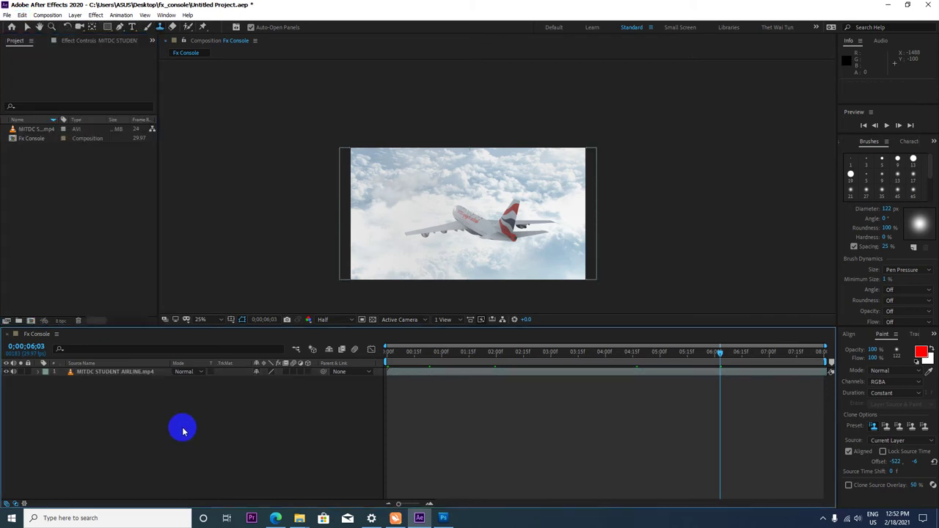
click(145, 372)
key(ctrl+space)
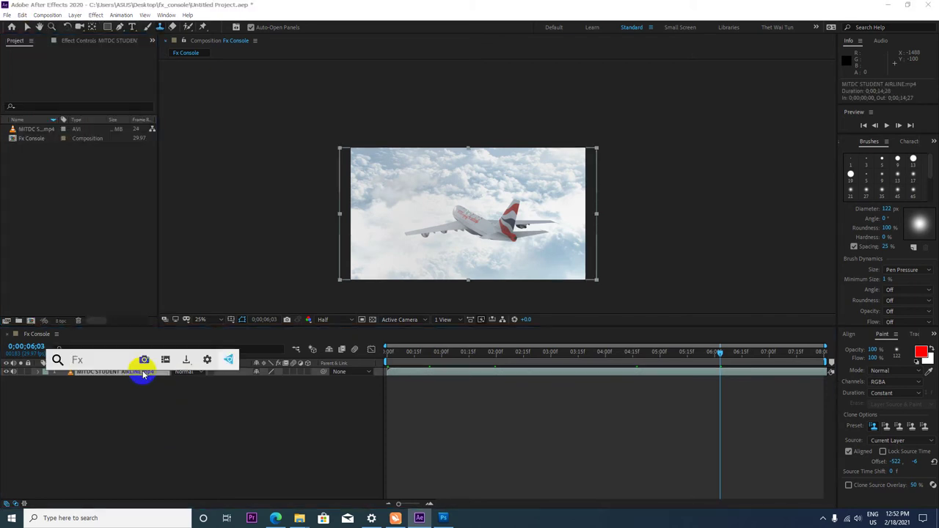
click(186, 360)
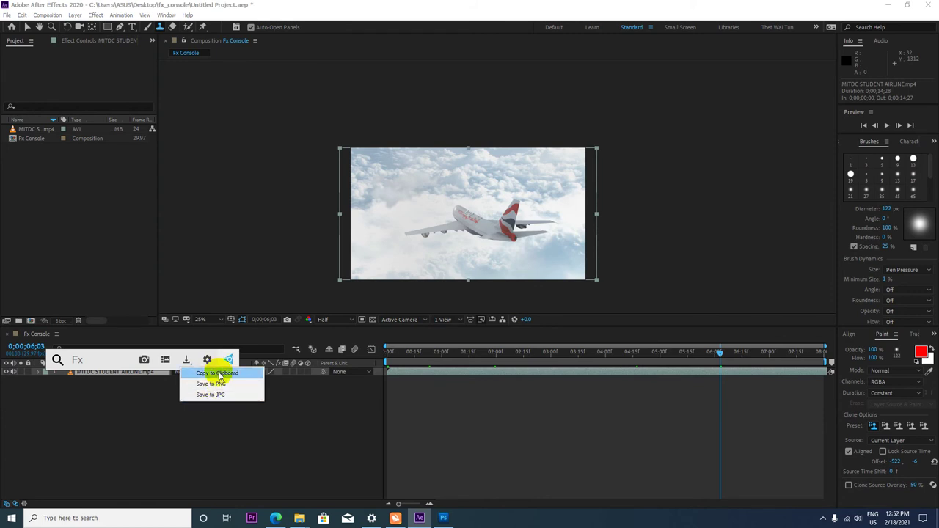
click(218, 375)
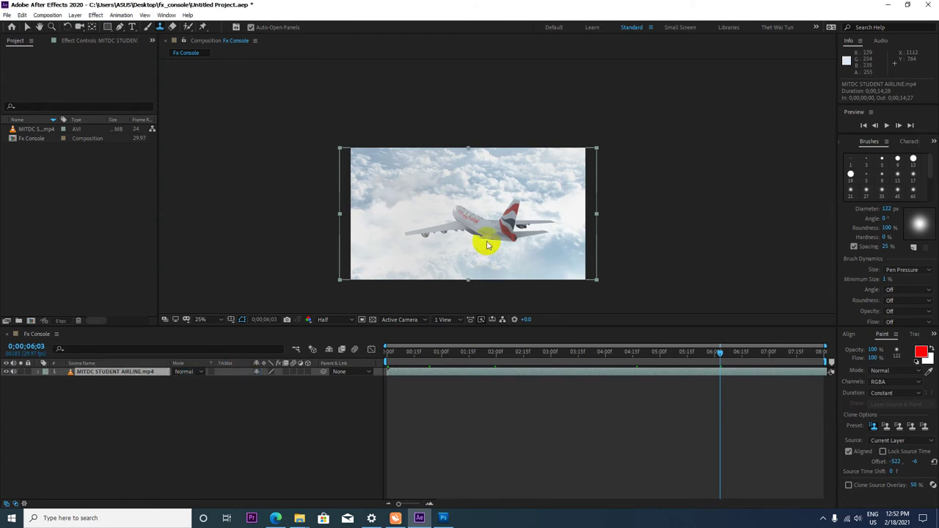
click(442, 518)
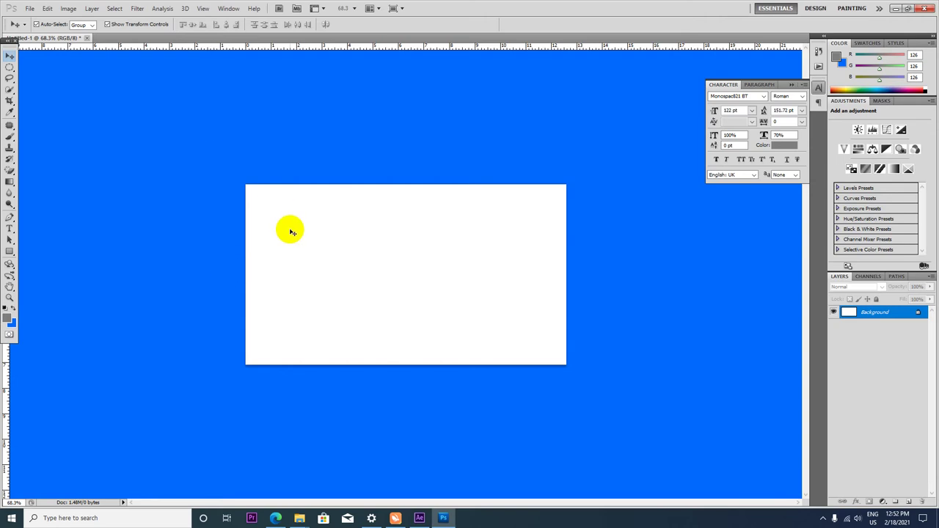
Paste the snapshot, then close the old document without saving
key(ctrl+v)
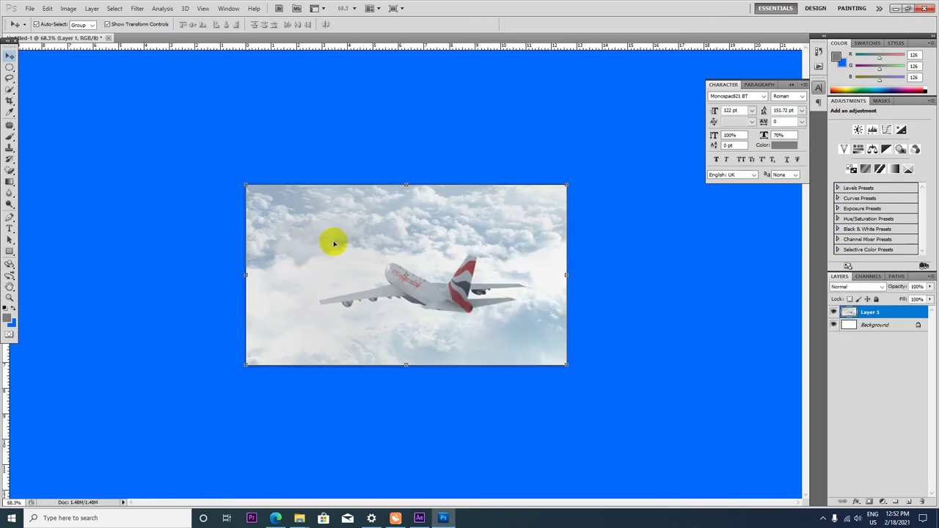
scroll(443, 263, down, 1)
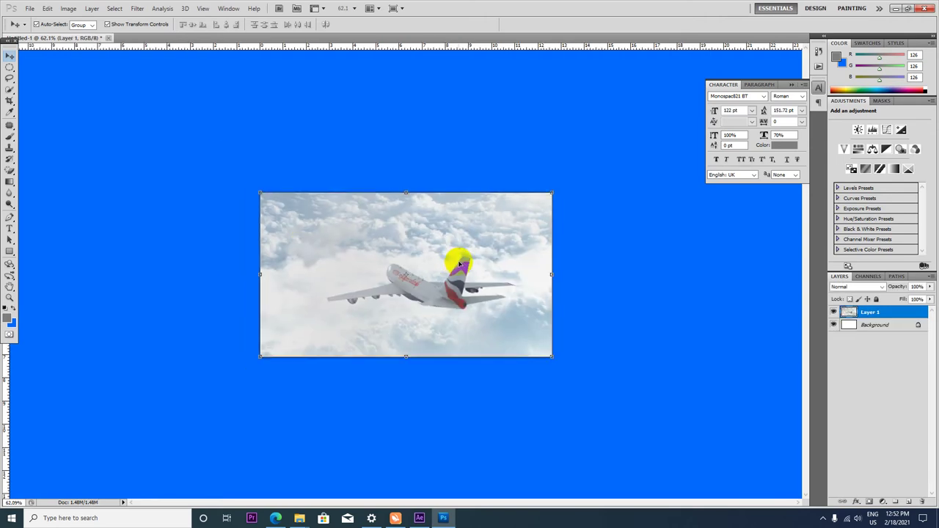
click(108, 38)
click(463, 195)
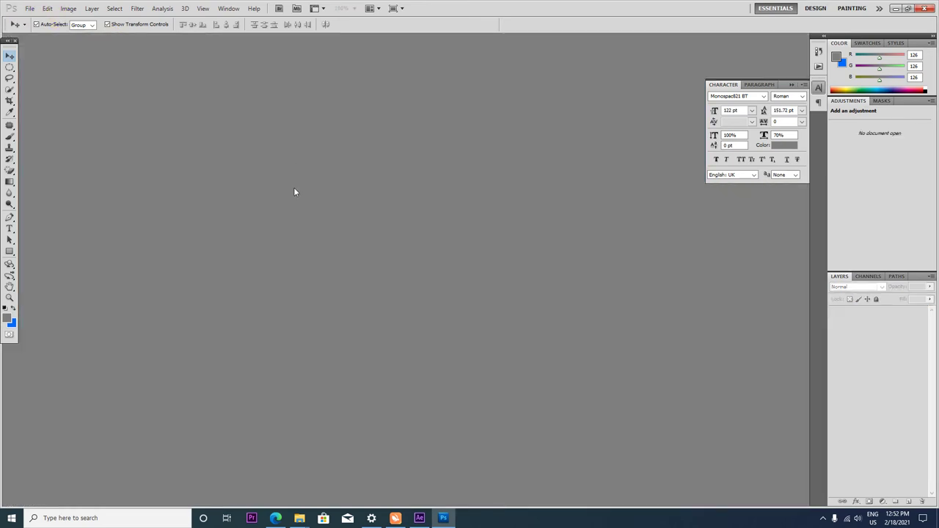
Create a new International Paper A4 document measured in inches
click(28, 9)
click(36, 19)
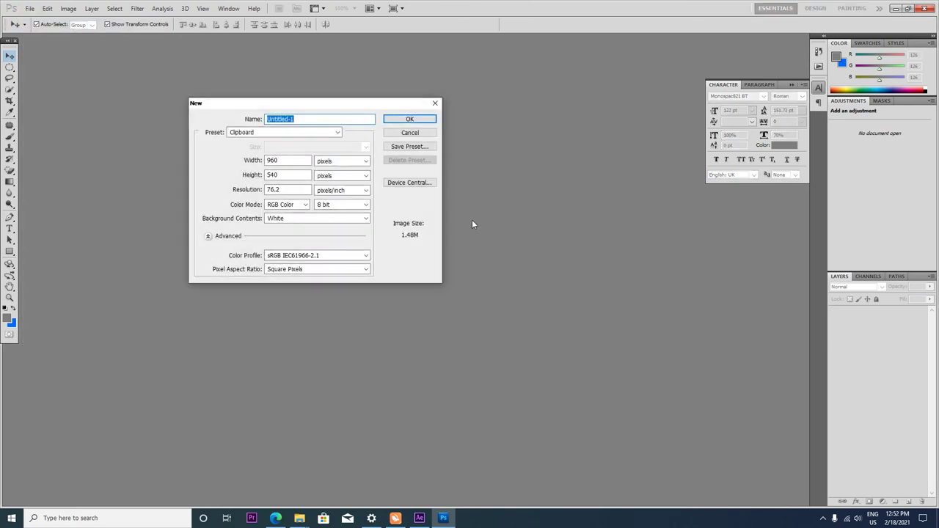
click(268, 132)
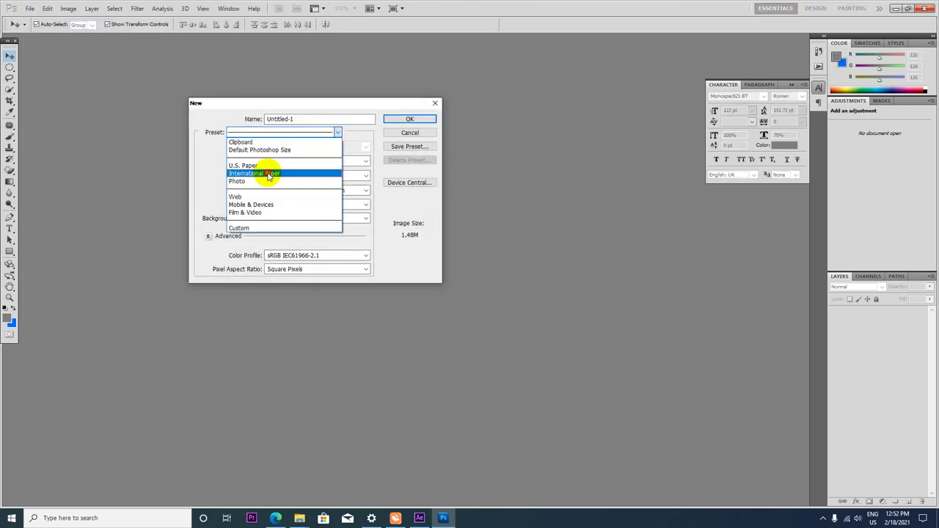
click(270, 170)
click(322, 162)
click(336, 184)
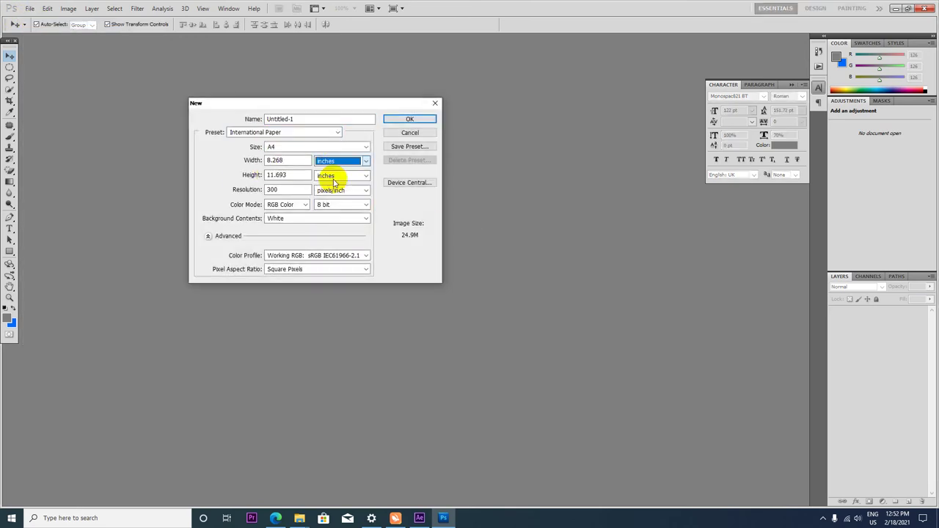
click(408, 118)
Paste the airliner snapshot, move it to the top of the A4 page, and return to After Effects
key(ctrl+v)
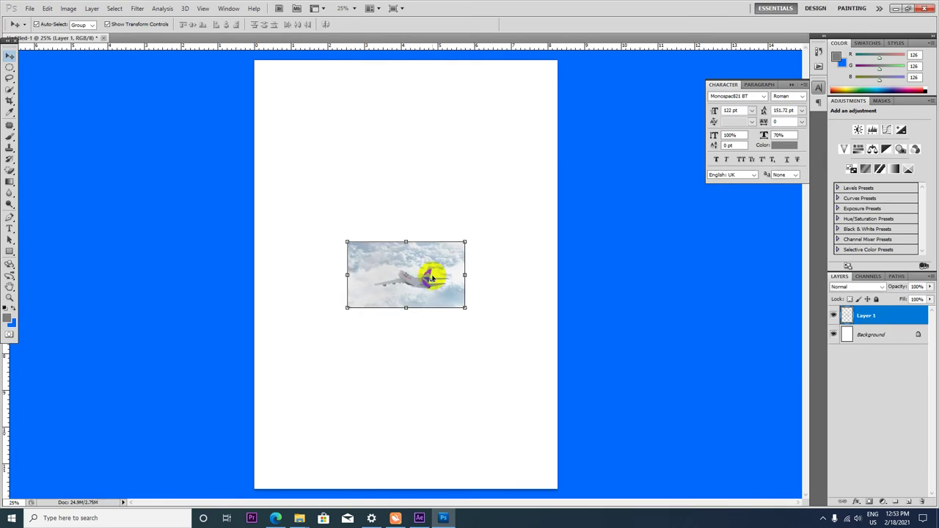
key(ctrl+minus)
key(ctrl+0)
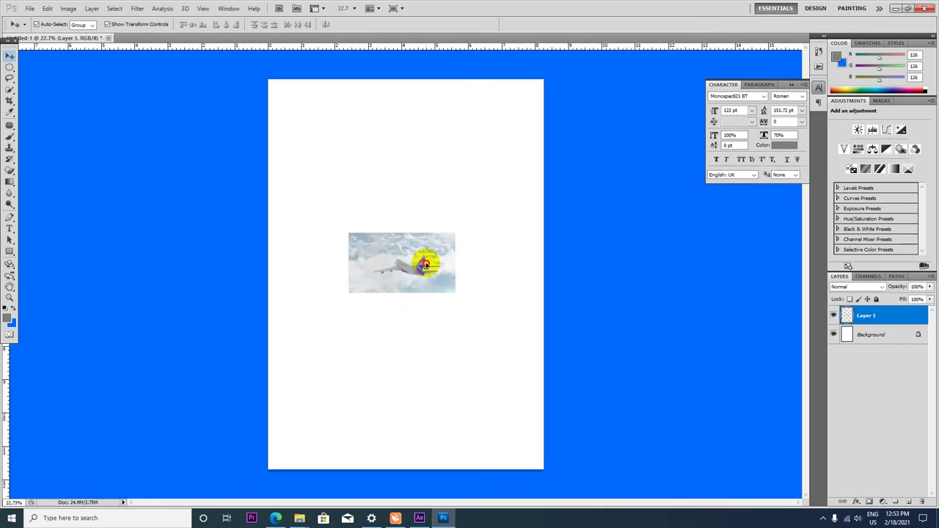
drag(419, 256, 418, 124)
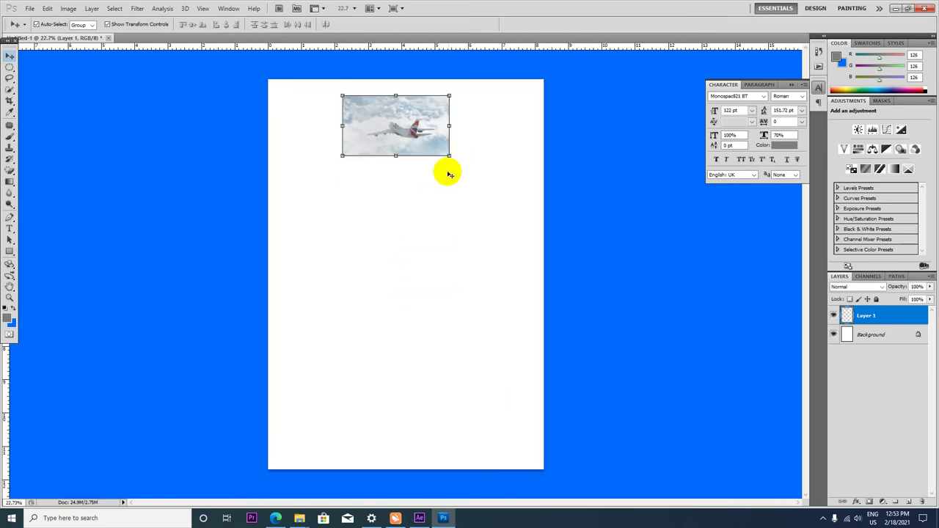
click(419, 518)
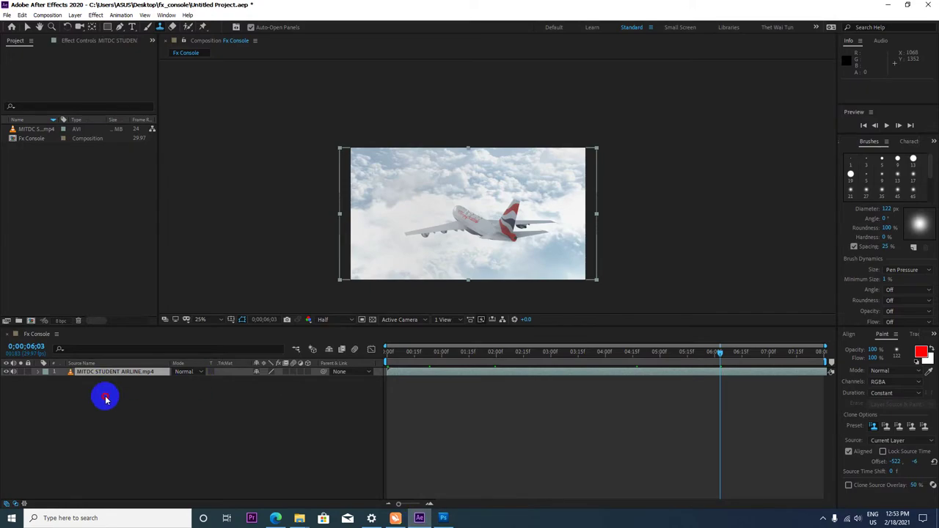
Move the airliner comp's playhead to its last frame, 0;00;07;29, and minimize After Effects
click(99, 374)
key(ctrl+space)
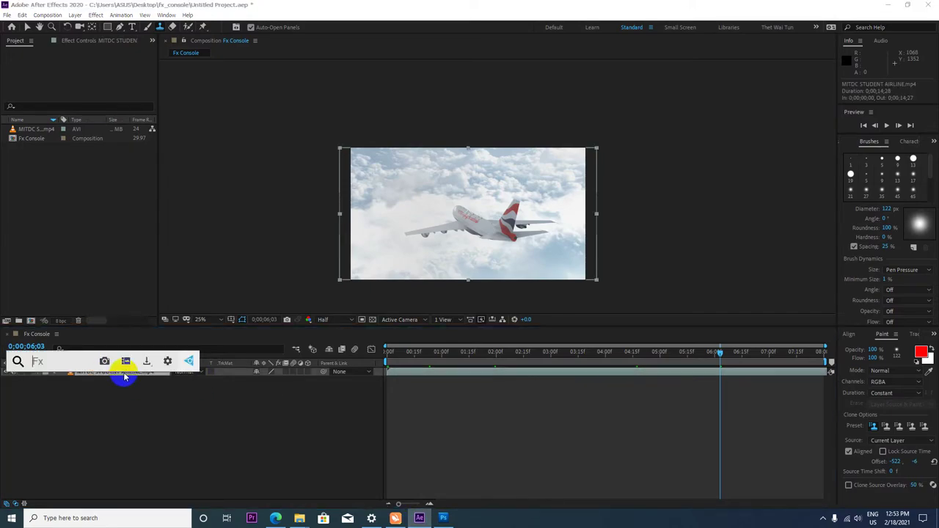
click(523, 406)
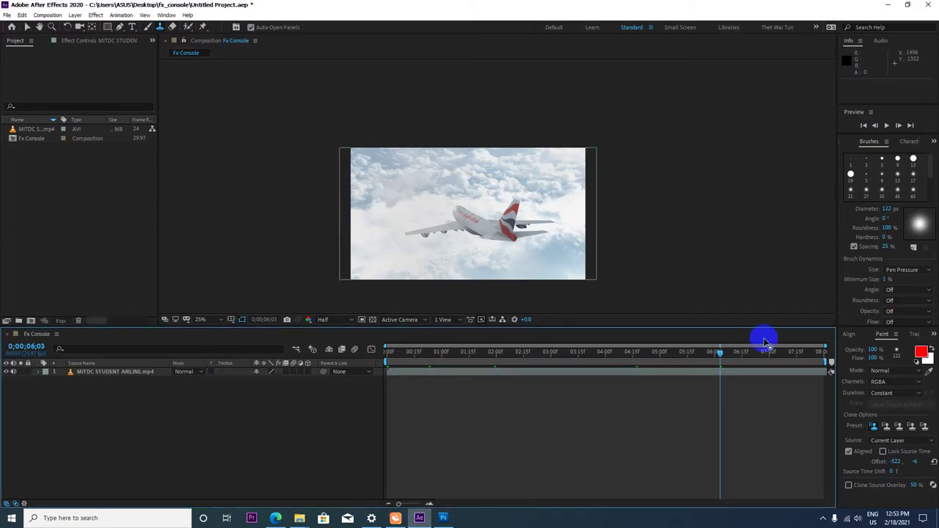
drag(774, 351, 822, 353)
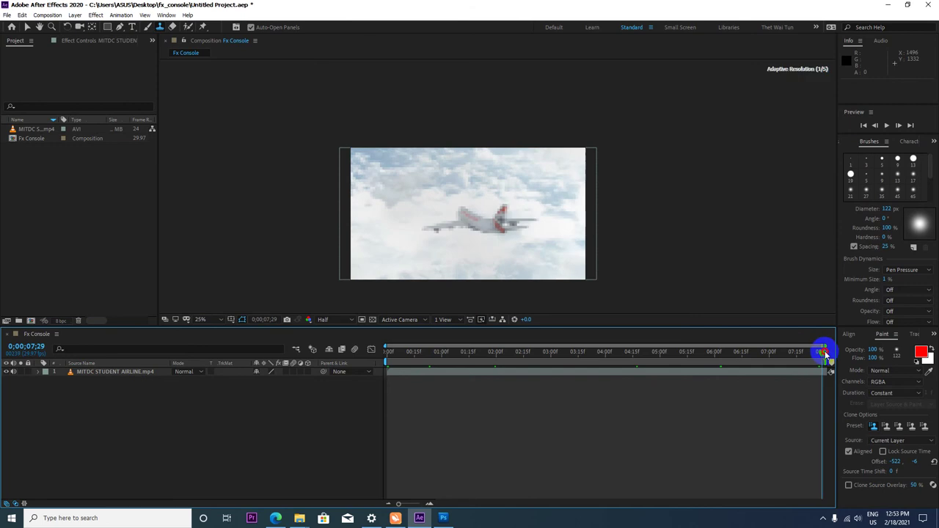
click(103, 181)
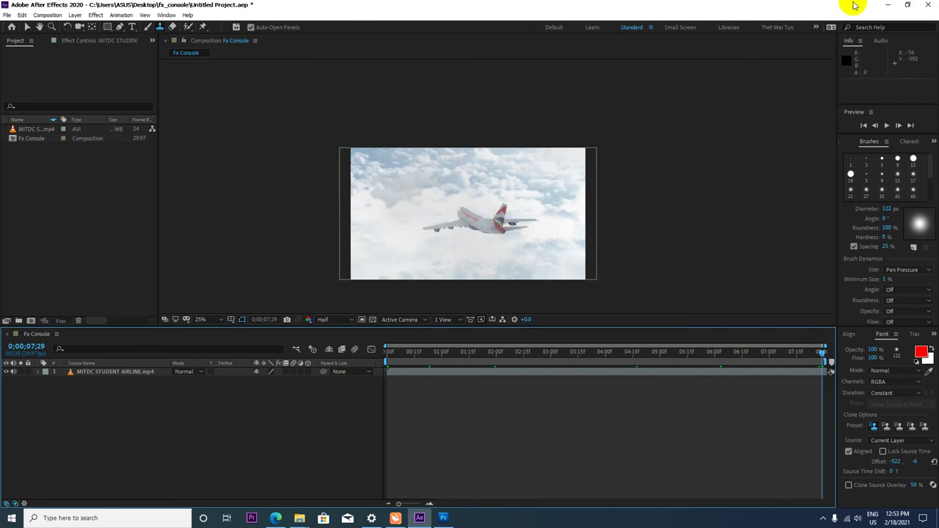
click(887, 6)
Import fx_console.jpg from the fx_console folder and place it as the top layer in the comp
click(896, 8)
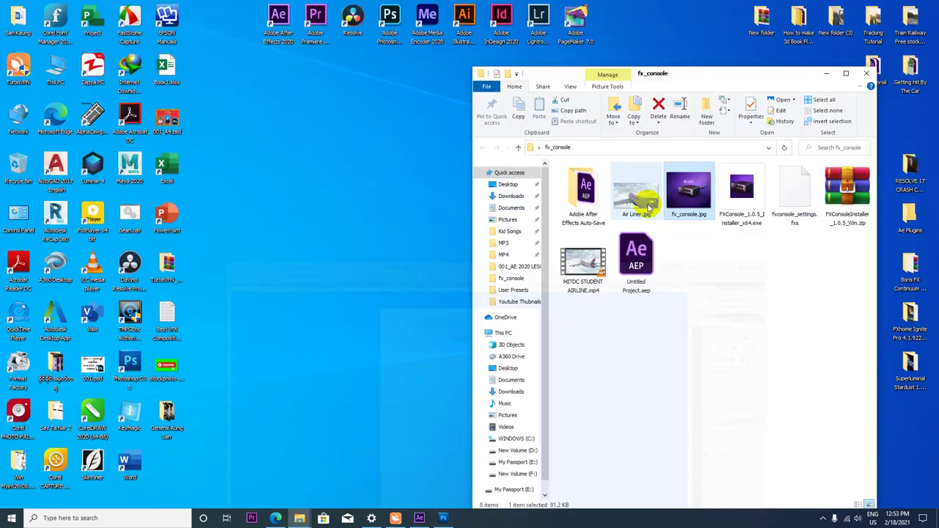
mouse_move(689, 189)
mouse_down()
mouse_move(616, 409)
mouse_move(423, 519)
mouse_move(1, 192)
mouse_up()
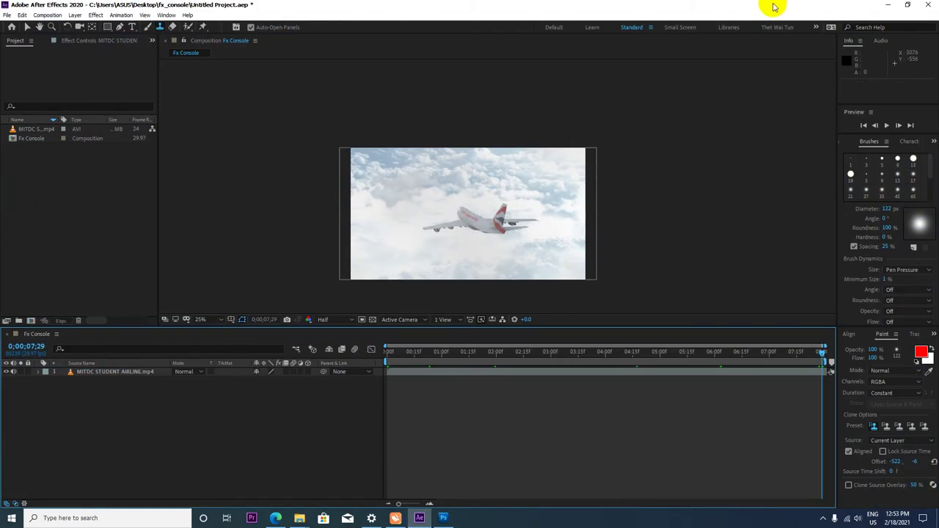
click(888, 5)
mouse_move(703, 185)
mouse_down()
mouse_move(421, 518)
mouse_move(90, 209)
mouse_up()
drag(44, 139, 96, 372)
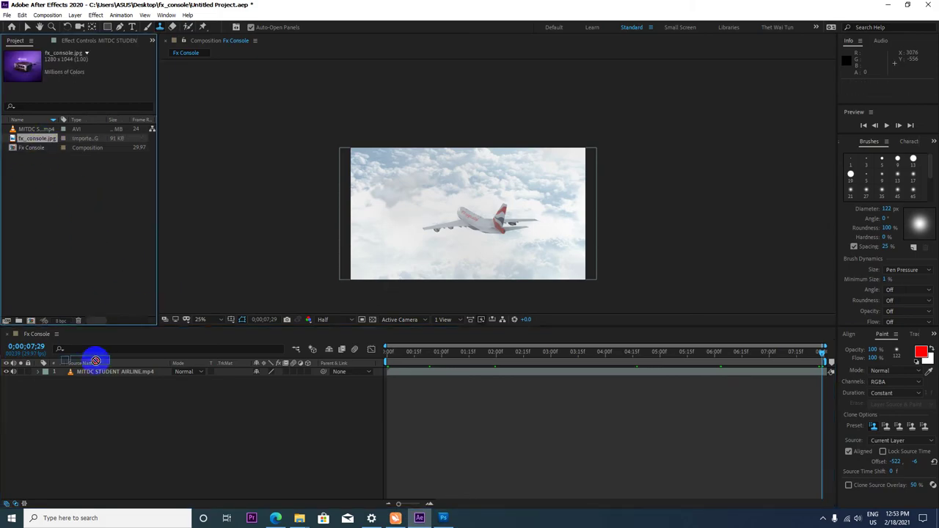
Dismiss the warning and scale fx_console.jpg up to fill the frame, then reselect its layer
click(539, 155)
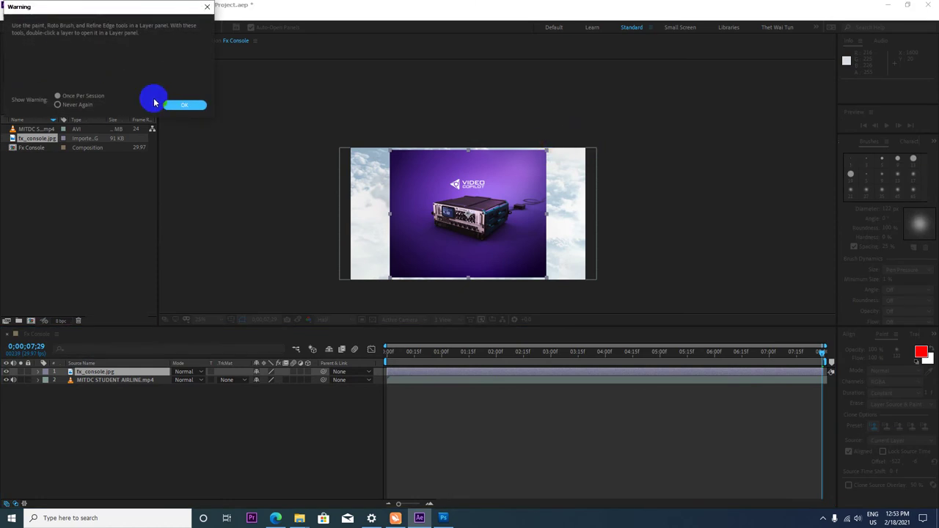
click(187, 106)
drag(548, 150, 596, 120)
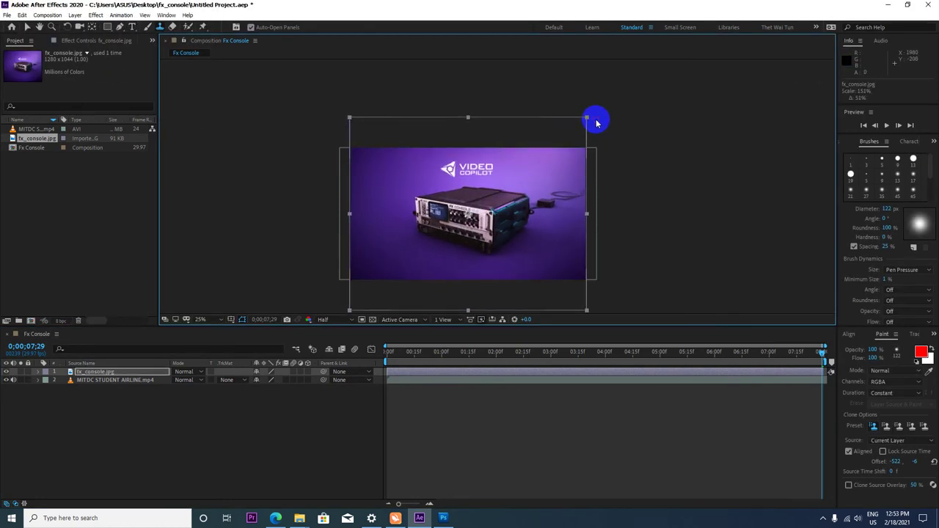
click(644, 150)
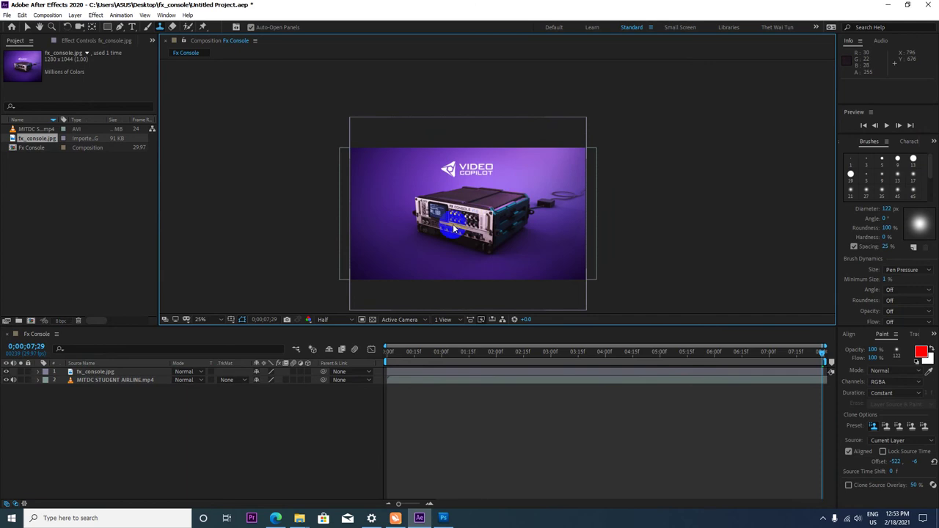
click(98, 372)
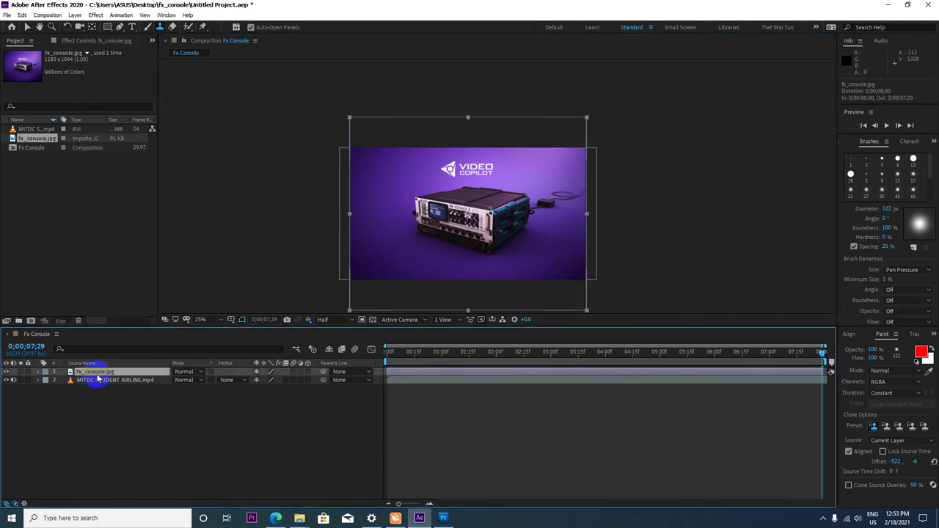
key(ctrl+space)
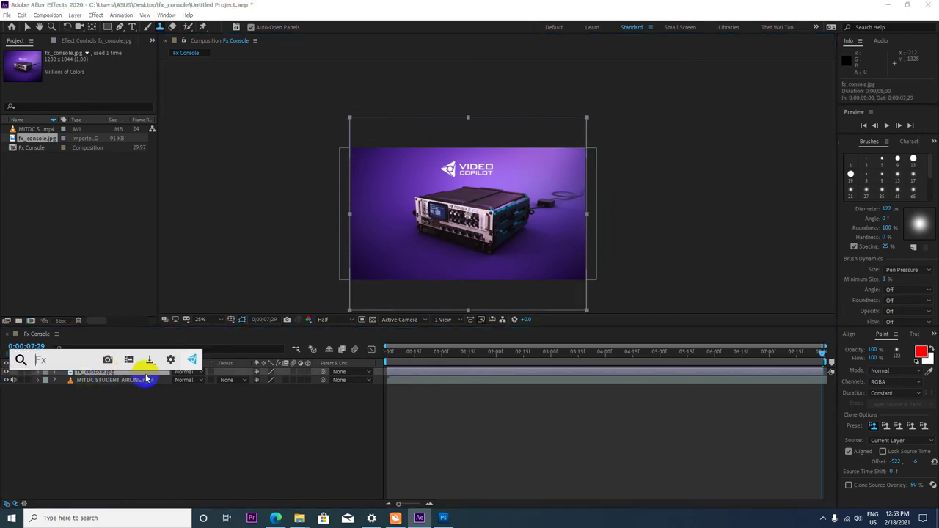
Copy an FX Console snapshot of the fx_console.jpg frame and bring Photoshop's A4 page forward
click(149, 360)
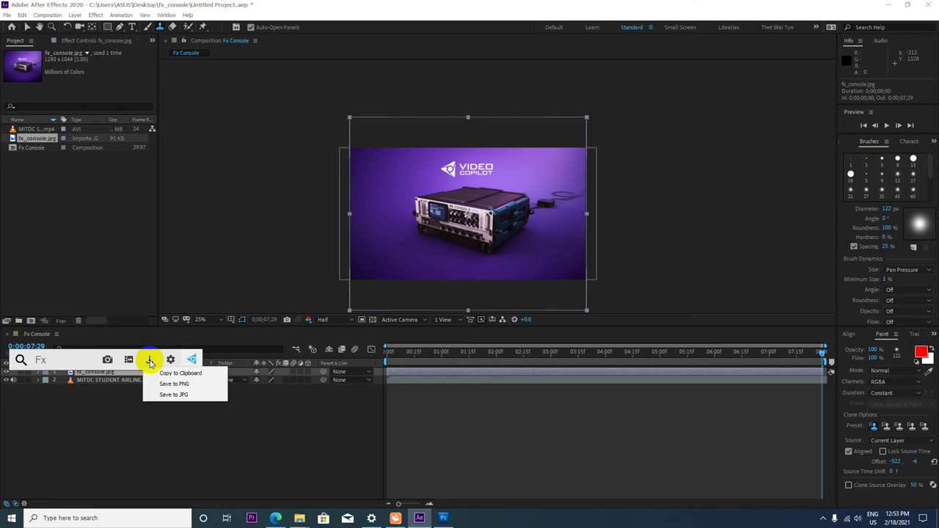
click(184, 374)
click(890, 4)
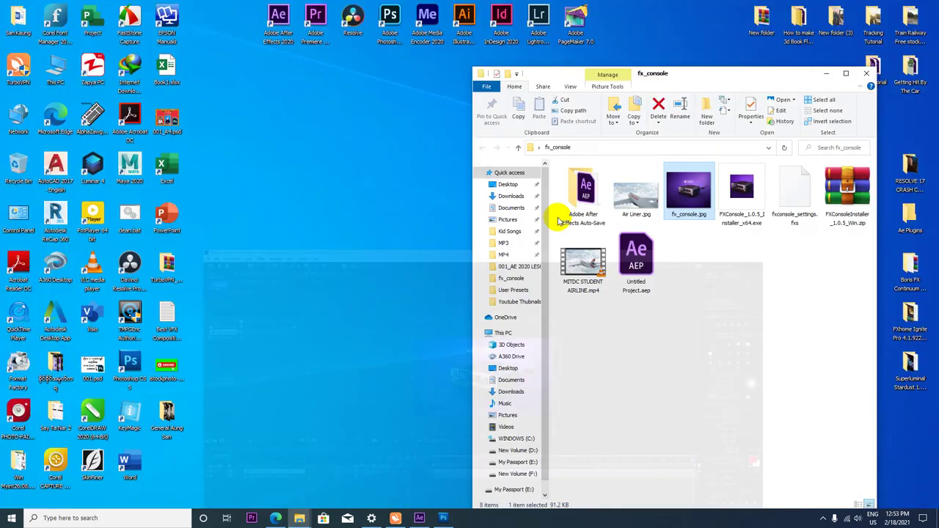
click(444, 516)
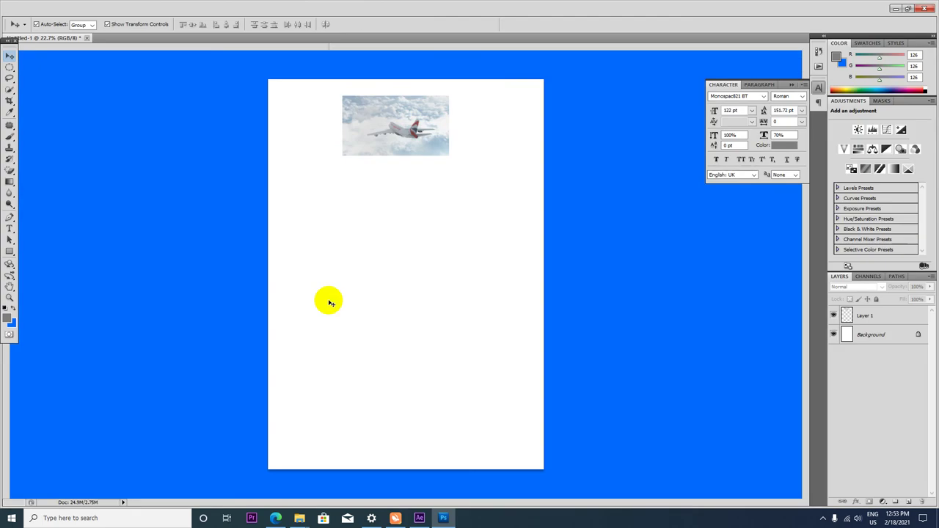
Paste the purple product snapshot as Layer 2 just below the airliner, then return to After Effects
key(ctrl+v)
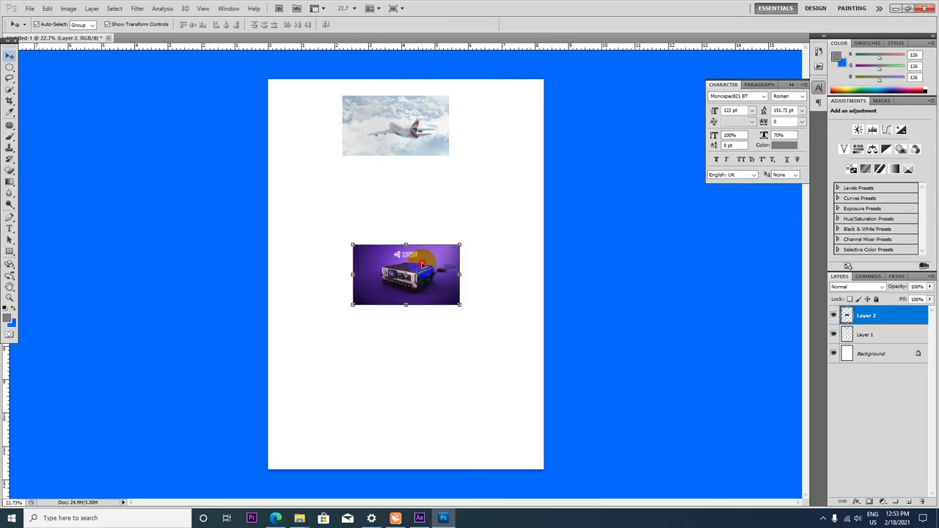
drag(422, 264, 410, 184)
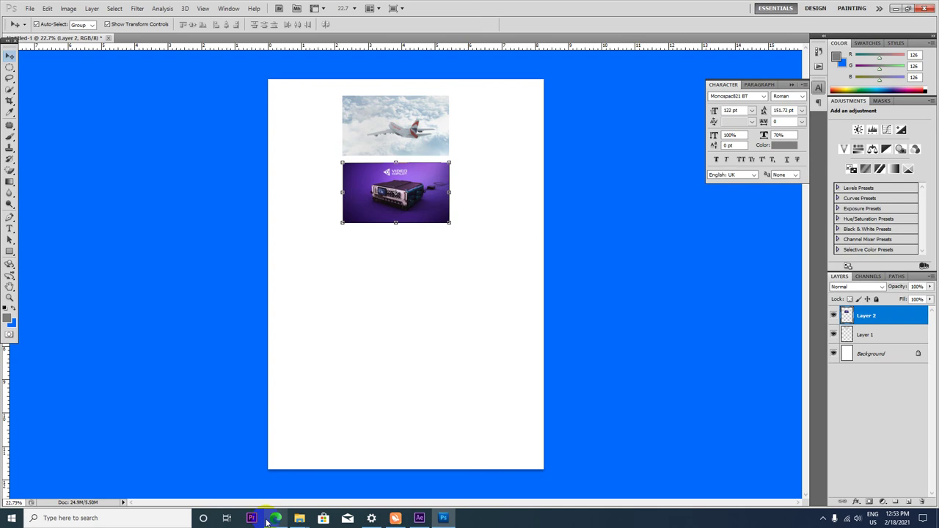
mouse_move(273, 520)
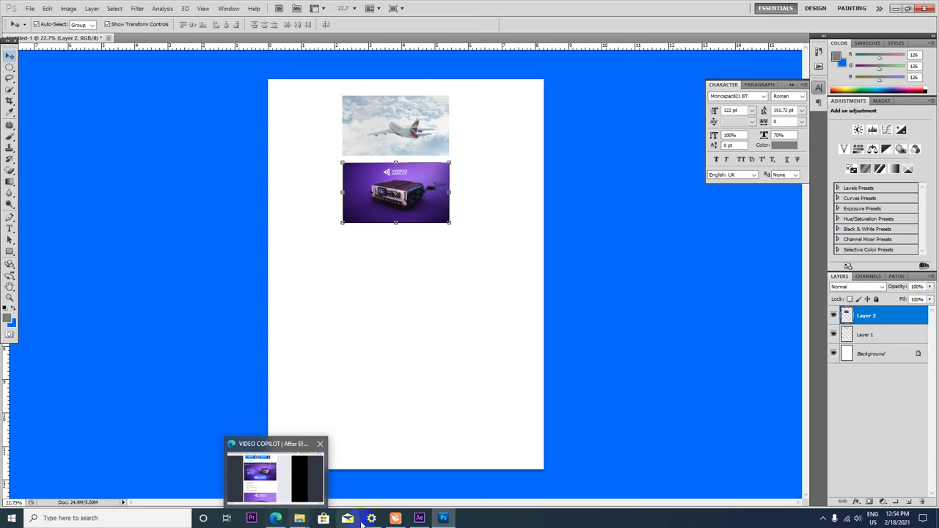
mouse_move(371, 517)
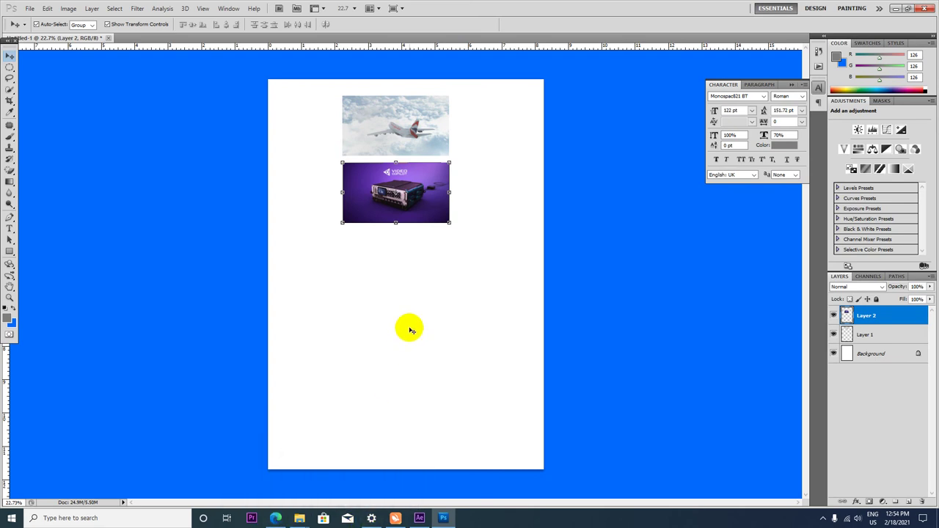
click(419, 518)
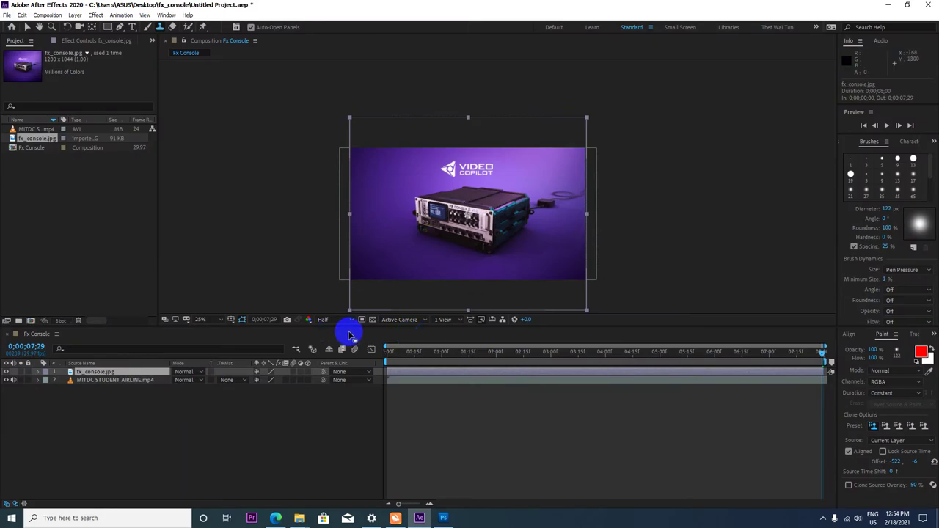
Select the fx_console.jpg layer and open videocopilot.net via the FX Console bar's logo
click(88, 377)
click(100, 373)
key(ctrl+space)
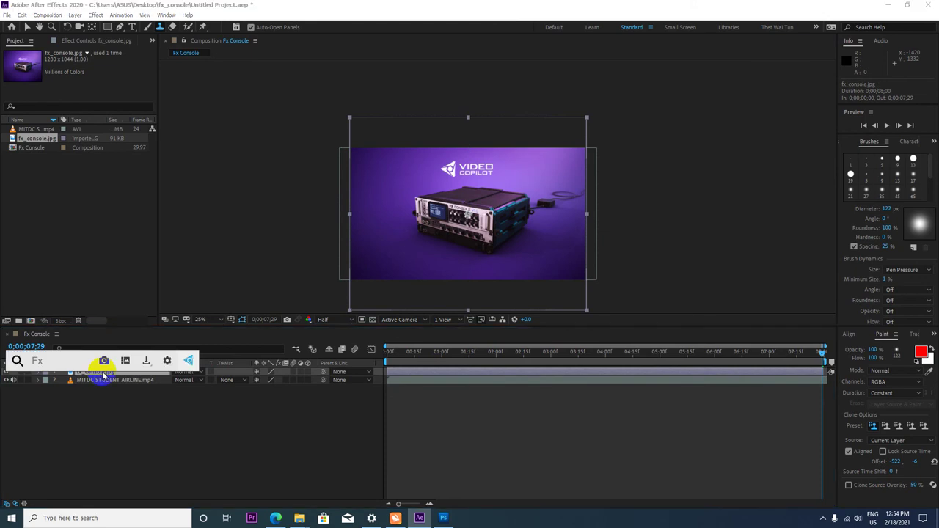
click(189, 360)
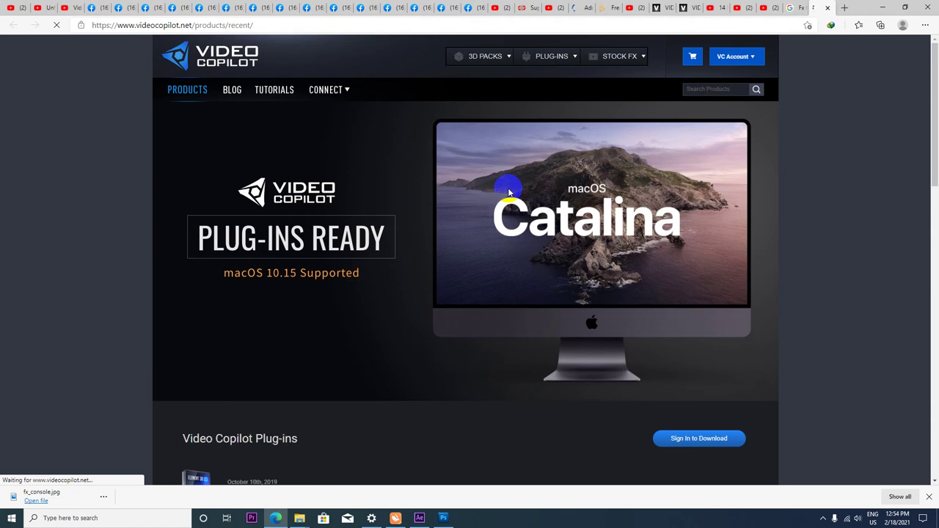
Scroll the Video Copilot products page from Element 3D down through the free plug-ins and back up
scroll(554, 237, down, 2)
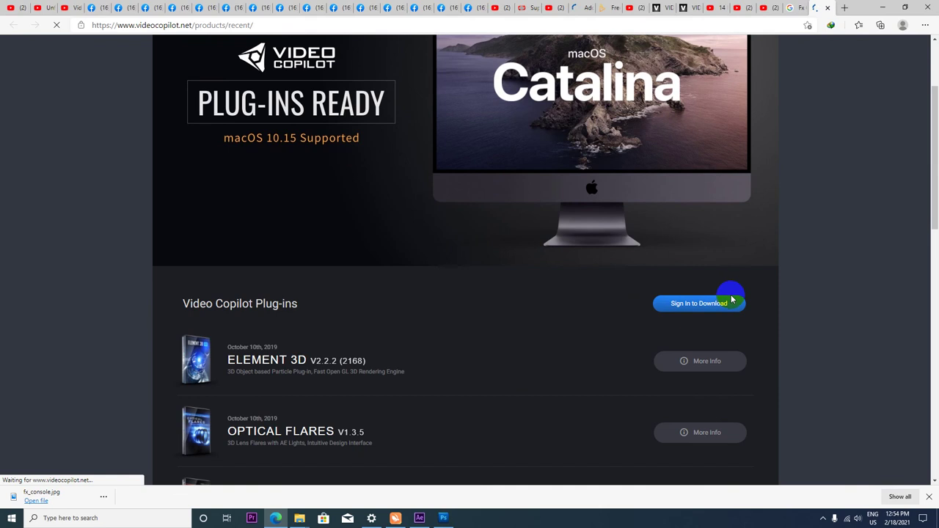
click(680, 304)
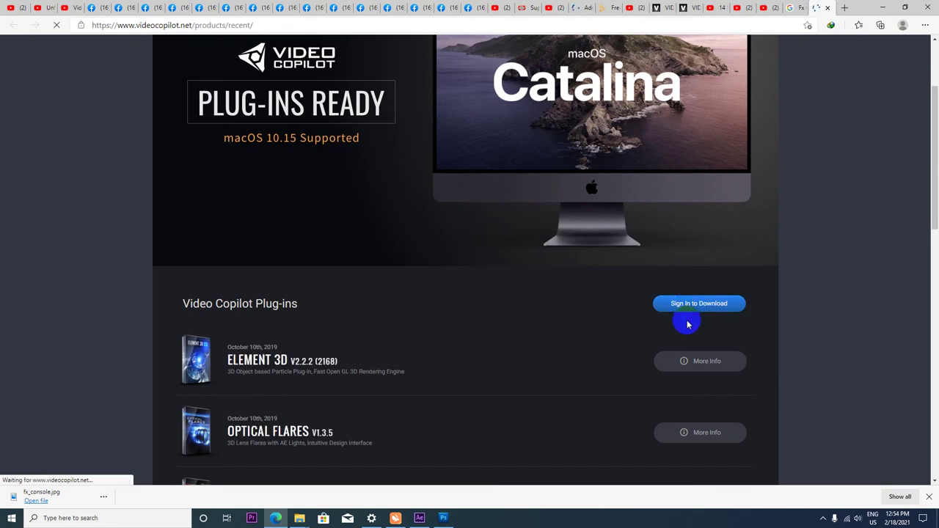
scroll(687, 325, down, 4)
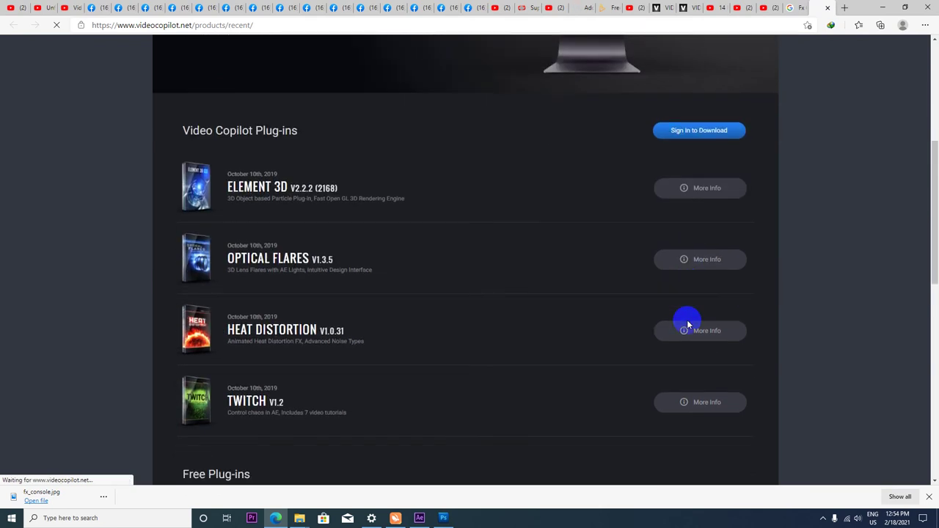
scroll(401, 297, down, 2)
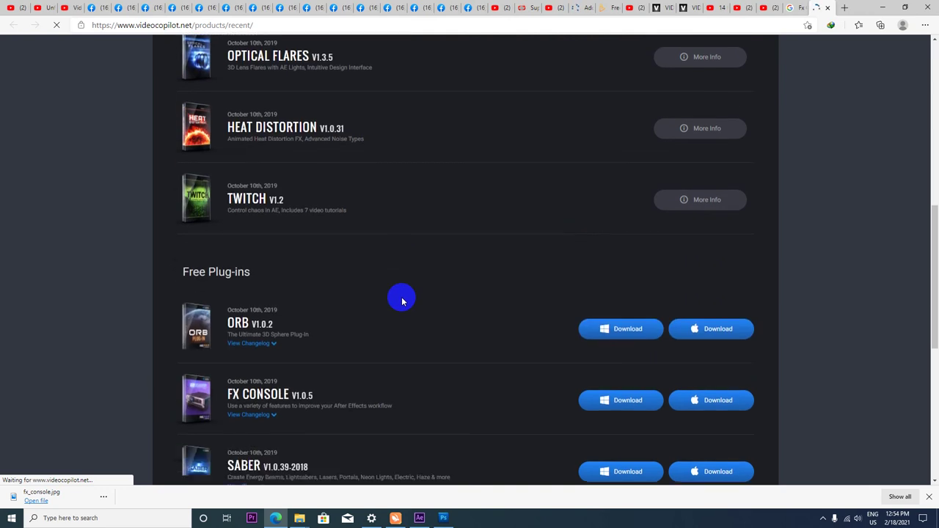
scroll(401, 297, down, 1)
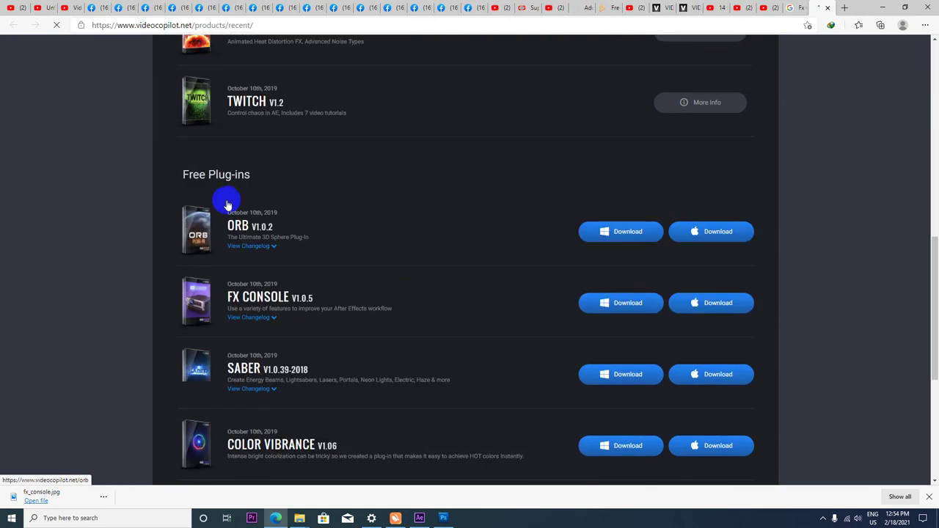
scroll(247, 210, down, 1)
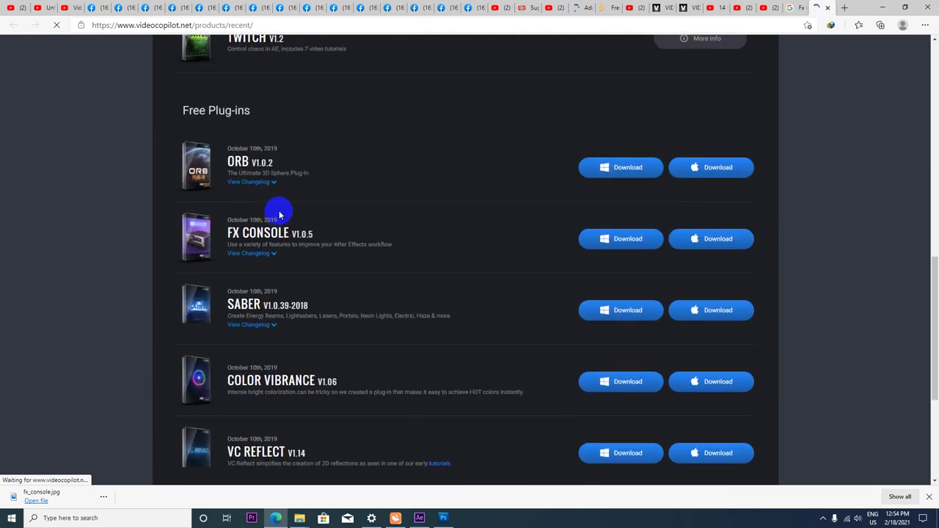
scroll(275, 212, up, 1)
scroll(279, 214, down, 1)
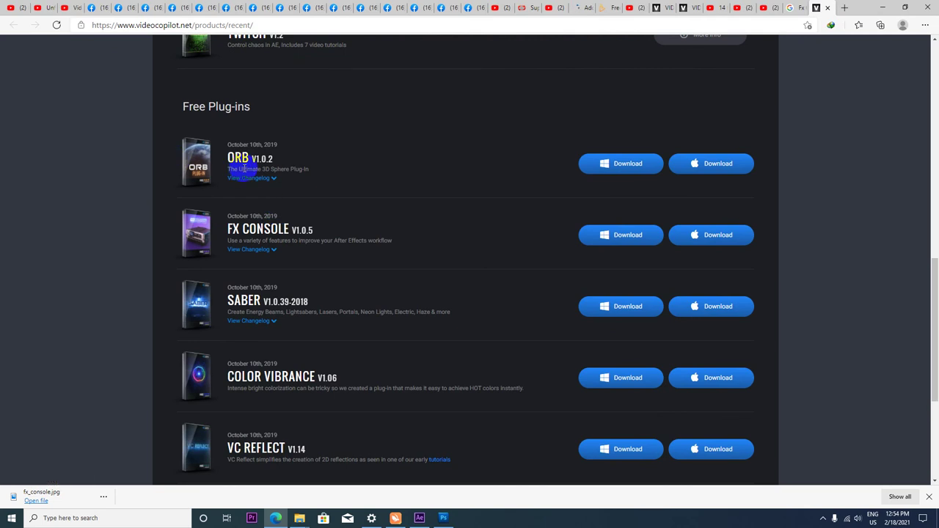
scroll(308, 237, down, 2)
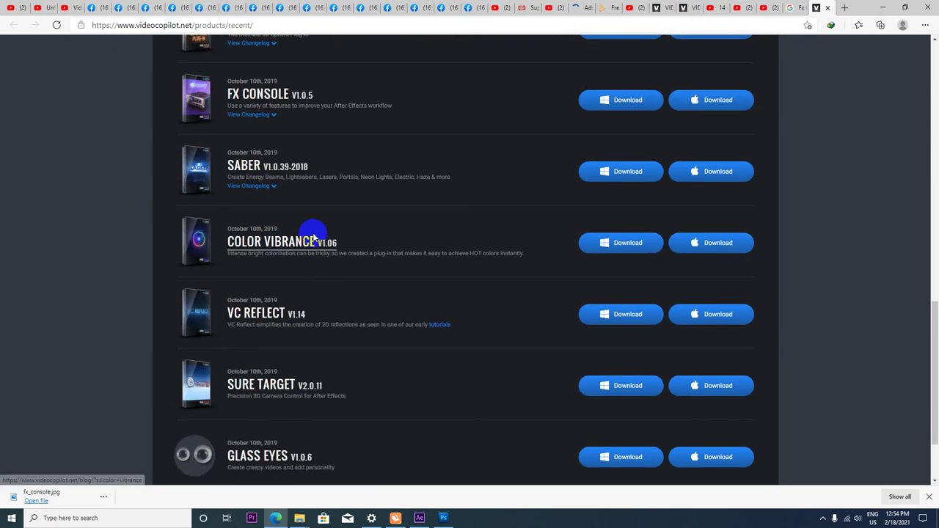
scroll(367, 217, down, 2)
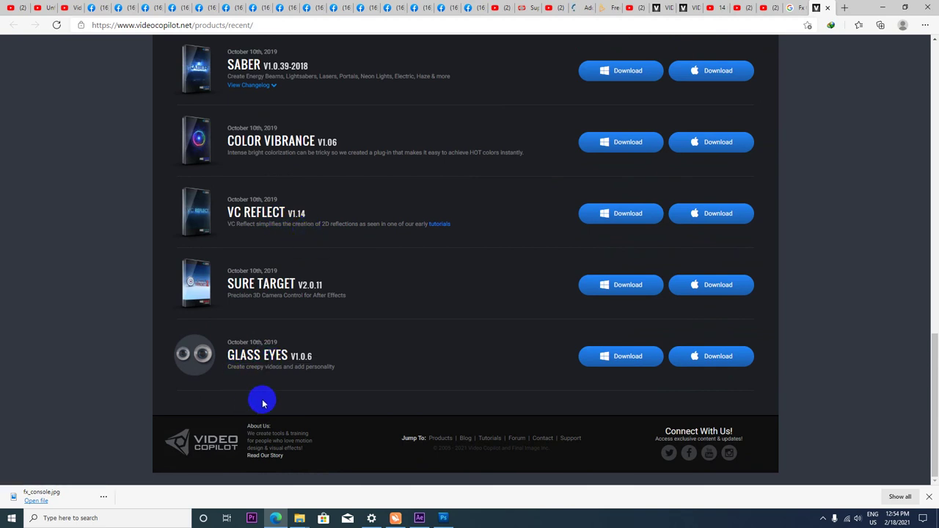
scroll(346, 374, up, 2)
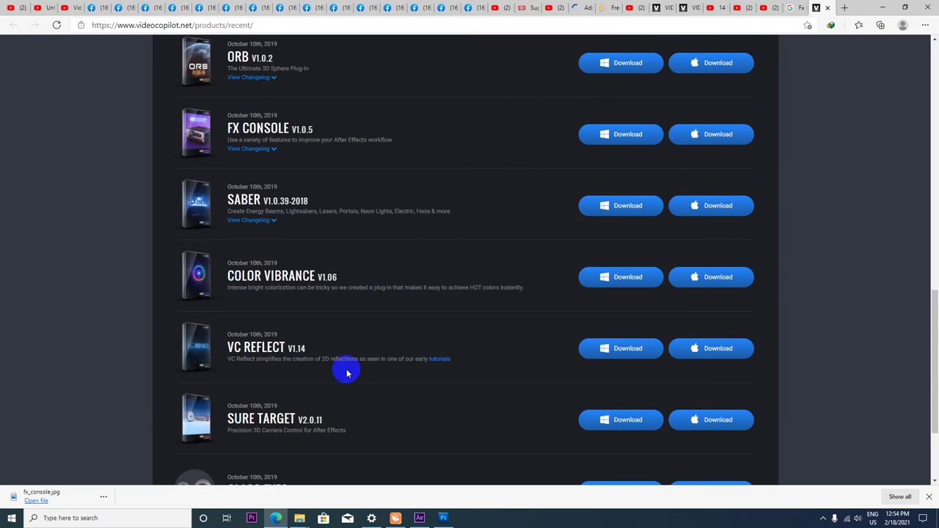
scroll(347, 374, up, 3)
scroll(346, 373, up, 1)
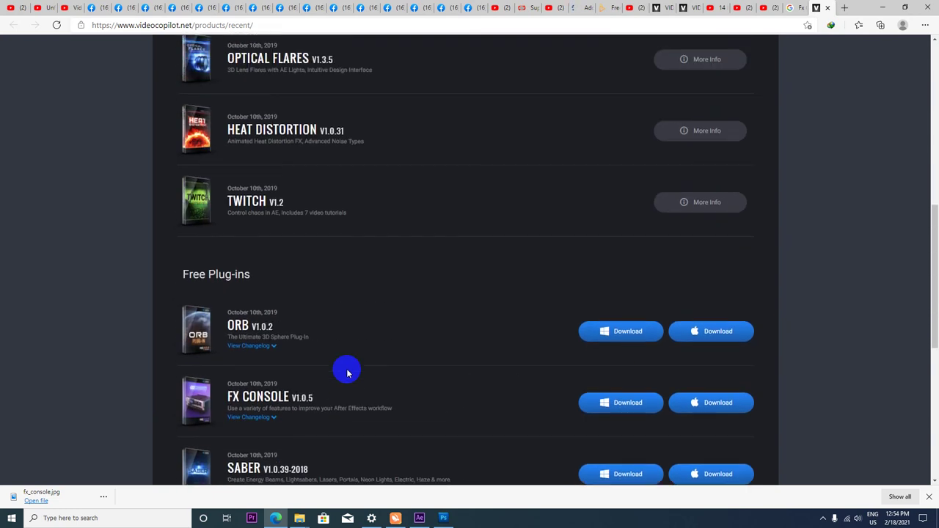
scroll(347, 373, up, 1)
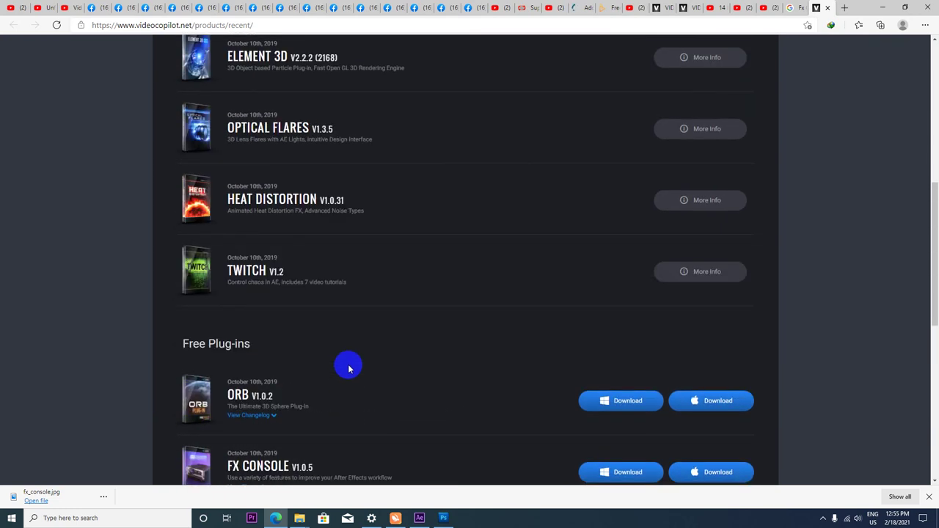
scroll(338, 277, up, 1)
scroll(339, 276, up, 2)
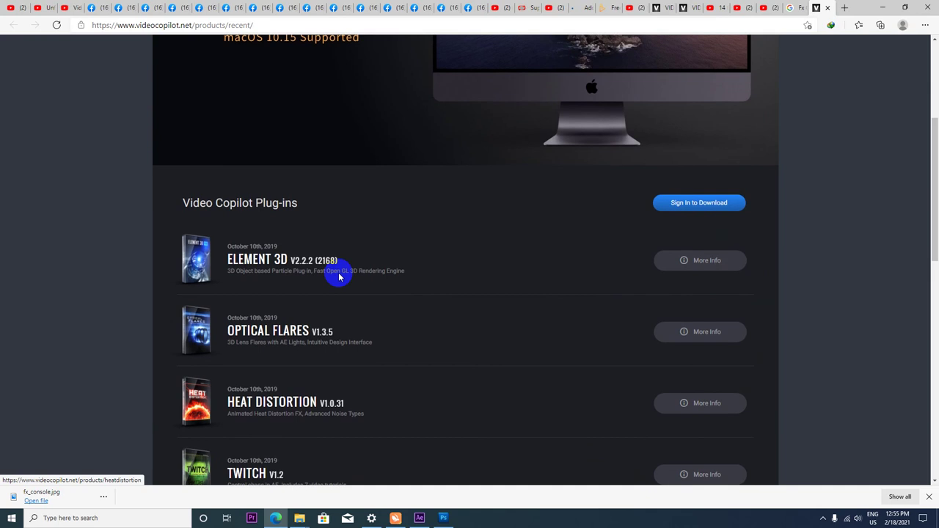
scroll(336, 273, down, 1)
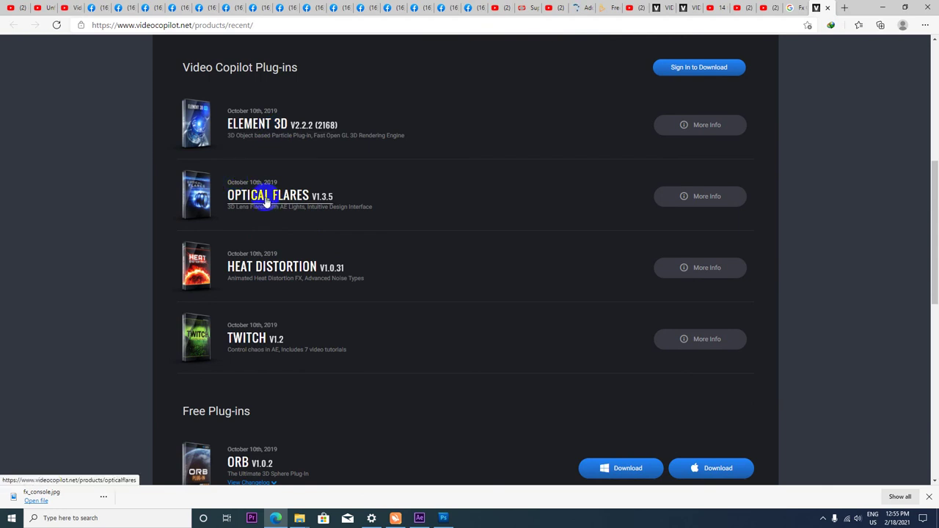
Scroll up and down through the Video Copilot plug-ins list once more
scroll(269, 206, down, 1)
scroll(269, 205, up, 1)
scroll(273, 337, down, 1)
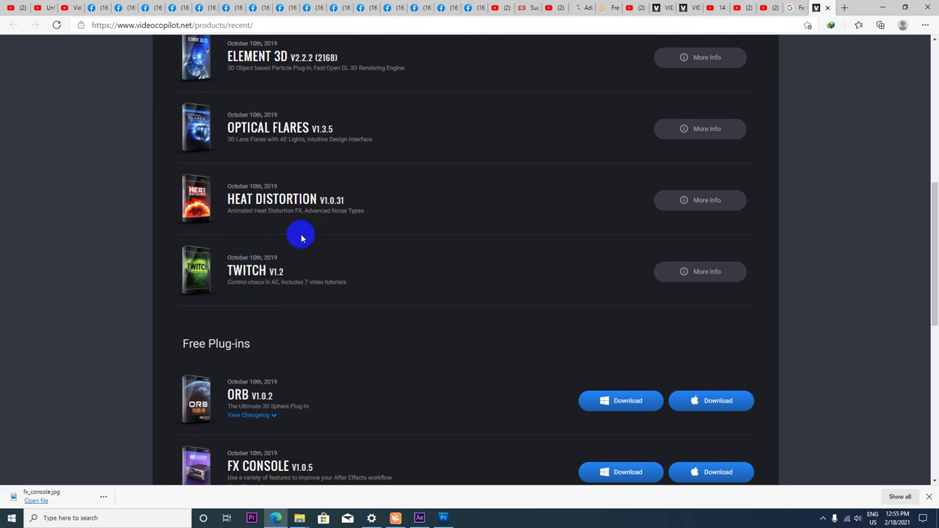
scroll(262, 230, down, 3)
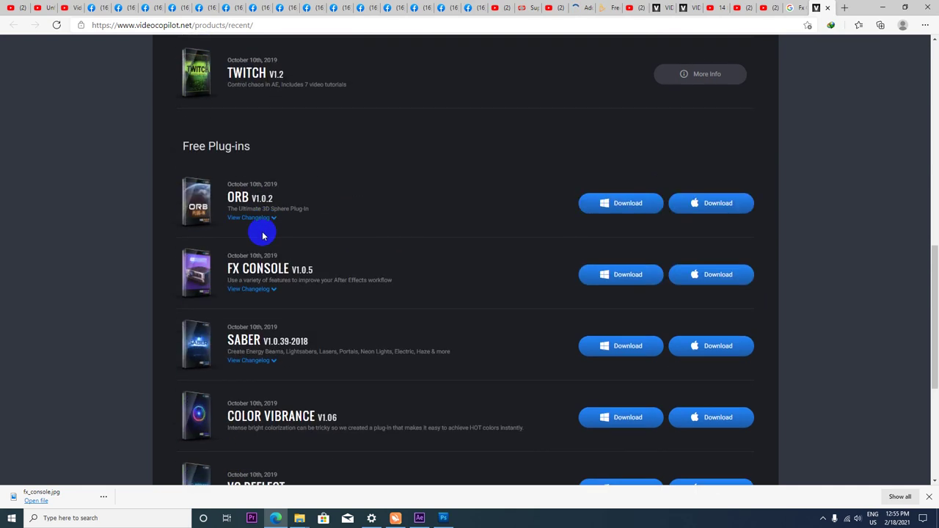
scroll(257, 235, down, 2)
scroll(249, 227, down, 2)
scroll(249, 228, up, 6)
scroll(247, 225, up, 6)
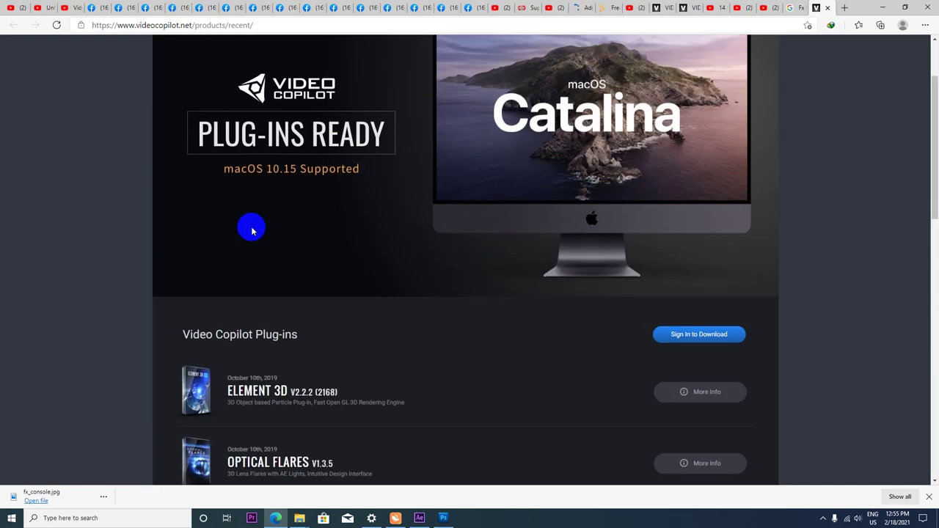
scroll(252, 226, down, 2)
scroll(253, 231, down, 1)
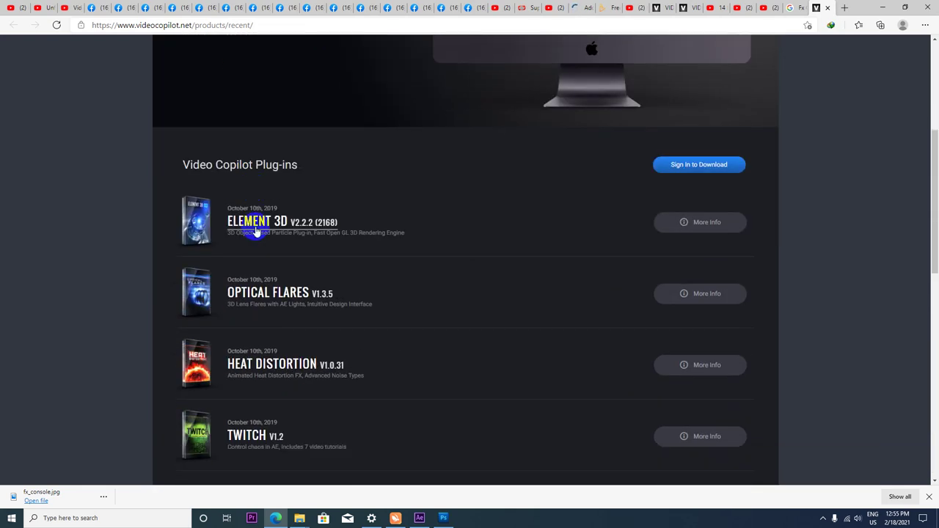
scroll(257, 231, down, 2)
scroll(256, 231, down, 1)
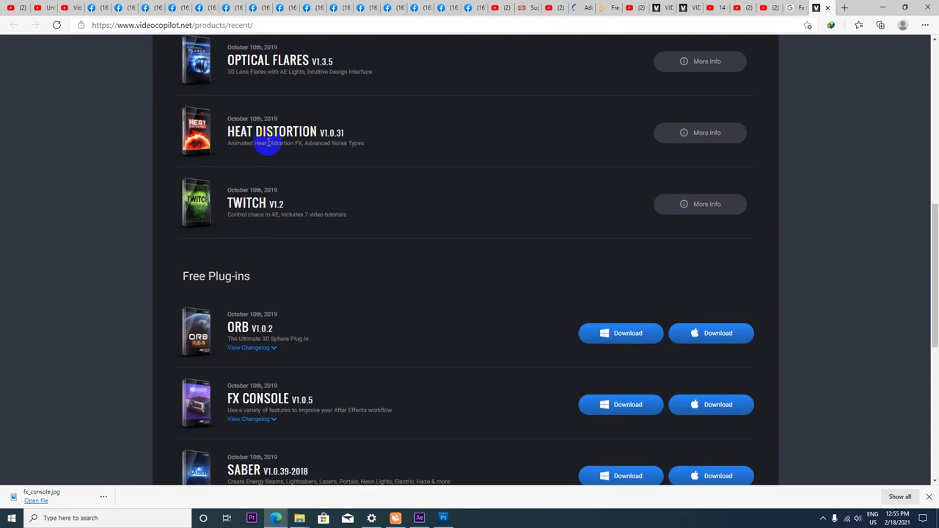
Glance at the YouTube channel tab, then minimize Edge and After Effects to reveal Photoshop
click(17, 9)
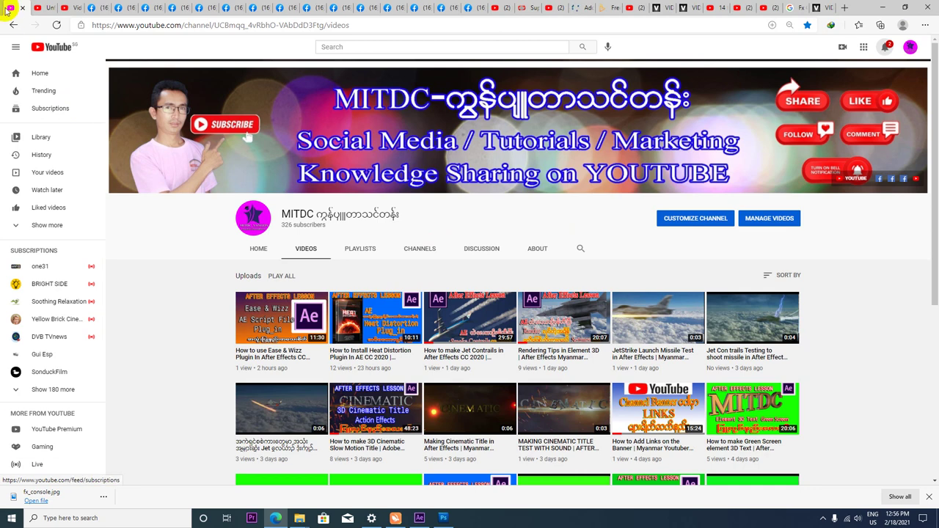
click(882, 8)
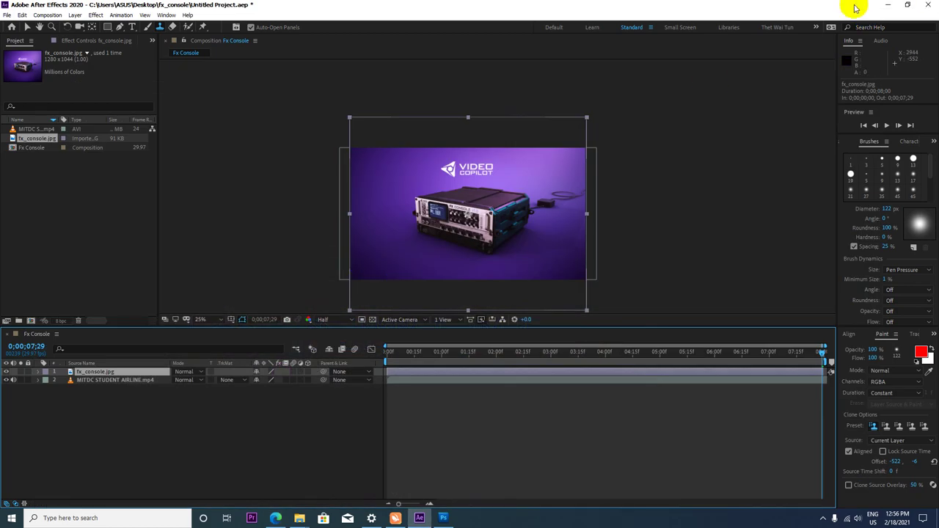
click(877, 7)
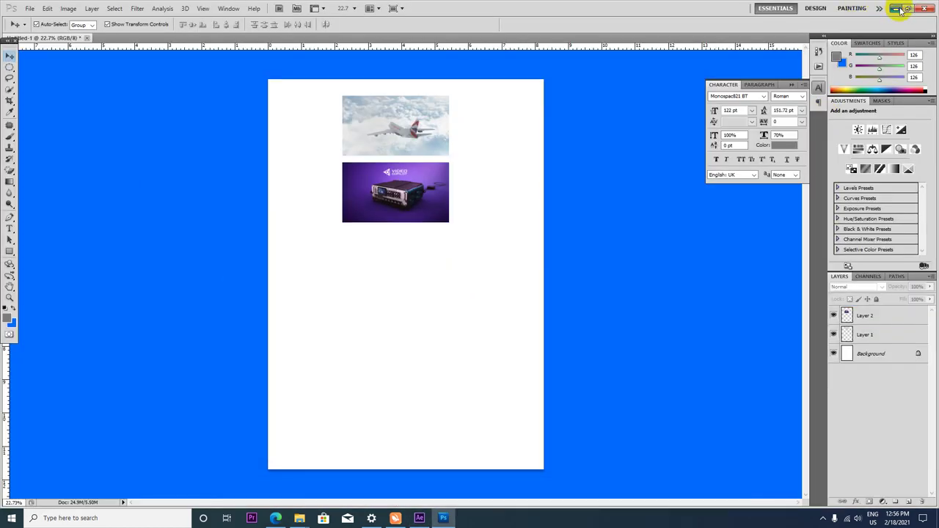